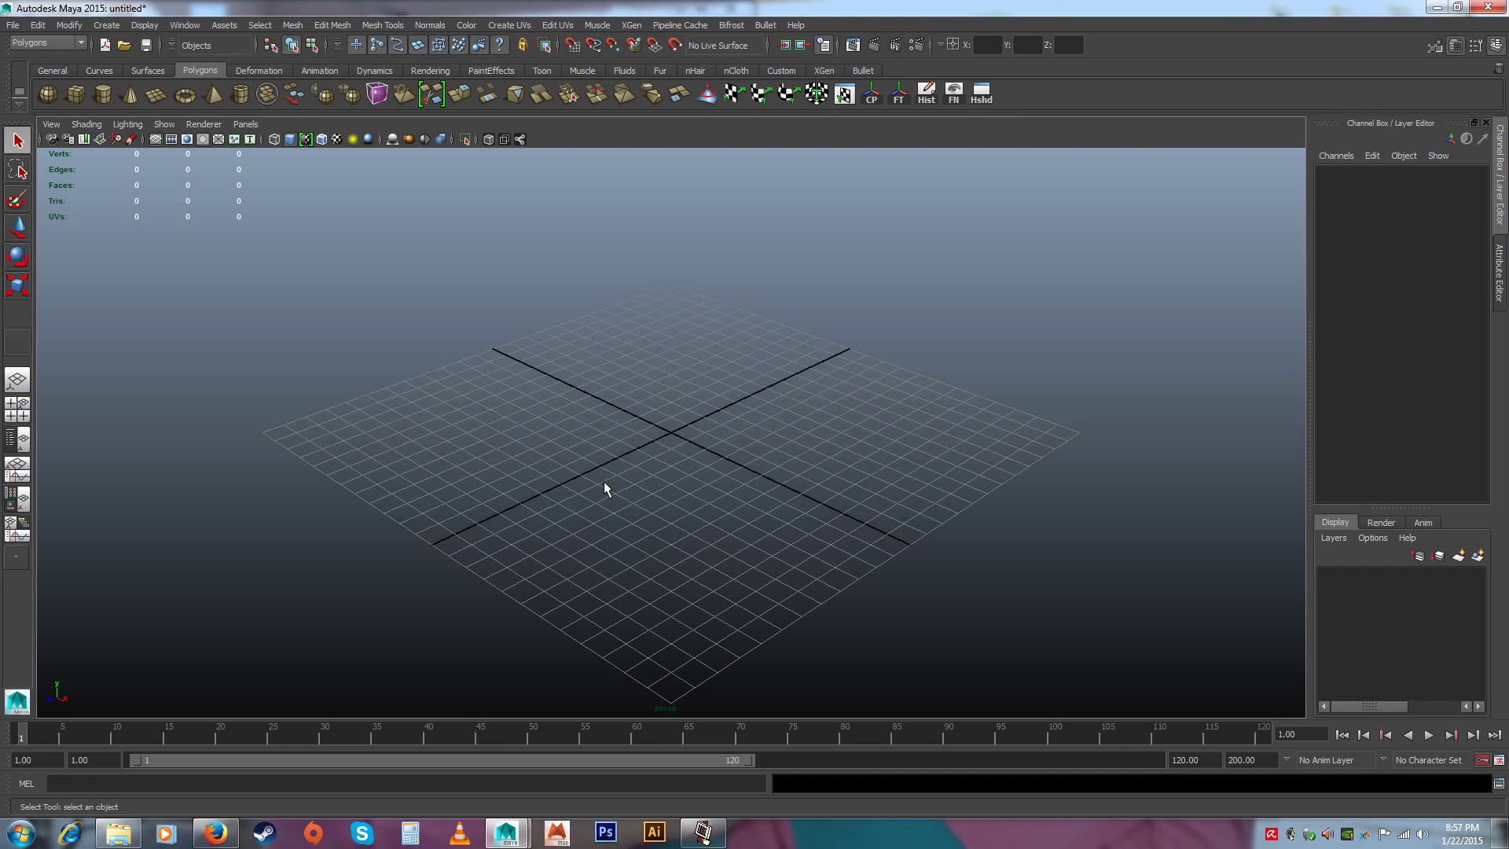
pyautogui.moveTo(736, 476)
pyautogui.keyDown('alt'); pyautogui.mouseDown()
pyautogui.moveTo(762, 515)
pyautogui.moveTo(728, 529)
pyautogui.moveTo(731, 552)
pyautogui.moveTo(708, 403)
pyautogui.moveTo(757, 445)
pyautogui.moveTo(759, 470)
pyautogui.mouseUp(); pyautogui.keyUp('alt')
pyautogui.keyDown('alt'); pyautogui.moveTo(759, 470); pyautogui.dragTo(771, 512, button='right'); pyautogui.keyUp('alt')
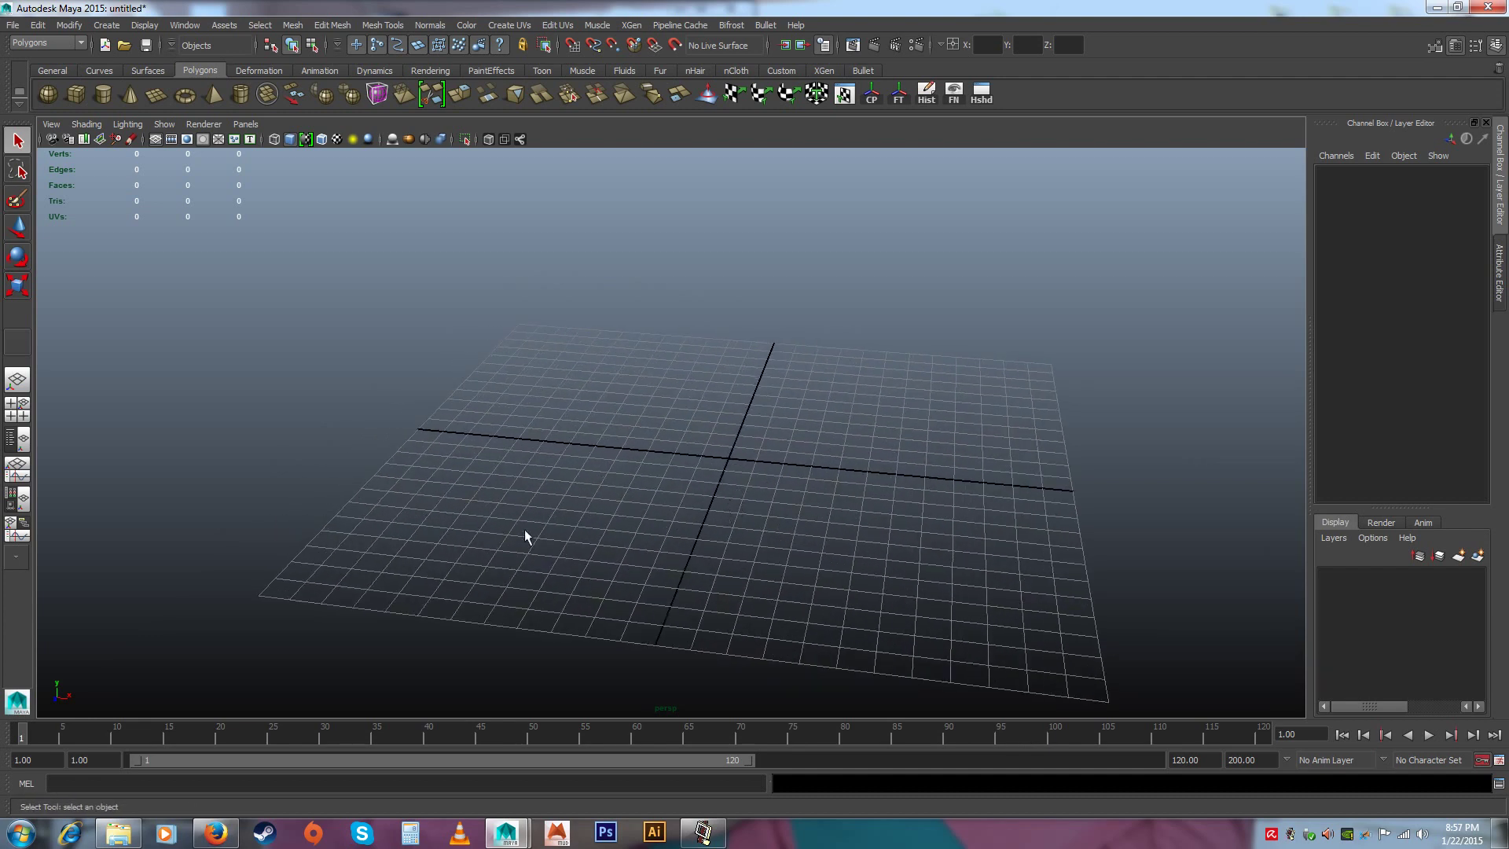
pyautogui.keyDown('alt'); pyautogui.moveTo(506, 462); pyautogui.dragTo(589, 466); pyautogui.keyUp('alt')
pyautogui.keyDown('alt'); pyautogui.moveTo(589, 467); pyautogui.dragTo(620, 554, button='right'); pyautogui.keyUp('alt')
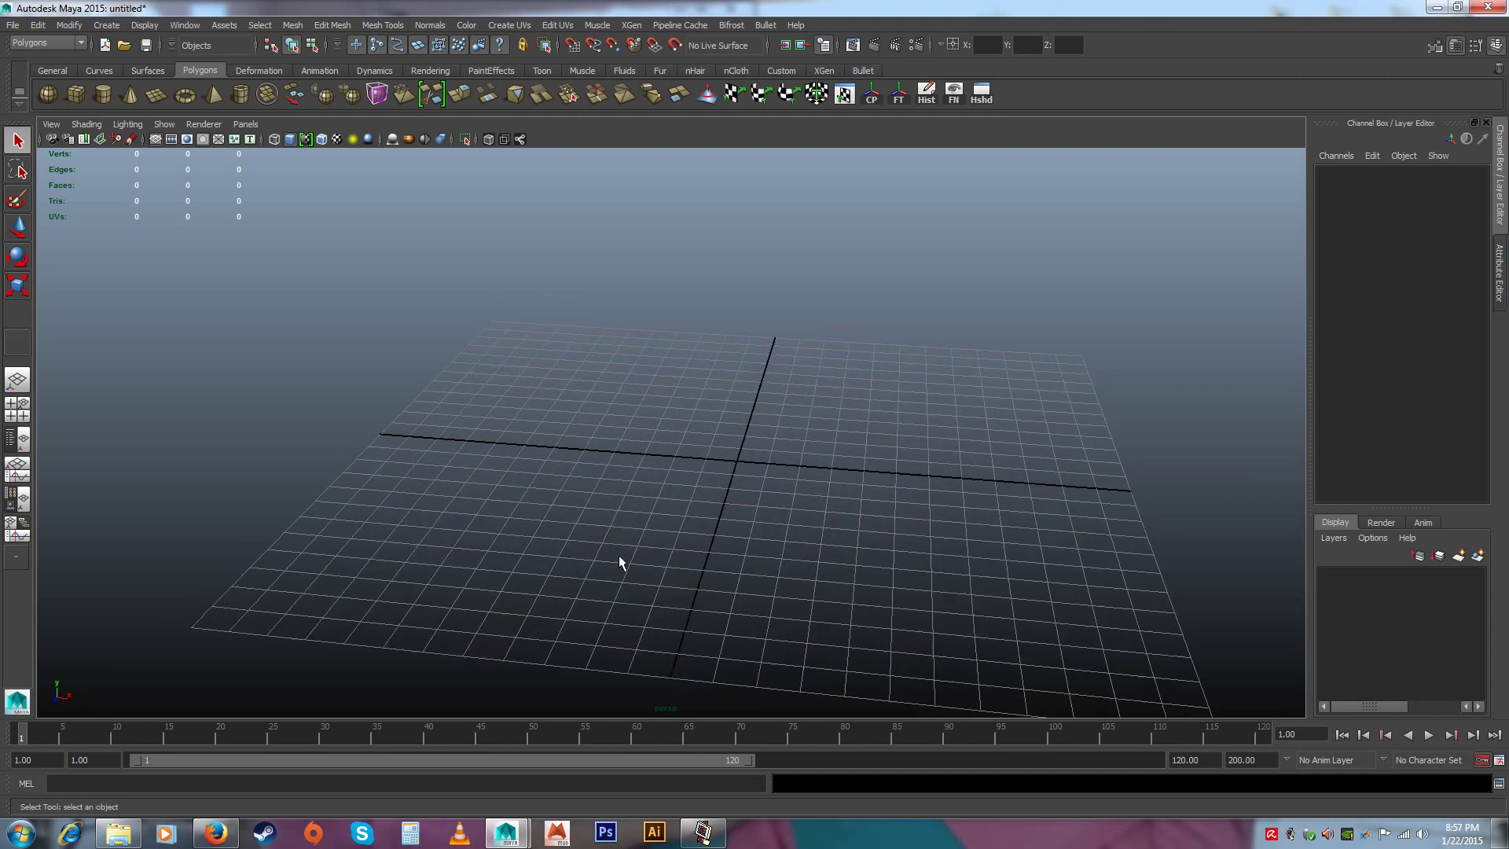
pyautogui.keyDown('alt'); pyautogui.moveTo(620, 555); pyautogui.dragTo(581, 526, button='middle'); pyautogui.keyUp('alt')
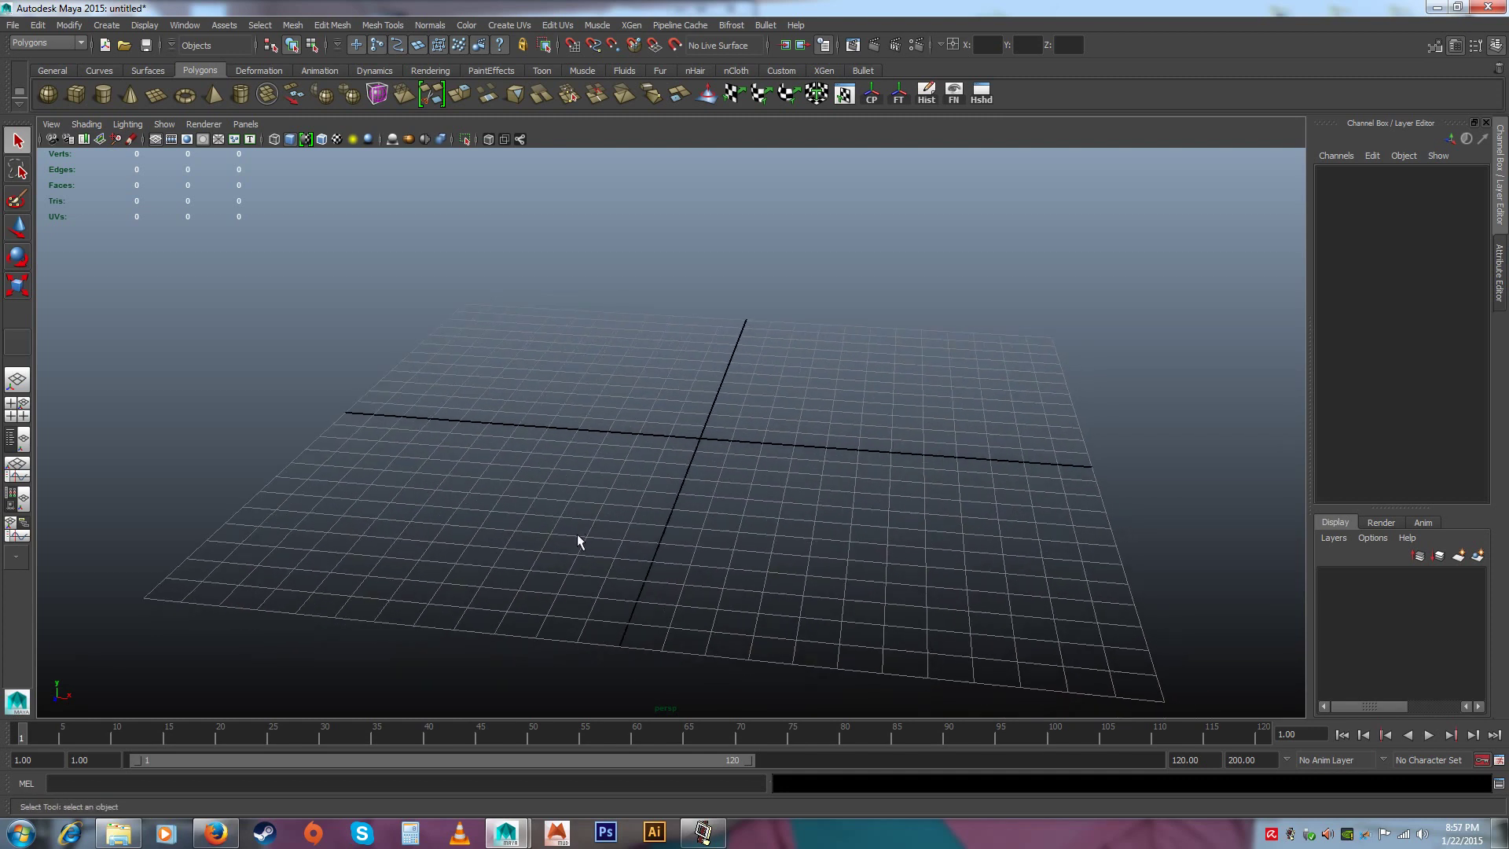
pyautogui.keyDown('alt'); pyautogui.moveTo(577, 535); pyautogui.dragTo(573, 528); pyautogui.keyUp('alt')
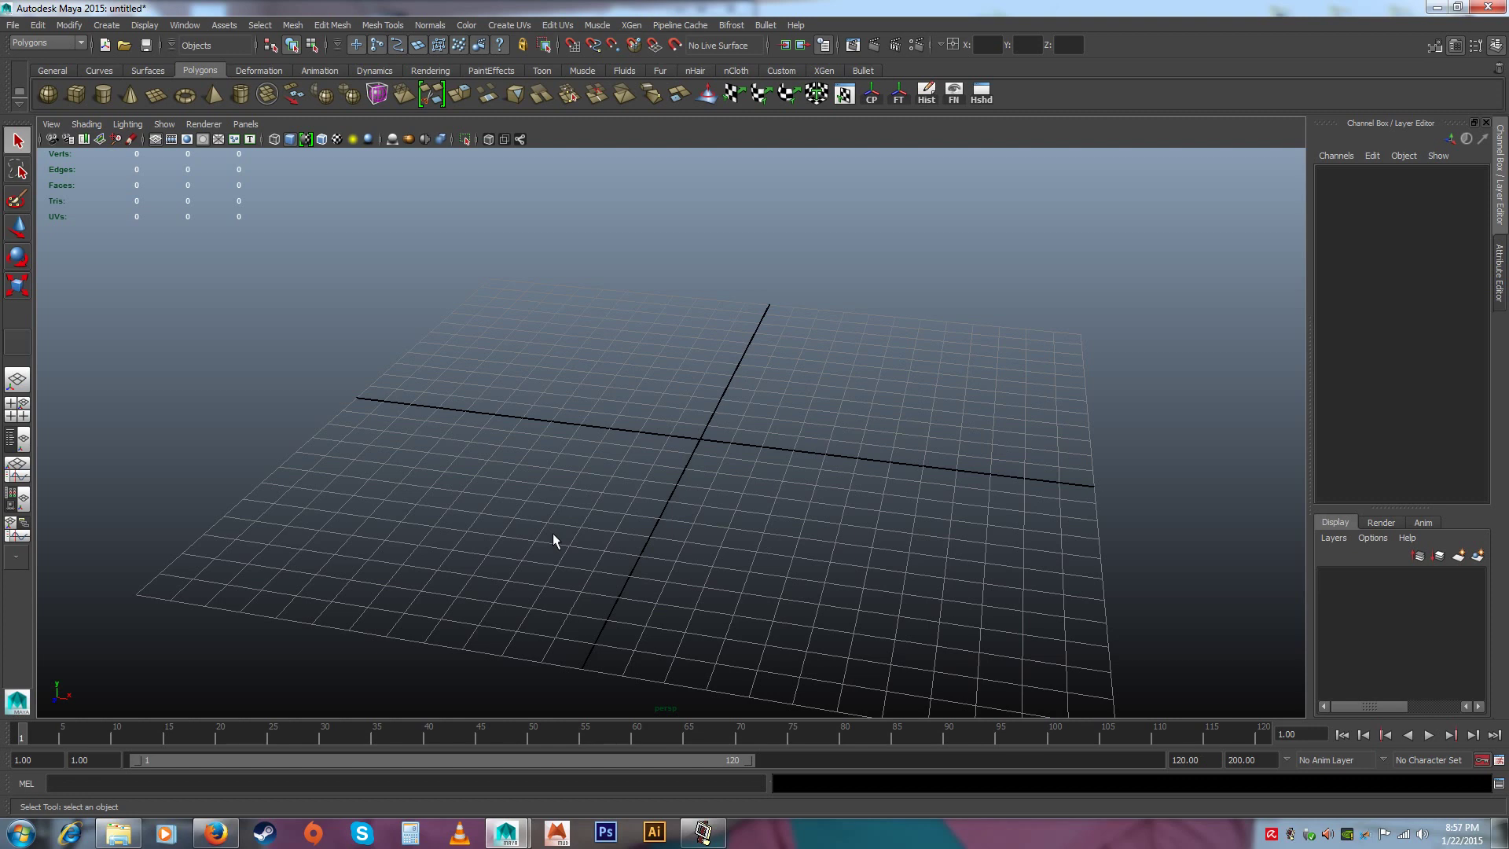
pyautogui.keyDown('alt'); pyautogui.moveTo(600, 549); pyautogui.dragTo(613, 474, button='right'); pyautogui.keyUp('alt')
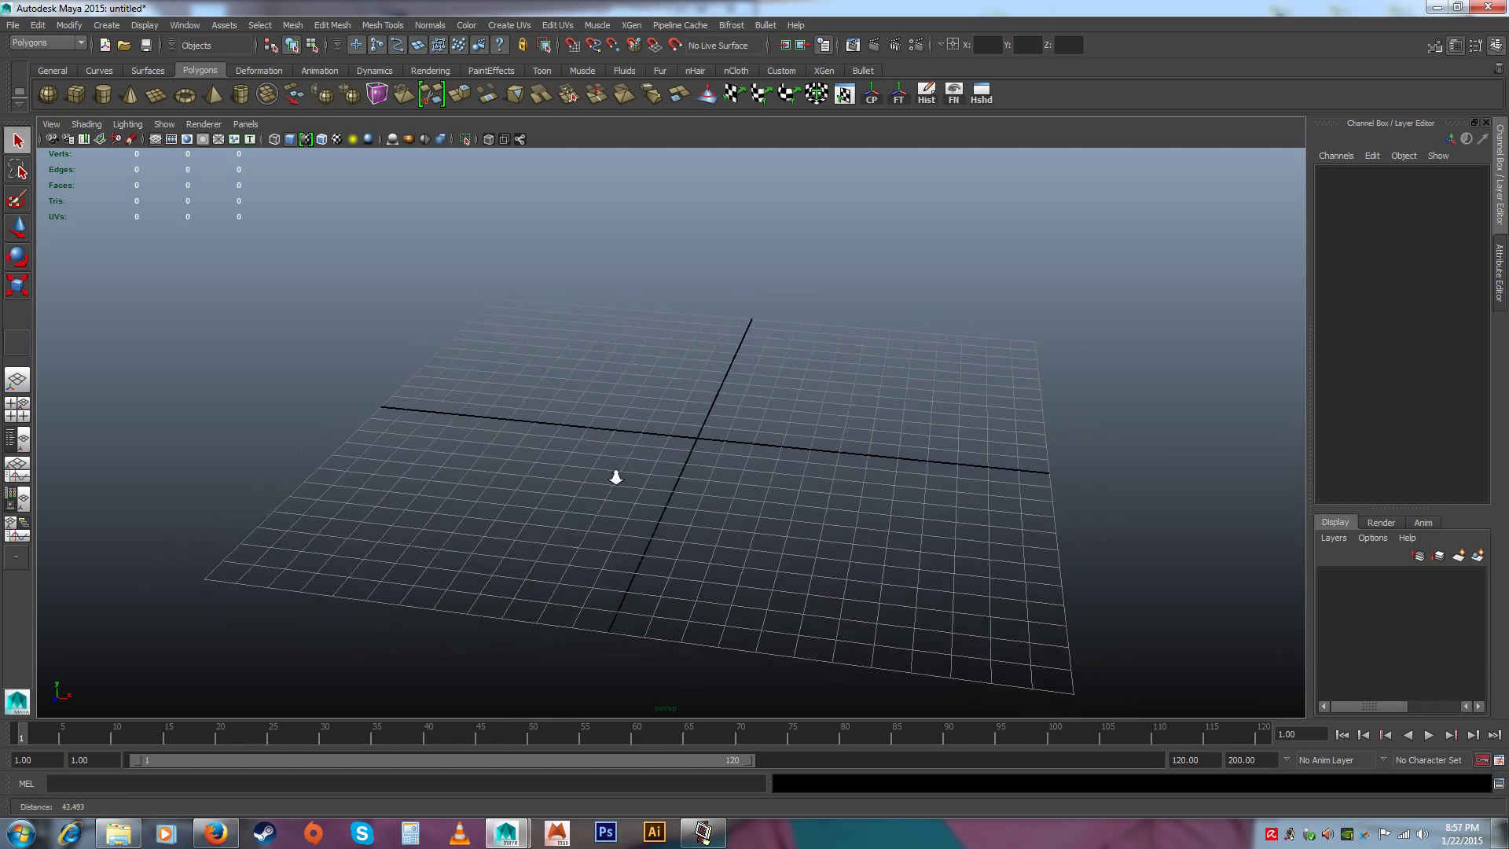
# Create a flat polygon cylinder at the grid centre, about 4.24 in radius and 0.47 high, and scale it uniformly to about 0.681
pyautogui.click(104, 91)
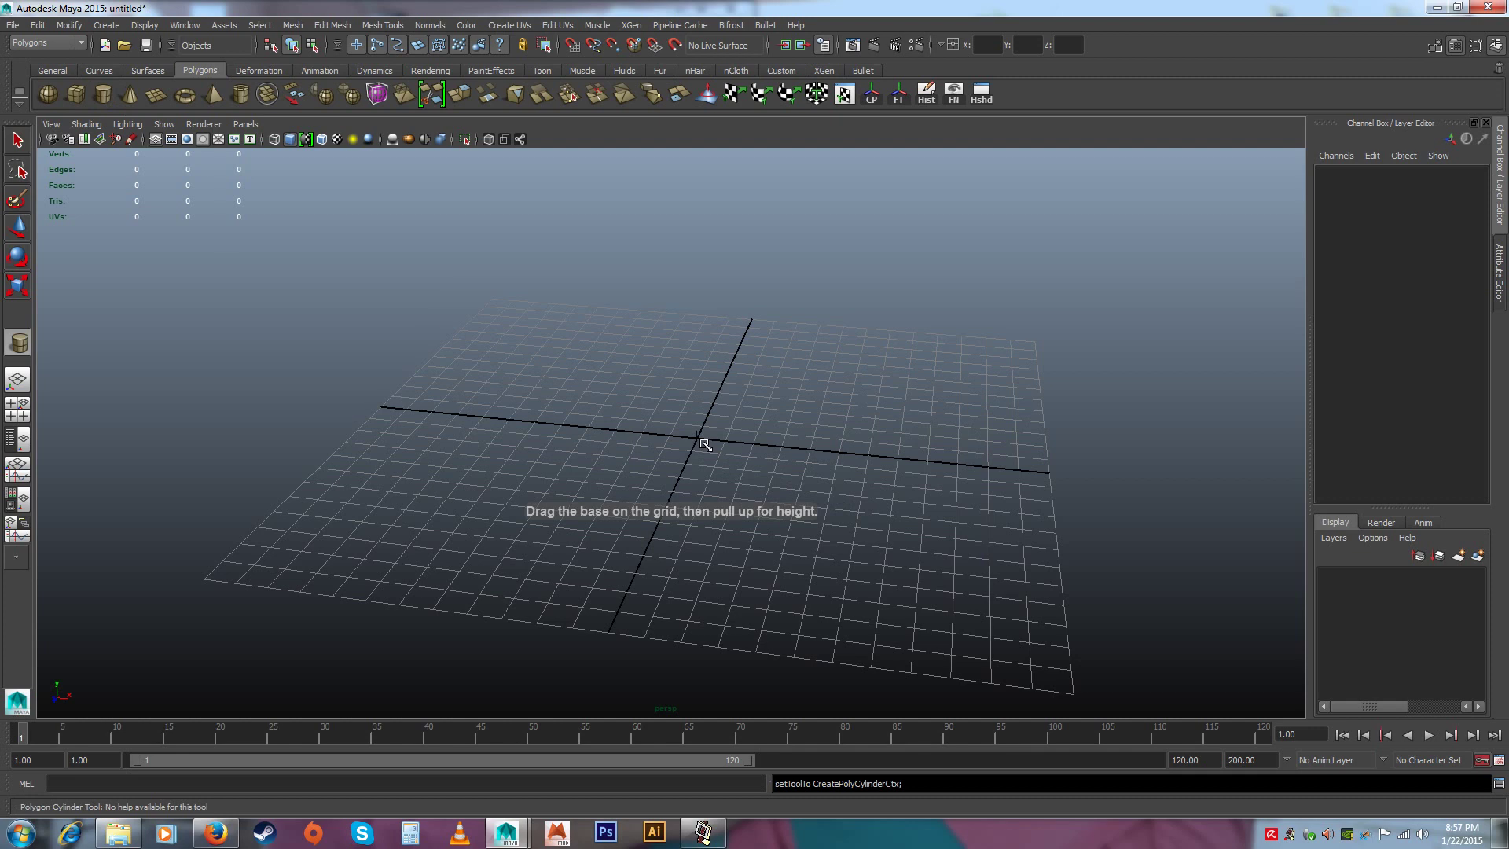
pyautogui.moveTo(700, 440); pyautogui.dragTo(816, 455)
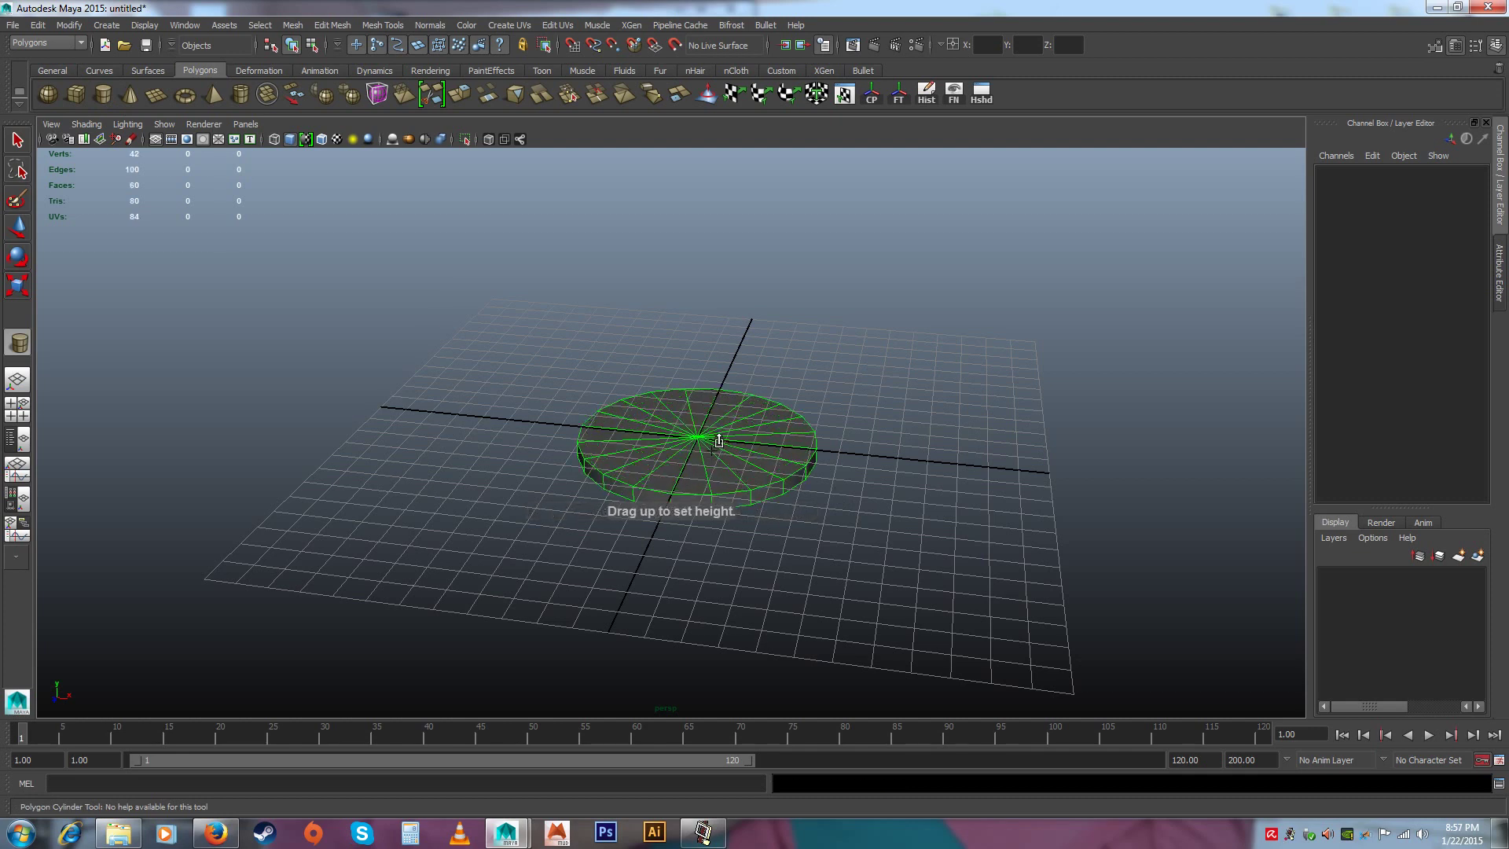
pyautogui.moveTo(719, 441); pyautogui.dragTo(644, 416)
pyautogui.press('r')
pyautogui.keyDown('alt'); pyautogui.moveTo(644, 416); pyautogui.dragTo(750, 420); pyautogui.keyUp('alt')
pyautogui.keyDown('alt'); pyautogui.moveTo(750, 421); pyautogui.dragTo(822, 487, button='right'); pyautogui.keyUp('alt')
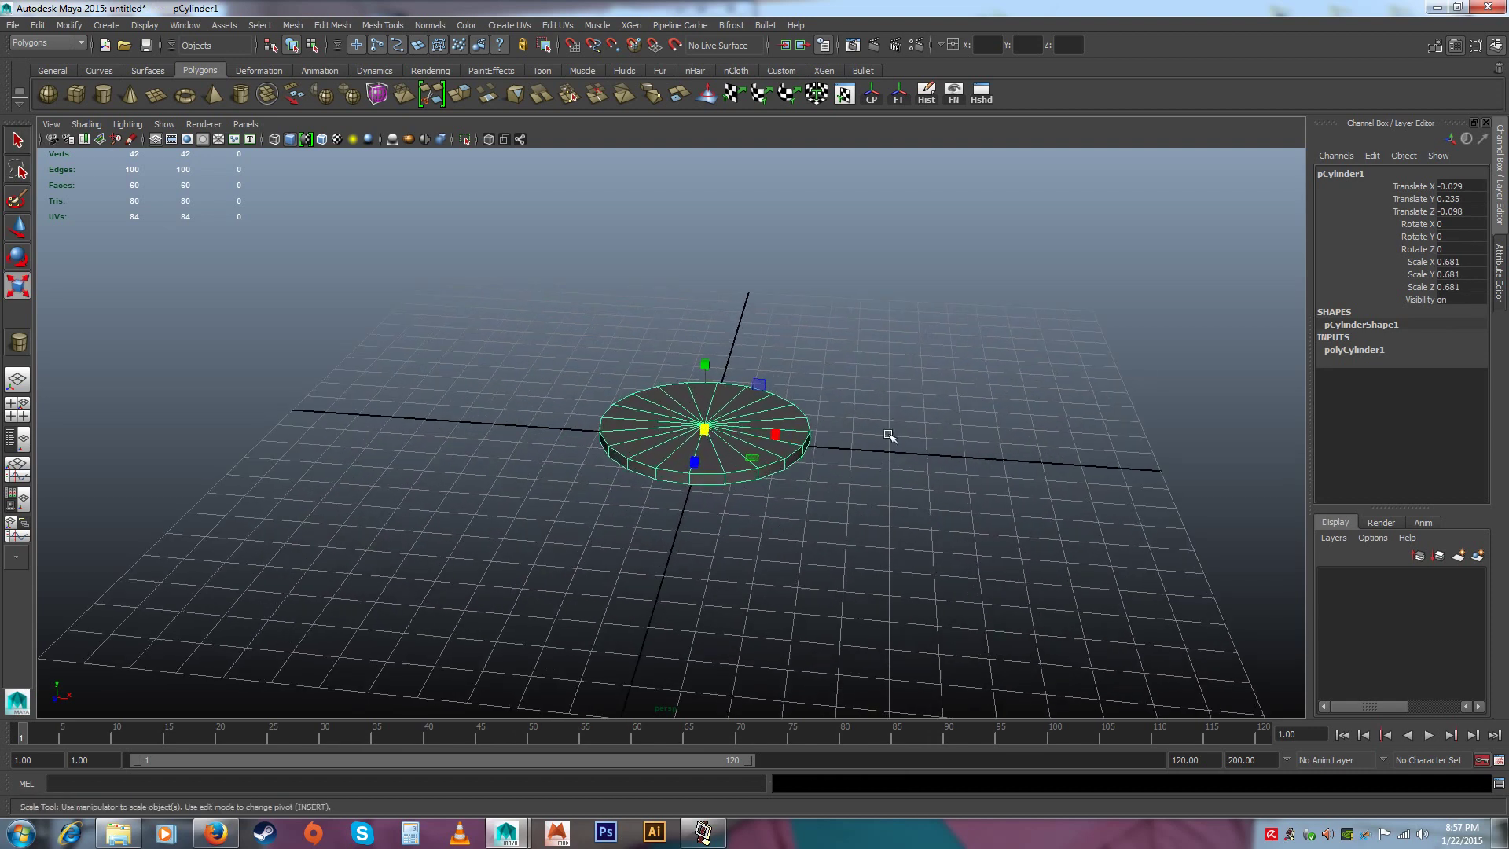
pyautogui.keyDown('alt'); pyautogui.moveTo(889, 436); pyautogui.dragTo(787, 474, button='middle'); pyautogui.keyUp('alt')
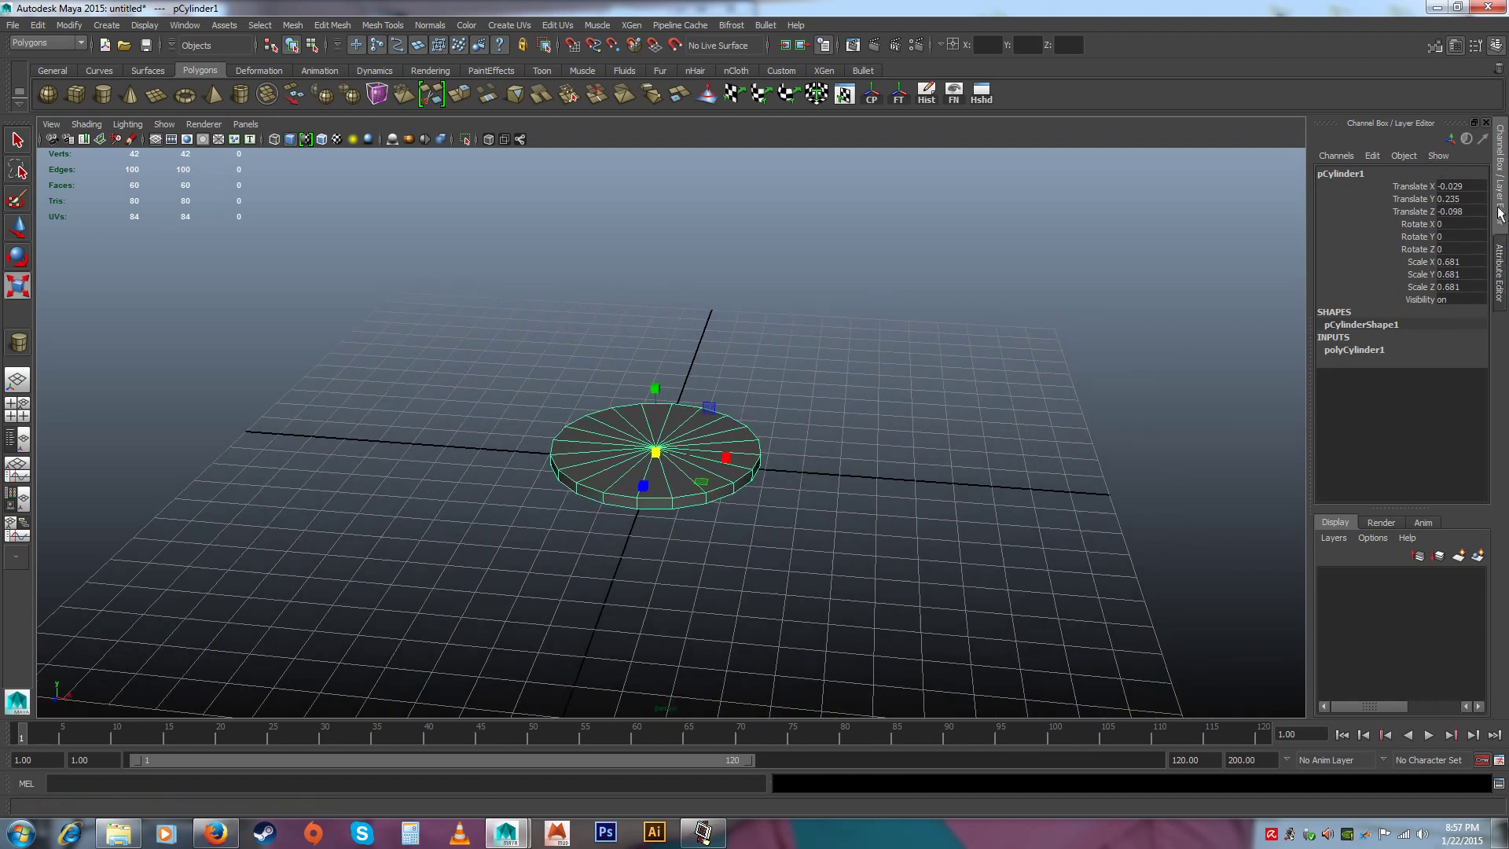
# Centre the cylinder on the grid by setting its Translate X and Translate Z to 0
pyautogui.click(1501, 266)
pyautogui.click(1499, 211)
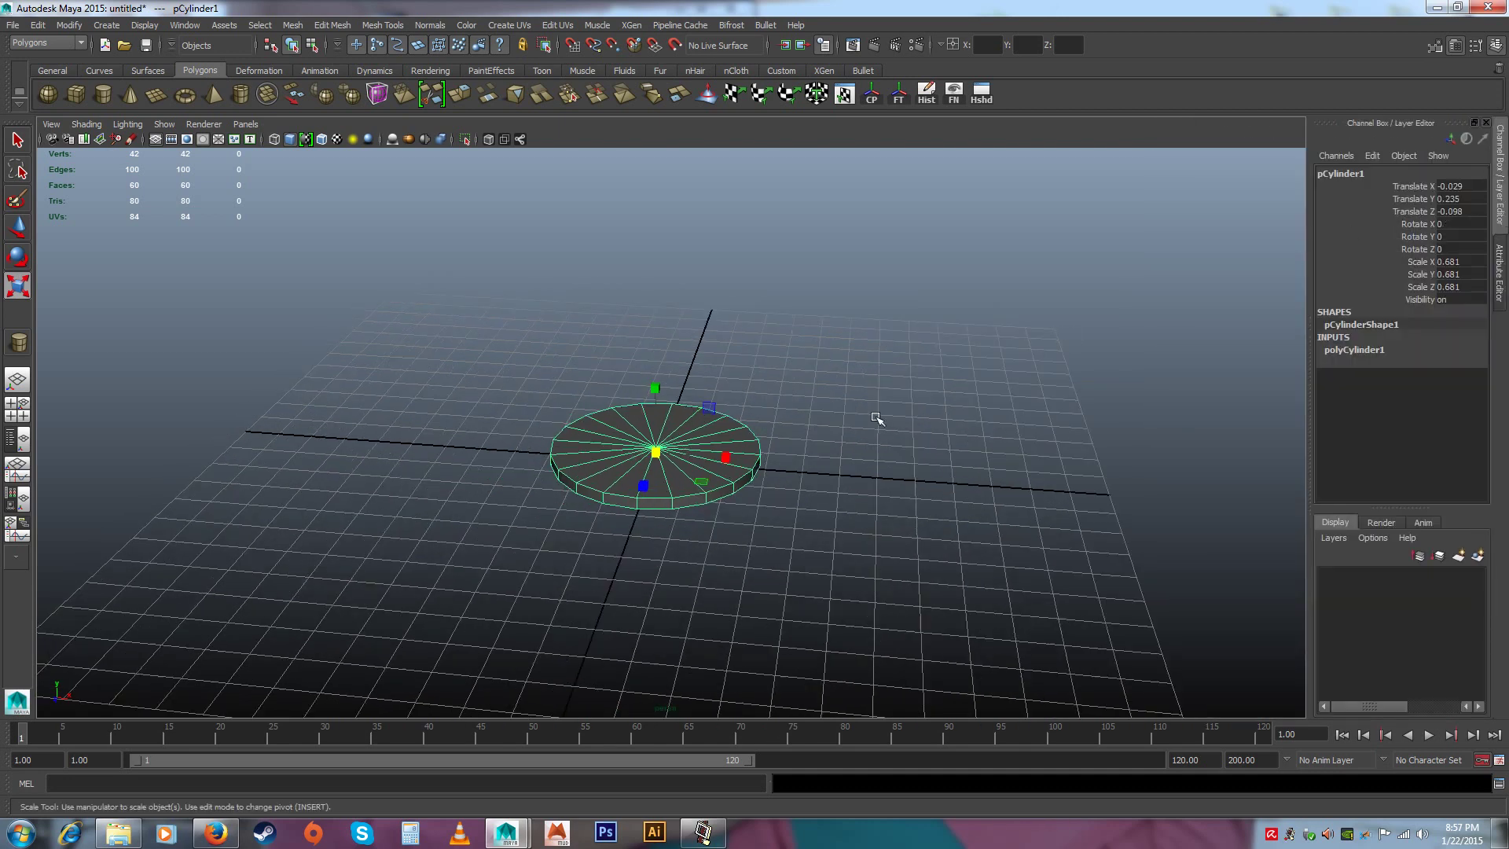
pyautogui.moveTo(855, 495)
pyautogui.keyDown('alt'); pyautogui.mouseDown()
pyautogui.moveTo(869, 492)
pyautogui.moveTo(826, 493)
pyautogui.mouseUp(); pyautogui.keyUp('alt')
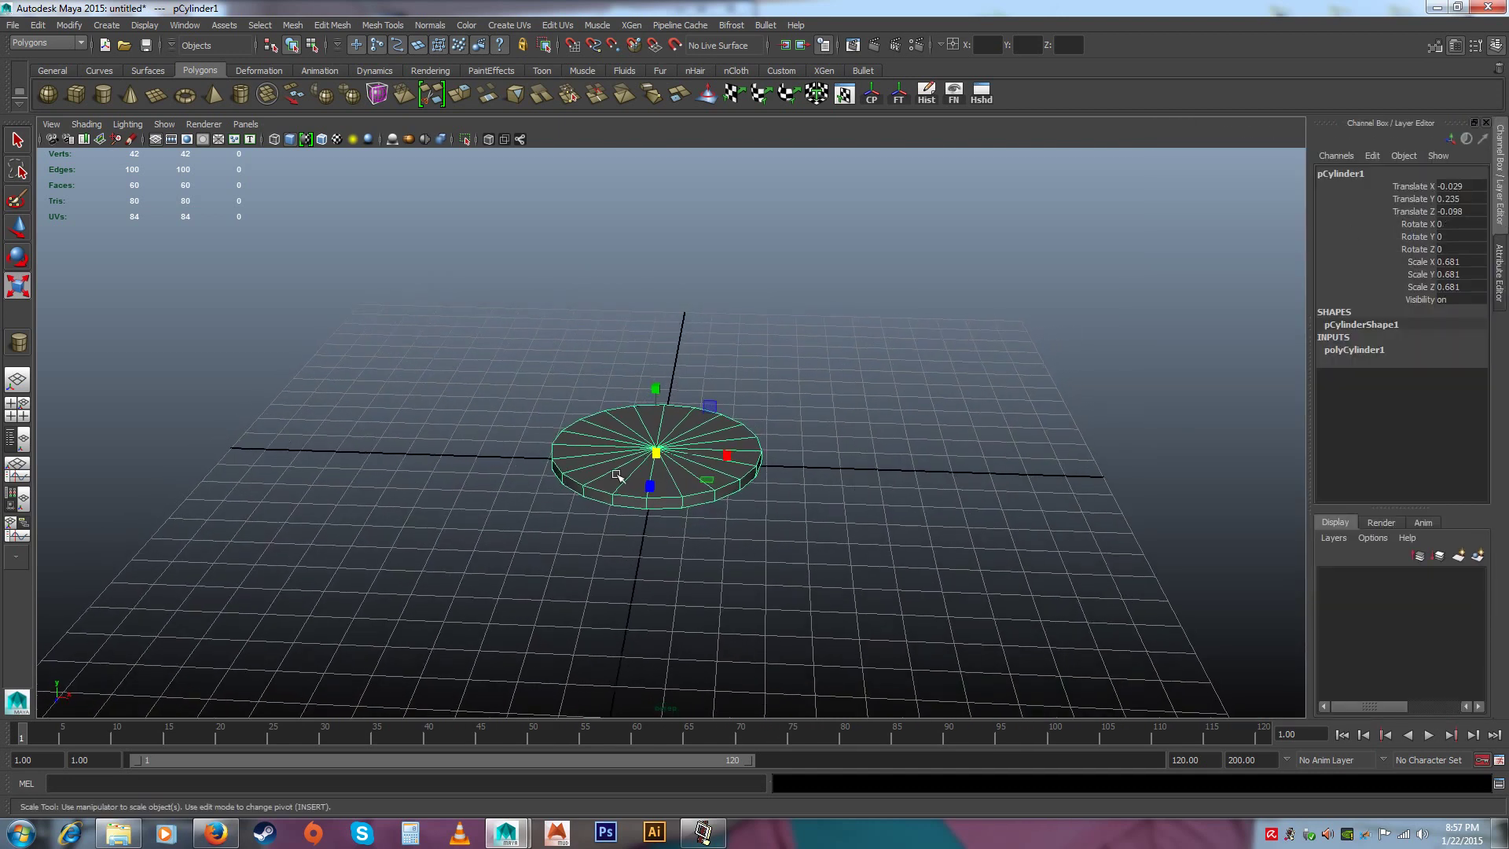
pyautogui.click(17, 227)
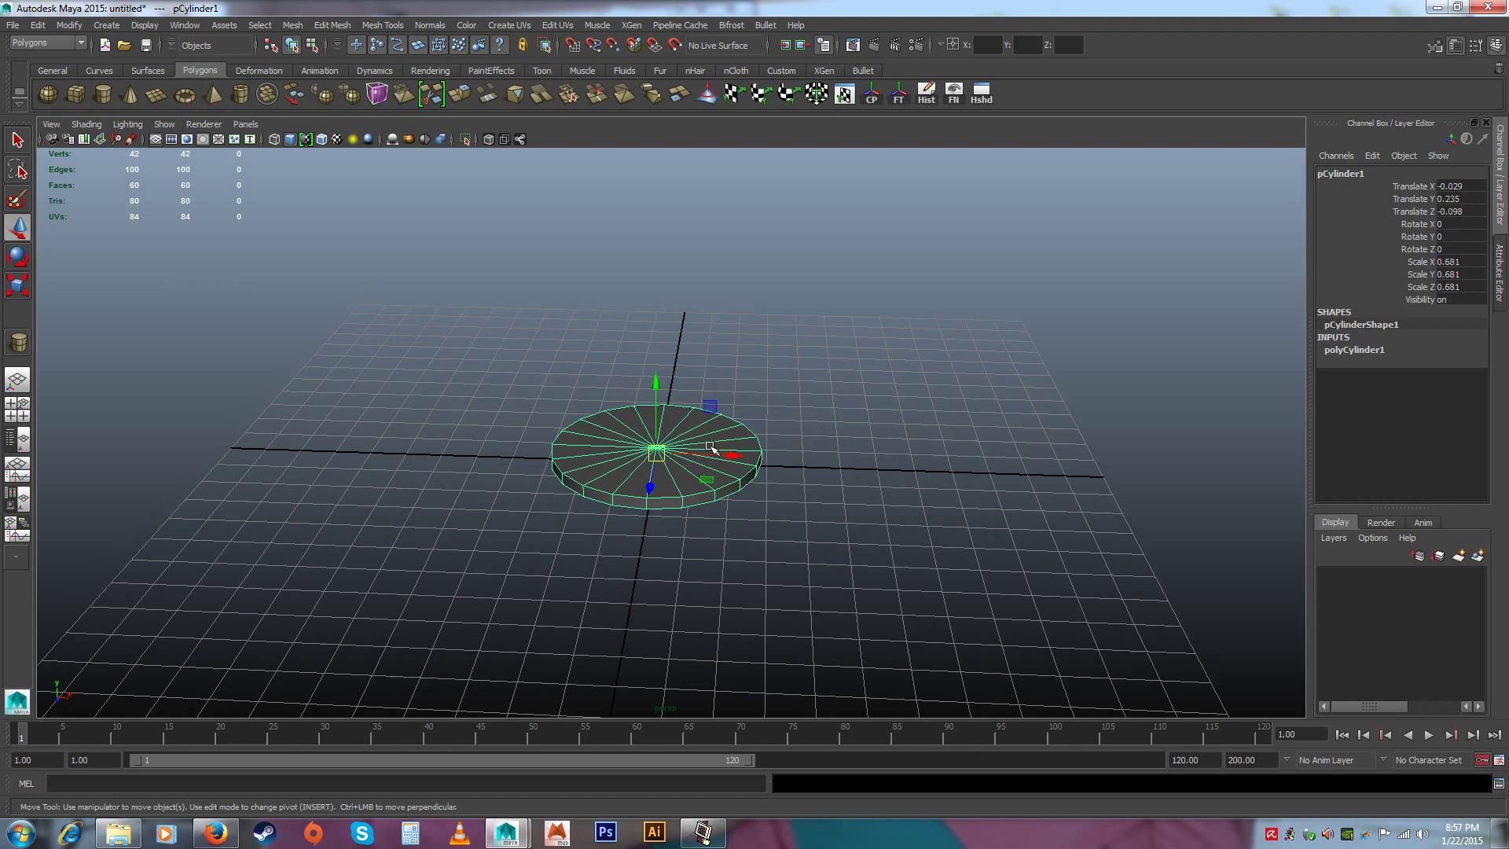
pyautogui.keyDown('alt'); pyautogui.moveTo(984, 394); pyautogui.dragTo(1010, 432, button='right'); pyautogui.keyUp('alt')
pyautogui.keyDown('alt'); pyautogui.moveTo(959, 408); pyautogui.dragTo(953, 415, button='middle'); pyautogui.keyUp('alt')
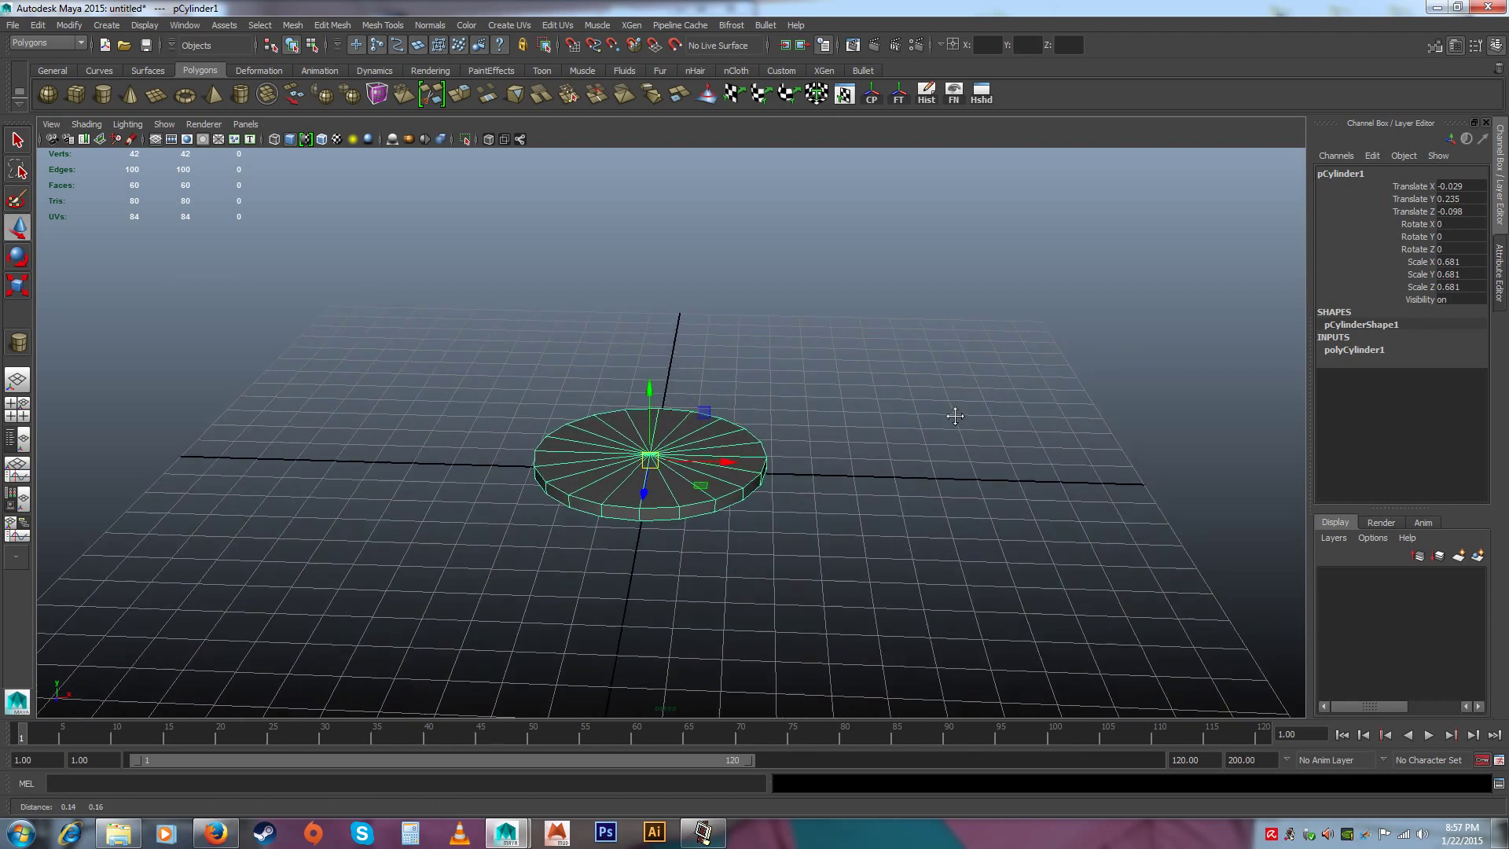
pyautogui.keyDown('alt'); pyautogui.moveTo(953, 415); pyautogui.dragTo(1048, 447, button='right'); pyautogui.keyUp('alt')
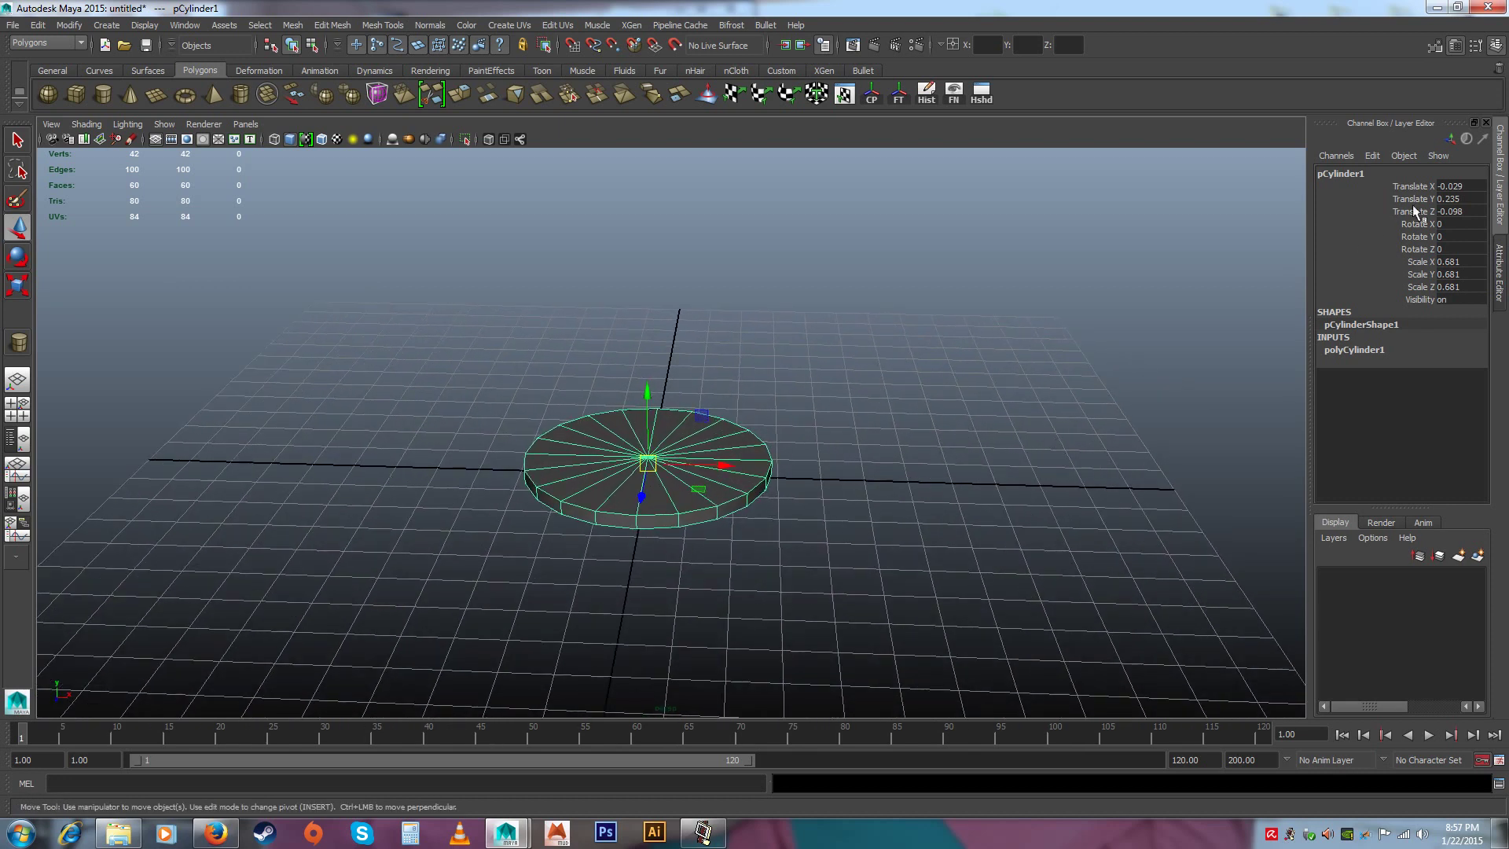
pyautogui.doubleClick(1447, 187)
pyautogui.press('Return')
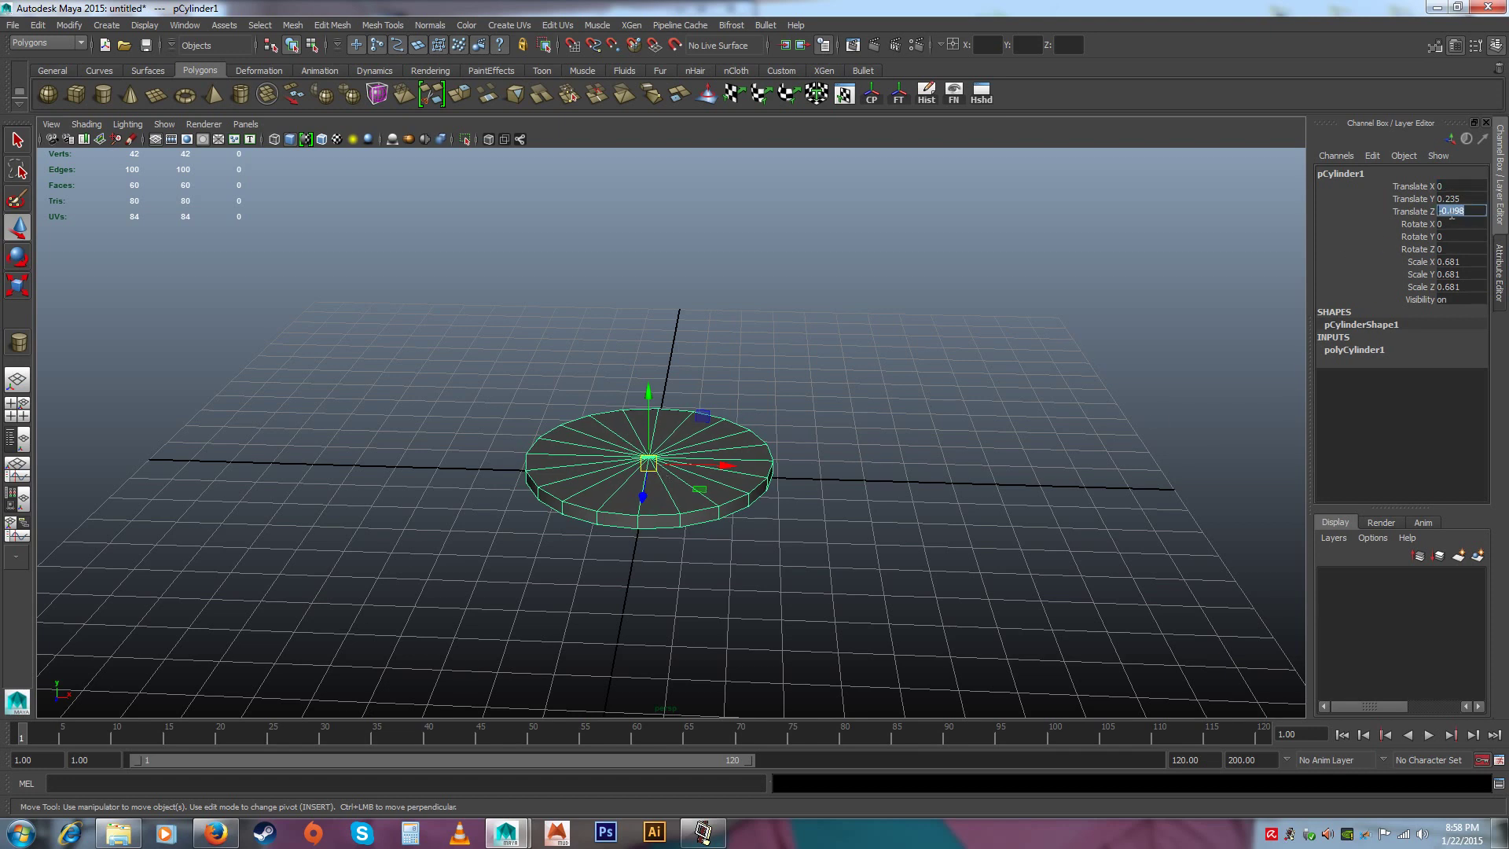
pyautogui.write('0')
pyautogui.press('Return')
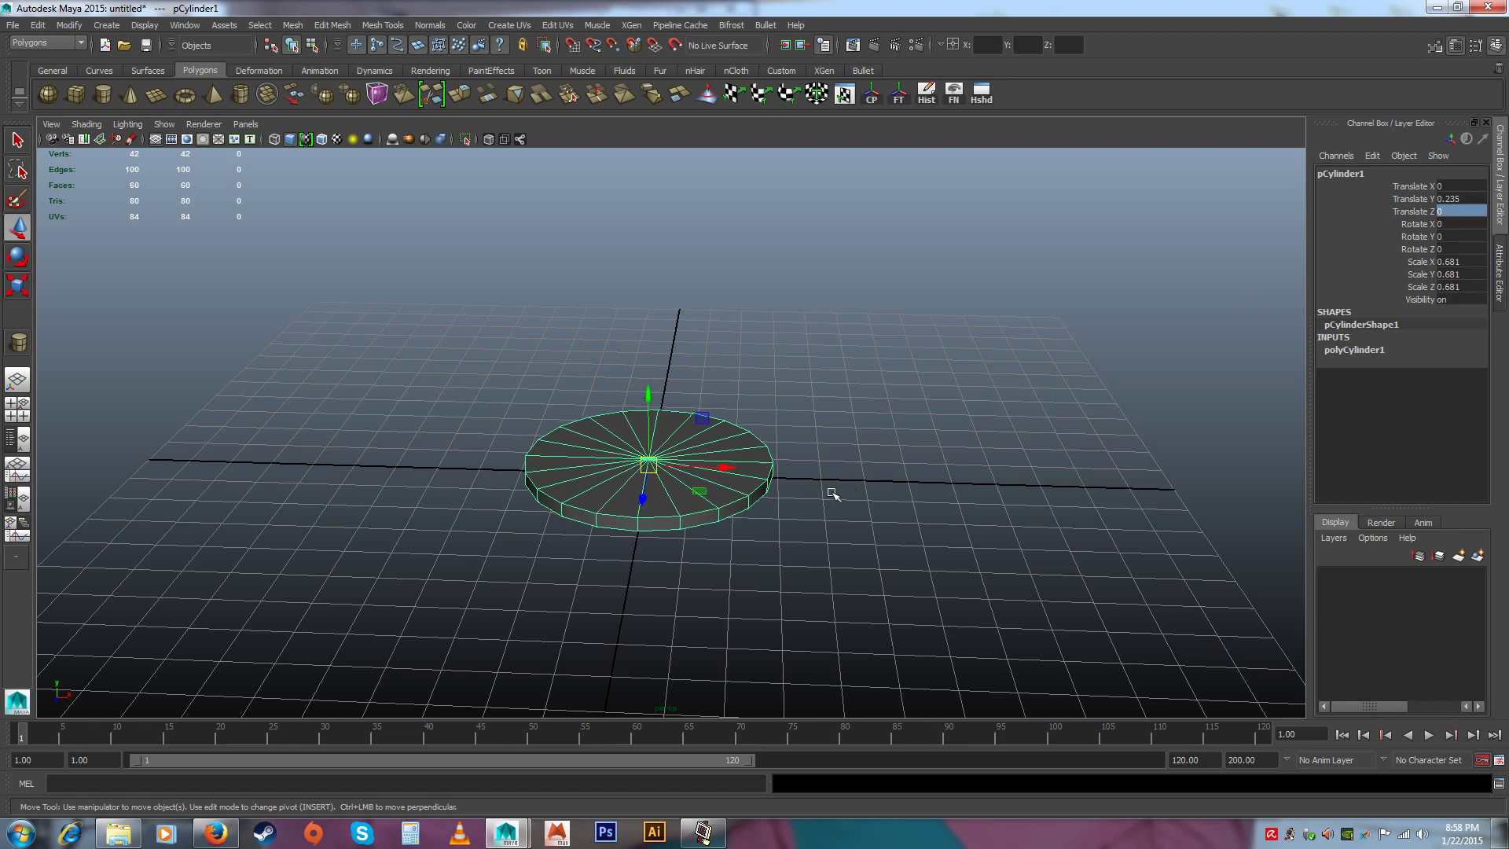
# Set the cylinder's Subdivisions Caps to 0 and its Subdivisions Axis to 8
pyautogui.click(774, 570)
pyautogui.keyDown('alt'); pyautogui.moveTo(747, 571); pyautogui.dragTo(766, 644); pyautogui.keyUp('alt')
pyautogui.scroll(2, 753, 566)
pyautogui.click(685, 492)
pyautogui.keyDown('alt'); pyautogui.moveTo(685, 492); pyautogui.dragTo(741, 557); pyautogui.keyUp('alt')
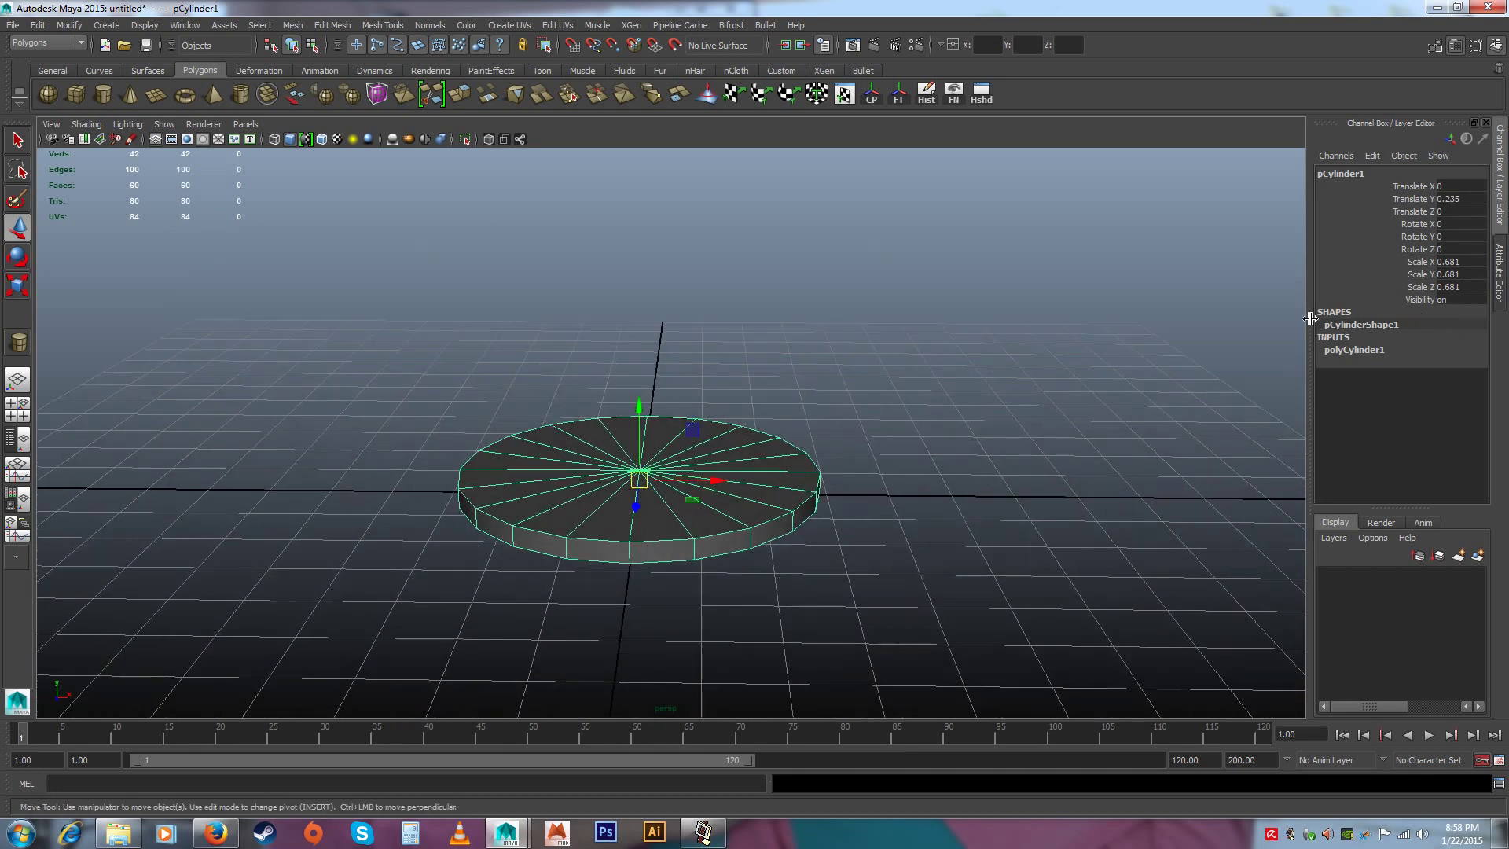
pyautogui.click(1353, 349)
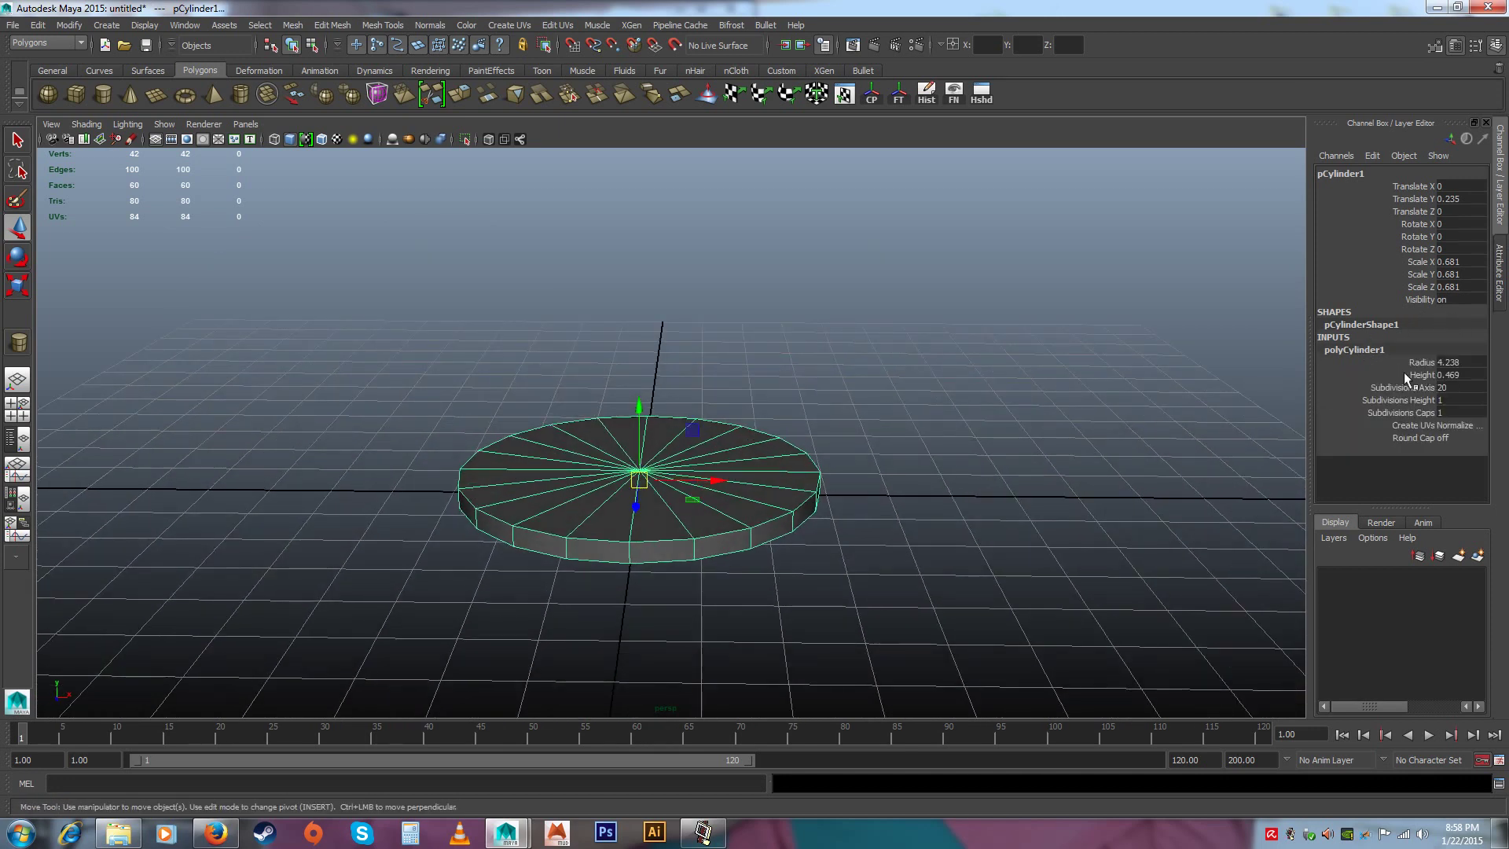
pyautogui.click(1441, 413)
pyautogui.press('Return')
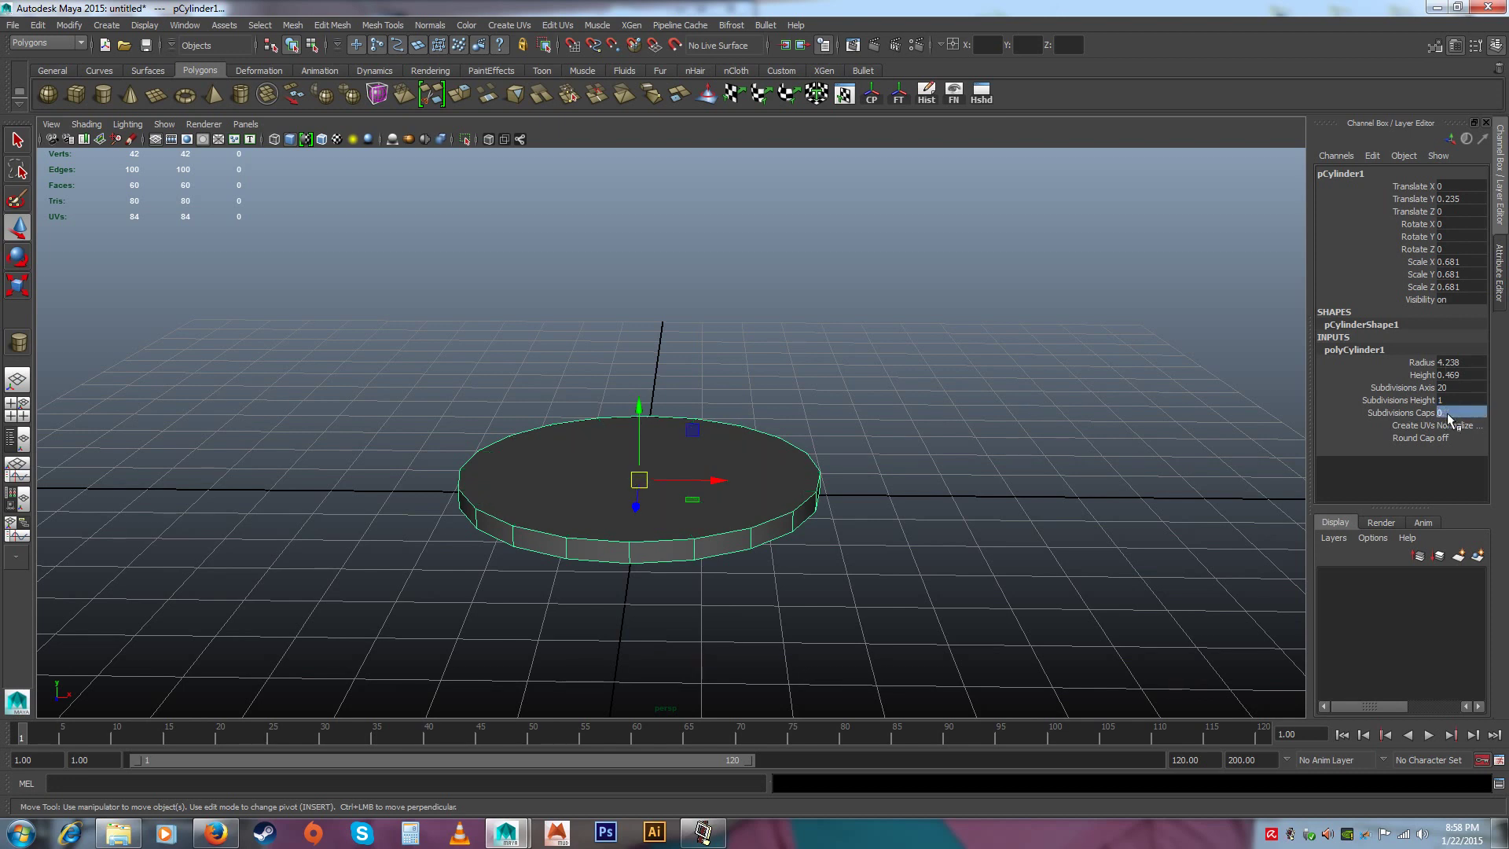
pyautogui.click(1443, 388)
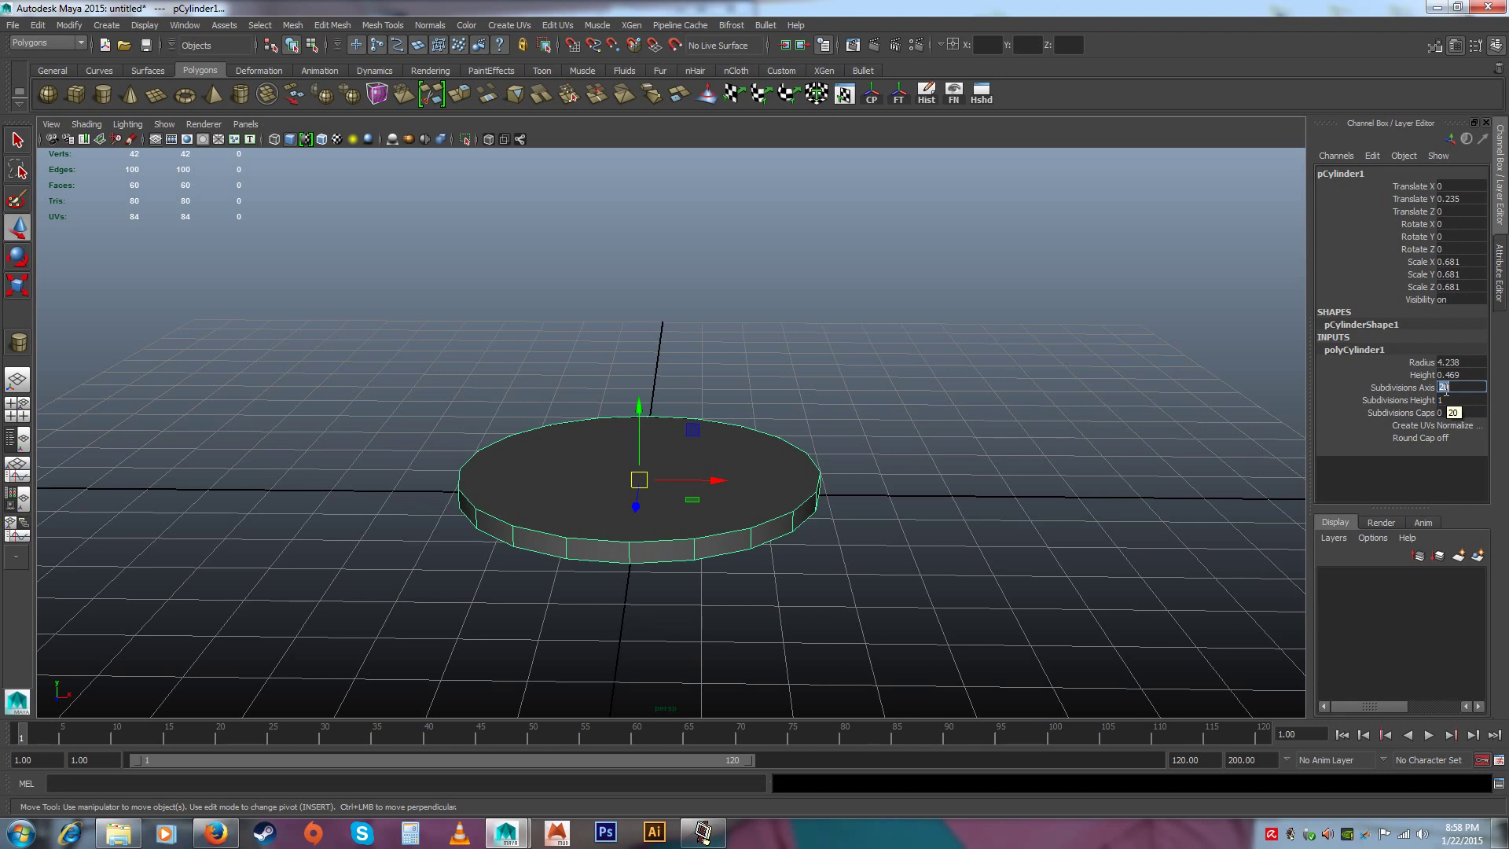
pyautogui.write('8')
pyautogui.press('Return')
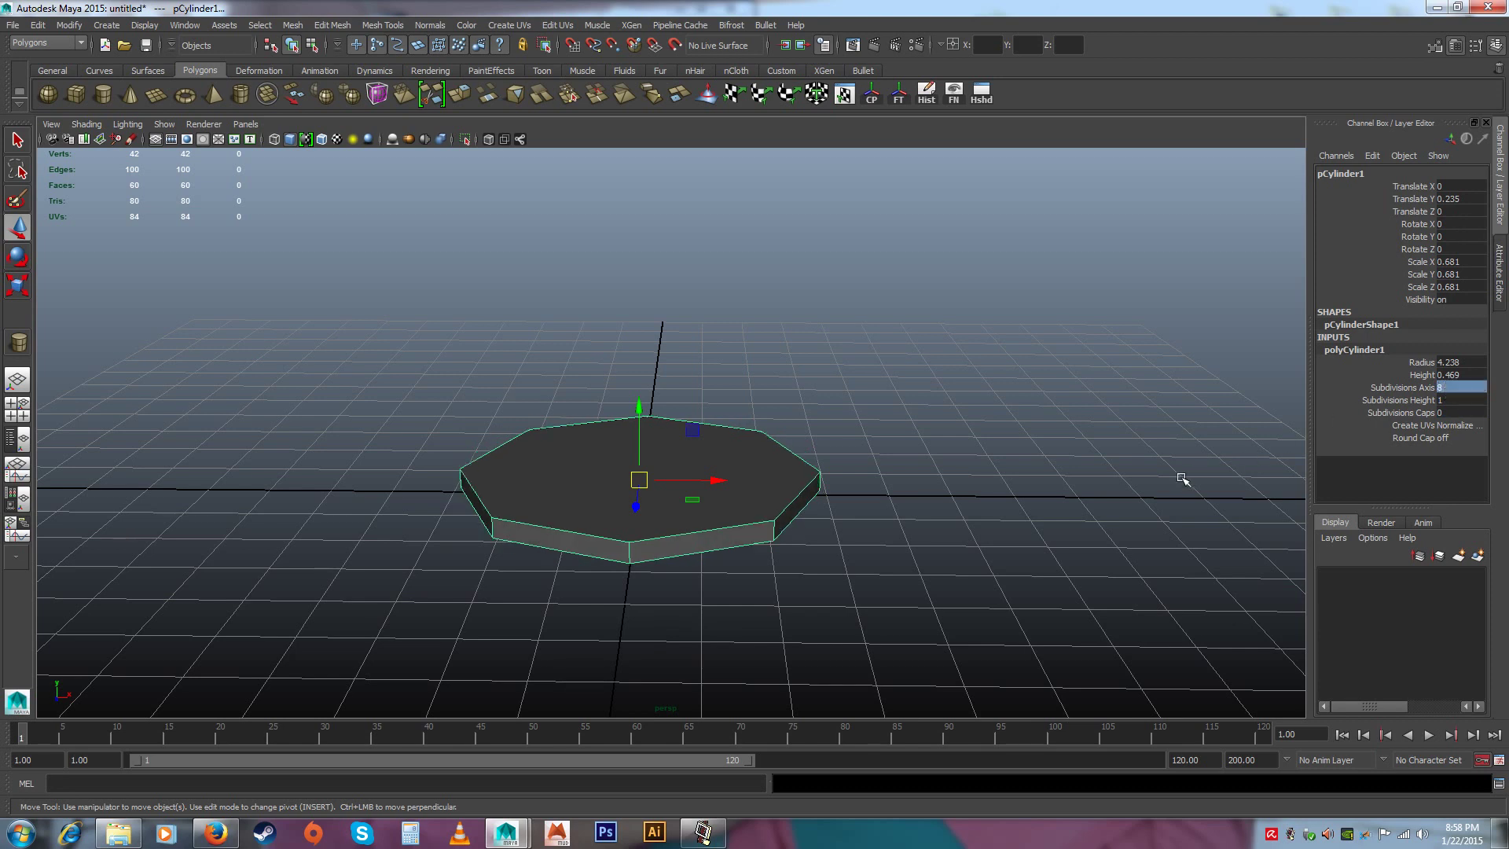
pyautogui.click(839, 508)
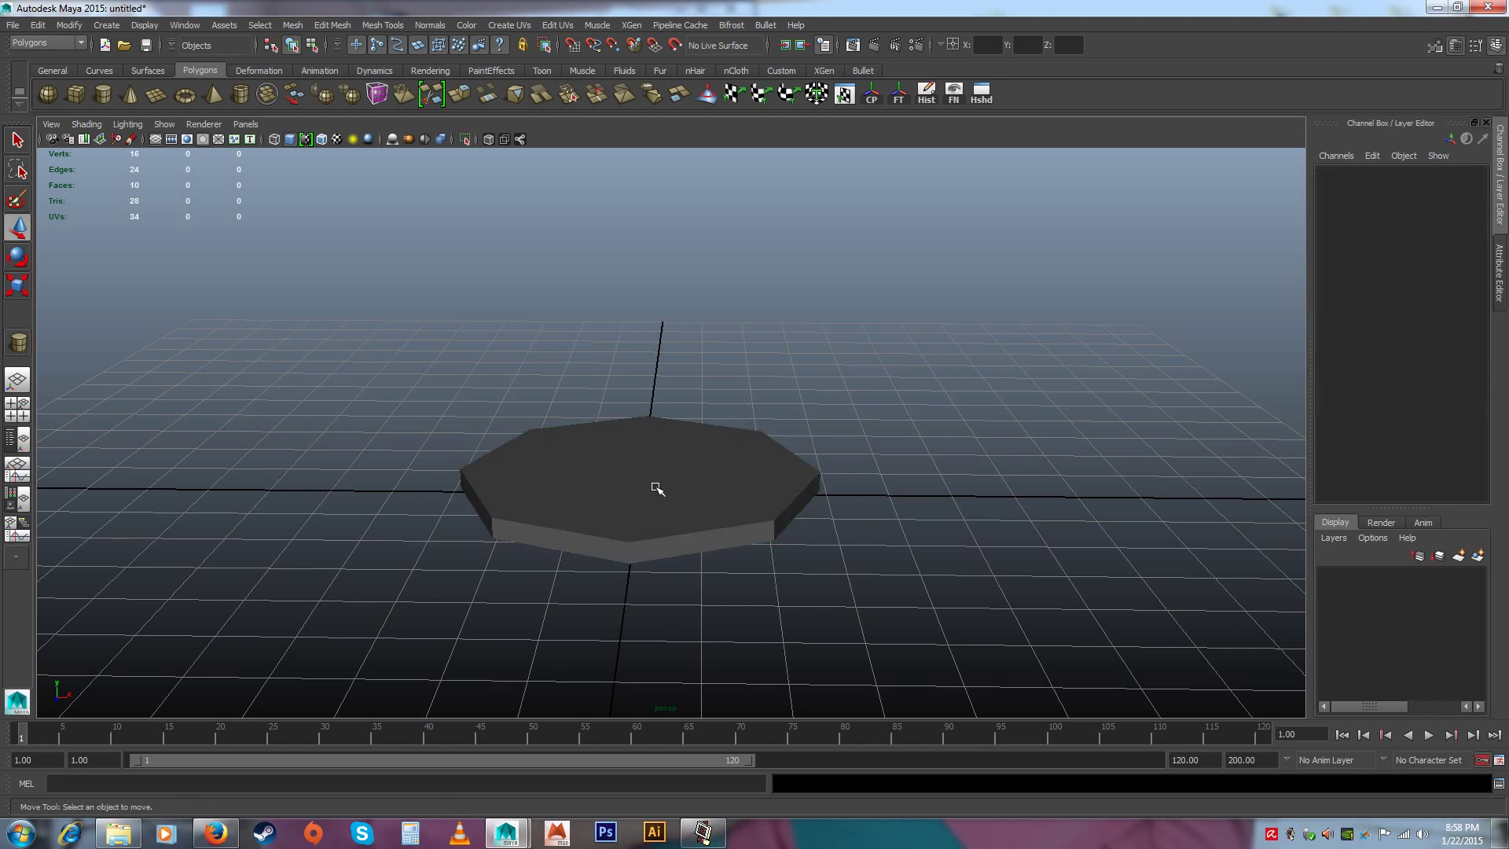
# Switch the octagonal cylinder to face selection and select its top face
pyautogui.click(658, 488)
pyautogui.keyDown('alt'); pyautogui.moveTo(714, 511); pyautogui.dragTo(854, 594); pyautogui.keyUp('alt')
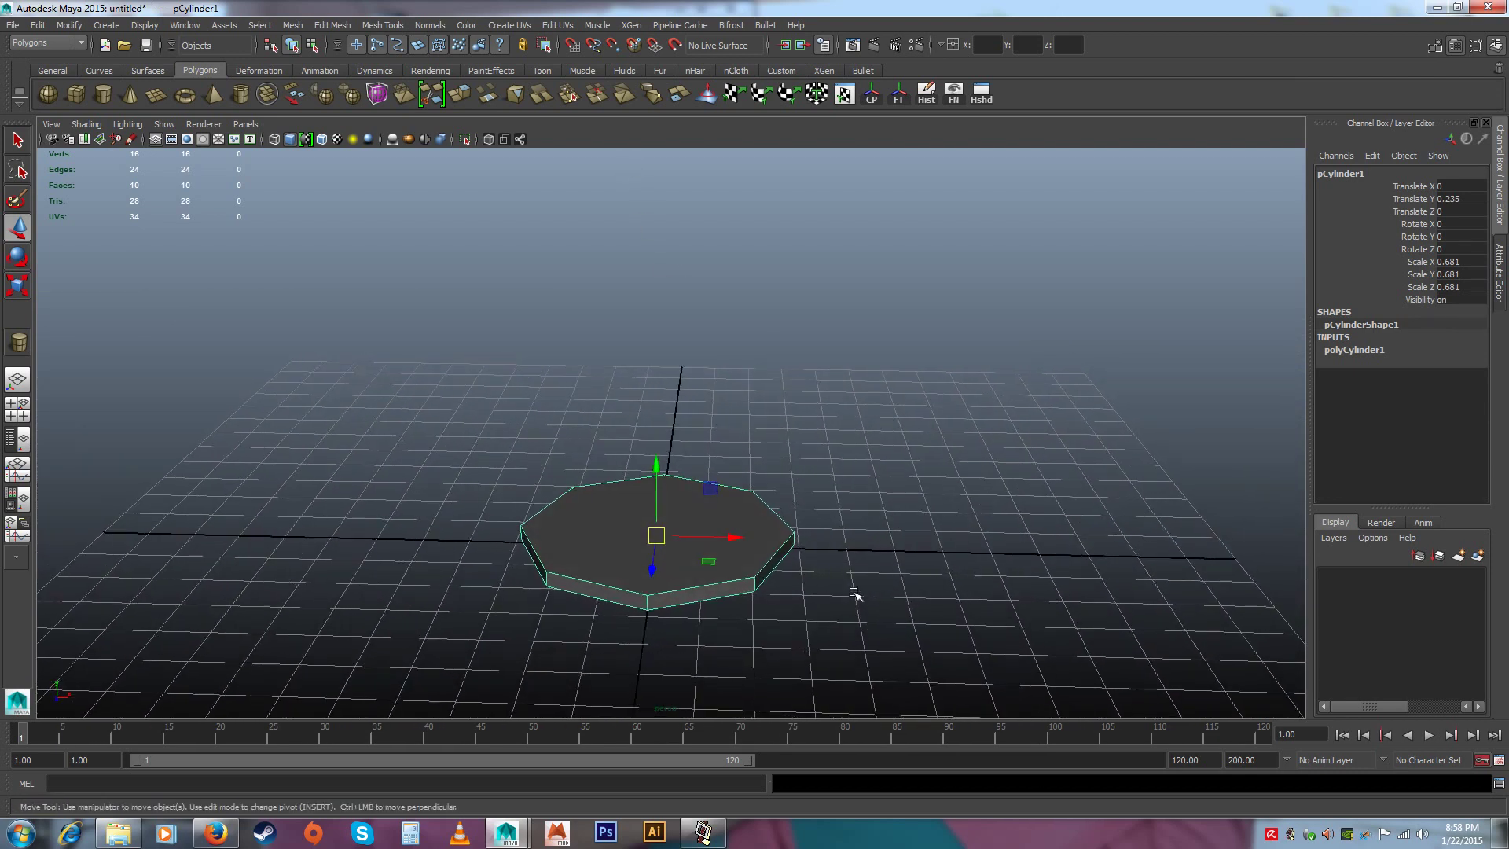
pyautogui.moveTo(614, 530); pyautogui.dragTo(609, 493, button='right')
pyautogui.click(628, 536)
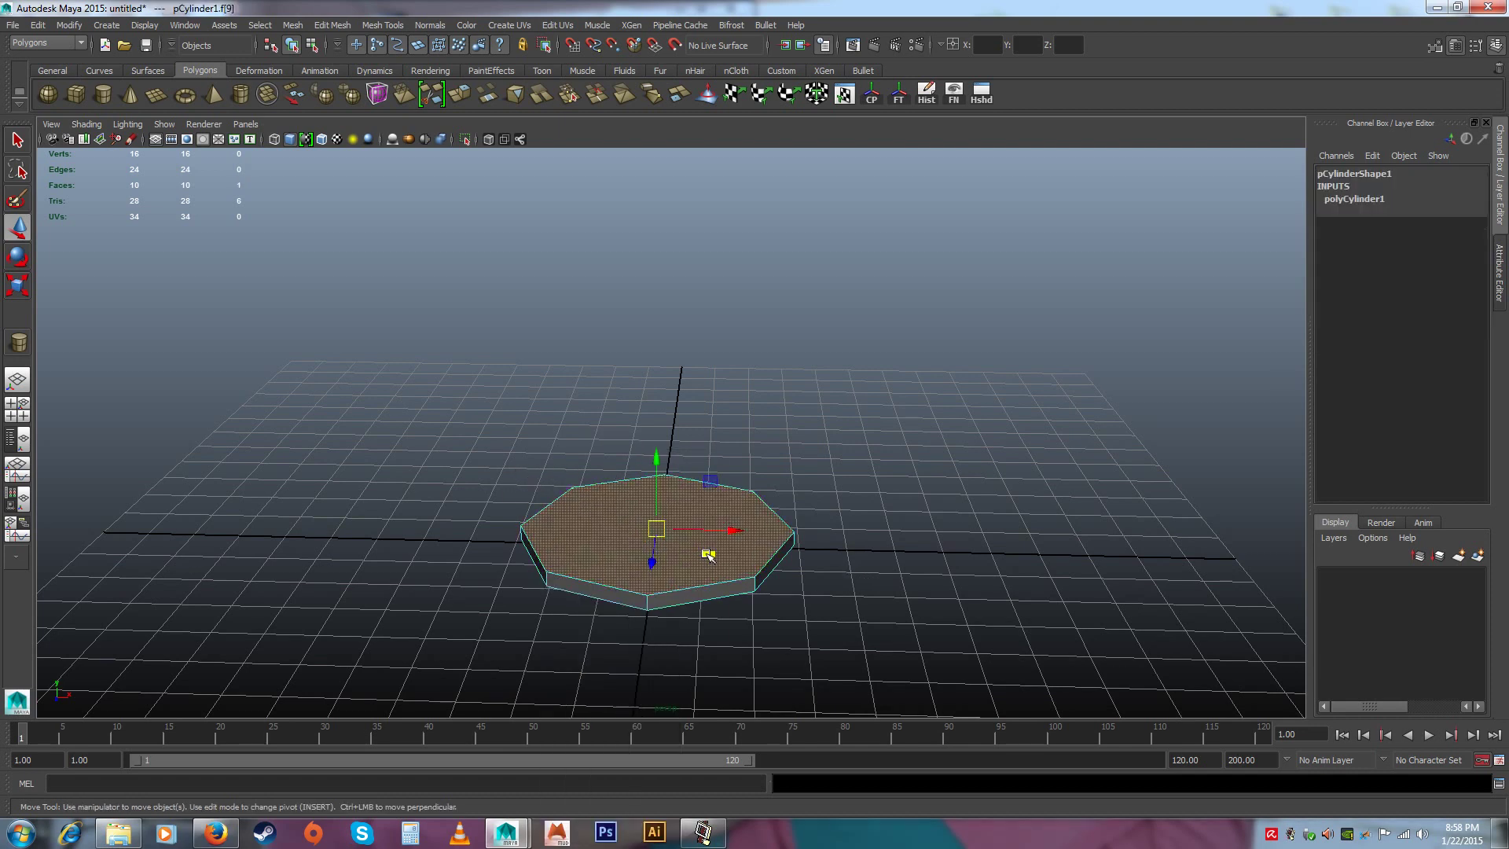
pyautogui.moveTo(765, 534); pyautogui.dragTo(713, 541, button='right')
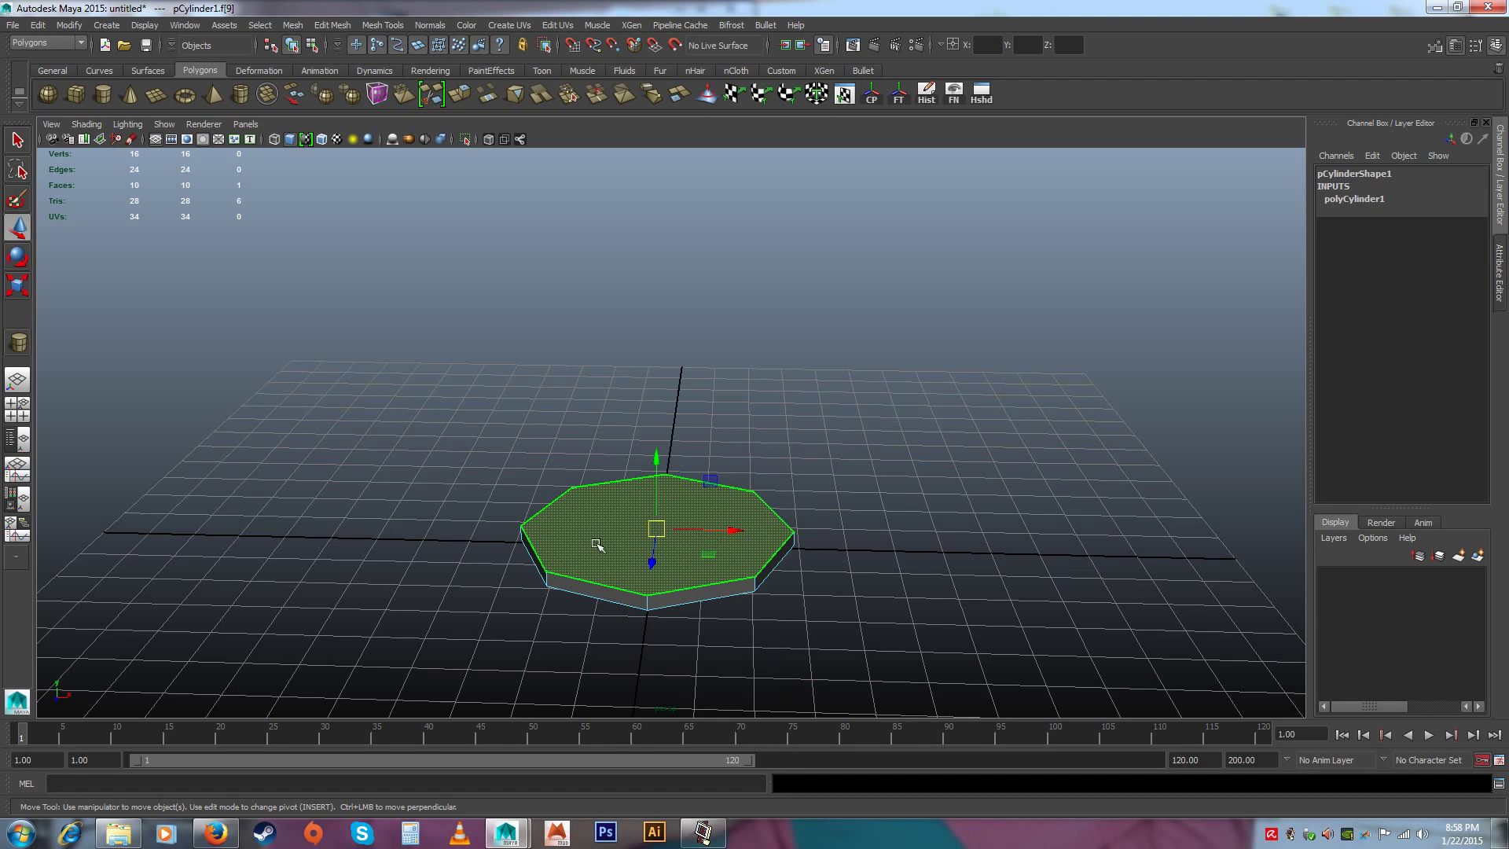
pyautogui.click(847, 662)
pyautogui.click(698, 551)
pyautogui.moveTo(751, 603)
pyautogui.keyDown('alt'); pyautogui.mouseDown()
pyautogui.moveTo(754, 532)
pyautogui.moveTo(743, 605)
pyautogui.mouseUp(); pyautogui.keyUp('alt')
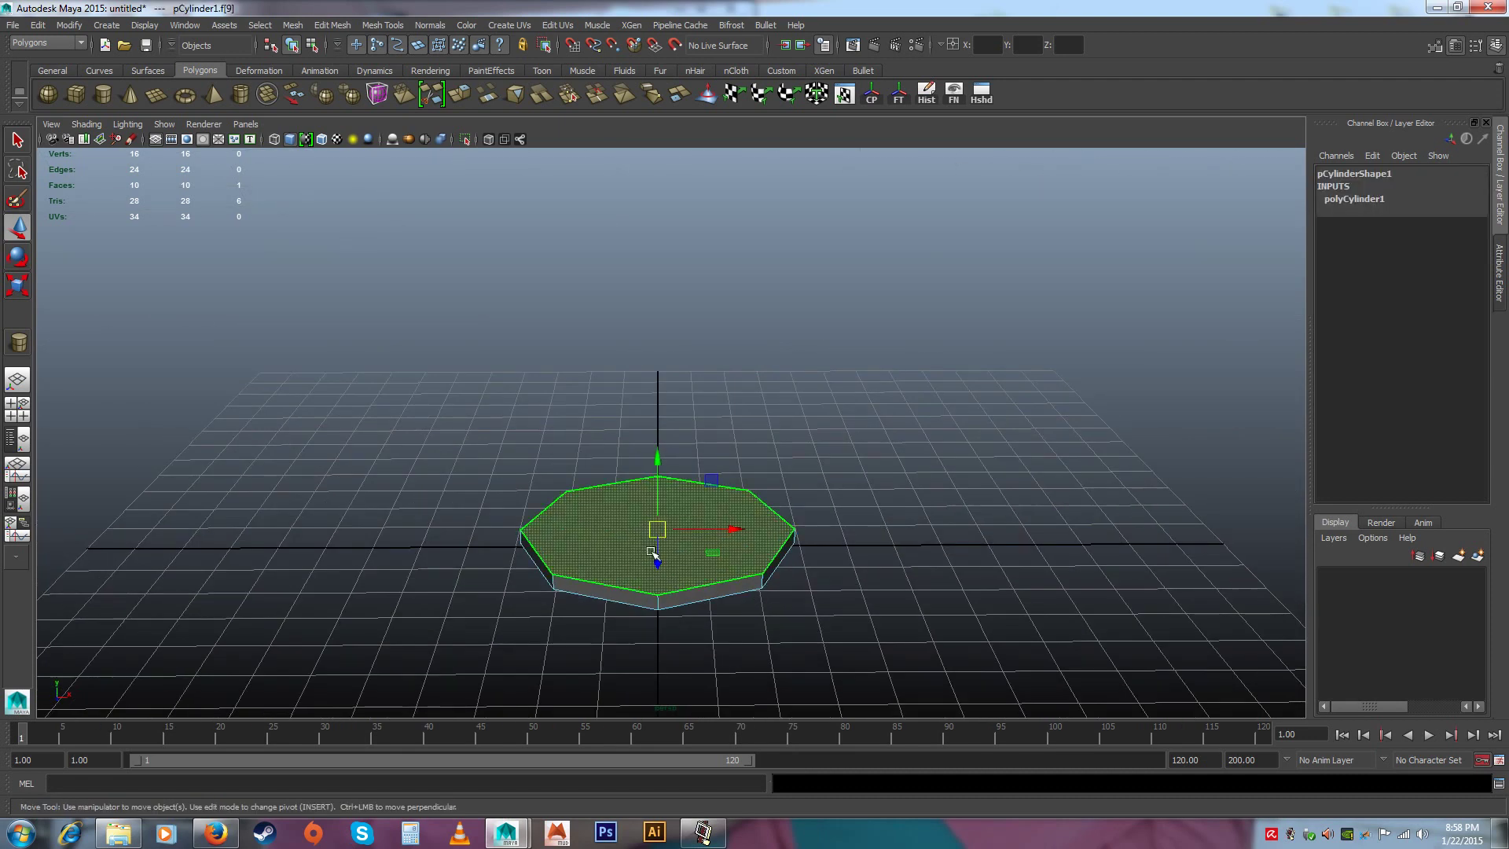
pyautogui.keyDown('alt'); pyautogui.moveTo(653, 552); pyautogui.dragTo(677, 548); pyautogui.keyUp('alt')
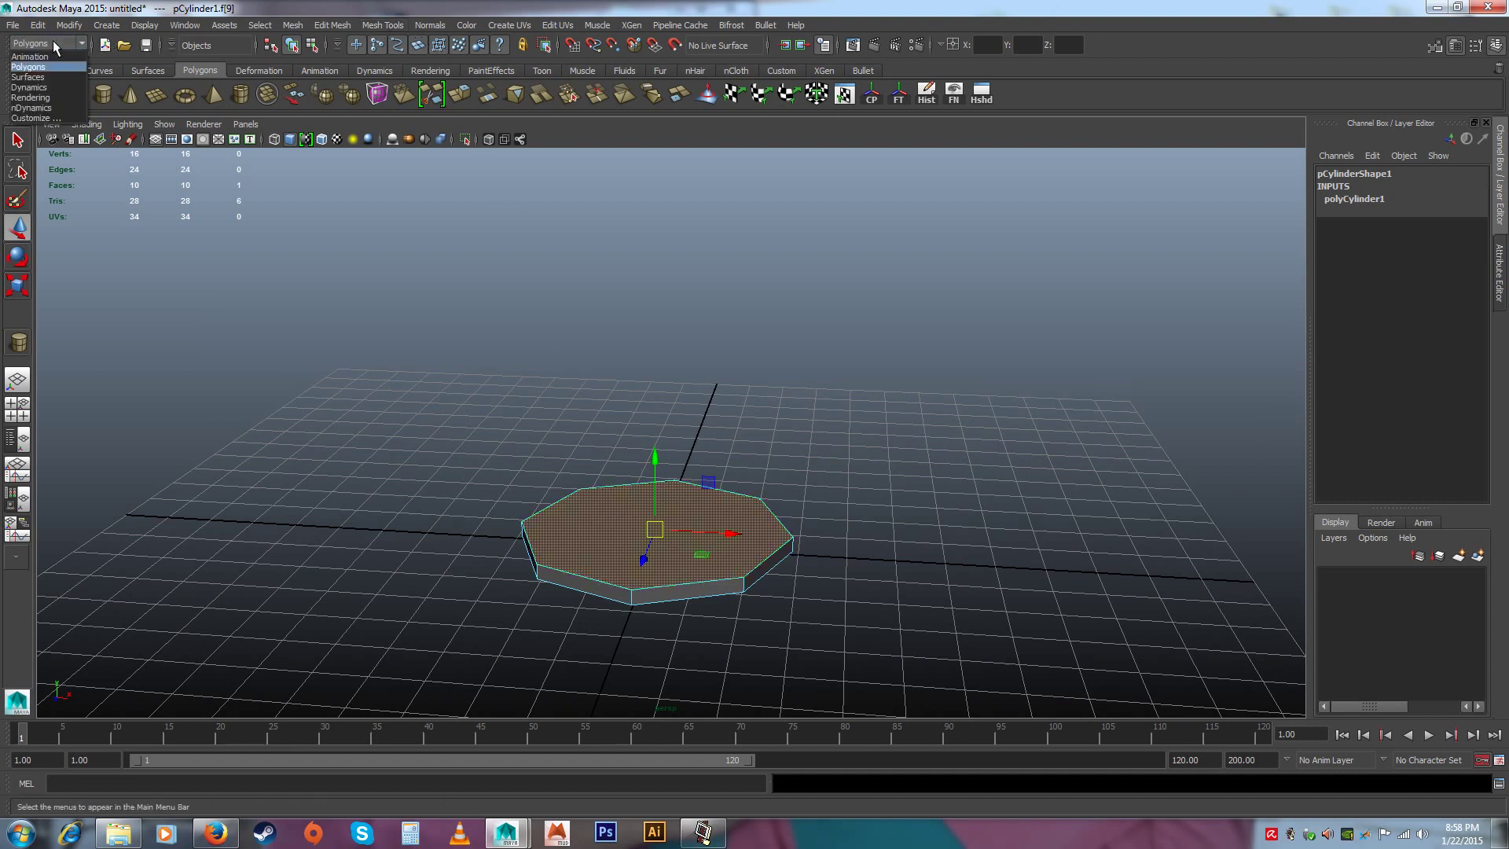
# Extrude the selected top face with a thickness of 1.7
pyautogui.click(392, 26)
pyautogui.moveTo(332, 25)
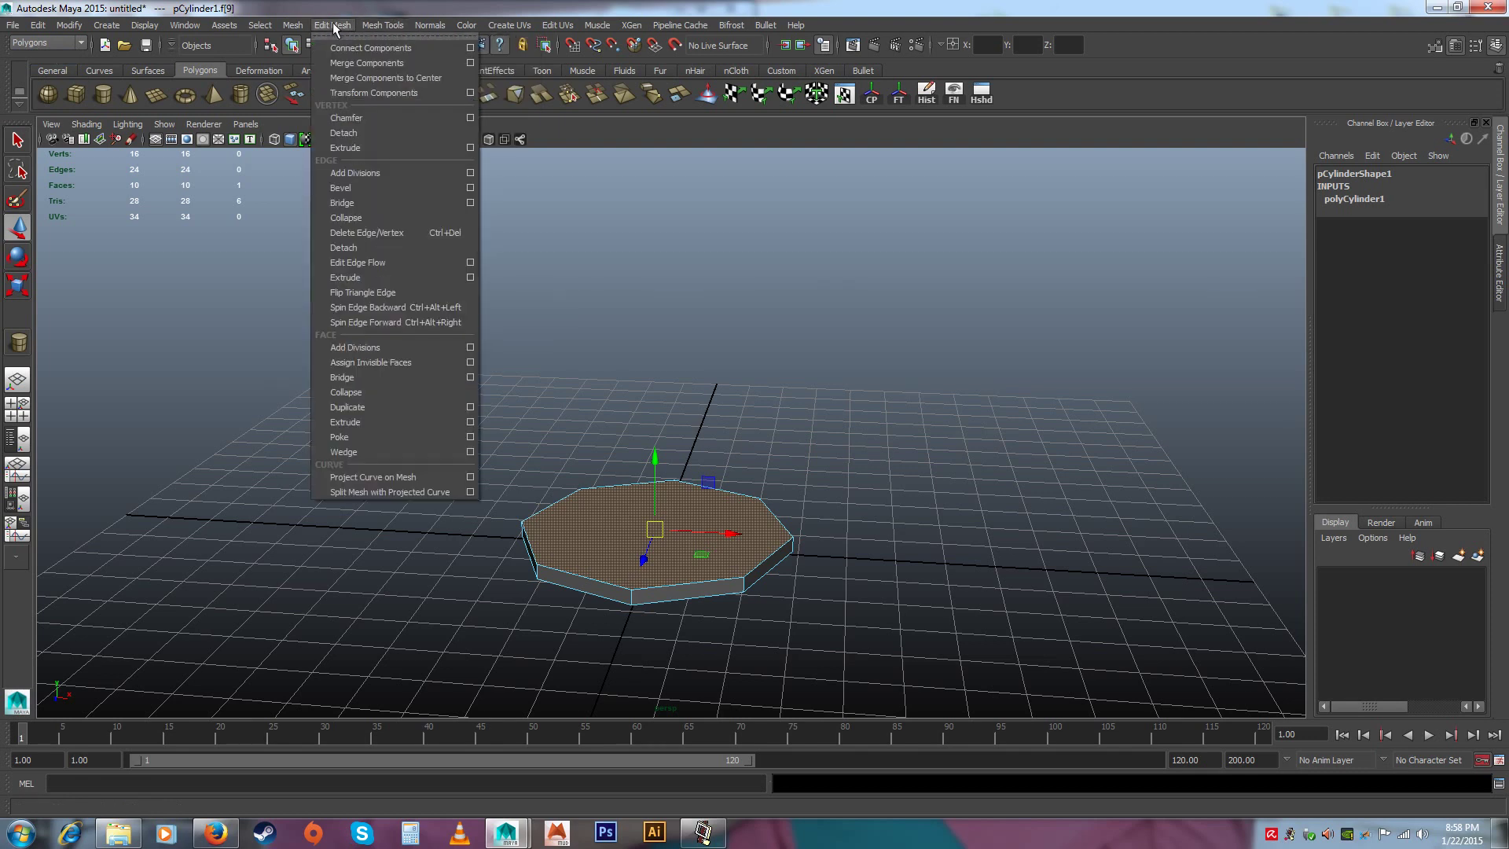
pyautogui.click(334, 345)
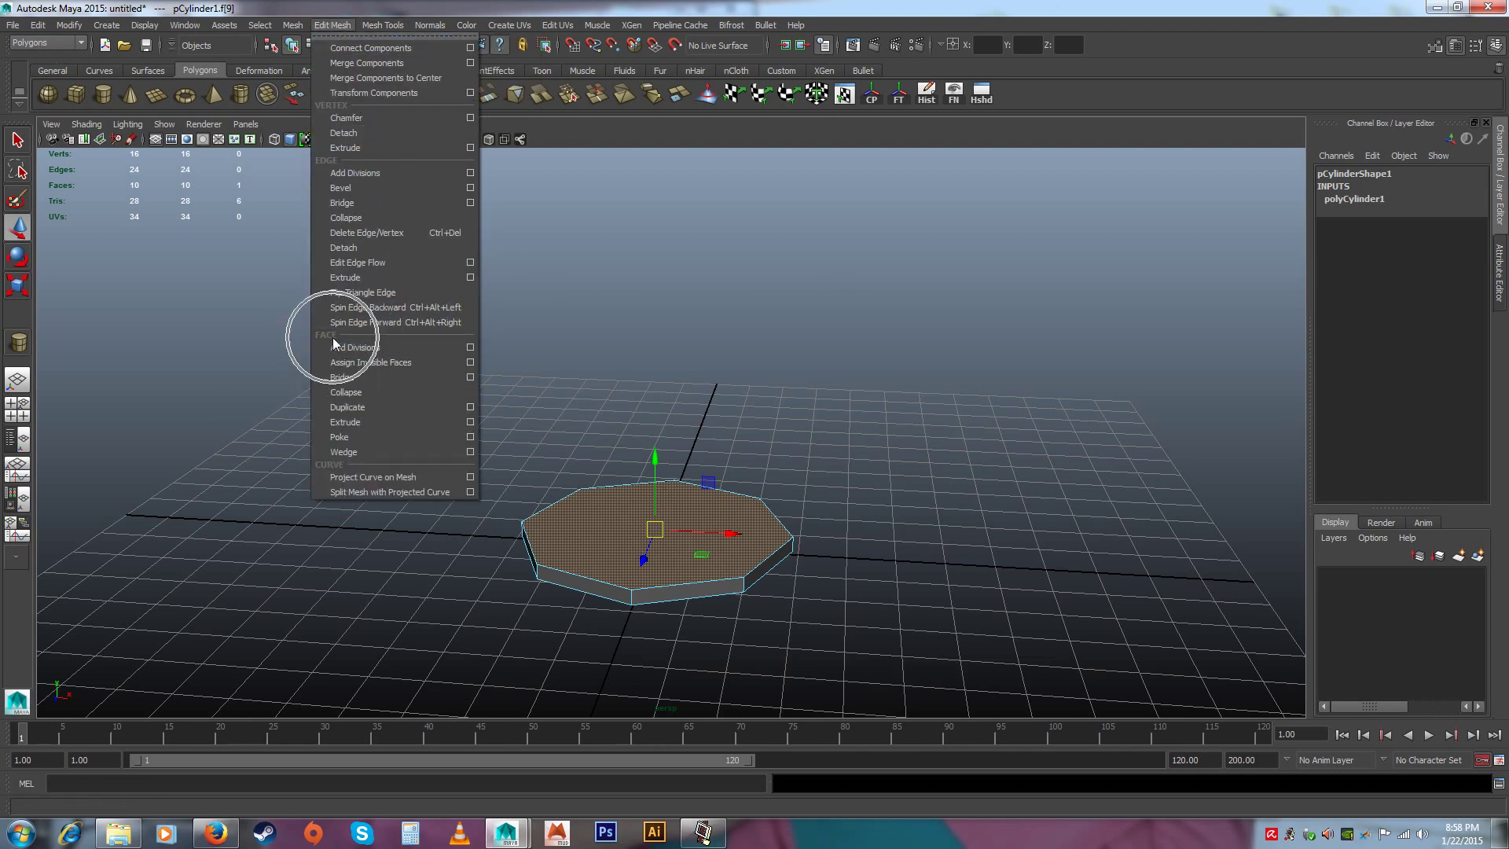
pyautogui.click(354, 424)
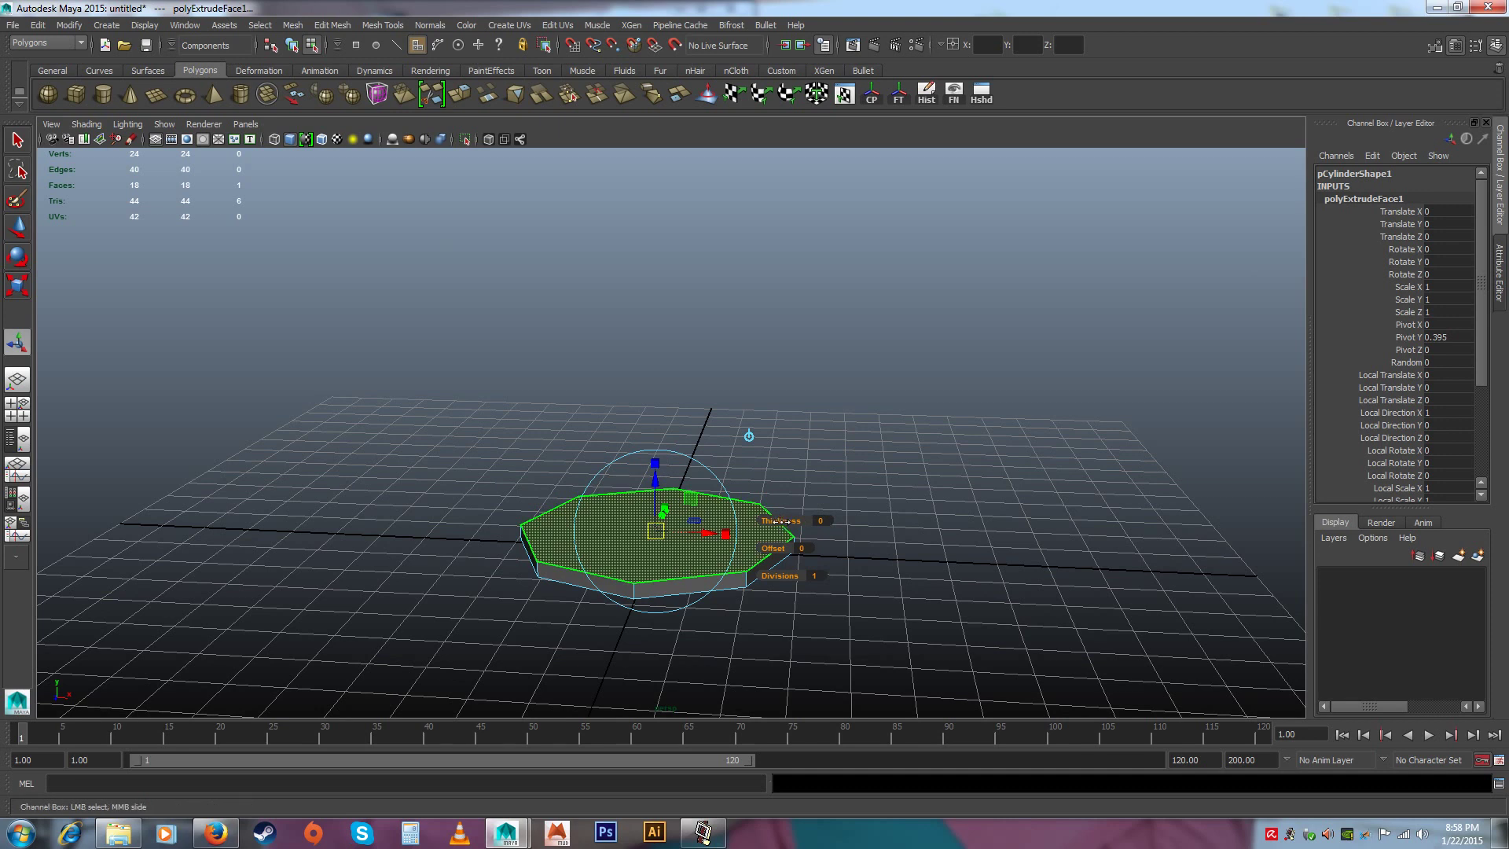
pyautogui.moveTo(776, 518); pyautogui.dragTo(794, 523)
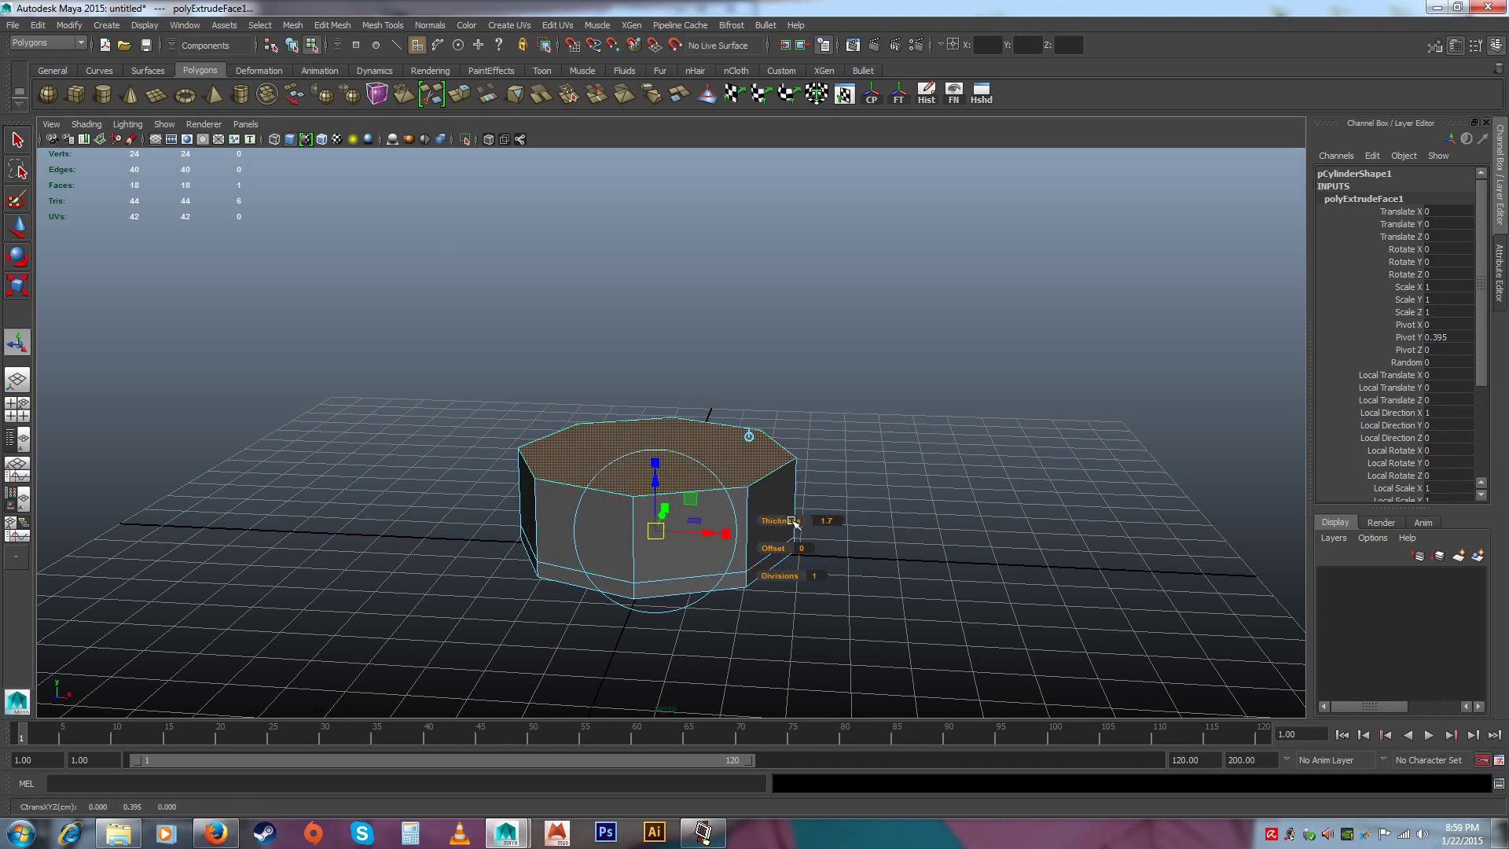
# Inset the extruded top face with an offset of 2 and lower it to form a shallow sloped top
pyautogui.moveTo(655, 484); pyautogui.dragTo(668, 544)
pyautogui.keyDown('alt'); pyautogui.moveTo(685, 628); pyautogui.dragTo(776, 647); pyautogui.keyUp('alt')
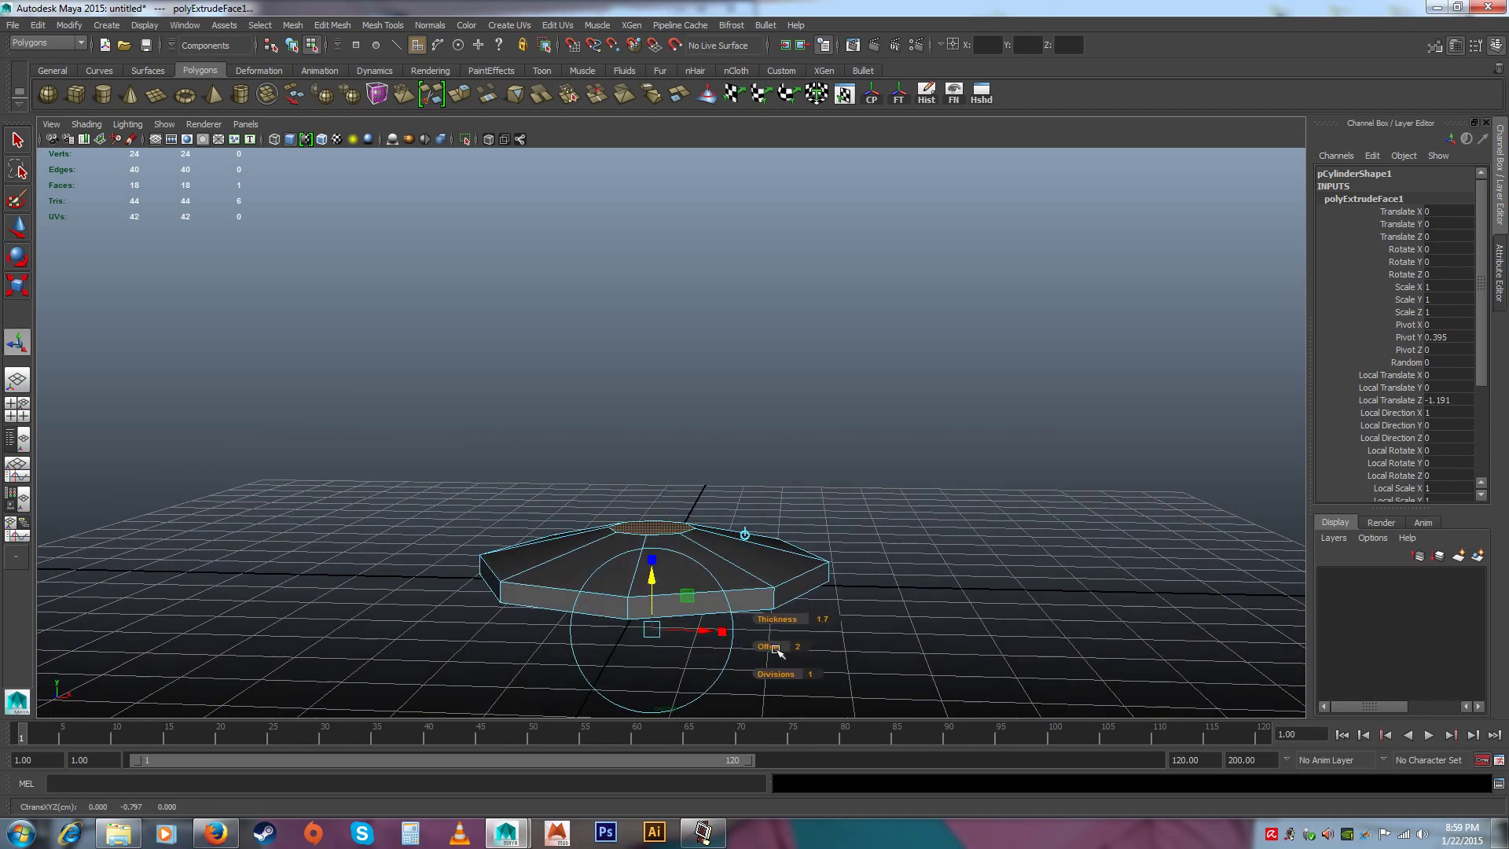
pyautogui.moveTo(651, 580); pyautogui.dragTo(653, 593)
pyautogui.keyDown('alt'); pyautogui.moveTo(756, 495); pyautogui.dragTo(793, 428); pyautogui.keyUp('alt')
pyautogui.moveTo(657, 590); pyautogui.dragTo(788, 547)
pyautogui.click(971, 619)
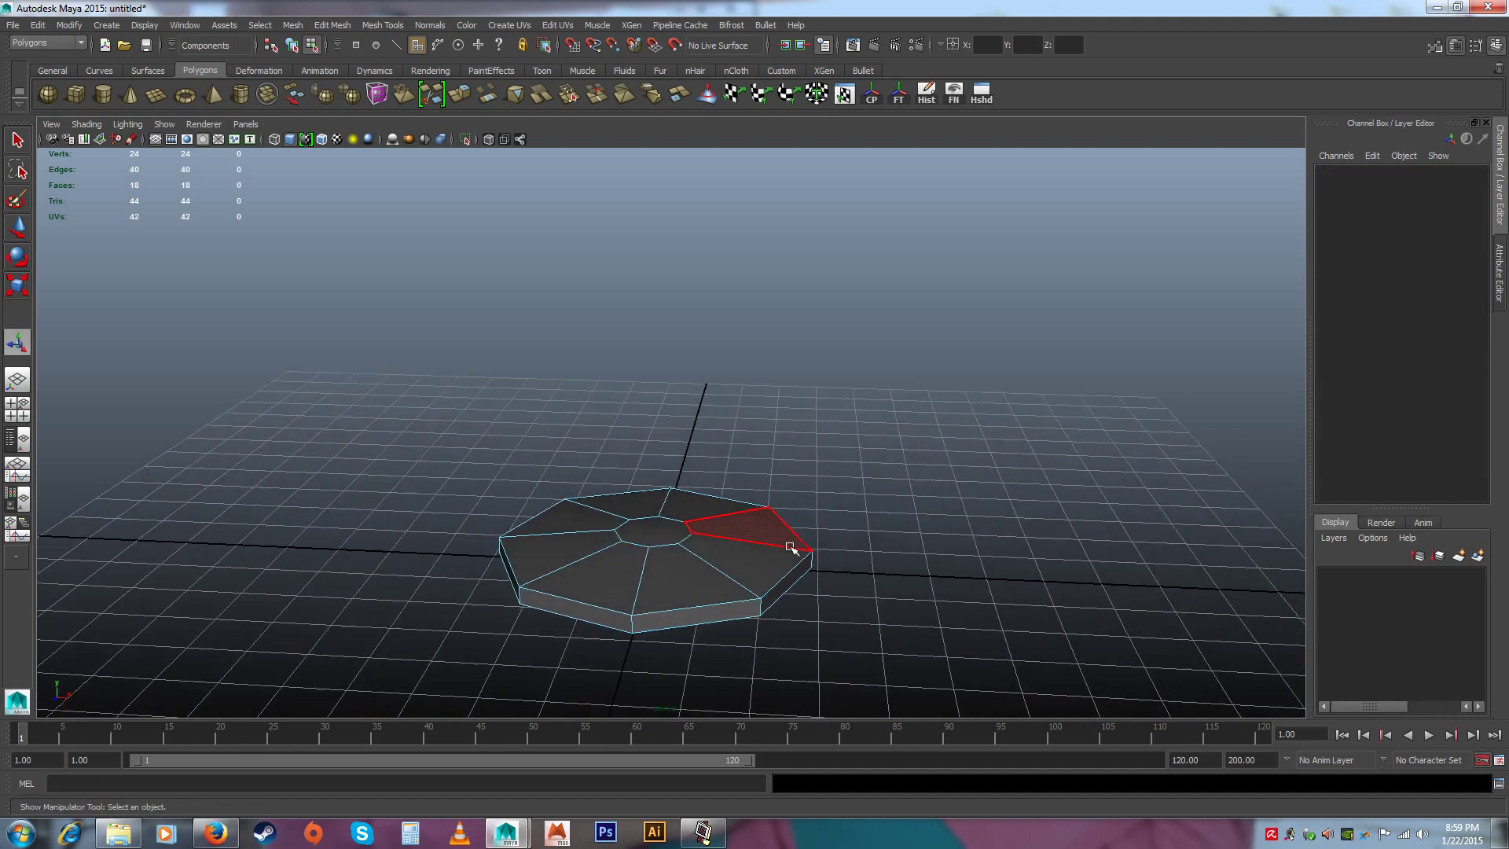
# Switch to edge selection and select one upper outer edge of the octagonal disc
pyautogui.keyDown('alt'); pyautogui.moveTo(788, 547); pyautogui.dragTo(806, 620, button='right'); pyautogui.keyUp('alt')
pyautogui.keyDown('alt'); pyautogui.moveTo(805, 589); pyautogui.dragTo(754, 486); pyautogui.keyUp('alt')
pyautogui.moveTo(748, 477); pyautogui.dragTo(746, 438, button='right')
pyautogui.click(821, 523)
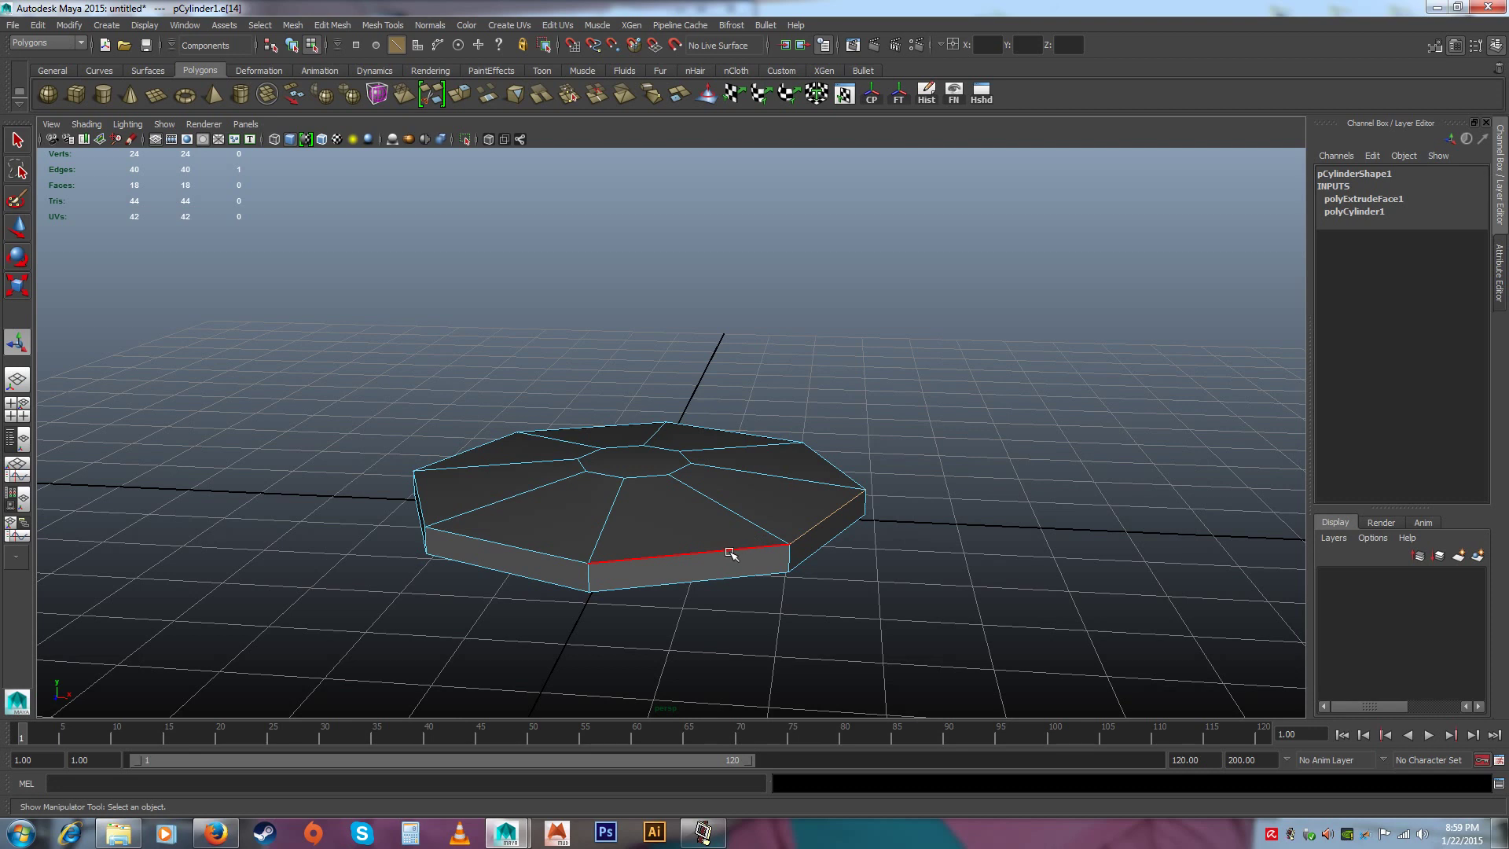
pyautogui.click(21, 833)
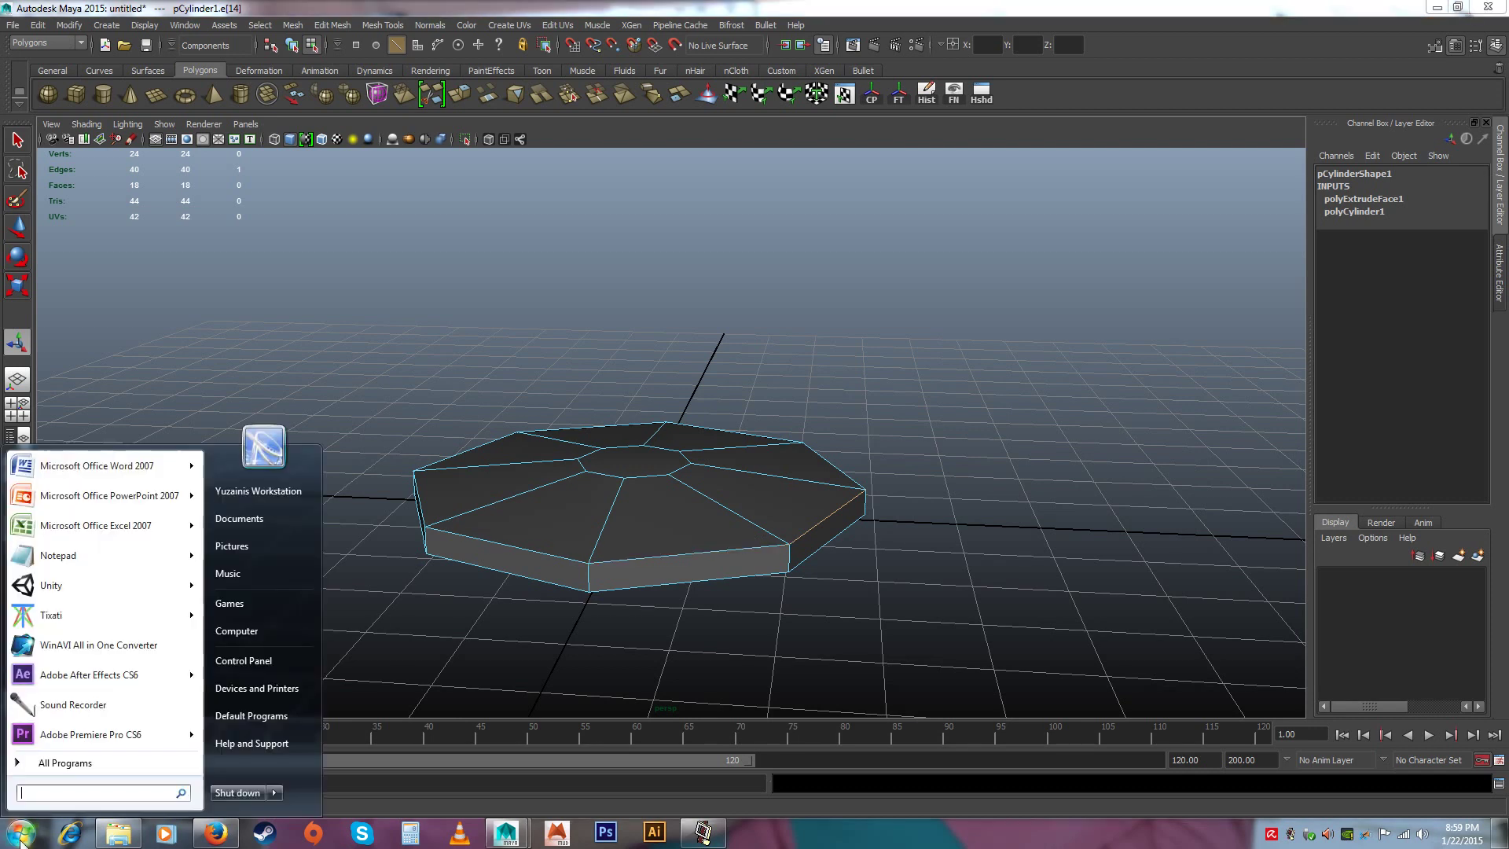
pyautogui.click(47, 758)
pyautogui.scroll(-6, 75, 628)
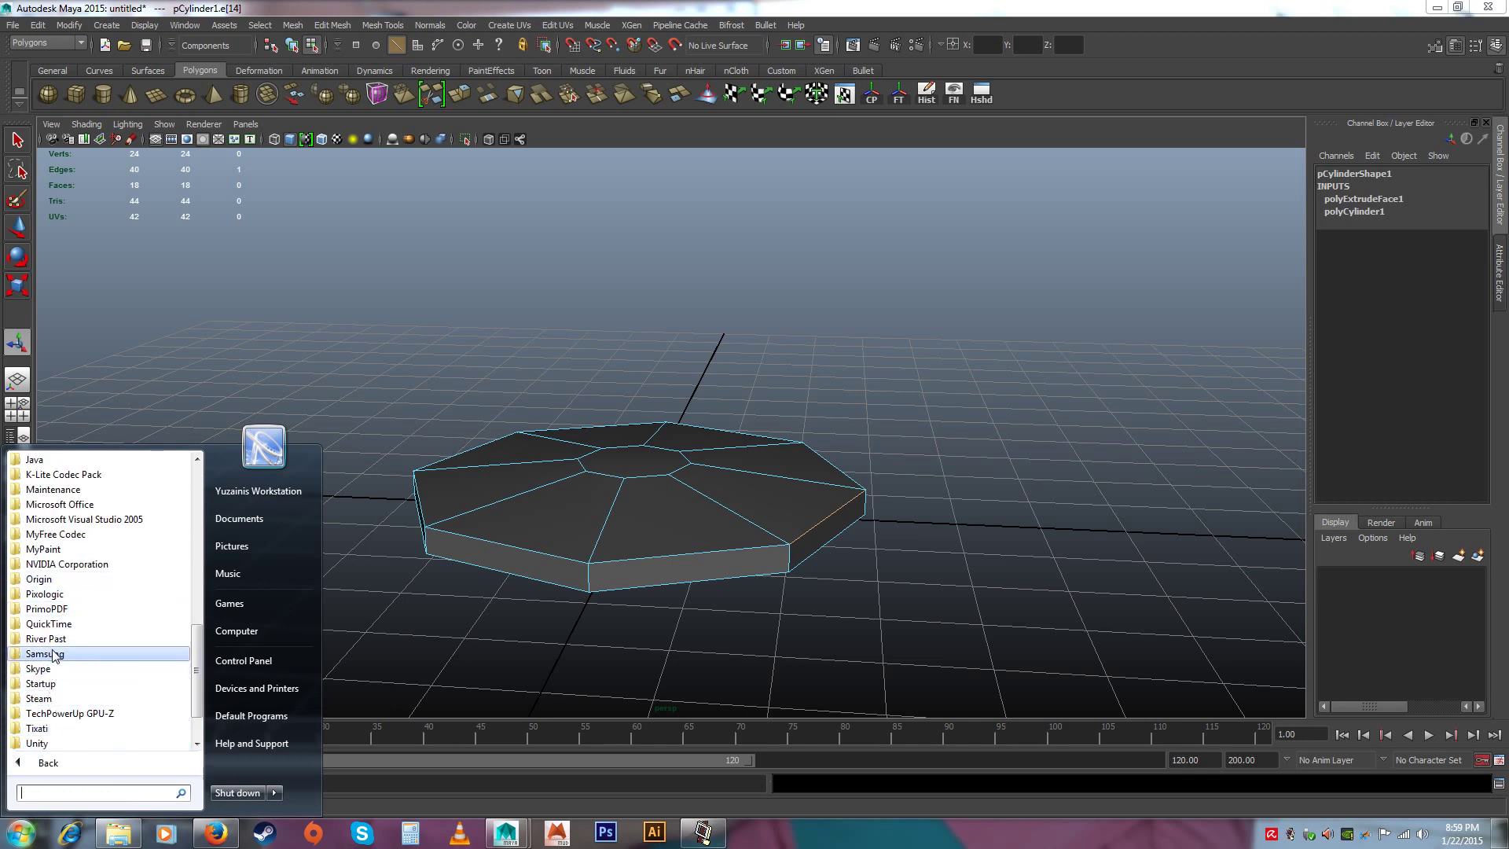
pyautogui.scroll(-2, 57, 652)
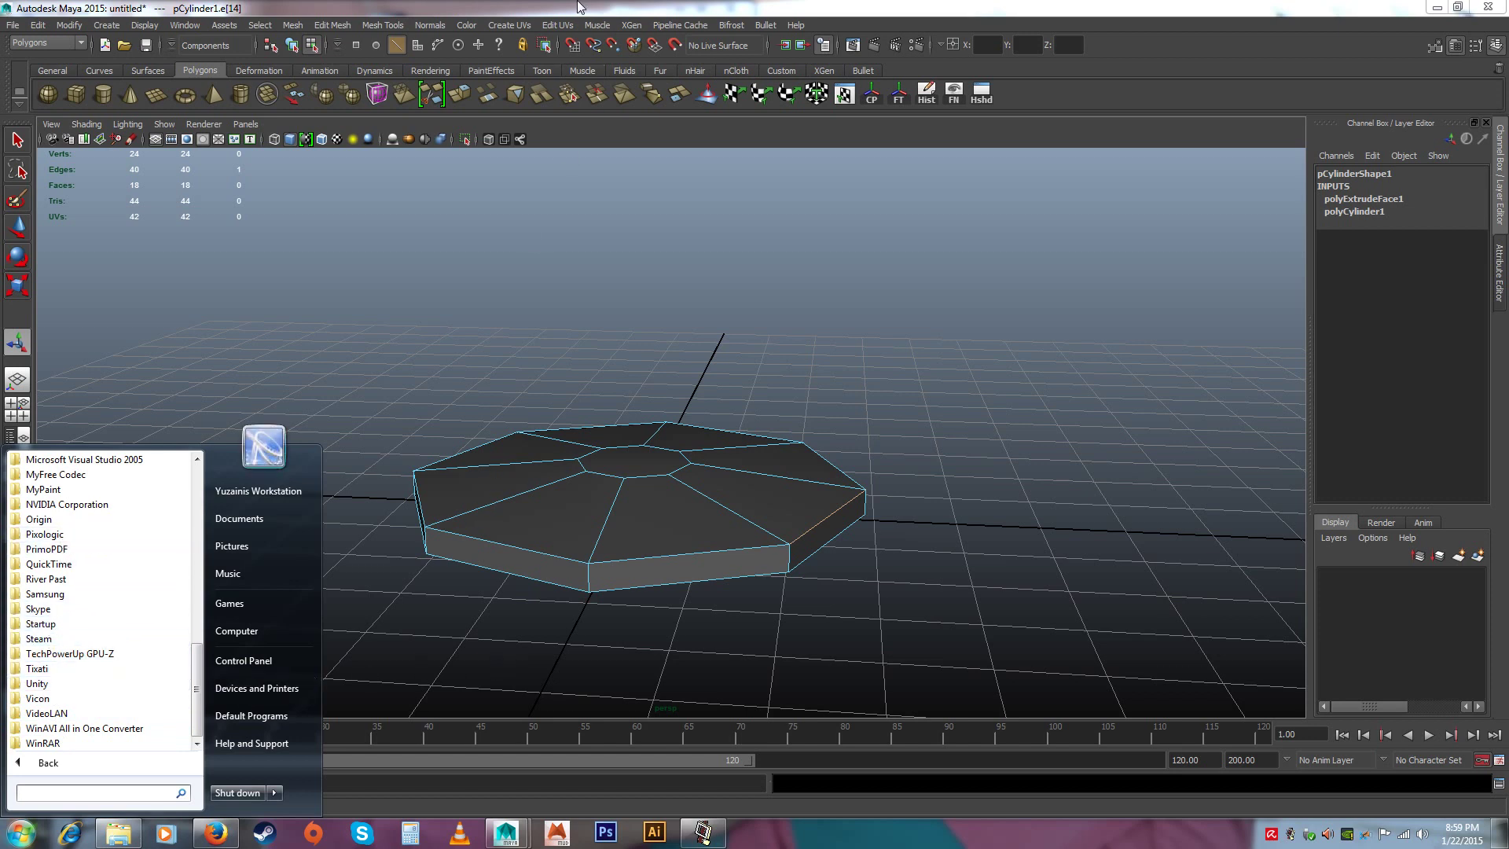
pyautogui.click(711, 358)
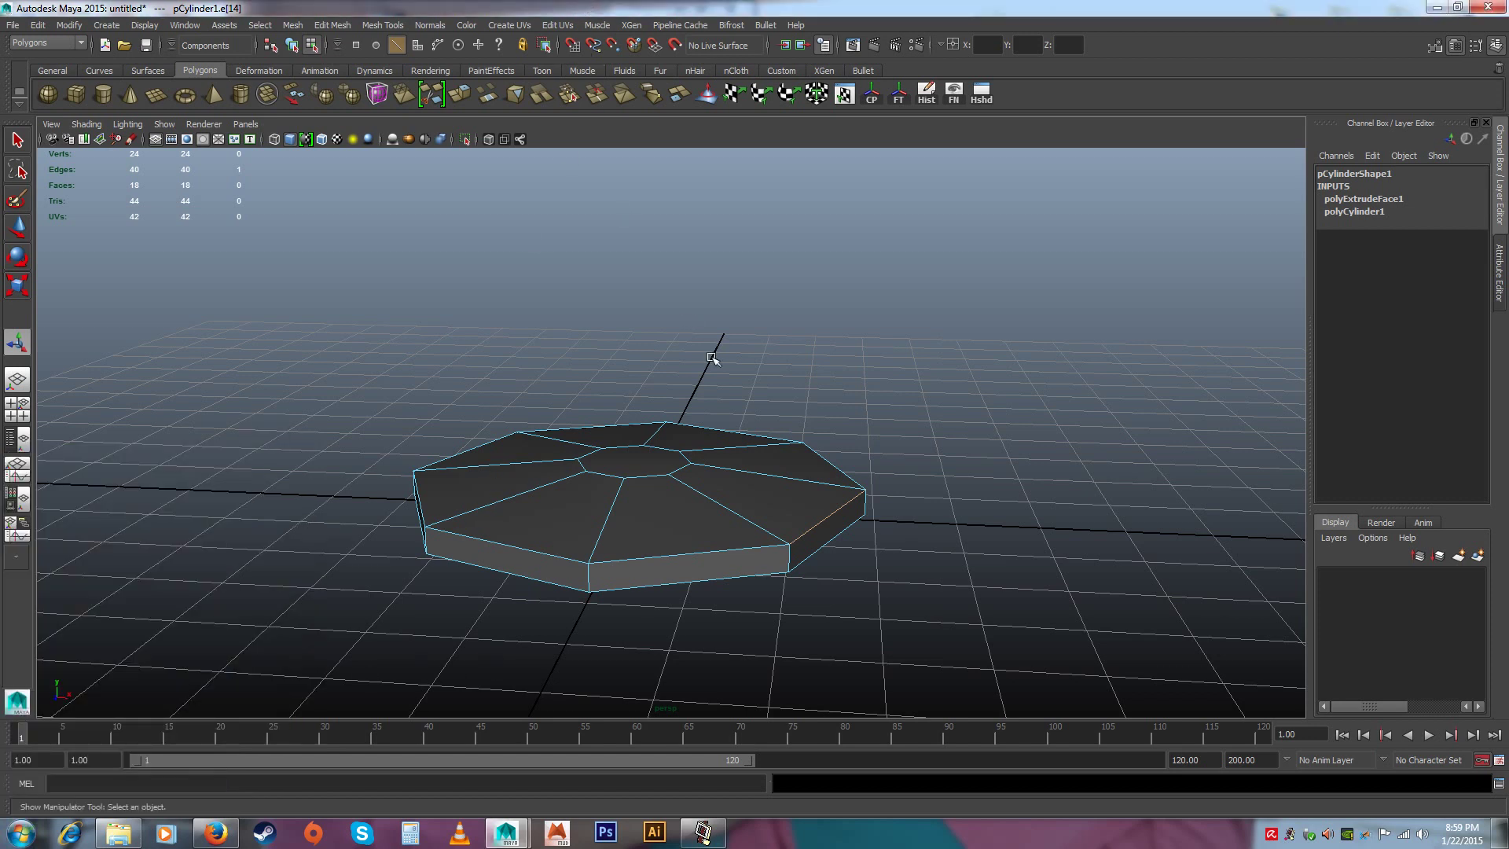
pyautogui.keyDown('shift'); pyautogui.click(676, 553); pyautogui.keyUp('shift')
pyautogui.keyDown('shift'); pyautogui.click(539, 553); pyautogui.keyUp('shift')
pyautogui.keyDown('alt'); pyautogui.moveTo(539, 556); pyautogui.dragTo(474, 544); pyautogui.keyUp('alt')
pyautogui.keyDown('alt'); pyautogui.moveTo(673, 511); pyautogui.dragTo(811, 491); pyautogui.keyUp('alt')
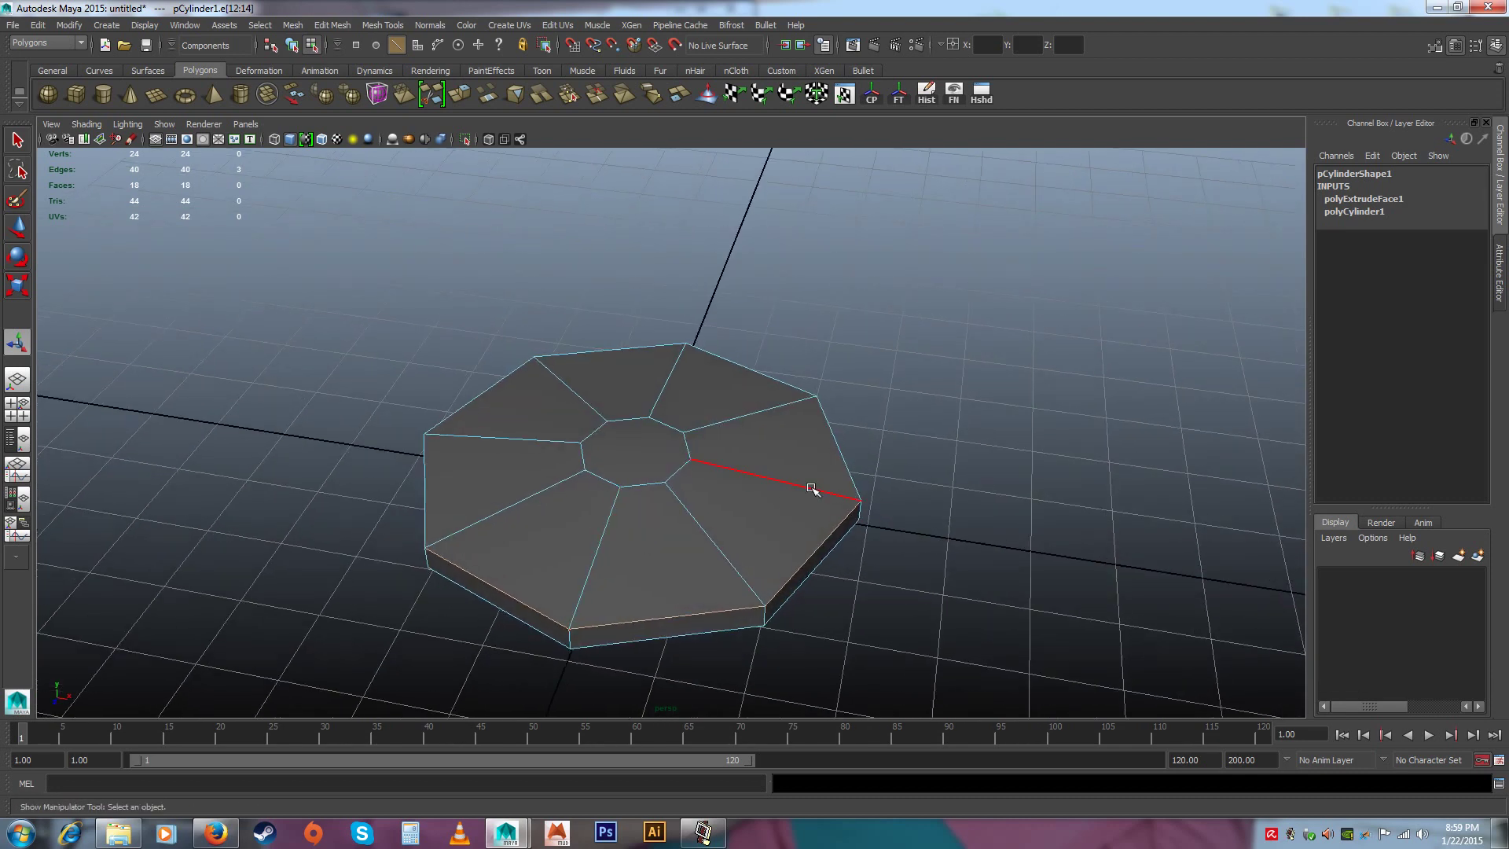
# Select all eight upper outer edges of the octagonal disc and scale them inward so the side walls slope
pyautogui.click(839, 456)
pyautogui.keyDown('alt'); pyautogui.moveTo(957, 533); pyautogui.dragTo(764, 537); pyautogui.keyUp('alt')
pyautogui.keyDown('shift'); pyautogui.click(746, 535); pyautogui.keyUp('shift')
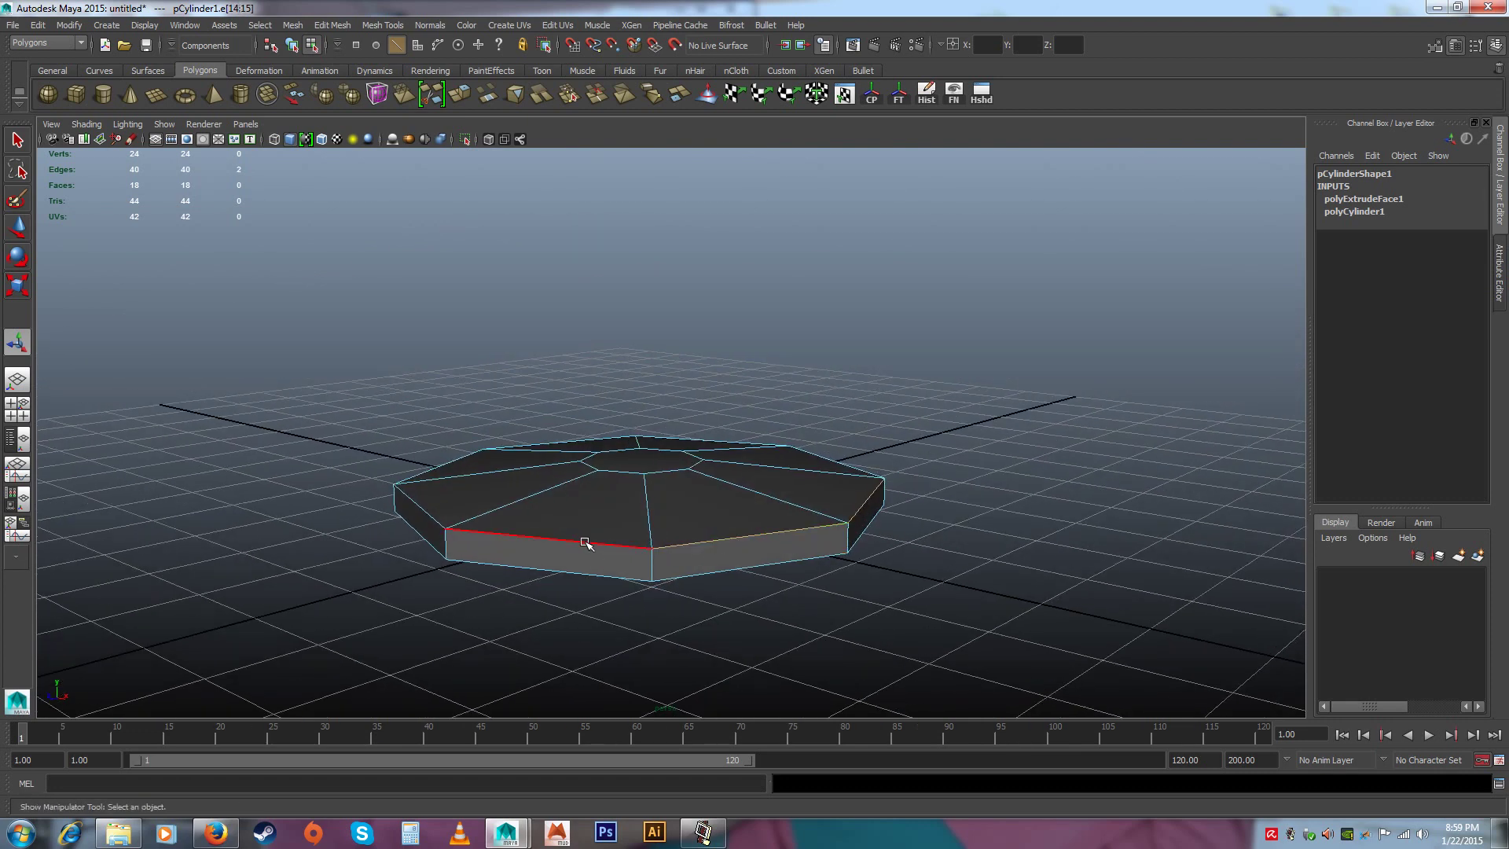
pyautogui.keyDown('shift'); pyautogui.click(582, 539); pyautogui.keyUp('shift')
pyautogui.keyDown('alt'); pyautogui.moveTo(579, 537); pyautogui.dragTo(565, 591); pyautogui.keyUp('alt')
pyautogui.keyDown('shift'); pyautogui.click(566, 591); pyautogui.keyUp('shift')
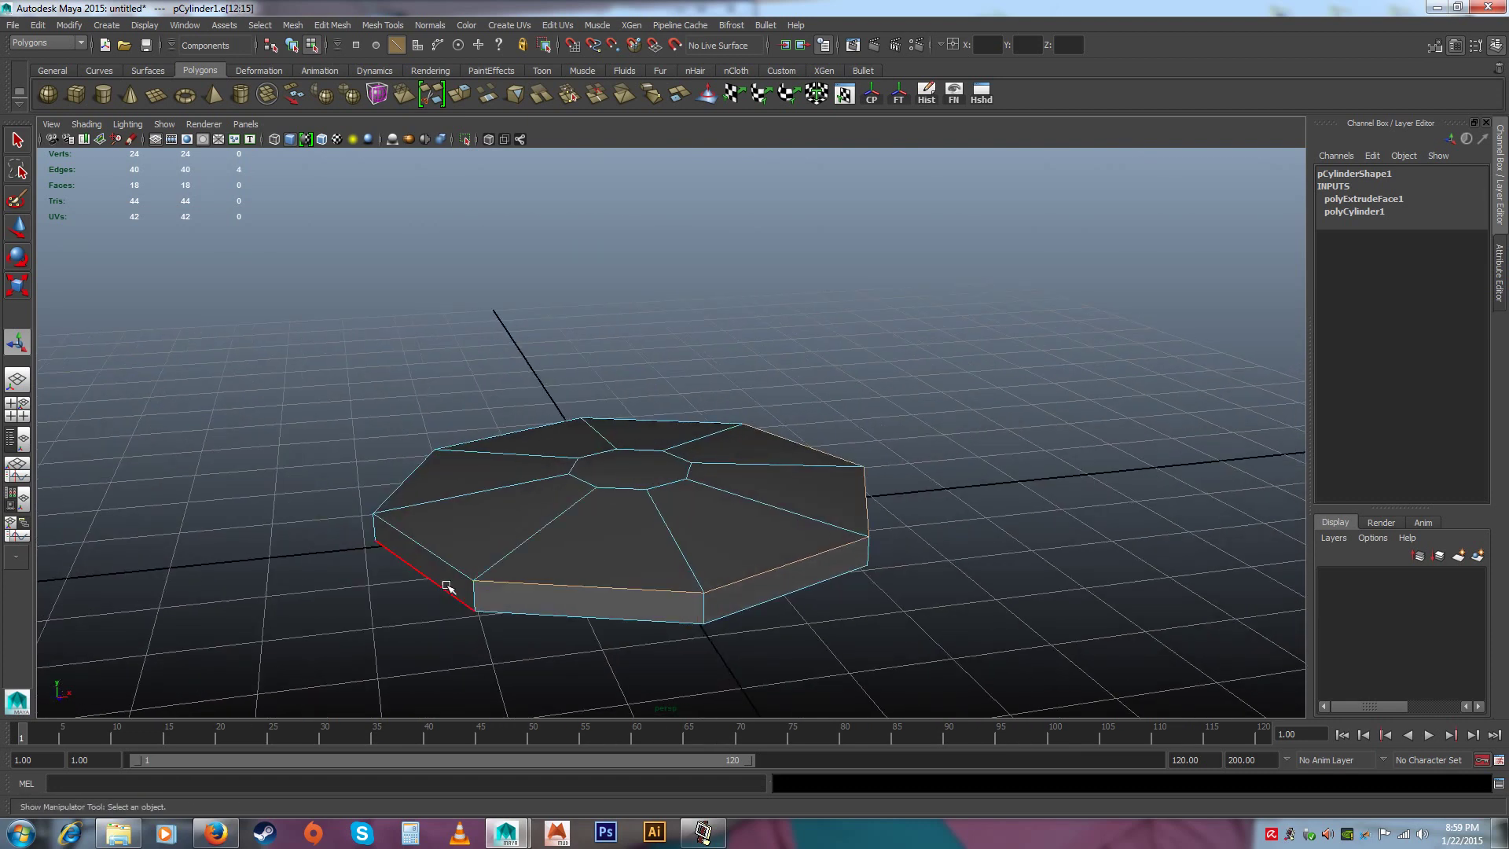
pyautogui.keyDown('alt'); pyautogui.moveTo(433, 552); pyautogui.dragTo(662, 550); pyautogui.keyUp('alt')
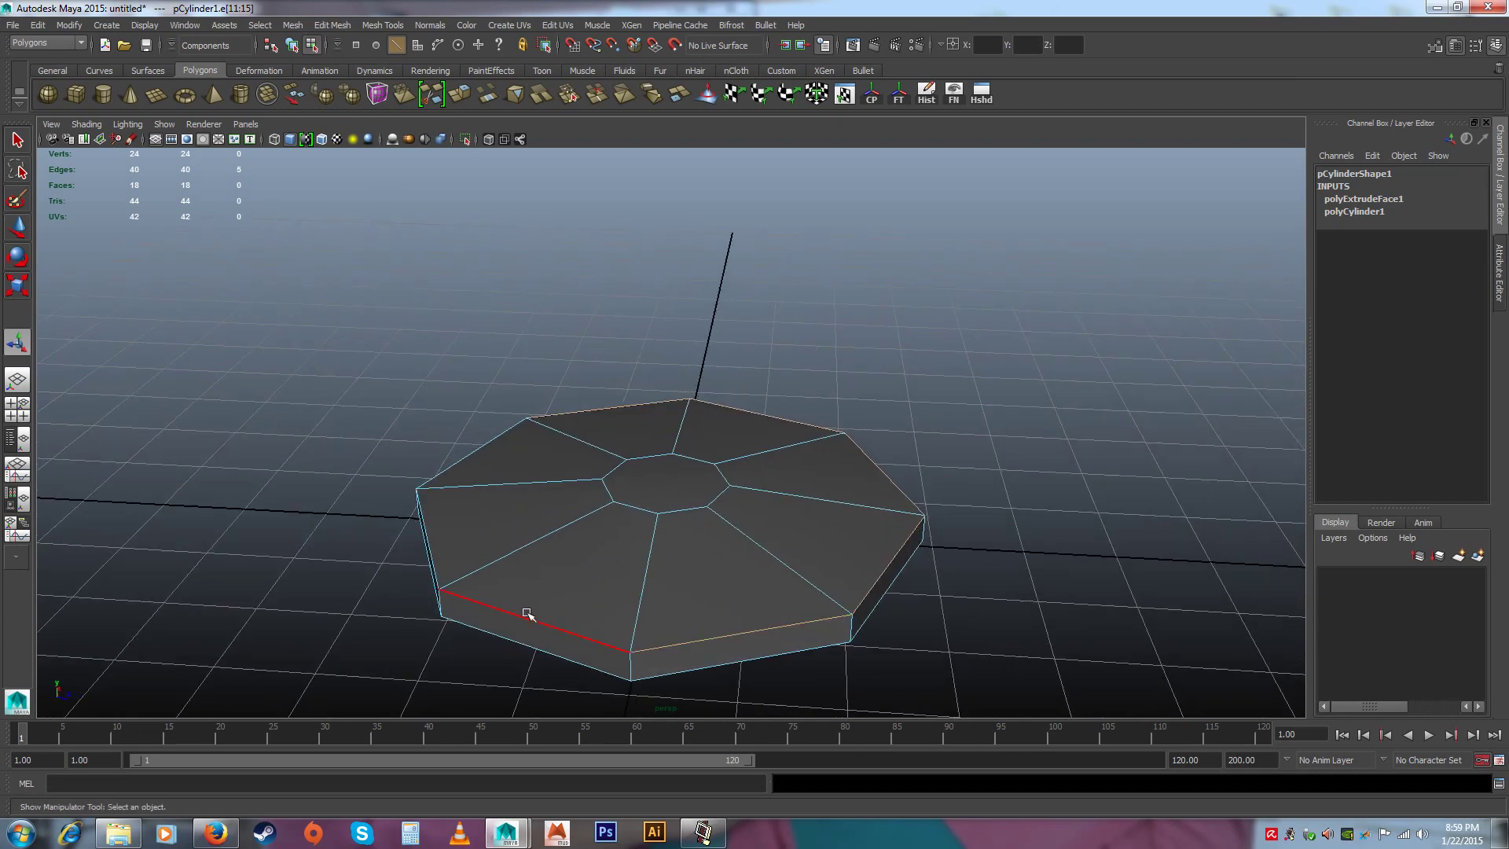
pyautogui.keyDown('shift'); pyautogui.click(527, 613); pyautogui.keyUp('shift')
pyautogui.keyDown('alt'); pyautogui.moveTo(485, 551); pyautogui.dragTo(635, 534); pyautogui.keyUp('alt')
pyautogui.keyDown('shift'); pyautogui.click(537, 586); pyautogui.keyUp('shift')
pyautogui.keyDown('alt'); pyautogui.moveTo(537, 585); pyautogui.dragTo(871, 490); pyautogui.keyUp('alt')
pyautogui.keyDown('shift'); pyautogui.click(669, 591); pyautogui.keyUp('shift')
pyautogui.press('r')
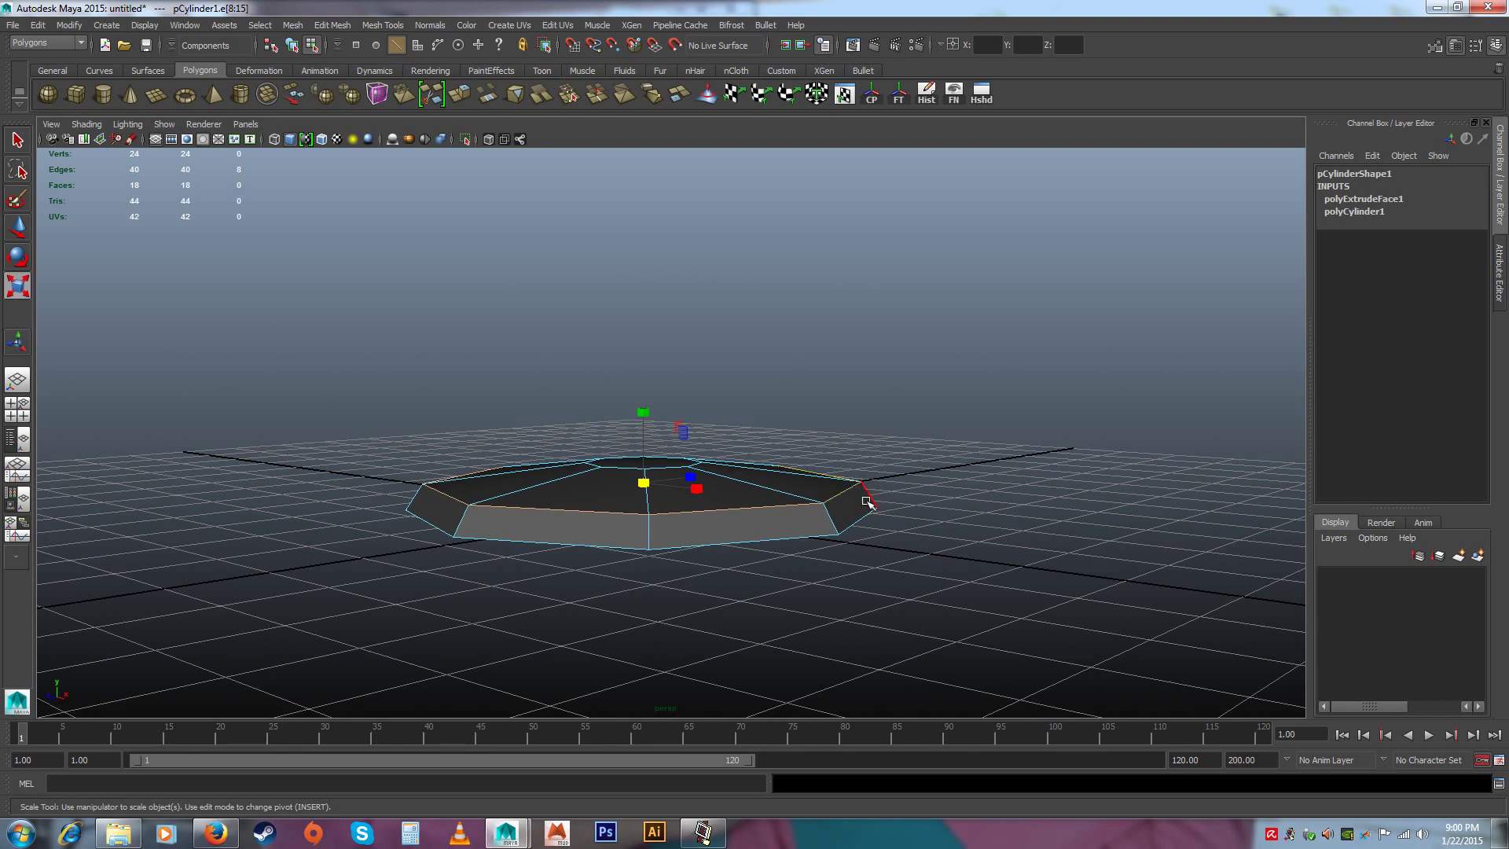
pyautogui.keyDown('alt'); pyautogui.moveTo(861, 495); pyautogui.dragTo(748, 466); pyautogui.keyUp('alt')
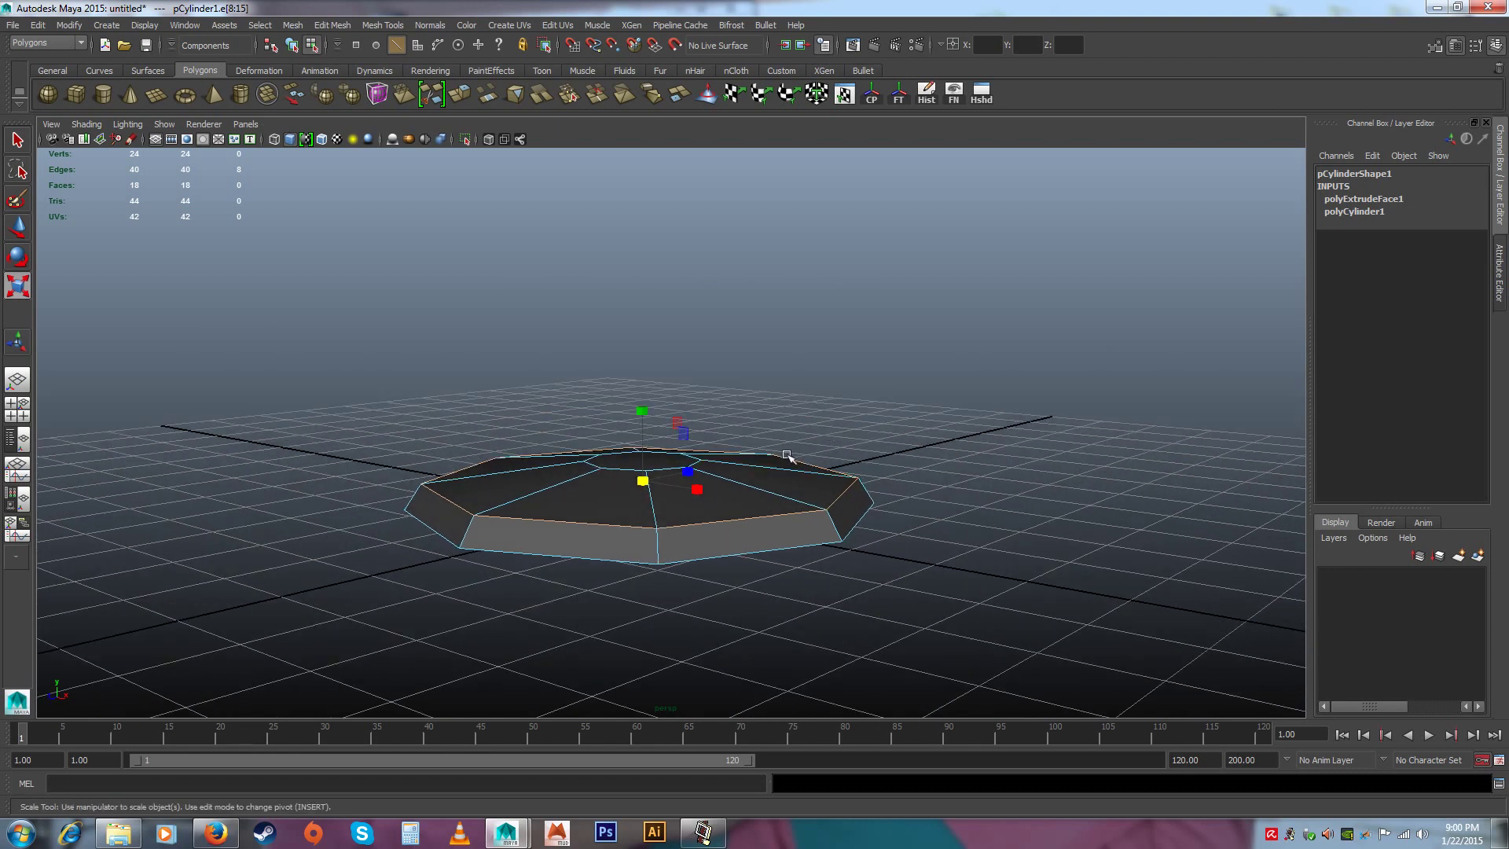
# Select the small central top face and extrude it upward about 0.23 with an offset of 0.2
pyautogui.moveTo(788, 456); pyautogui.dragTo(734, 495, button='right')
pyautogui.click(660, 459)
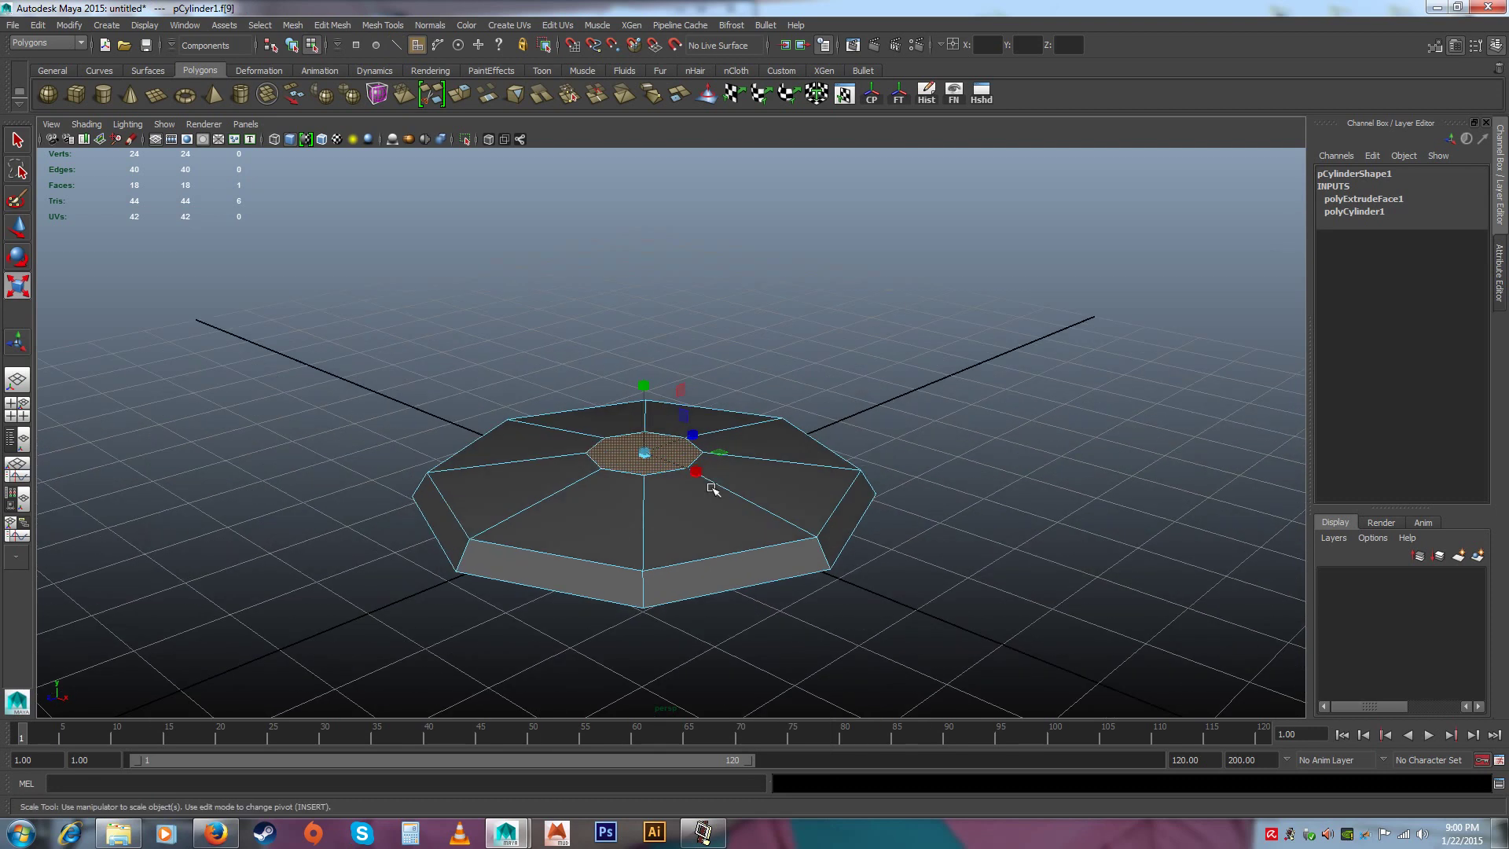
pyautogui.moveTo(712, 488)
pyautogui.keyDown('alt'); pyautogui.mouseDown()
pyautogui.moveTo(728, 515)
pyautogui.moveTo(714, 515)
pyautogui.moveTo(723, 474)
pyautogui.moveTo(734, 498)
pyautogui.mouseUp(); pyautogui.keyUp('alt')
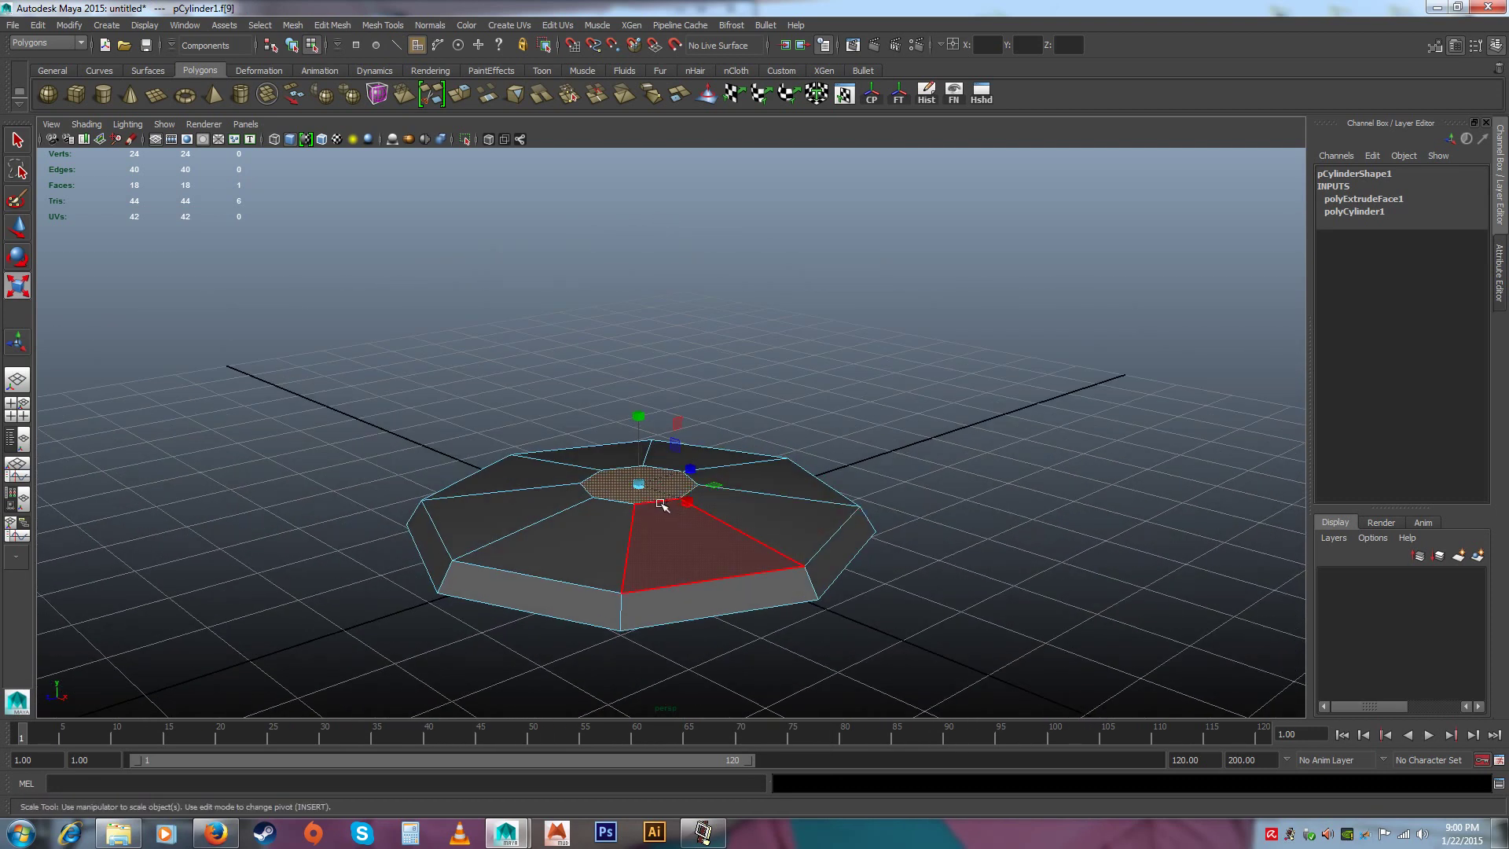
pyautogui.click(324, 27)
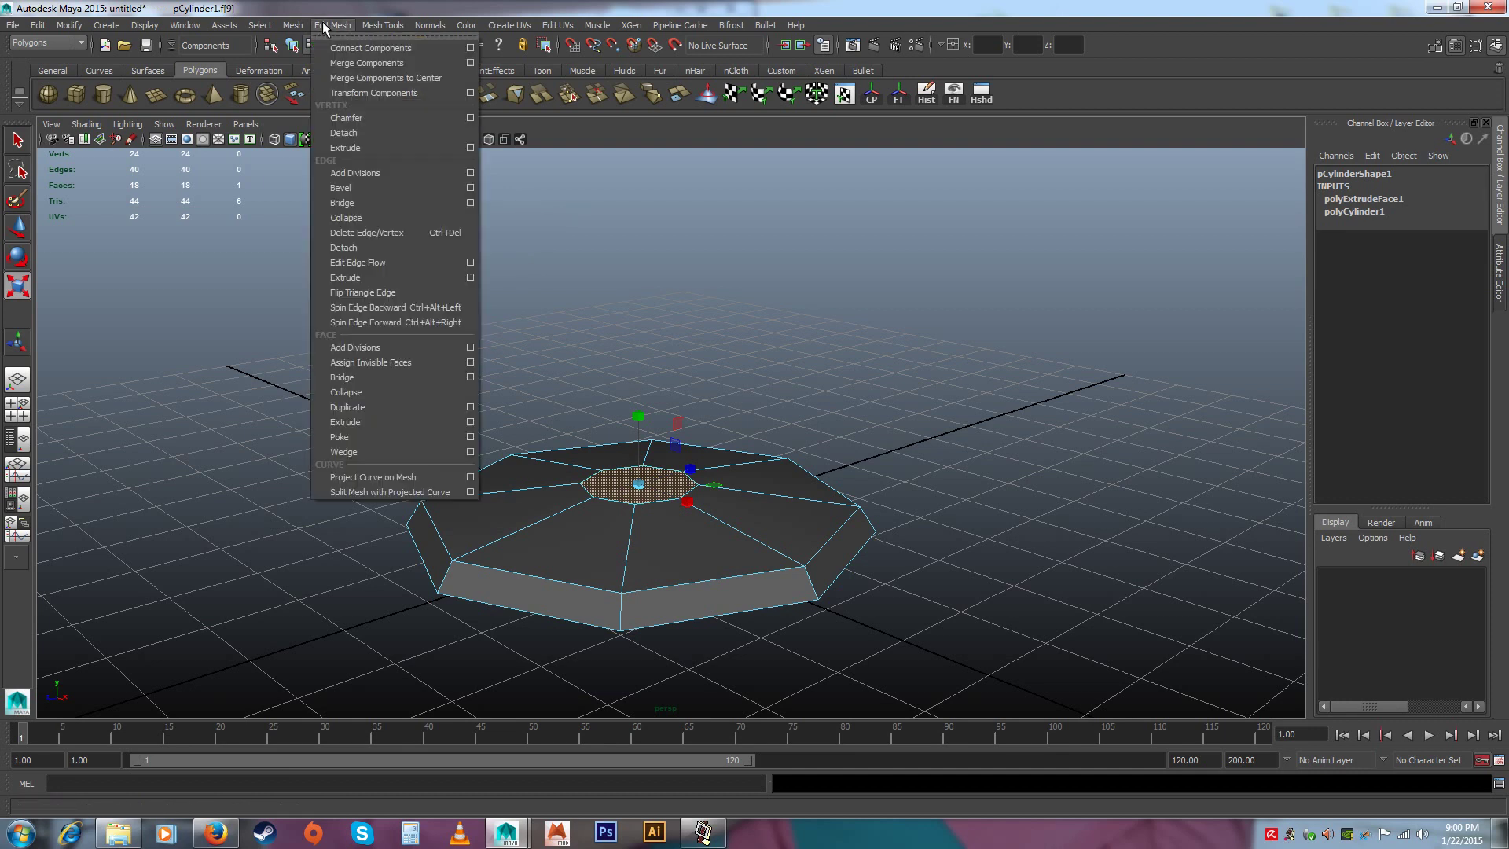
pyautogui.click(347, 424)
pyautogui.keyDown('alt'); pyautogui.moveTo(775, 506); pyautogui.dragTo(642, 422); pyautogui.keyUp('alt')
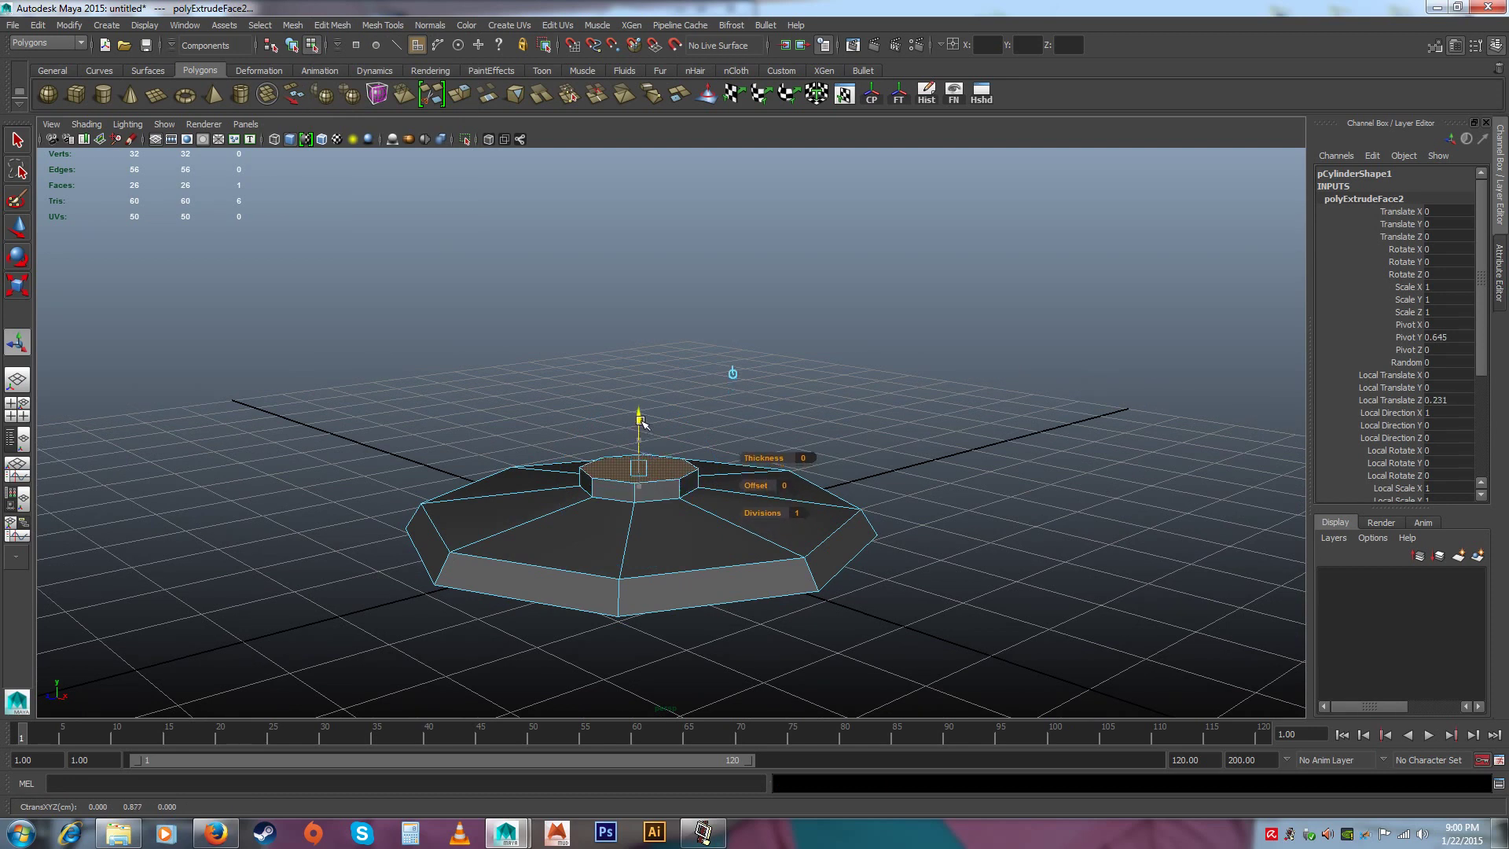
pyautogui.moveTo(754, 485); pyautogui.dragTo(756, 485)
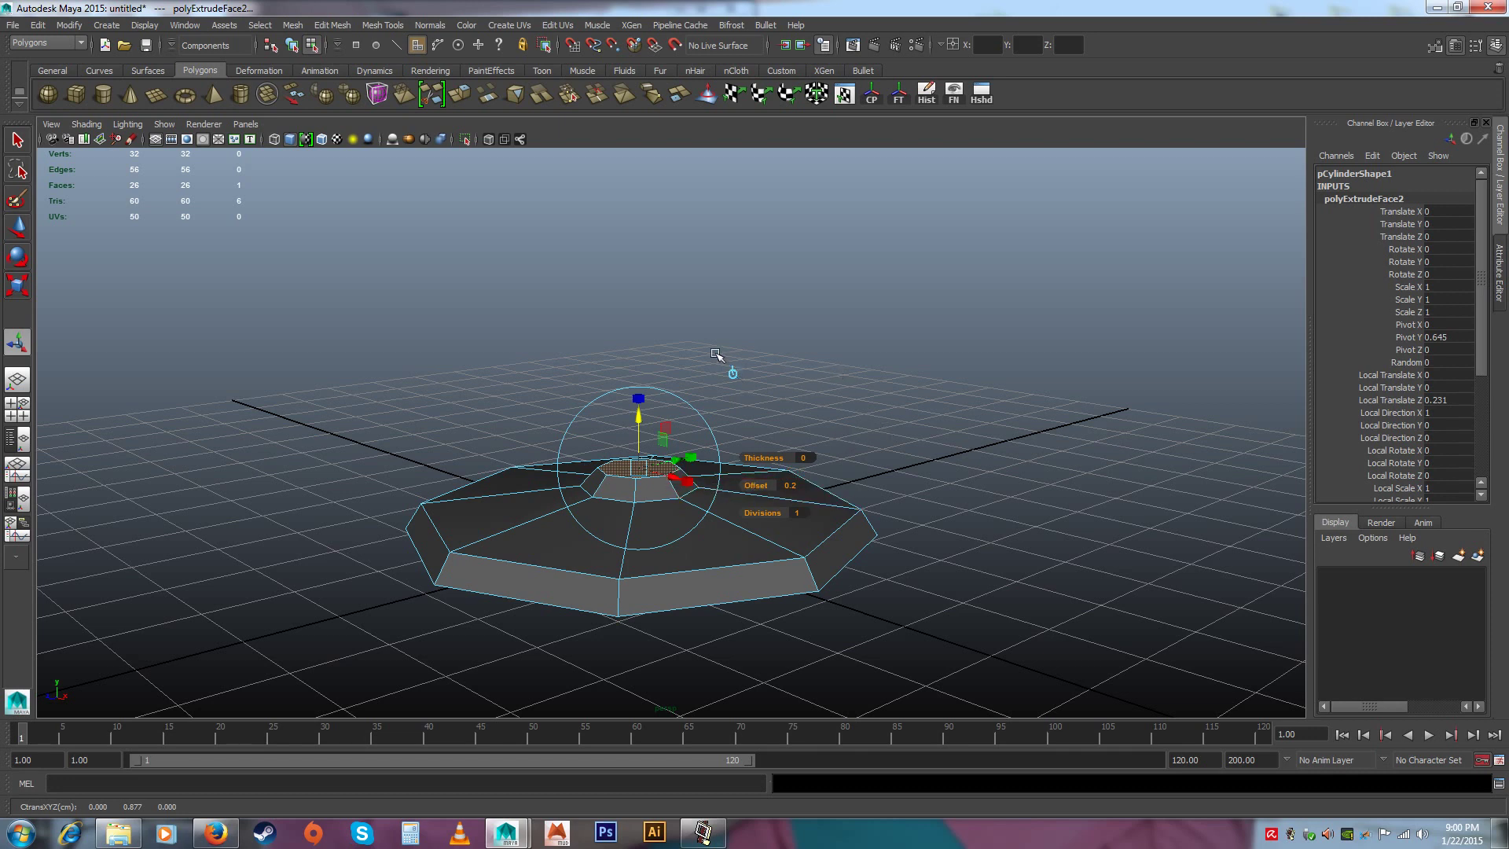
# Extrude the central top face again and pull it up about 4.75 to form a tall stem
pyautogui.hotkey('ctrl', 'e')
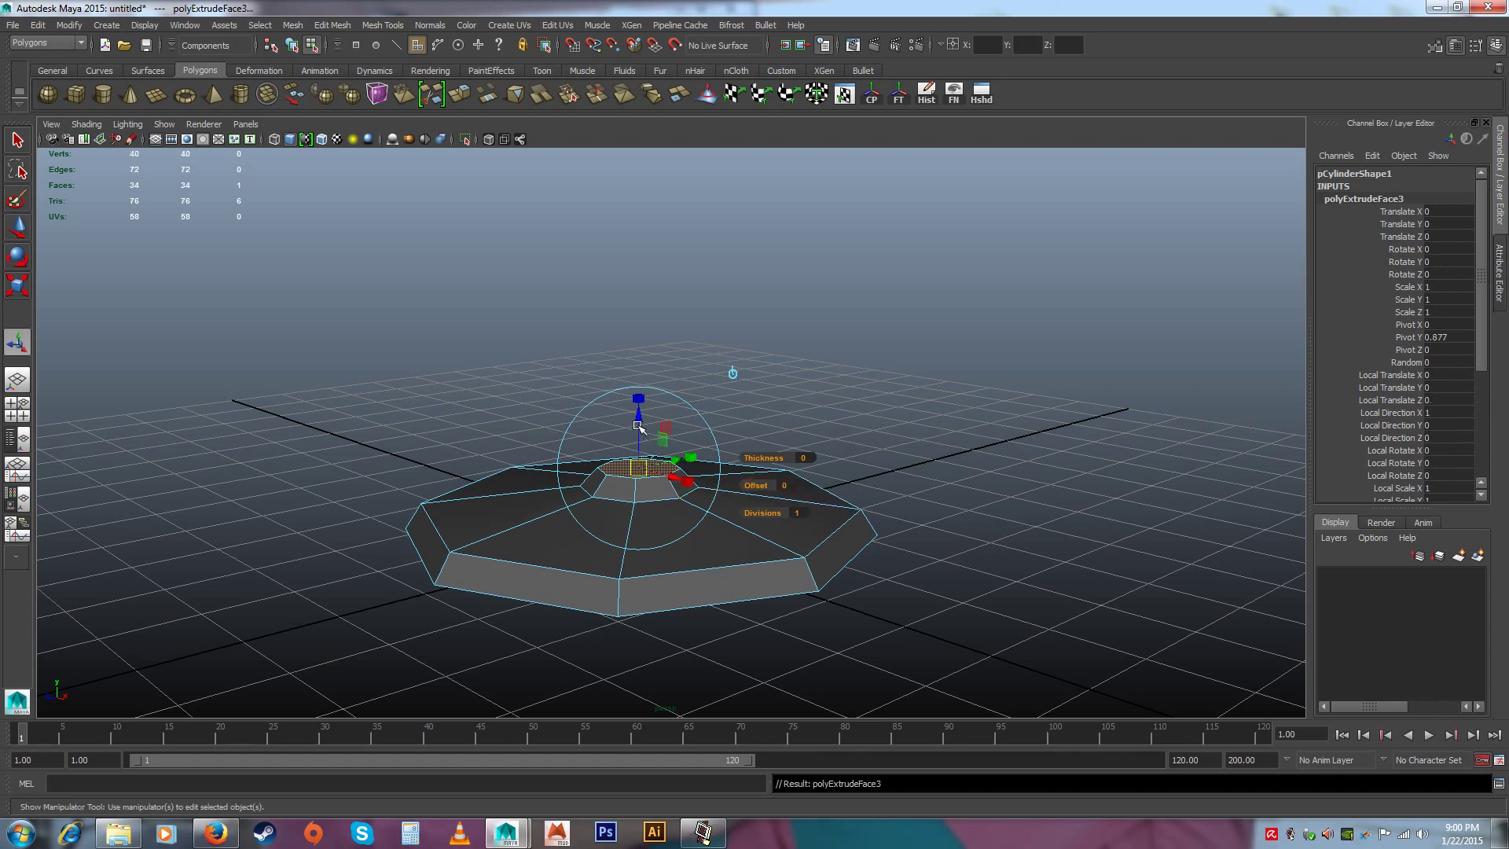
pyautogui.moveTo(638, 427); pyautogui.dragTo(640, 216)
pyautogui.keyDown('alt'); pyautogui.moveTo(691, 385); pyautogui.dragTo(687, 527, button='middle'); pyautogui.keyUp('alt')
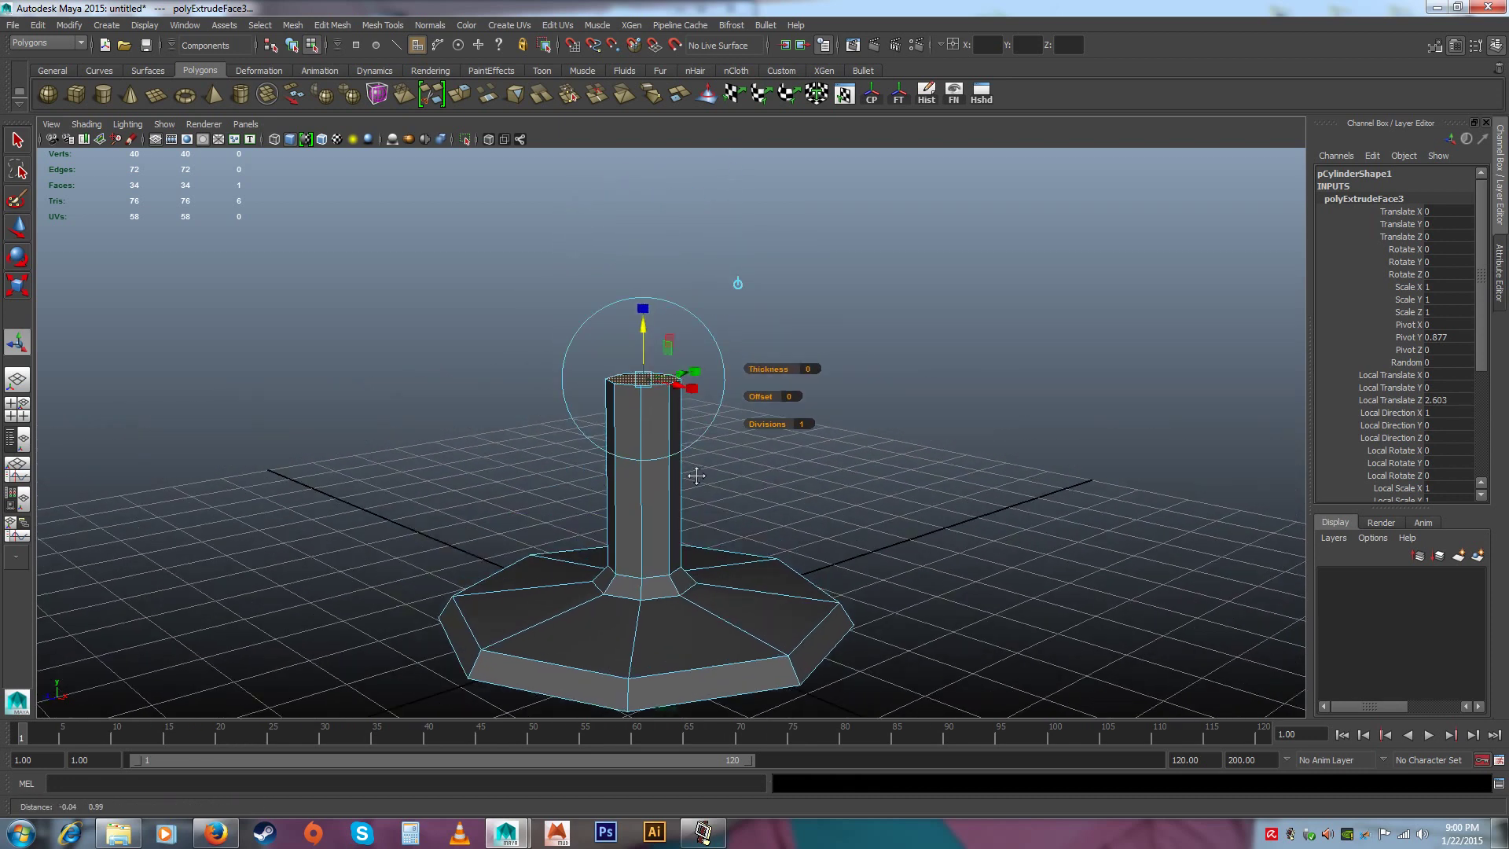
pyautogui.moveTo(635, 389); pyautogui.dragTo(630, 229)
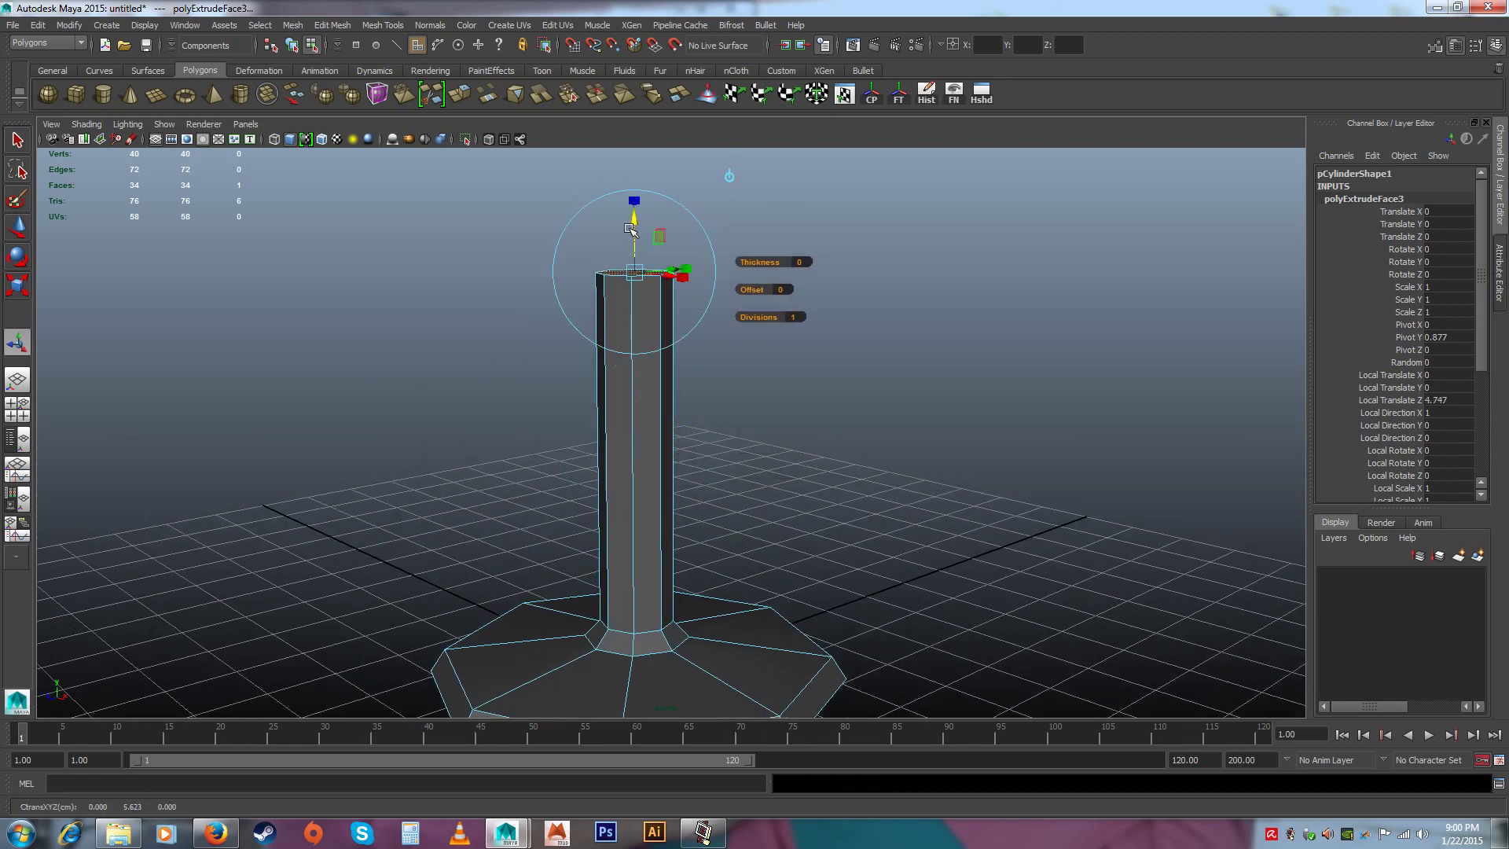
# Lengthen the stem slightly by raising its top face to an extrusion height of about 5.18
pyautogui.keyDown('alt'); pyautogui.moveTo(777, 318); pyautogui.dragTo(721, 309, button='right'); pyautogui.keyUp('alt')
pyautogui.keyDown('alt'); pyautogui.moveTo(742, 417); pyautogui.dragTo(767, 340); pyautogui.keyUp('alt')
pyautogui.keyDown('alt'); pyautogui.moveTo(780, 484); pyautogui.dragTo(781, 502, button='middle'); pyautogui.keyUp('alt')
pyautogui.keyDown('alt'); pyautogui.moveTo(781, 502); pyautogui.dragTo(704, 596); pyautogui.keyUp('alt')
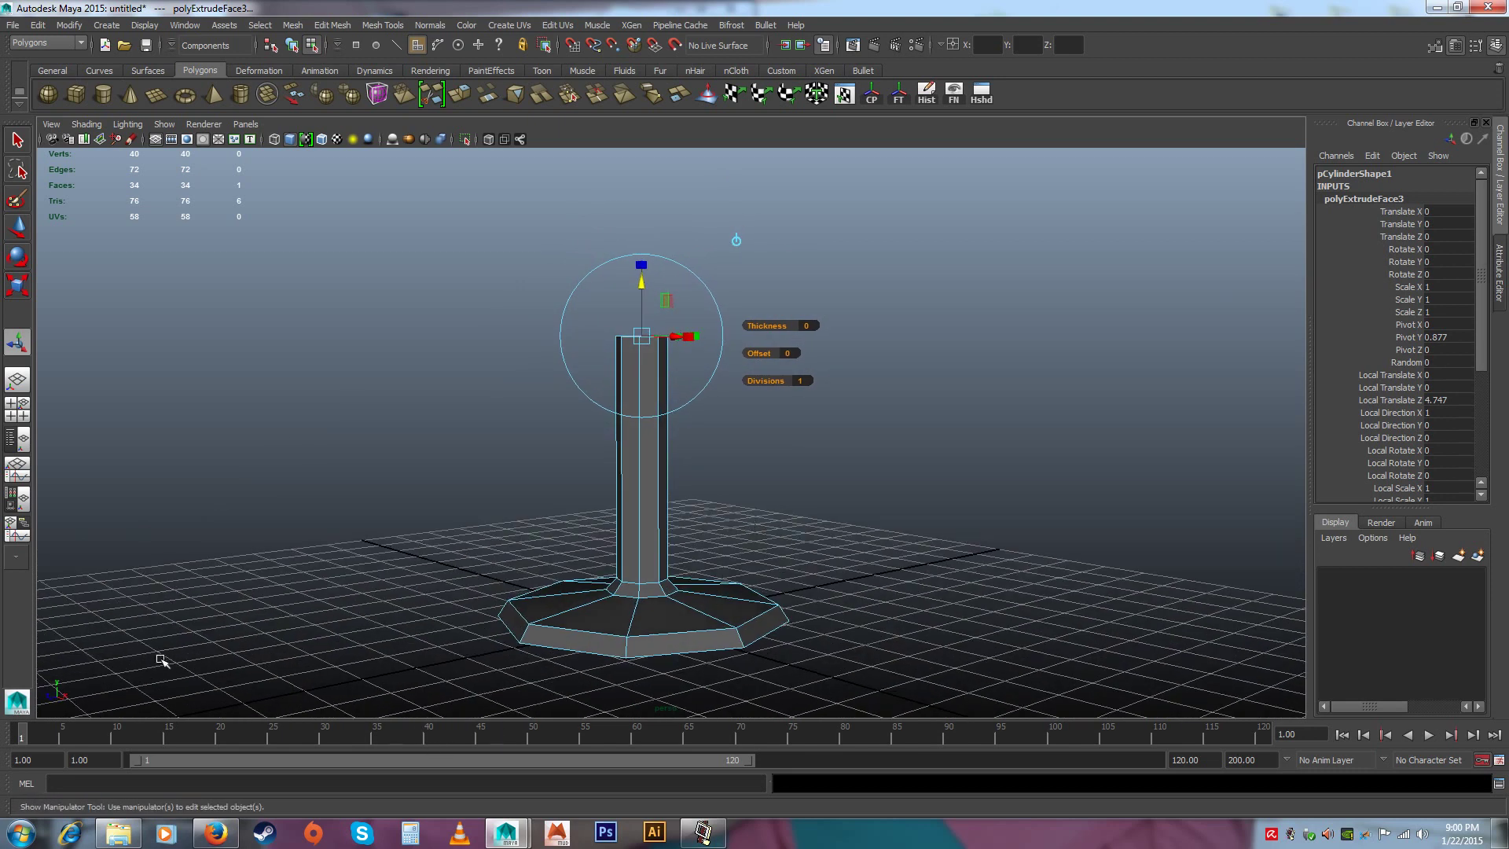
pyautogui.keyDown('alt'); pyautogui.moveTo(528, 607); pyautogui.dragTo(539, 613); pyautogui.keyUp('alt')
pyautogui.keyDown('alt'); pyautogui.moveTo(550, 597); pyautogui.dragTo(562, 535, button='right'); pyautogui.keyUp('alt')
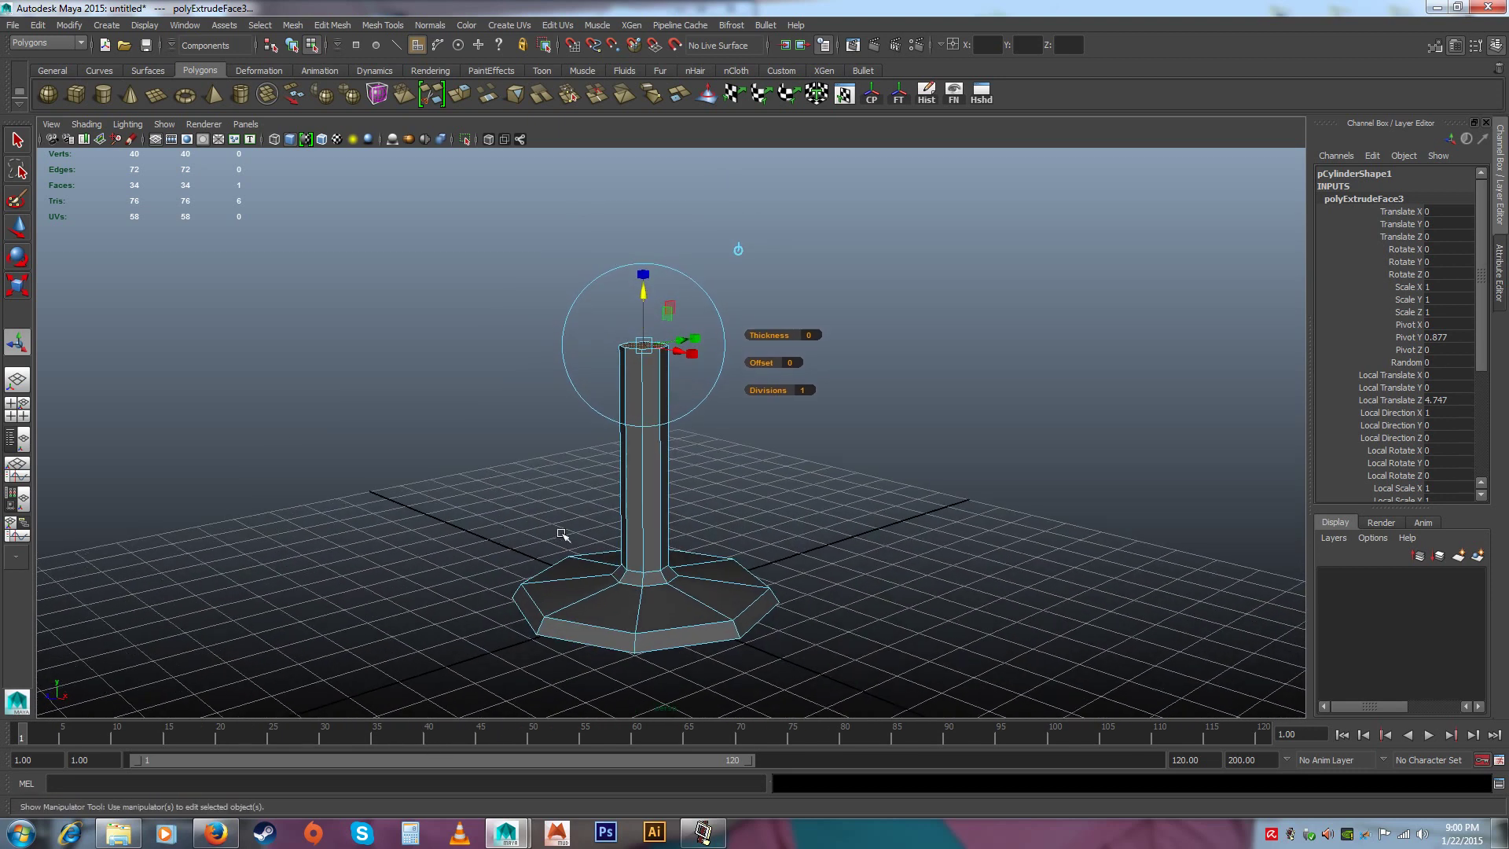
pyautogui.keyDown('alt'); pyautogui.moveTo(747, 535); pyautogui.dragTo(761, 542); pyautogui.keyUp('alt')
pyautogui.keyDown('alt'); pyautogui.moveTo(790, 500); pyautogui.dragTo(761, 554, button='middle'); pyautogui.keyUp('alt')
pyautogui.keyDown('alt'); pyautogui.moveTo(761, 554); pyautogui.dragTo(765, 556); pyautogui.keyUp('alt')
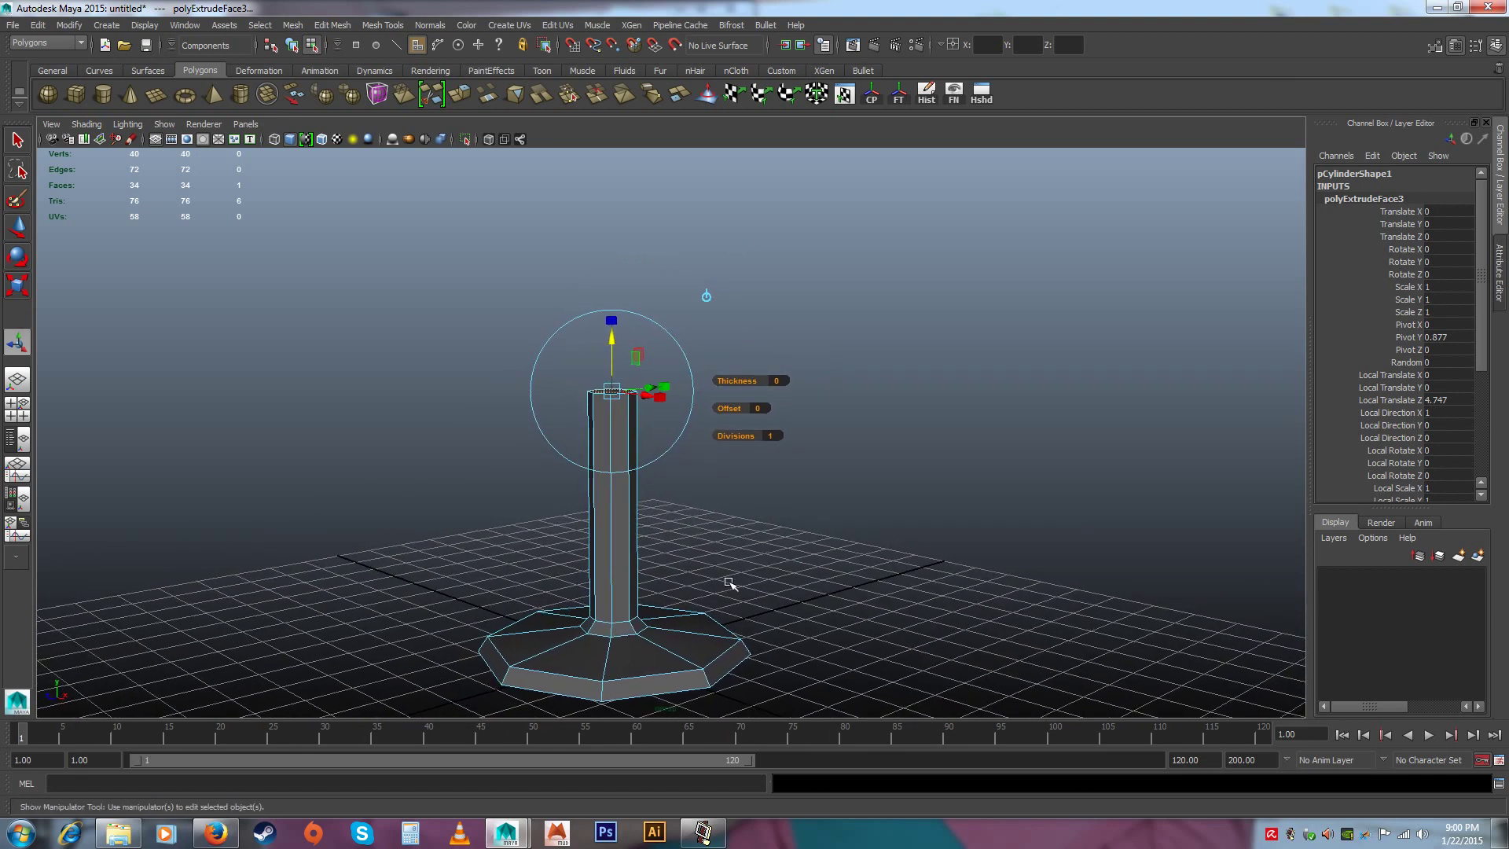
pyautogui.keyDown('alt'); pyautogui.moveTo(684, 542); pyautogui.dragTo(701, 572, button='right'); pyautogui.keyUp('alt')
pyautogui.moveTo(703, 579)
pyautogui.keyDown('alt'); pyautogui.mouseDown(button='middle')
pyautogui.moveTo(677, 508)
pyautogui.moveTo(718, 559)
pyautogui.mouseUp(button='middle'); pyautogui.keyUp('alt')
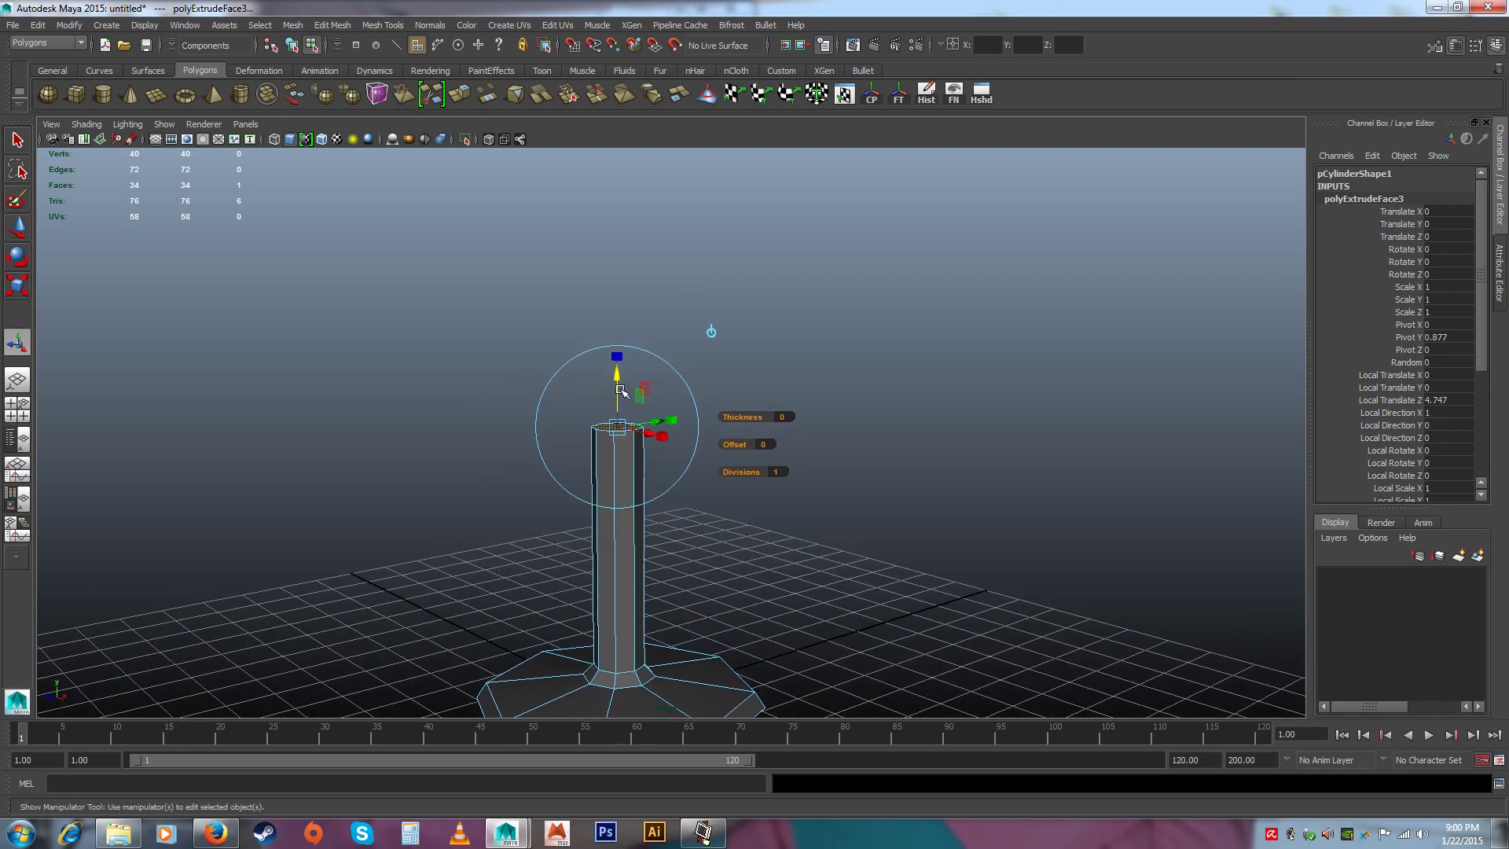
pyautogui.moveTo(620, 389); pyautogui.dragTo(619, 362)
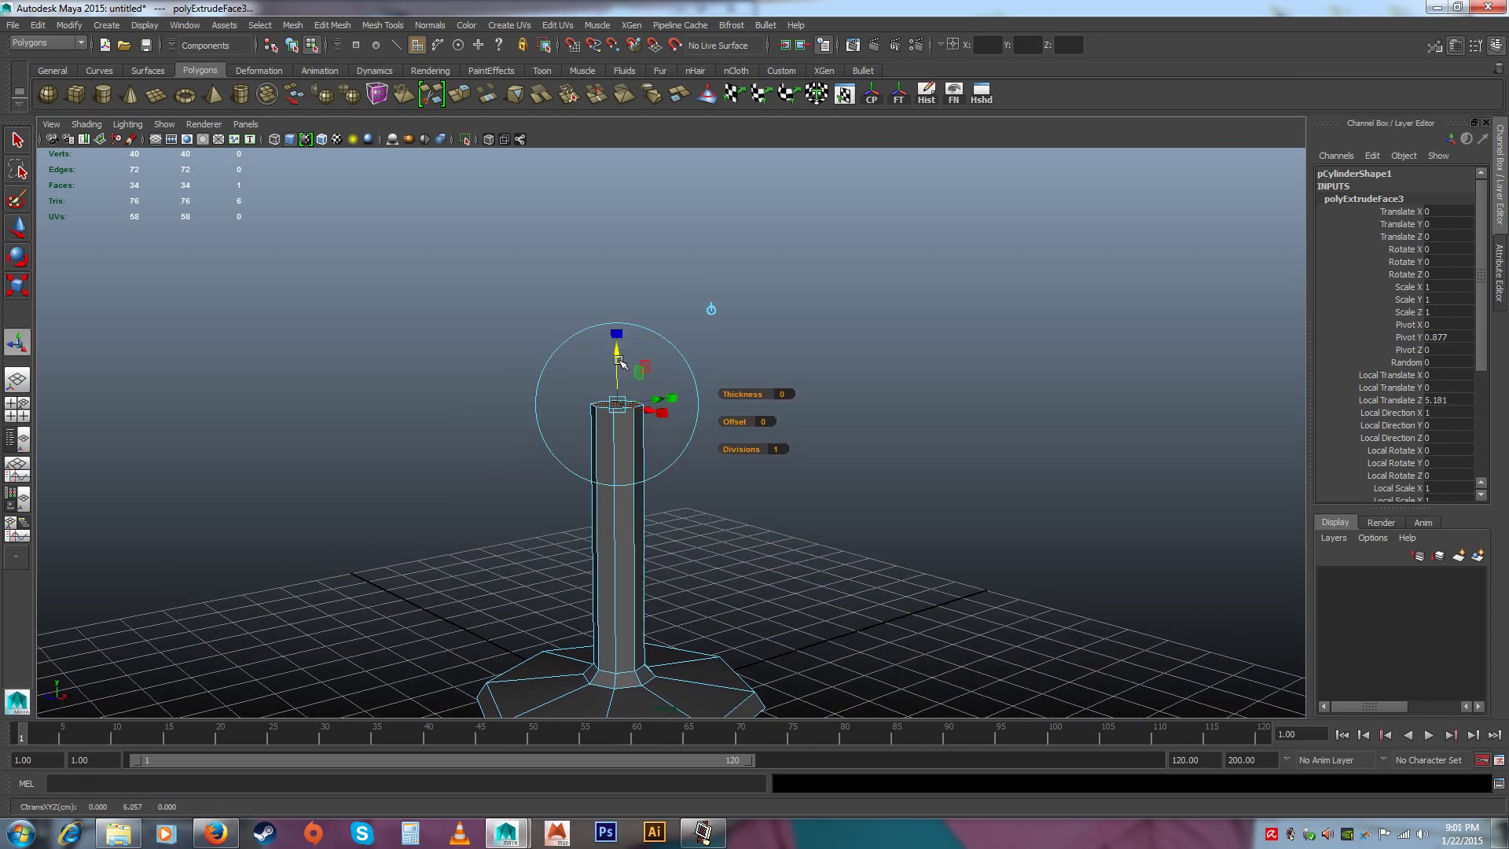
pyautogui.keyDown('alt'); pyautogui.moveTo(756, 499); pyautogui.dragTo(743, 464); pyautogui.keyUp('alt')
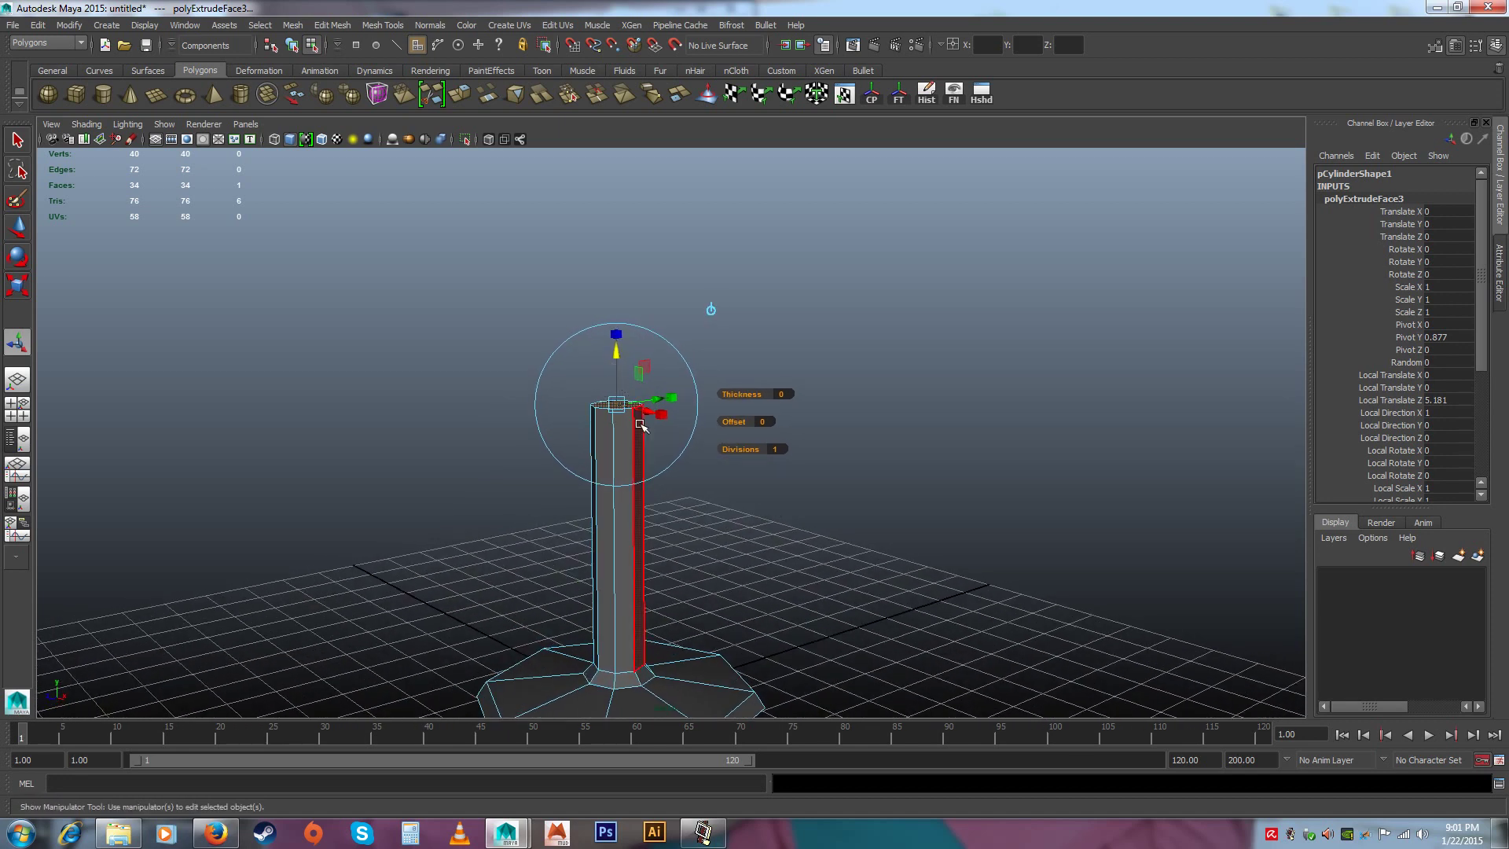
# Extrude the stem's top face upward about 0.33 with an offset of -0.3 to flare it outward
pyautogui.hotkey('ctrl', 'e')
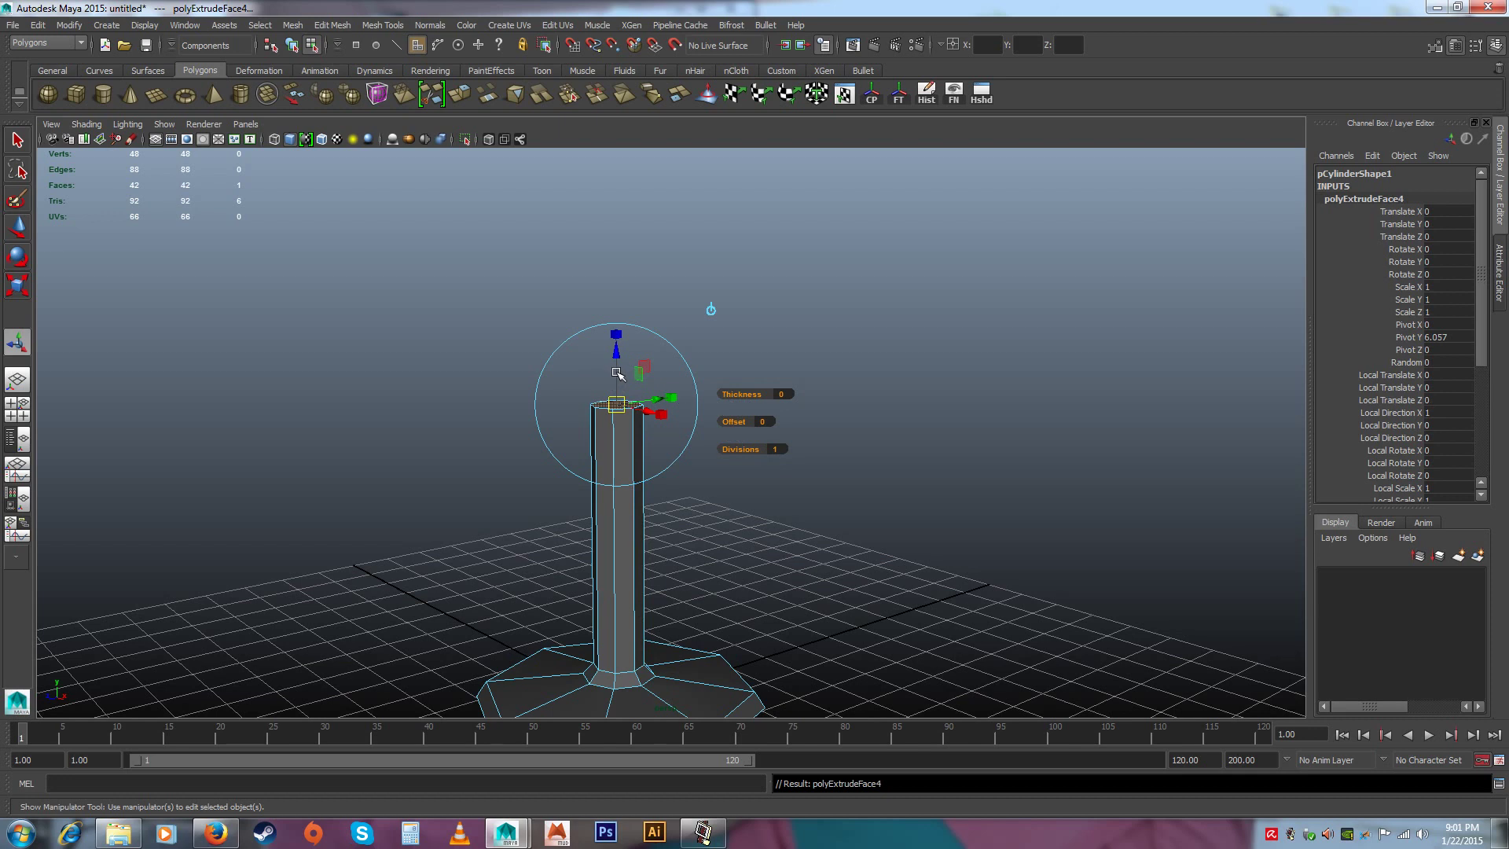
pyautogui.moveTo(617, 373); pyautogui.dragTo(618, 355)
pyautogui.moveTo(735, 404); pyautogui.dragTo(735, 404)
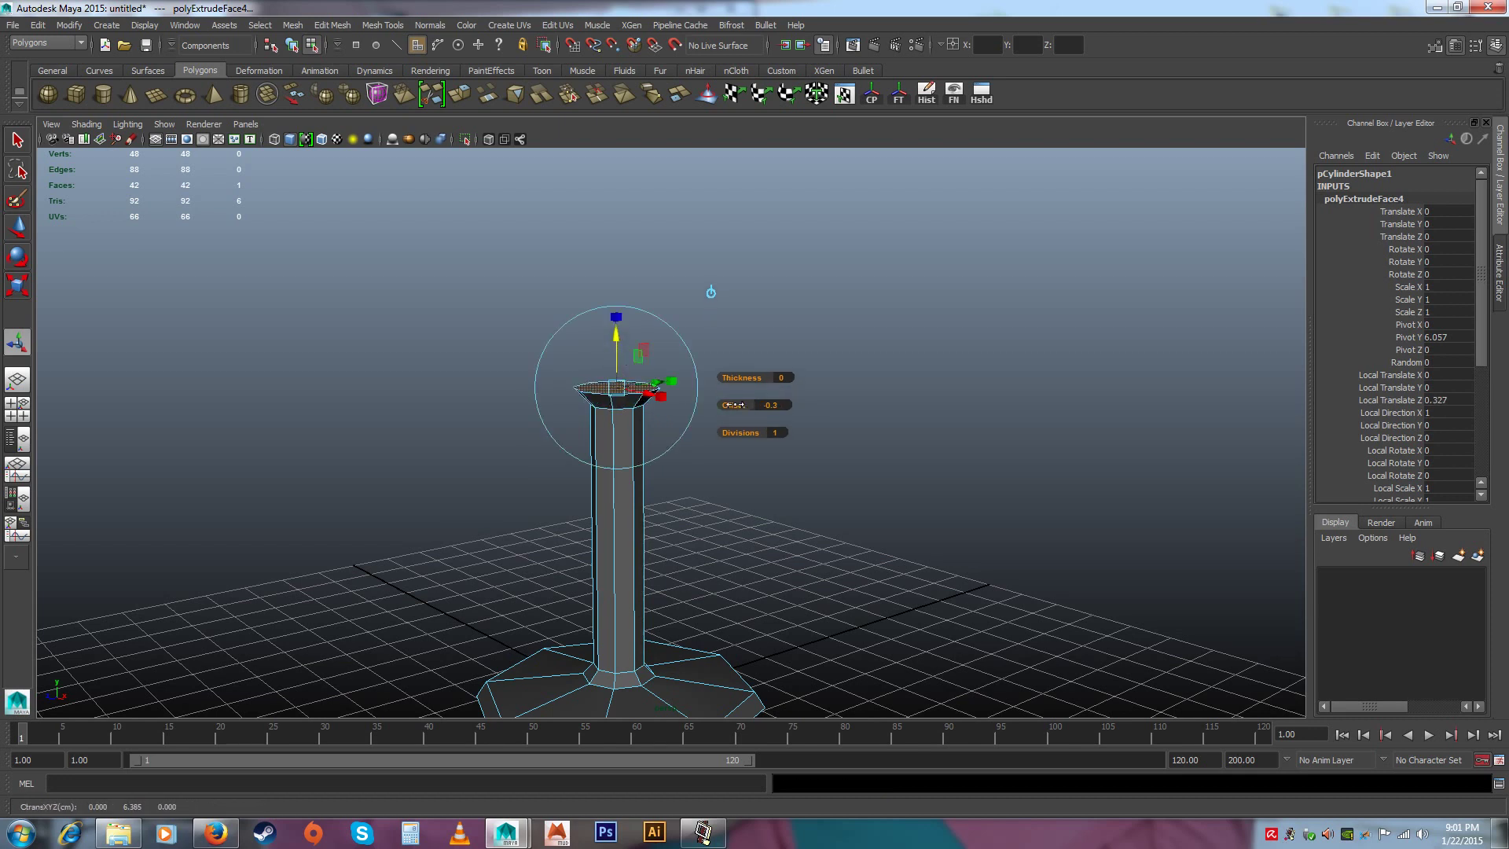
# Extrude the flared top face upward about 0.95 with an offset of -1.3 to form the bowl's wide base
pyautogui.hotkey('ctrl', 'e')
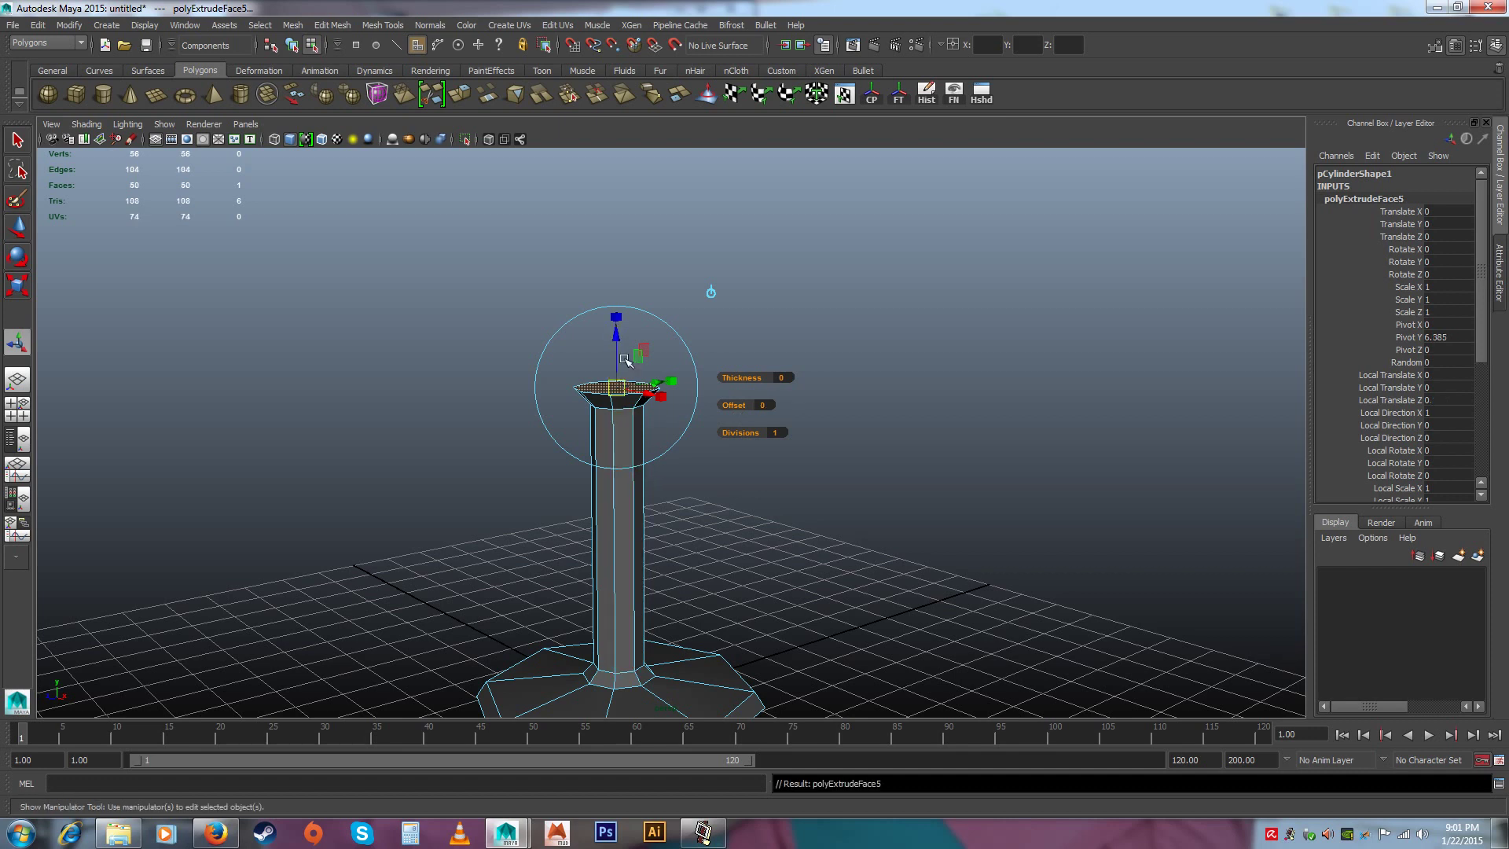
pyautogui.moveTo(617, 343); pyautogui.dragTo(607, 291)
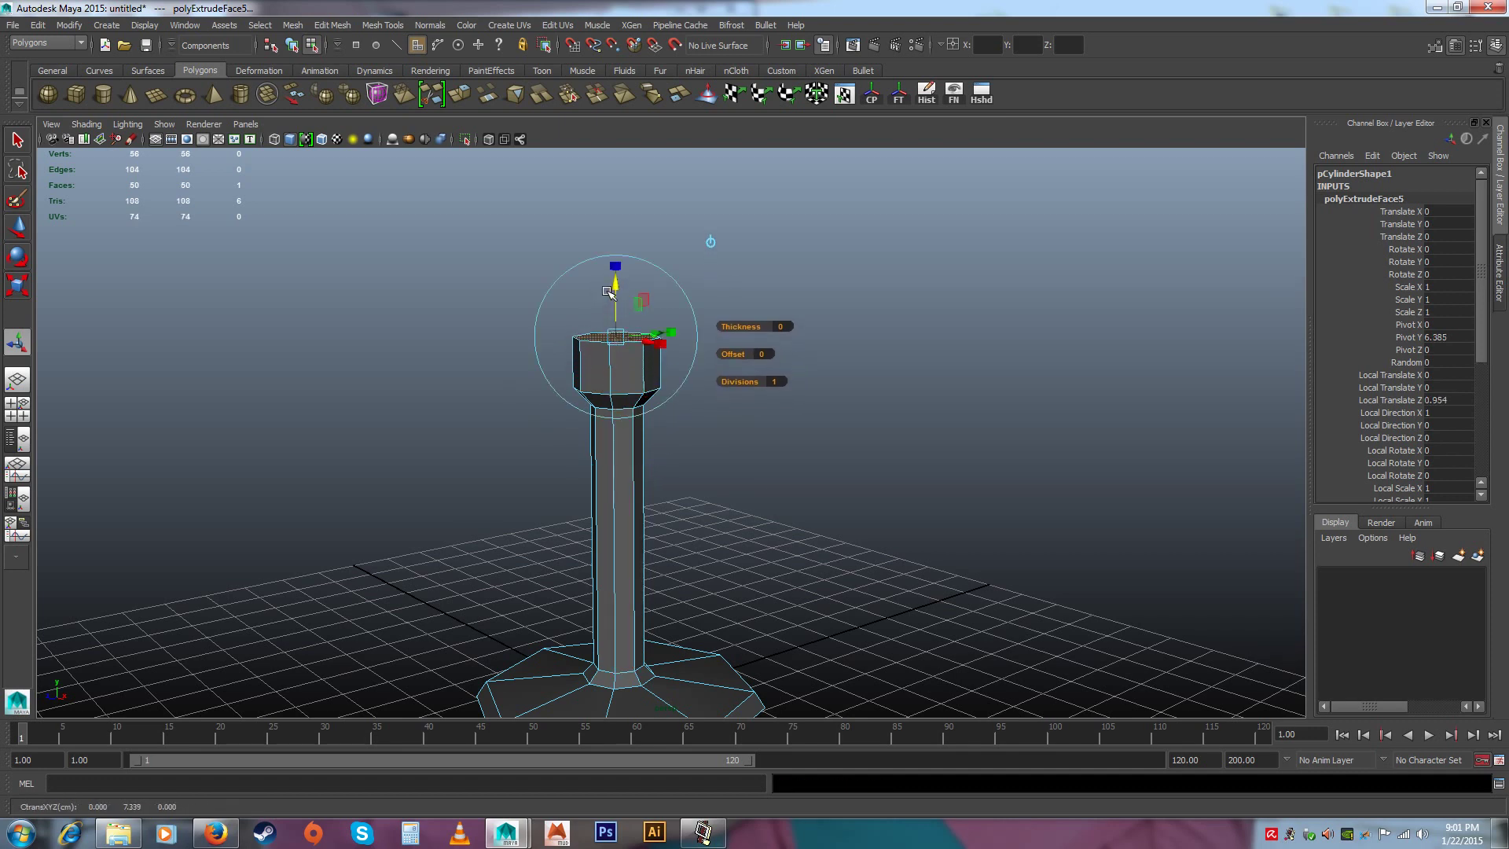
pyautogui.moveTo(723, 352); pyautogui.dragTo(723, 355)
pyautogui.keyDown('alt'); pyautogui.moveTo(783, 466); pyautogui.dragTo(720, 370, button='right'); pyautogui.keyUp('alt')
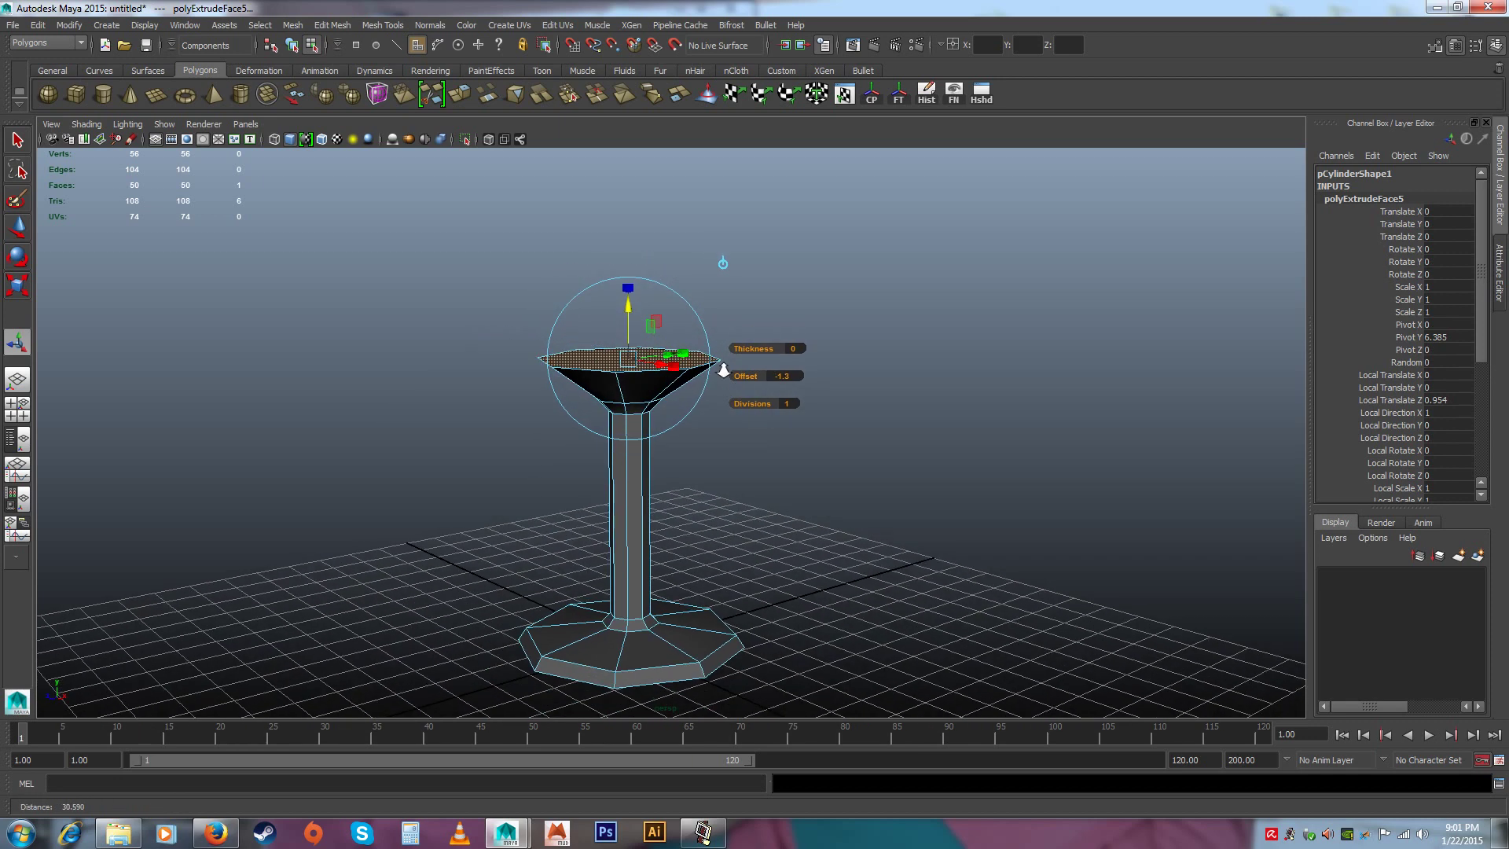
# Extrude the bowl's top face upward about 2.47 with an offset of -1 to form its outward-sloping walls
pyautogui.keyDown('alt'); pyautogui.moveTo(741, 493); pyautogui.dragTo(738, 527, button='middle'); pyautogui.keyUp('alt')
pyautogui.hotkey('ctrl', 'e')
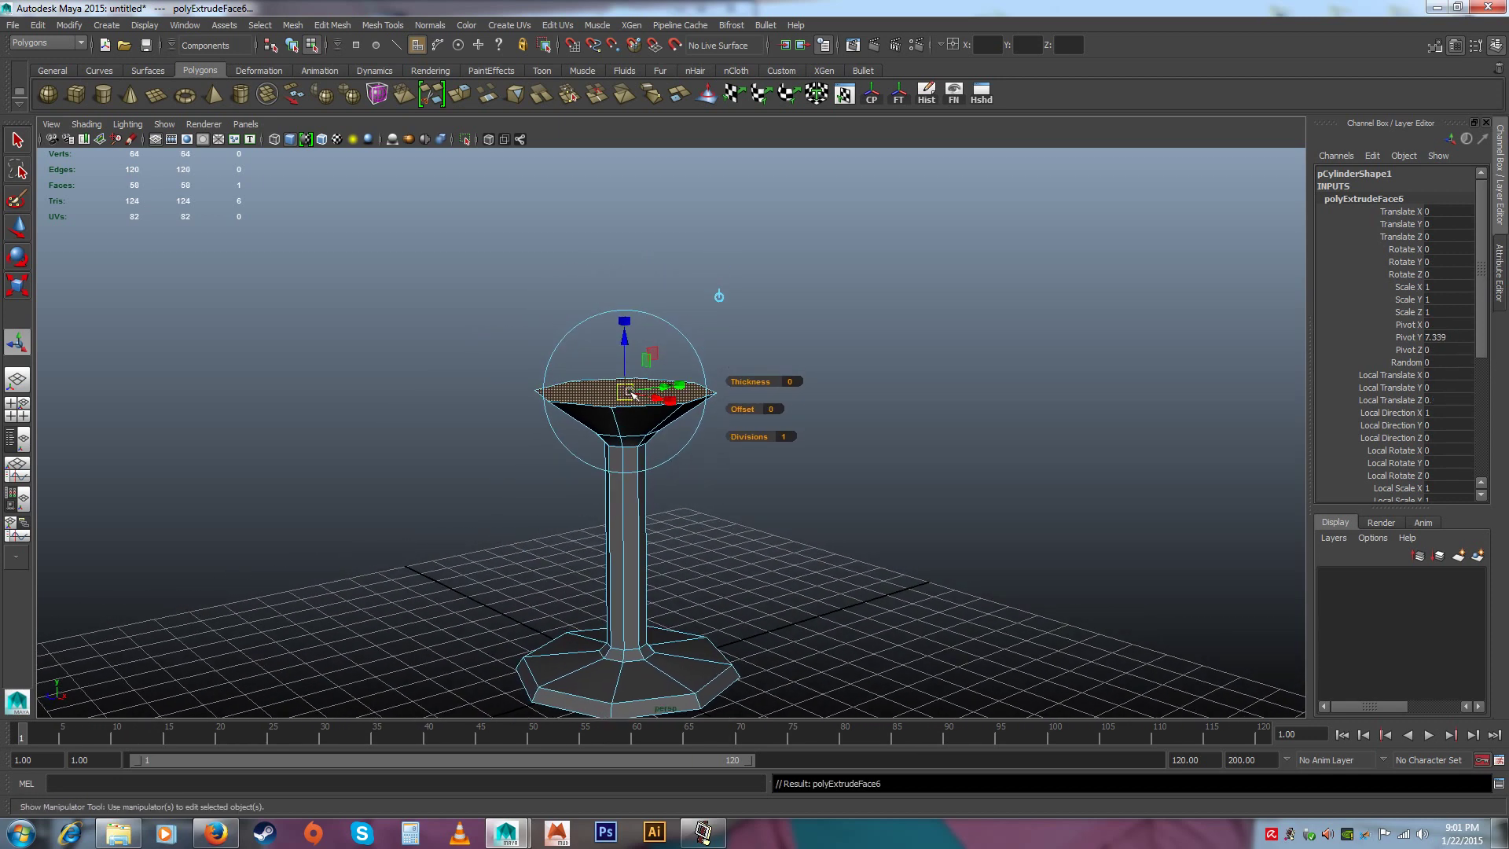
pyautogui.moveTo(625, 356); pyautogui.dragTo(627, 255)
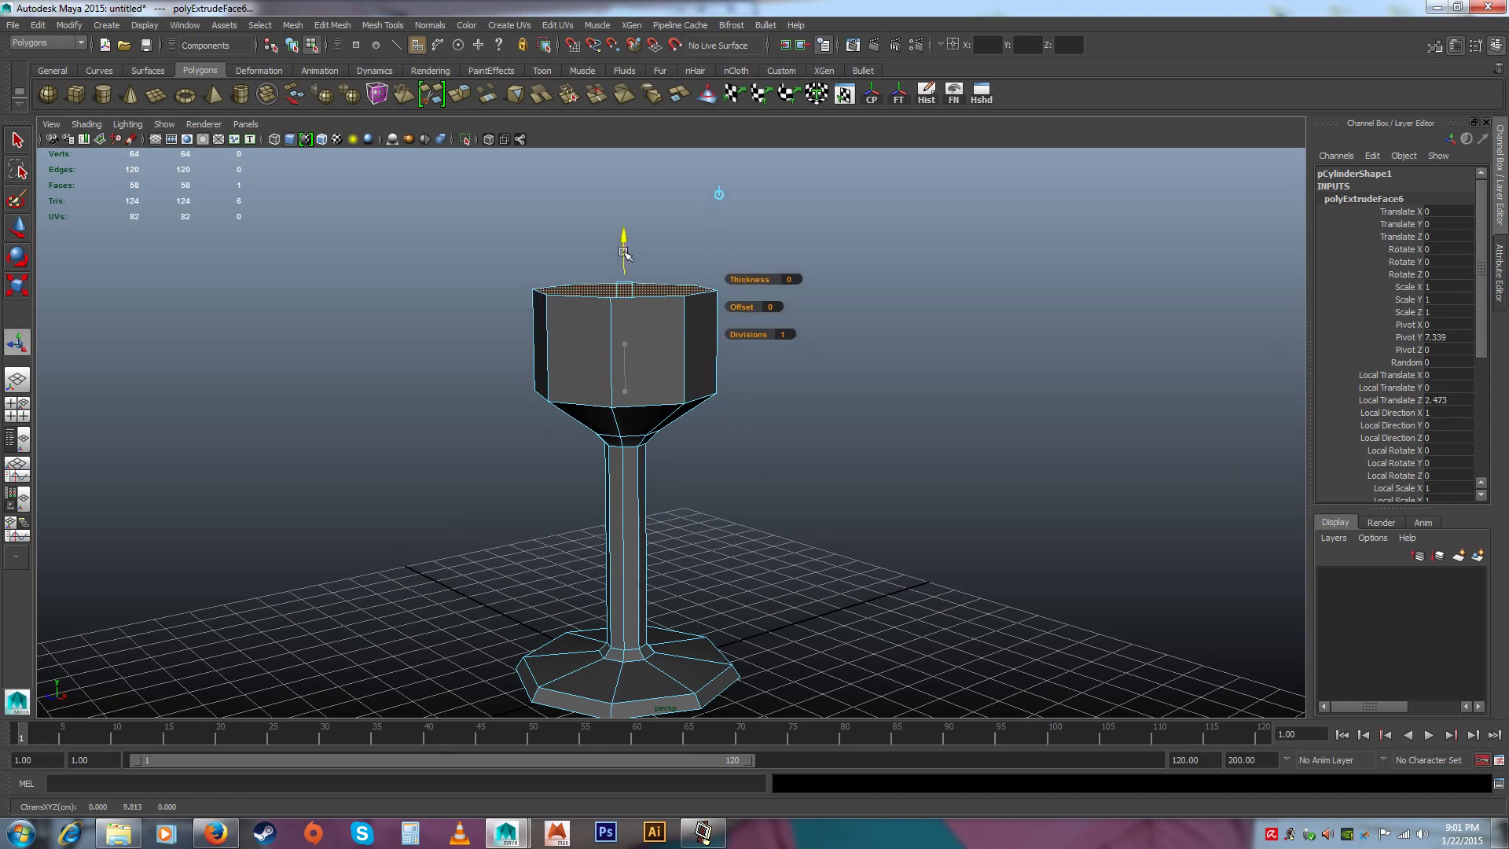
pyautogui.moveTo(742, 306); pyautogui.dragTo(742, 306)
pyautogui.keyDown('alt'); pyautogui.moveTo(738, 354); pyautogui.dragTo(761, 367, button='right'); pyautogui.keyUp('alt')
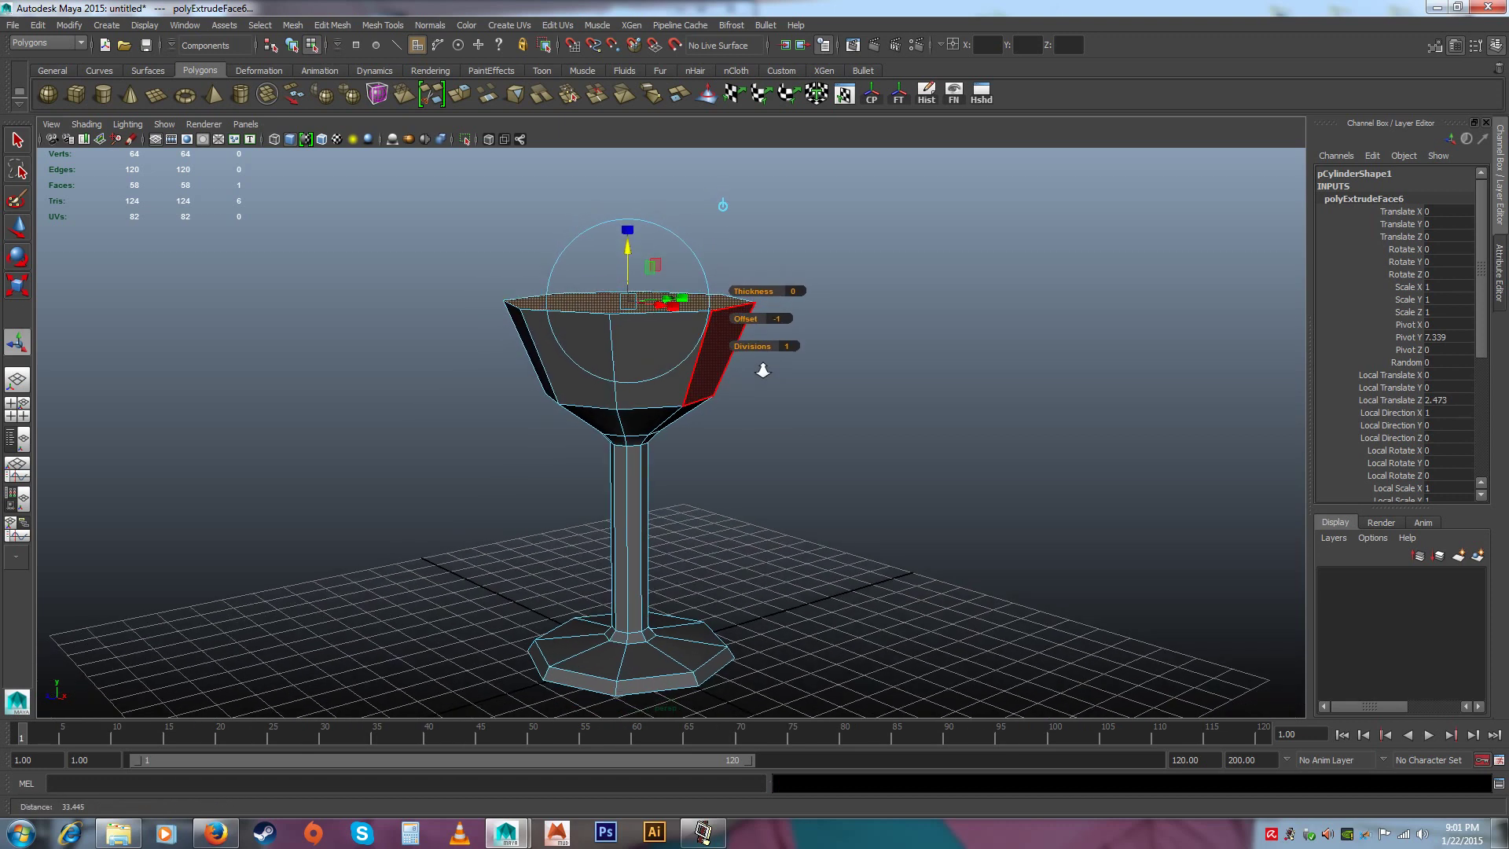
# Lower the bowl's latest extrusion to a height of about 1.34 and set its offset to -0.7
pyautogui.keyDown('alt'); pyautogui.moveTo(794, 431); pyautogui.dragTo(778, 503, button='middle'); pyautogui.keyUp('alt')
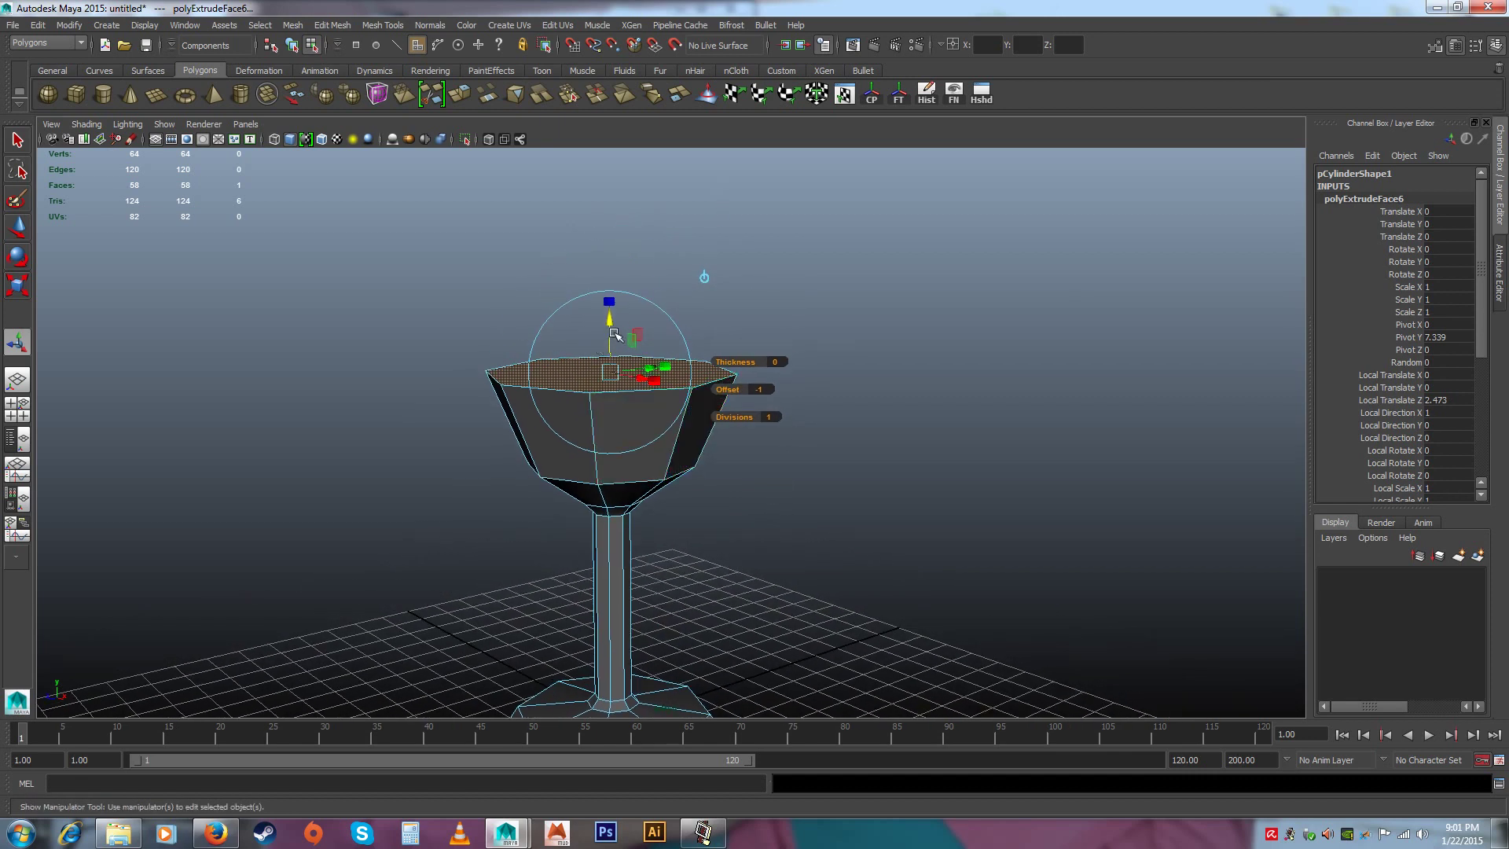
pyautogui.moveTo(611, 328); pyautogui.dragTo(611, 372)
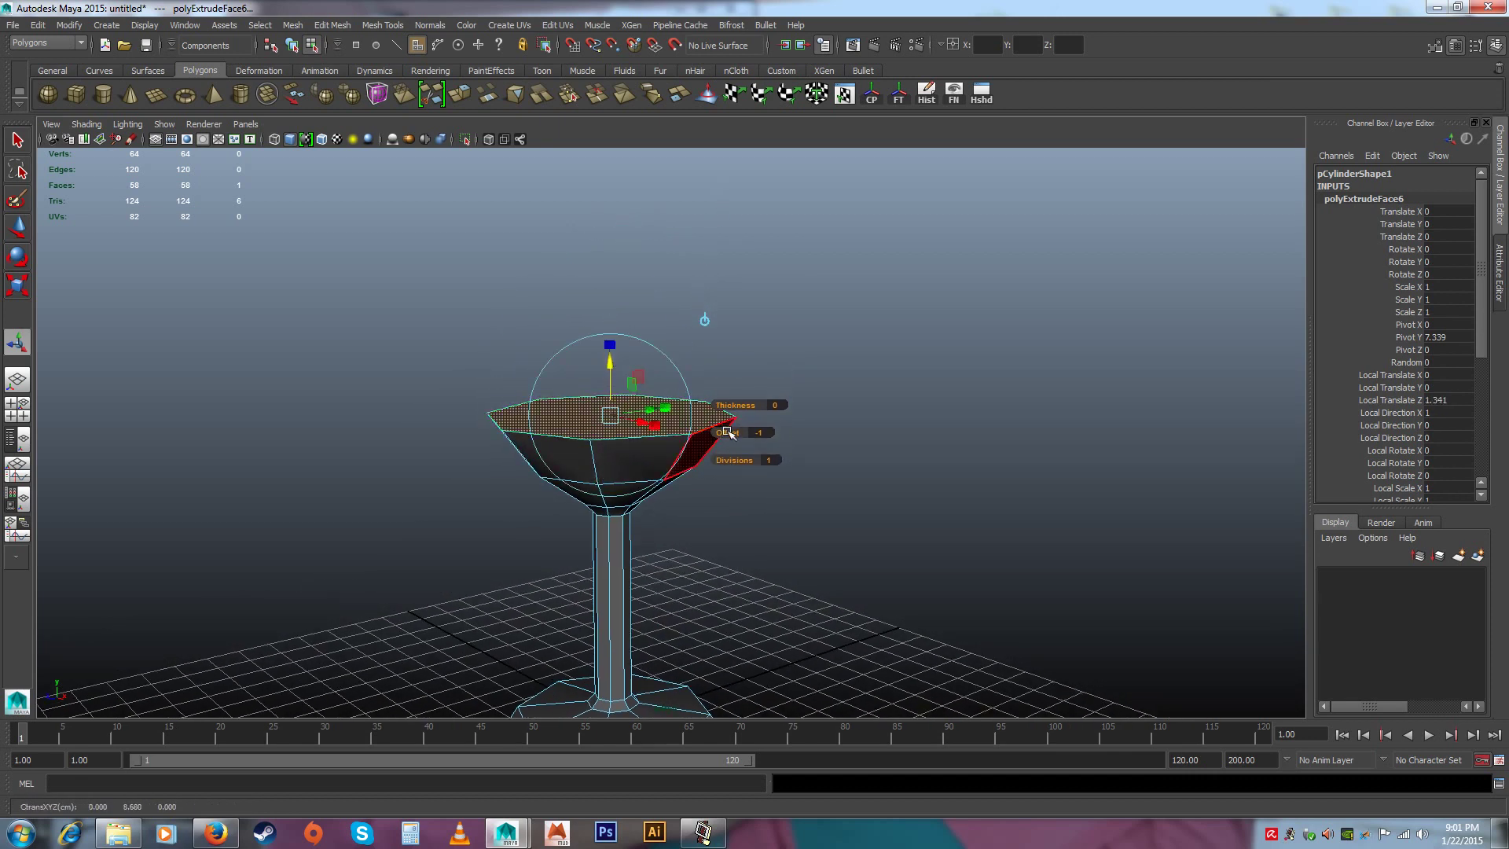
pyautogui.moveTo(727, 433); pyautogui.dragTo(743, 433)
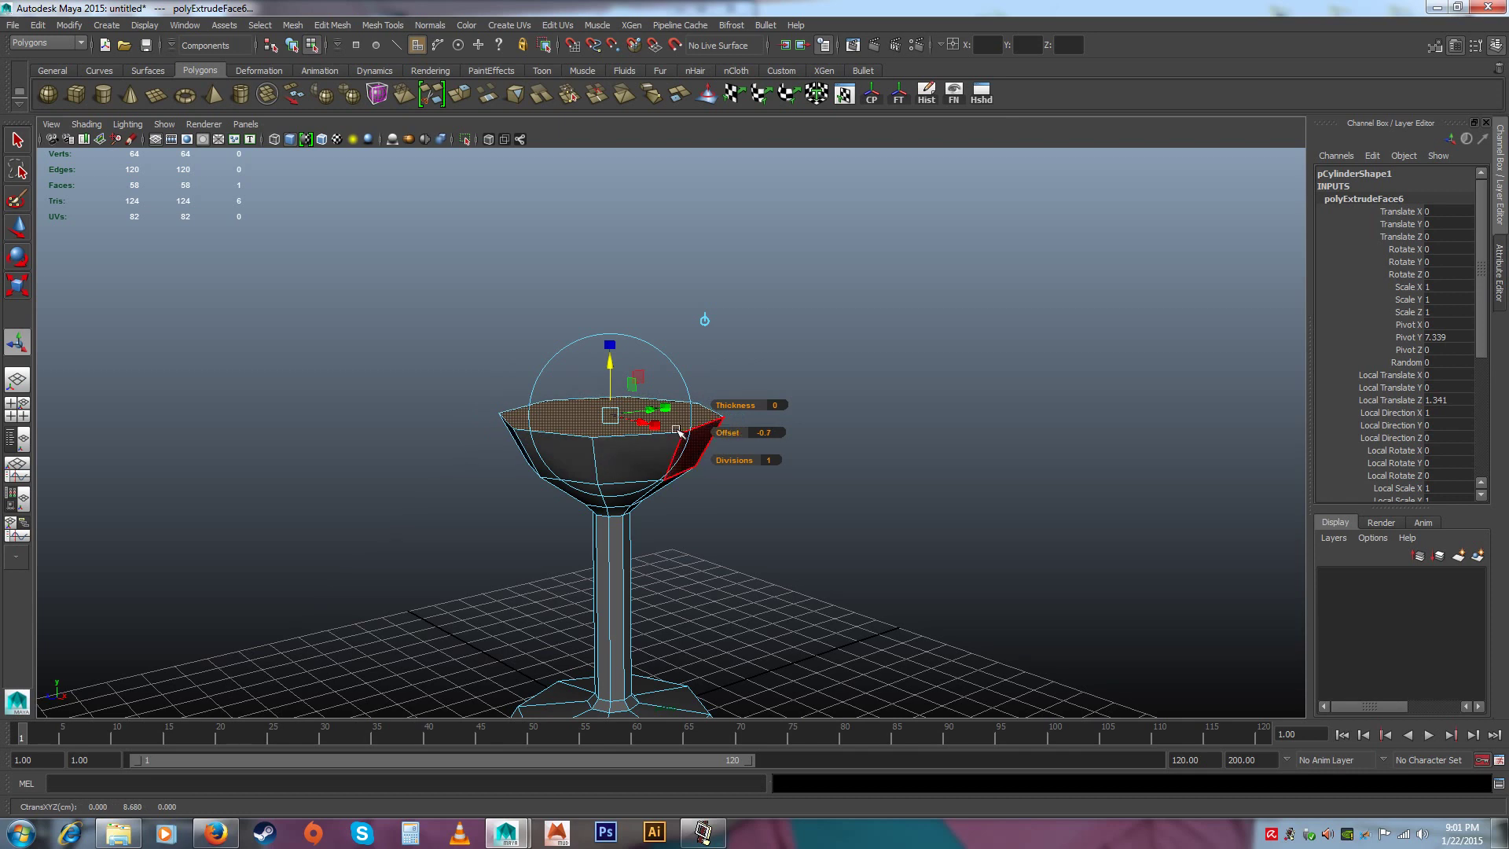
# Extrude the bowl's top face upward about 2.15 and scale the new top face slightly larger
pyautogui.hotkey('ctrl', 'e')
pyautogui.moveTo(607, 383); pyautogui.dragTo(638, 428)
pyautogui.press('r')
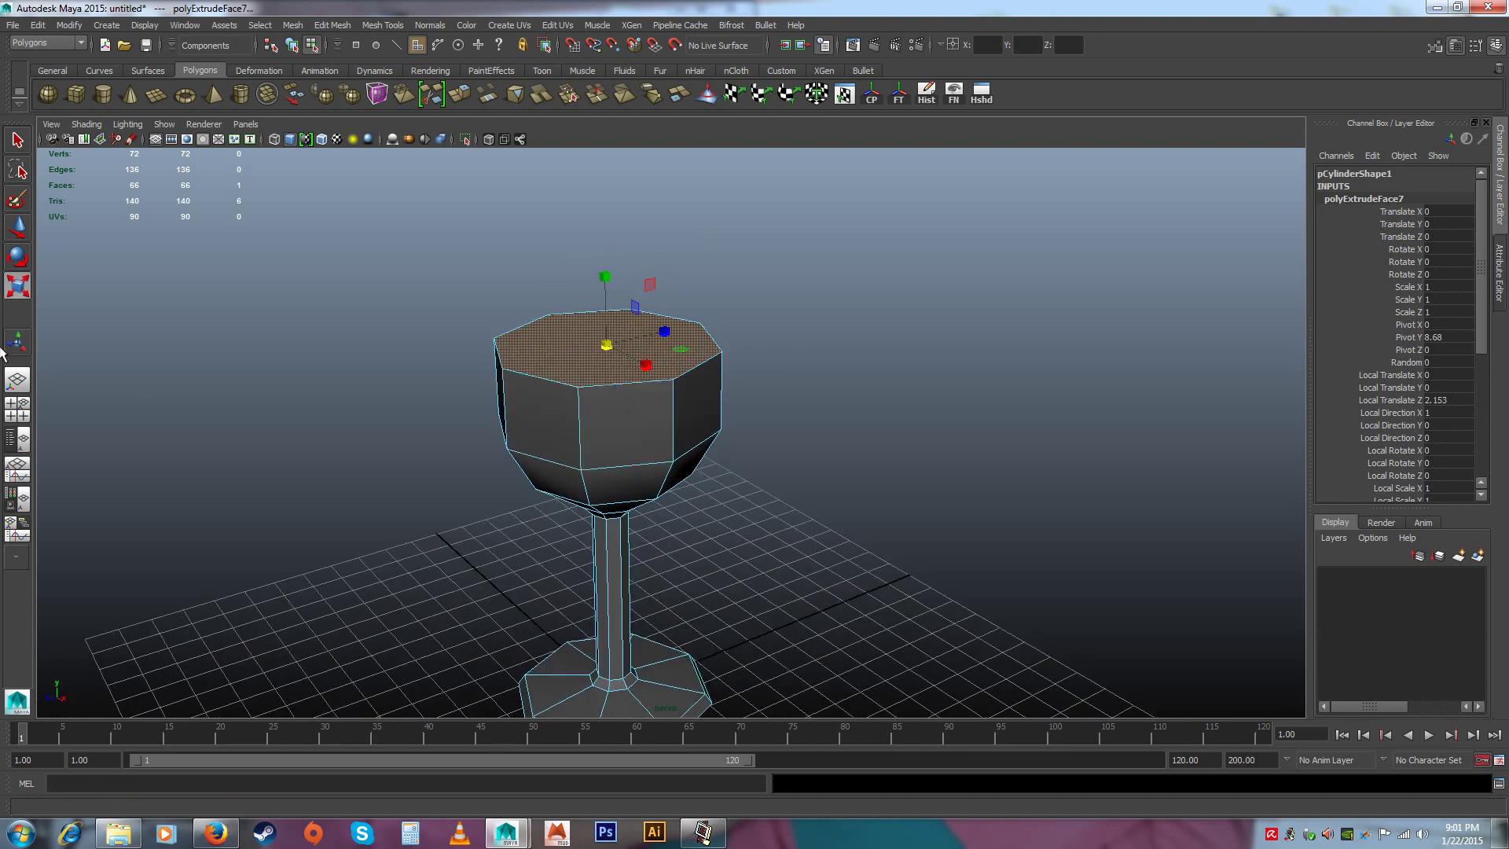
pyautogui.moveTo(607, 344); pyautogui.dragTo(636, 349)
pyautogui.keyDown('alt'); pyautogui.moveTo(649, 372); pyautogui.dragTo(619, 189); pyautogui.keyUp('alt')
# Extrude the bowl's top face upward about 2.66 with an offset of 0.4 to start narrowing the bowl
pyautogui.hotkey('ctrl', 'e')
pyautogui.keyDown('alt'); pyautogui.moveTo(688, 313); pyautogui.dragTo(686, 288, button='right'); pyautogui.keyUp('alt')
pyautogui.keyDown('alt'); pyautogui.moveTo(685, 287); pyautogui.dragTo(730, 328); pyautogui.keyUp('alt')
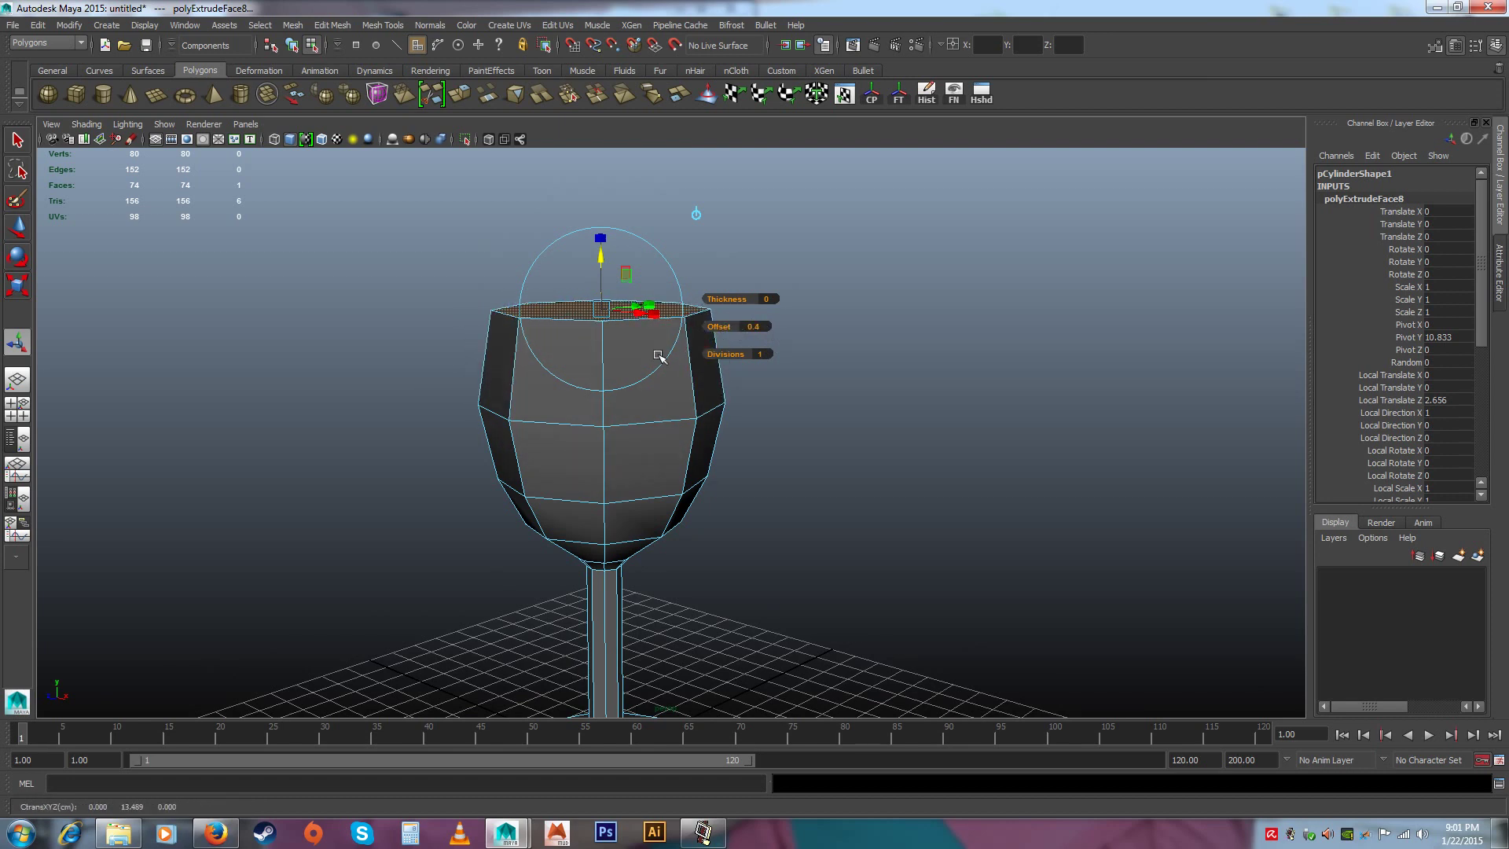
# Extrude the top face again, upward about 1.87 with an offset of 0.4, to taper the rim inward
pyautogui.hotkey('ctrl', 'e')
pyautogui.moveTo(602, 272); pyautogui.dragTo(600, 202)
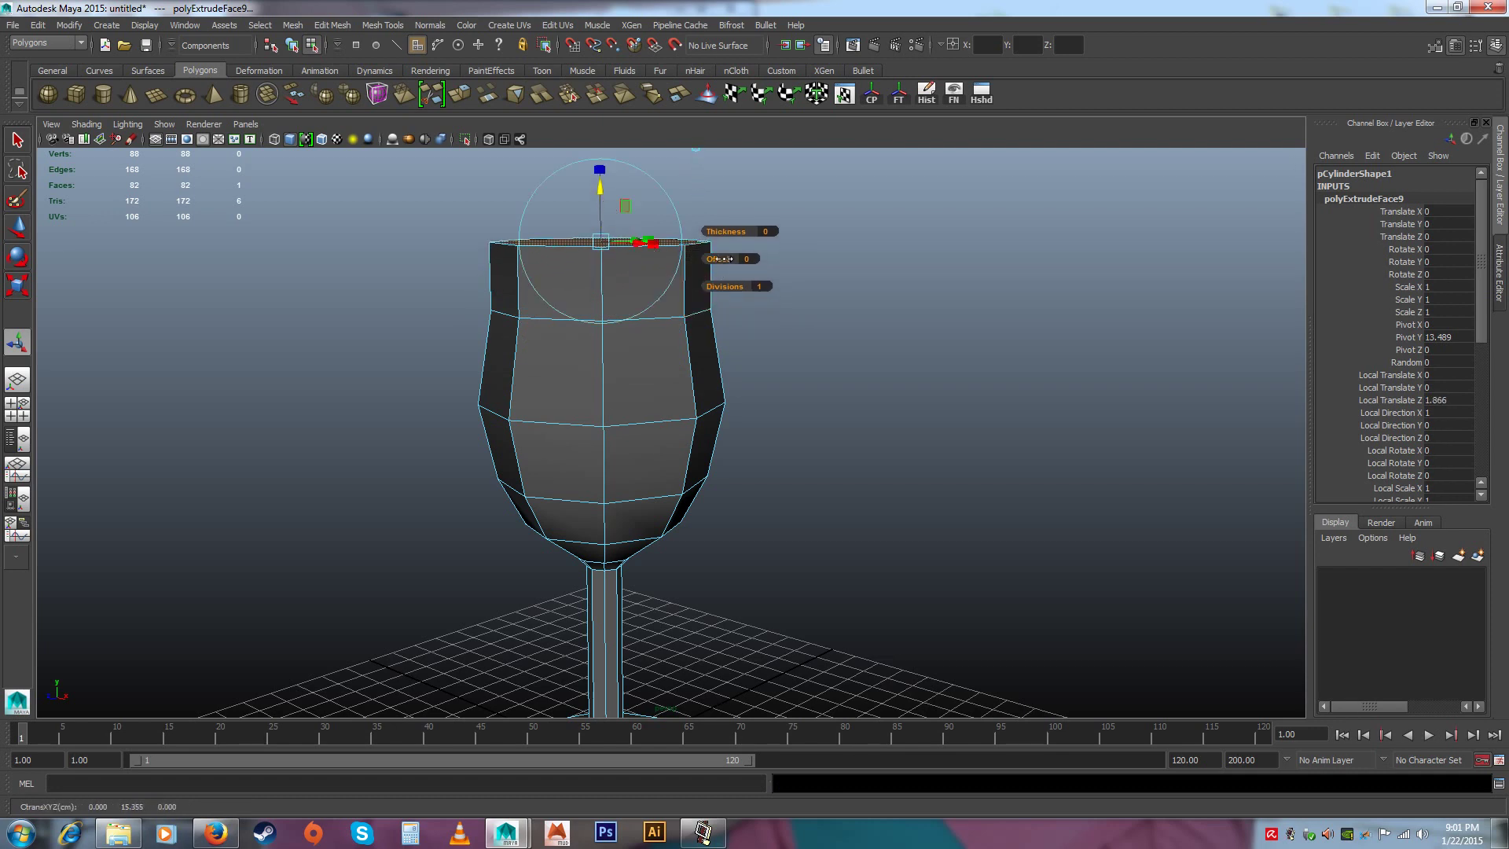
pyautogui.moveTo(720, 258); pyautogui.dragTo(722, 258)
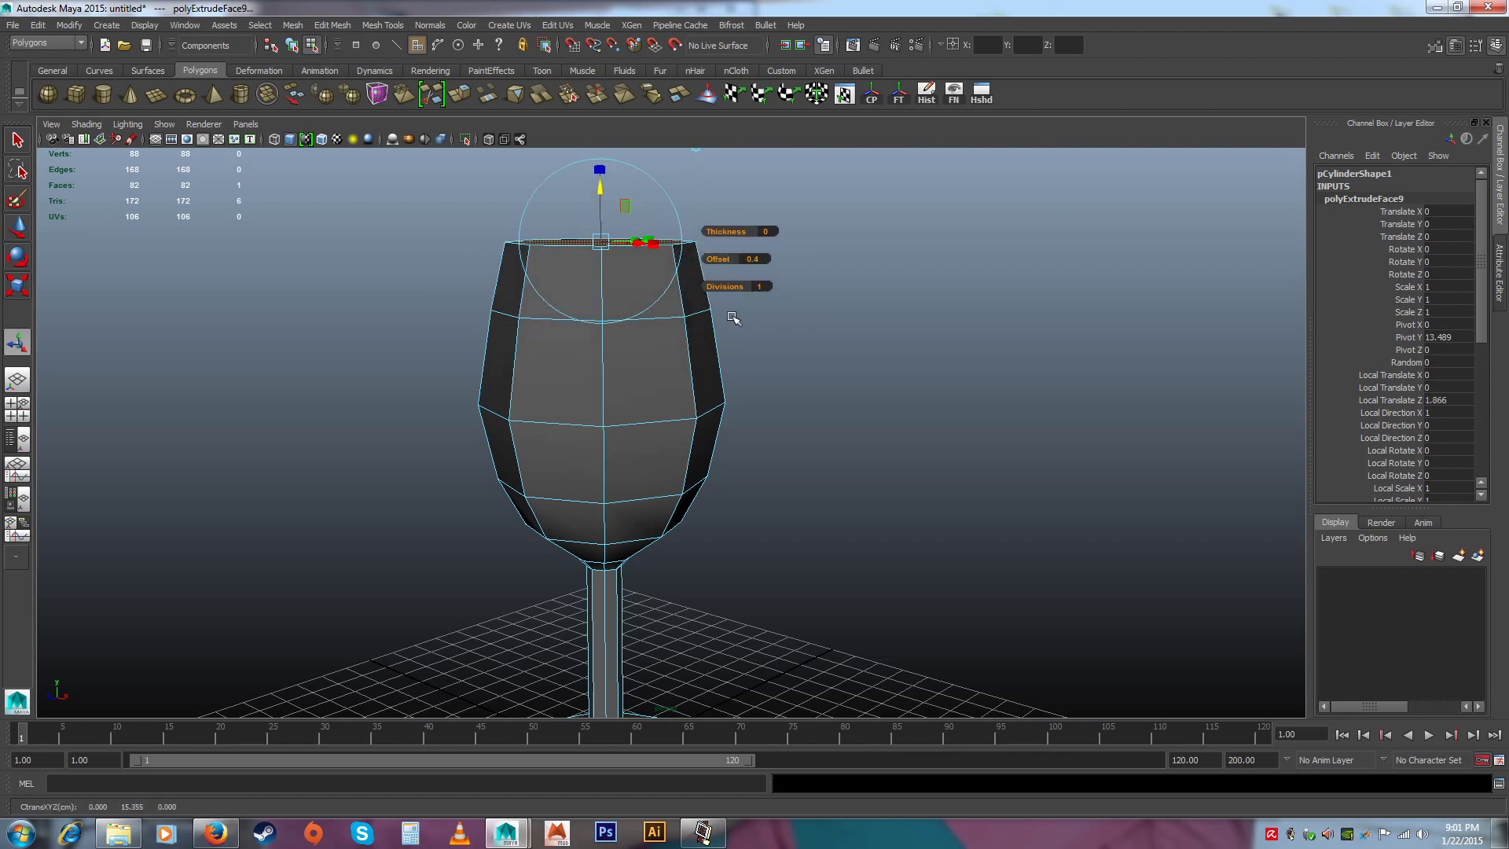
pyautogui.keyDown('alt'); pyautogui.moveTo(732, 317); pyautogui.dragTo(785, 427); pyautogui.keyUp('alt')
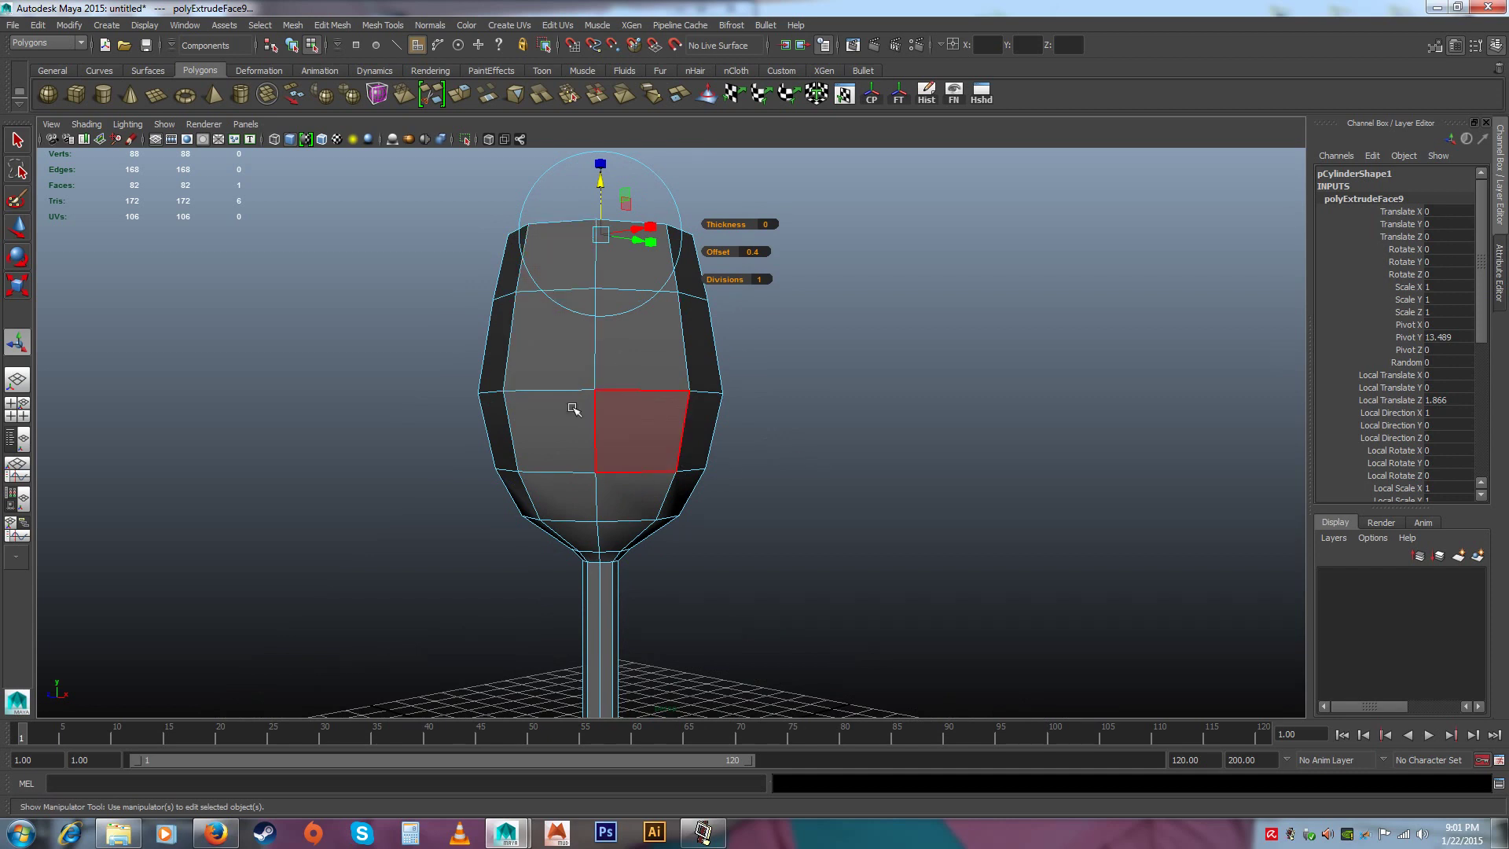
# Examine the goblet's overall shape from several angles and select the top face of the bowl
pyautogui.click(760, 495)
pyautogui.keyDown('alt'); pyautogui.moveTo(760, 495); pyautogui.dragTo(808, 490); pyautogui.keyUp('alt')
pyautogui.keyDown('alt'); pyautogui.moveTo(809, 490); pyautogui.dragTo(656, 330, button='right'); pyautogui.keyUp('alt')
pyautogui.keyDown('alt'); pyautogui.moveTo(640, 393); pyautogui.dragTo(663, 427); pyautogui.keyUp('alt')
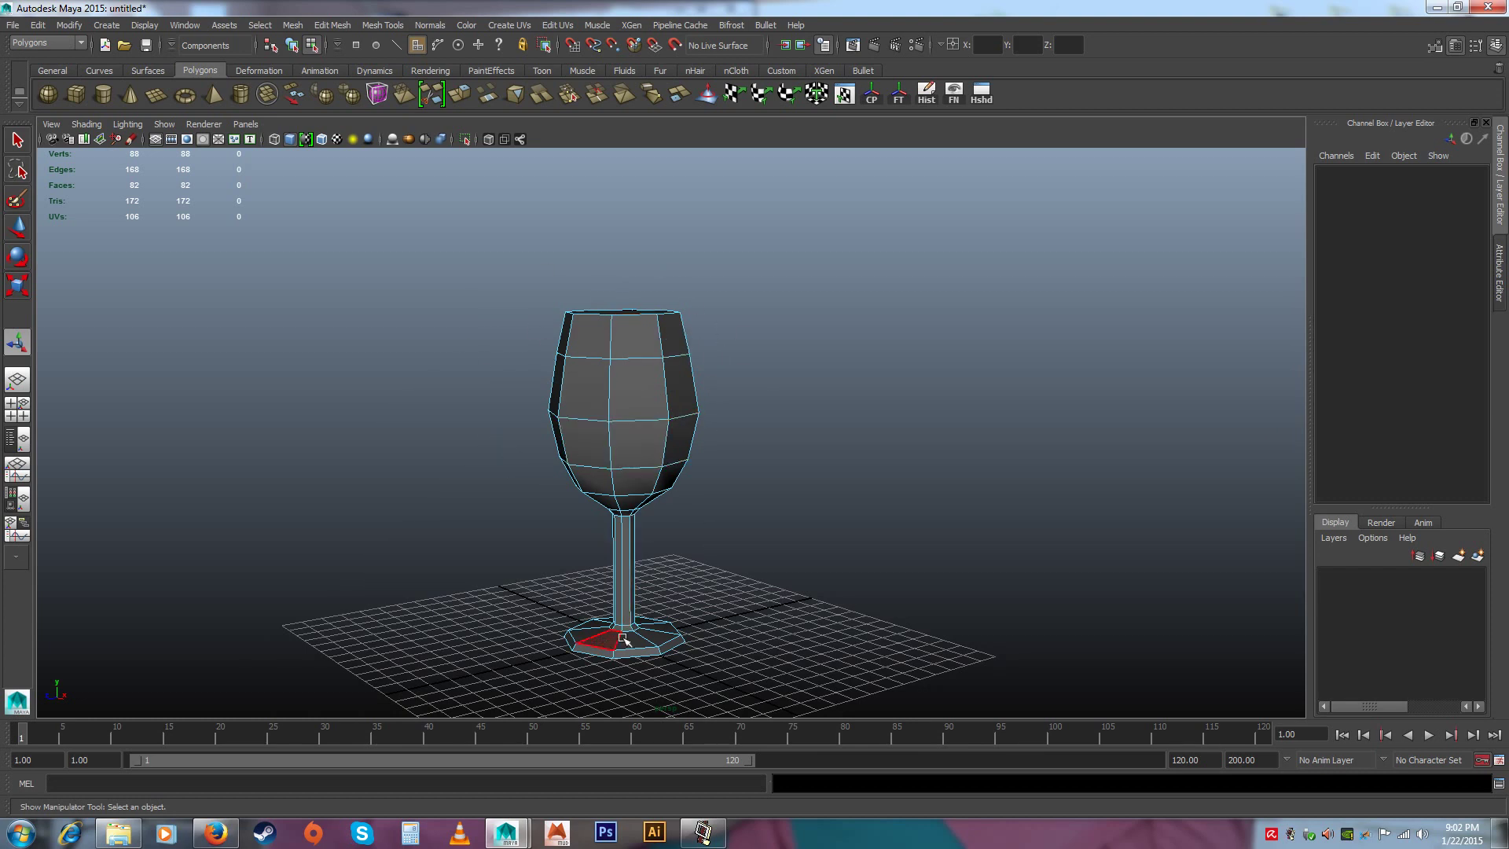
pyautogui.keyDown('alt'); pyautogui.moveTo(674, 421); pyautogui.dragTo(588, 476); pyautogui.keyUp('alt')
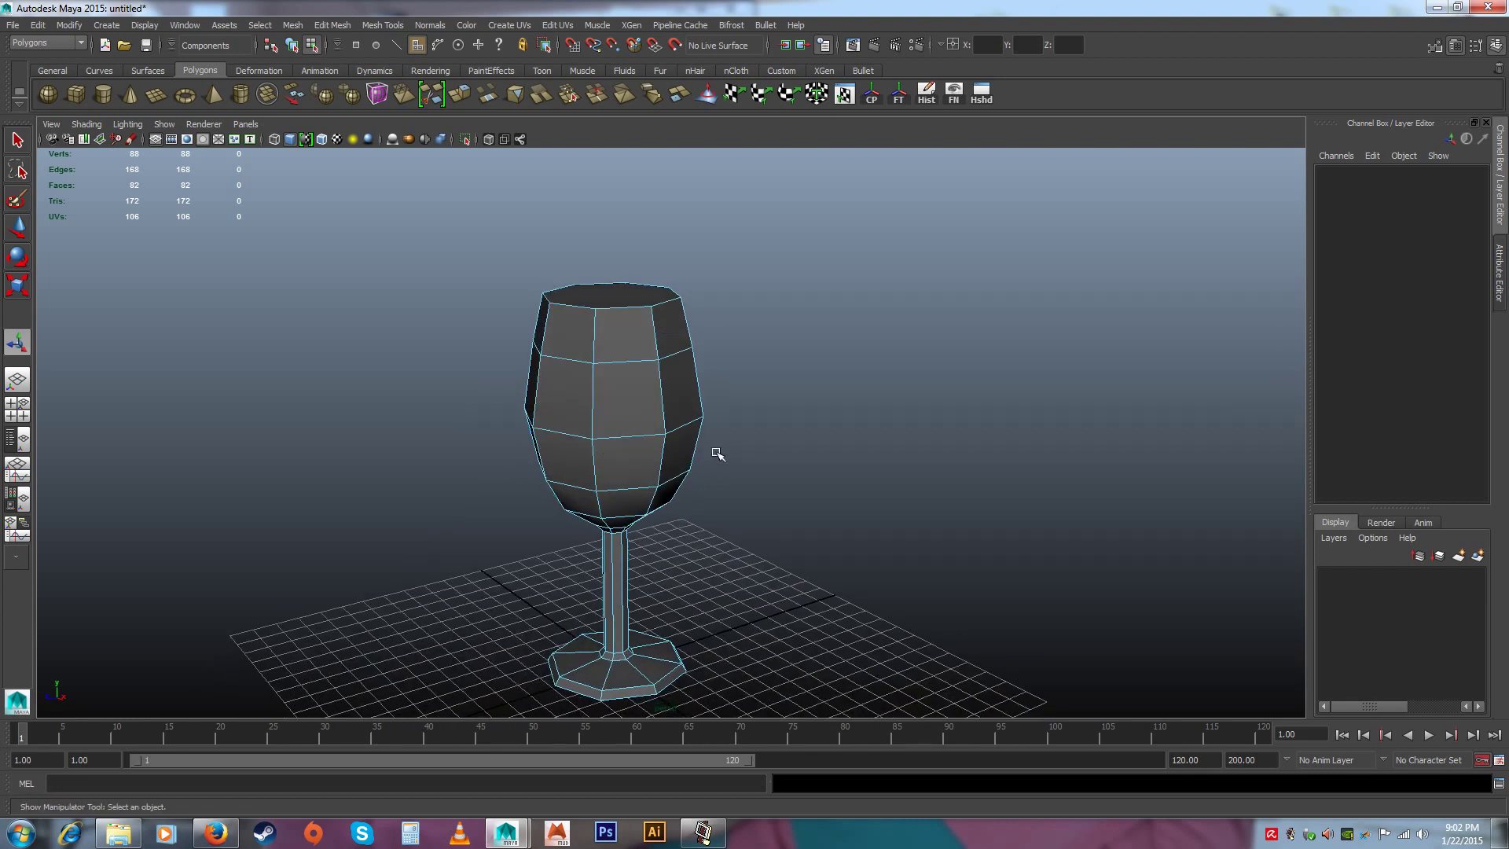
pyautogui.keyDown('alt'); pyautogui.moveTo(716, 455); pyautogui.dragTo(733, 471); pyautogui.keyUp('alt')
pyautogui.click(600, 323)
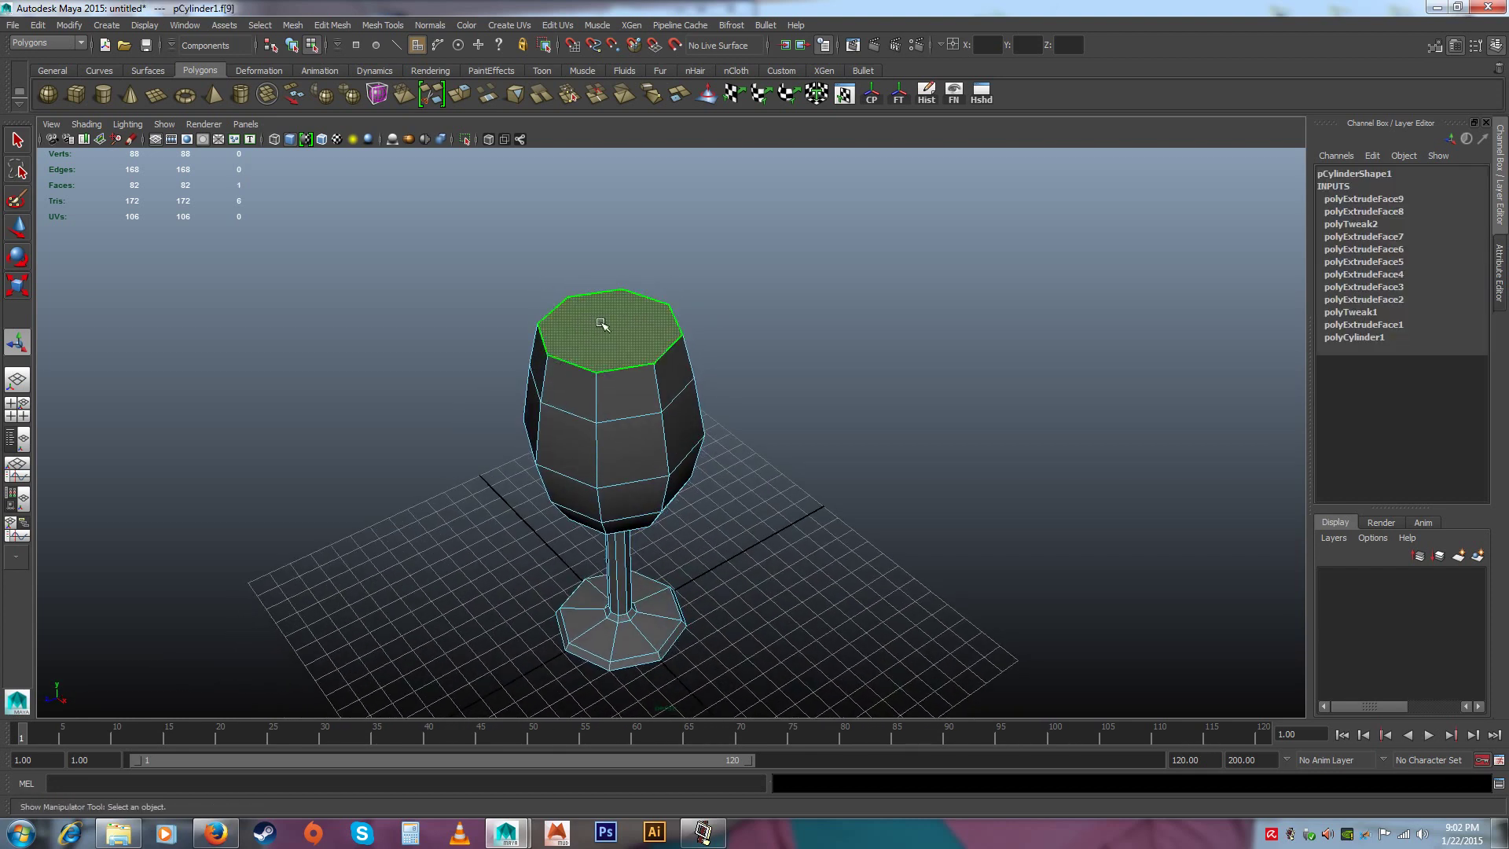
pyautogui.keyDown('alt'); pyautogui.moveTo(606, 413); pyautogui.dragTo(565, 337); pyautogui.keyUp('alt')
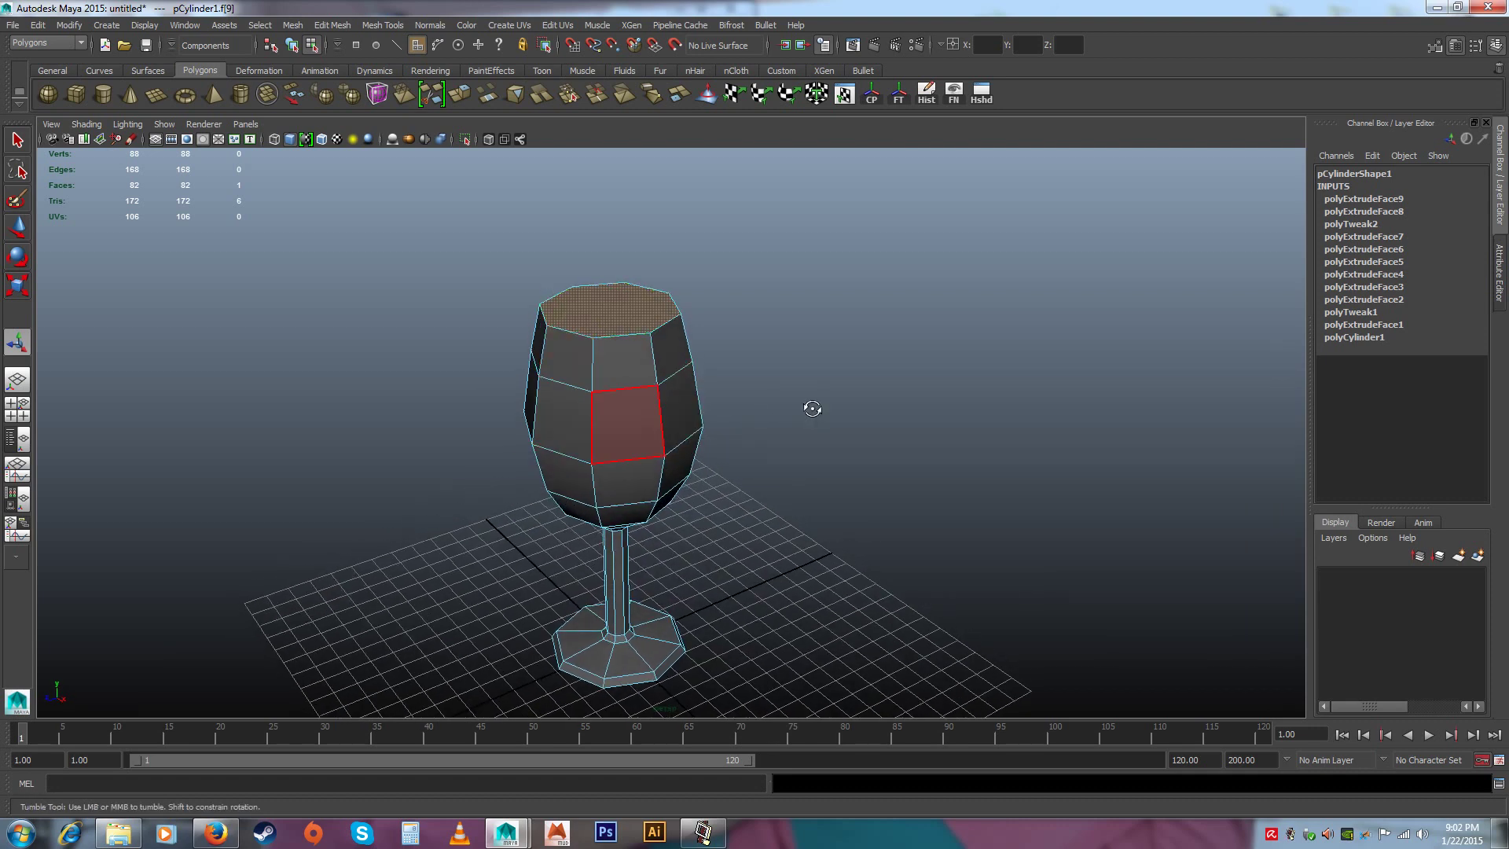
pyautogui.keyDown('alt'); pyautogui.moveTo(808, 408); pyautogui.dragTo(579, 373); pyautogui.keyUp('alt')
pyautogui.keyDown('alt'); pyautogui.moveTo(691, 375); pyautogui.dragTo(700, 364); pyautogui.keyUp('alt')
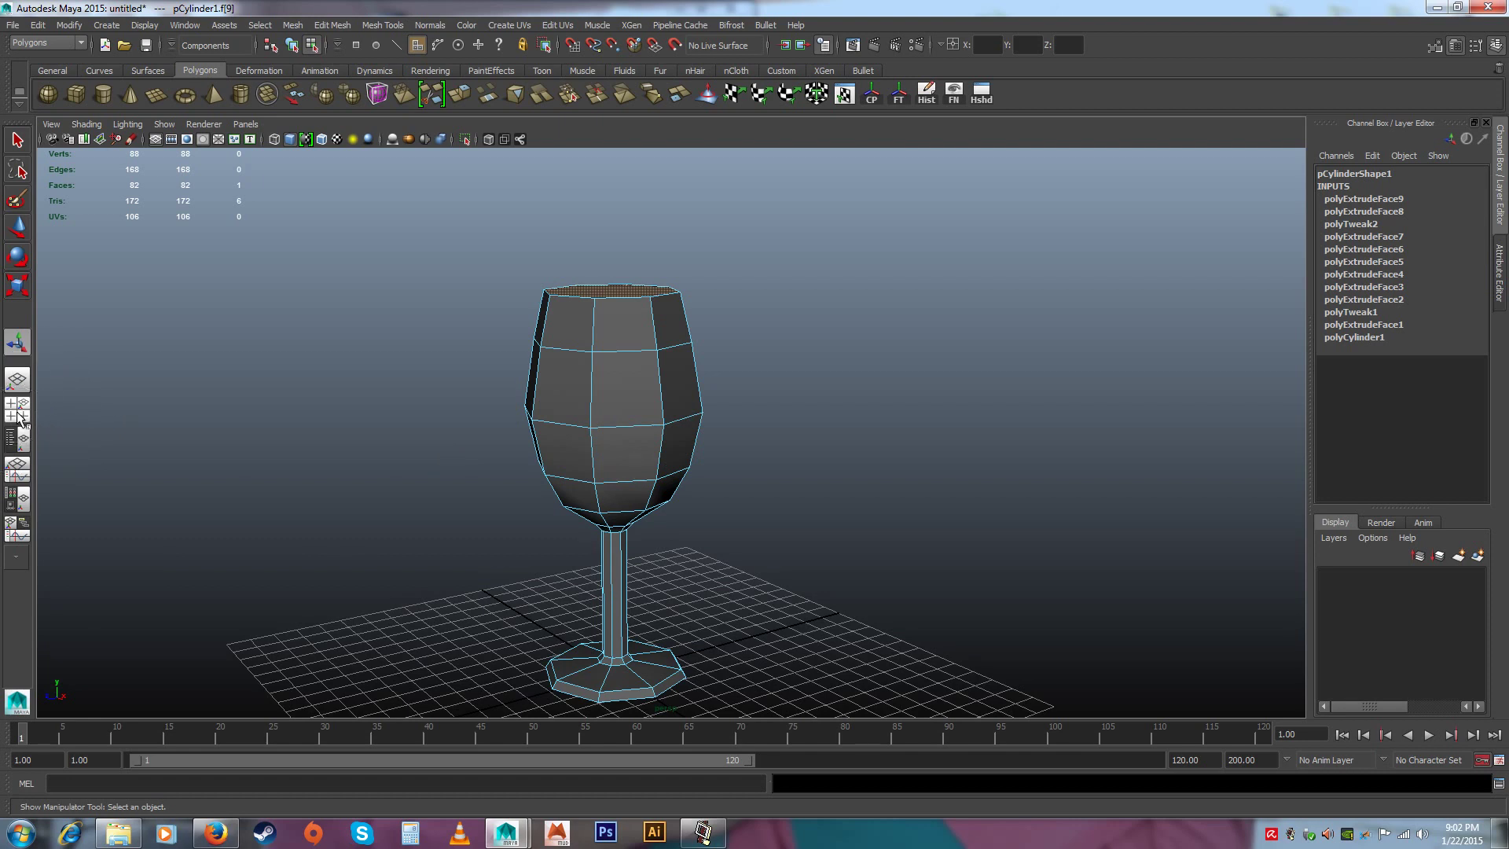
# Show the four-view layout and frame the whole goblet in the front and side views
pyautogui.click(20, 416)
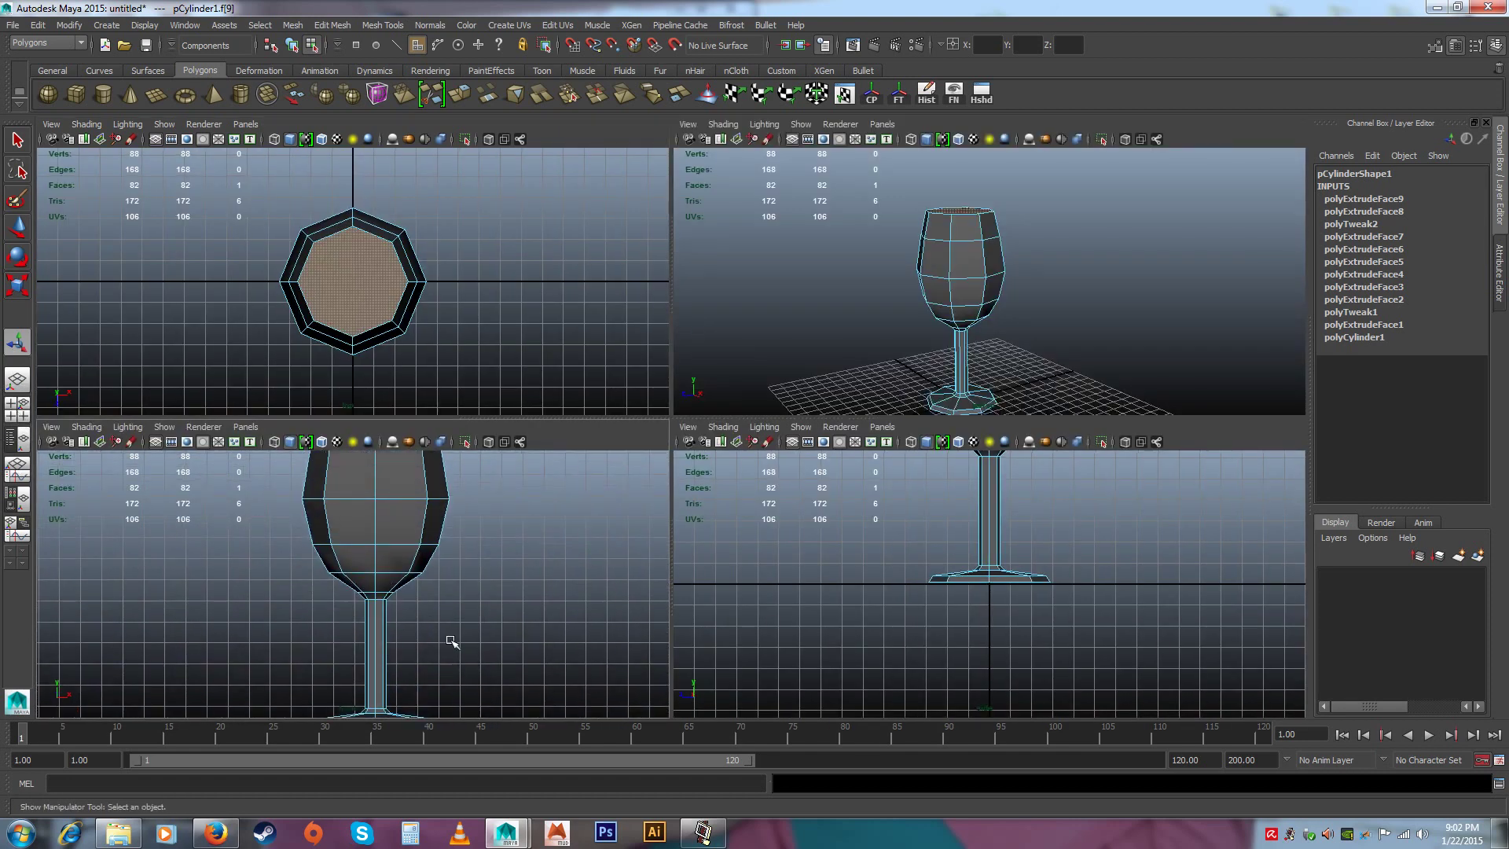
pyautogui.keyDown('alt'); pyautogui.moveTo(451, 641); pyautogui.dragTo(370, 441, button='right'); pyautogui.keyUp('alt')
pyautogui.keyDown('alt'); pyautogui.moveTo(463, 557); pyautogui.dragTo(451, 597, button='middle'); pyautogui.keyUp('alt')
pyautogui.keyDown('alt'); pyautogui.moveTo(451, 597); pyautogui.dragTo(431, 550, button='right'); pyautogui.keyUp('alt')
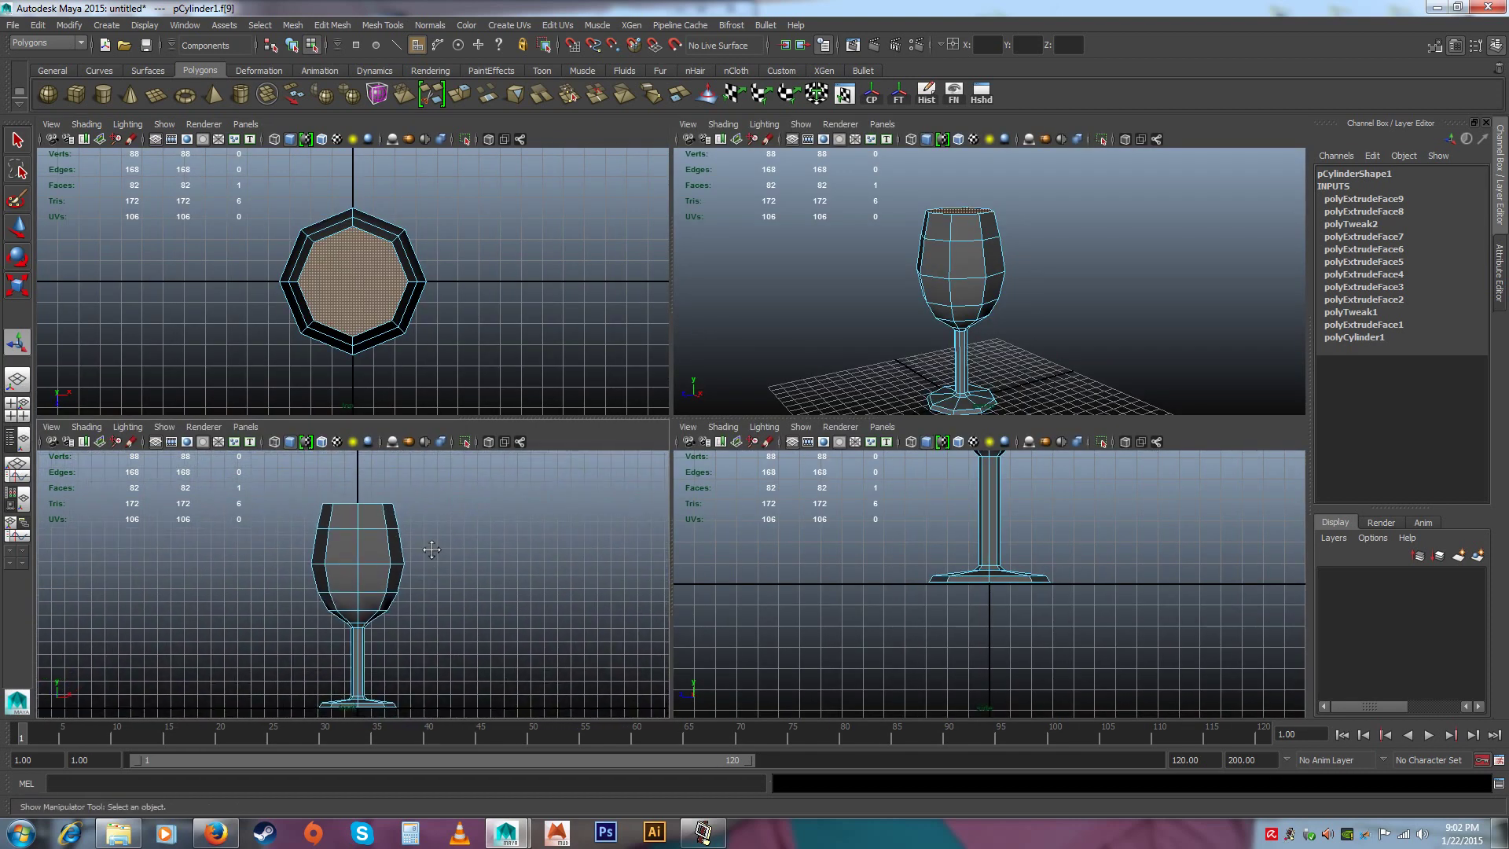
pyautogui.keyDown('alt'); pyautogui.moveTo(431, 549); pyautogui.dragTo(451, 534, button='middle'); pyautogui.keyUp('alt')
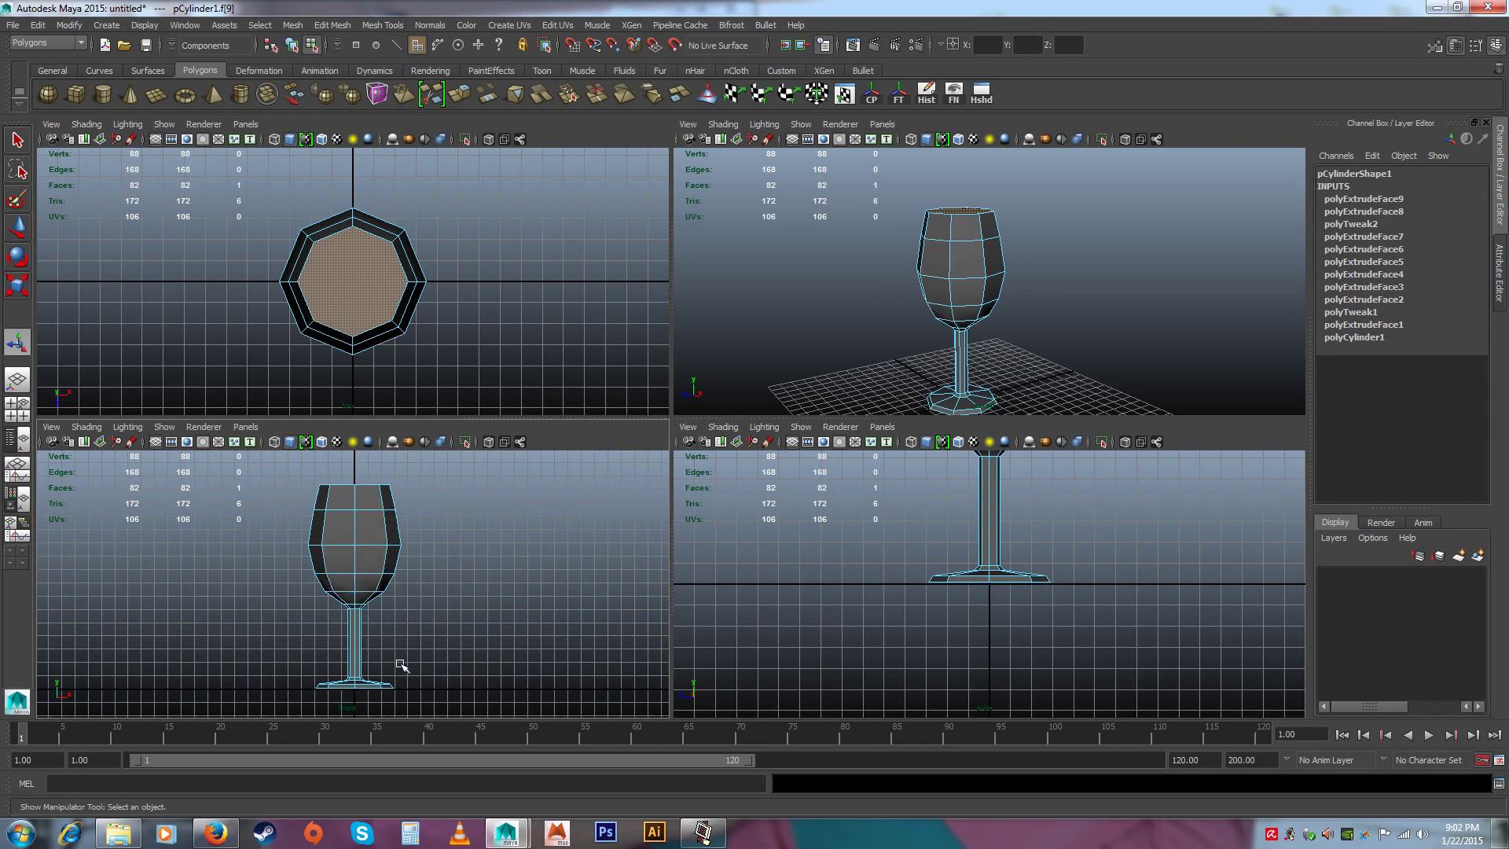
pyautogui.keyDown('alt'); pyautogui.moveTo(1042, 584); pyautogui.dragTo(1043, 688, button='middle'); pyautogui.keyUp('alt')
pyautogui.keyDown('alt'); pyautogui.moveTo(1029, 574); pyautogui.dragTo(991, 542, button='right'); pyautogui.keyUp('alt')
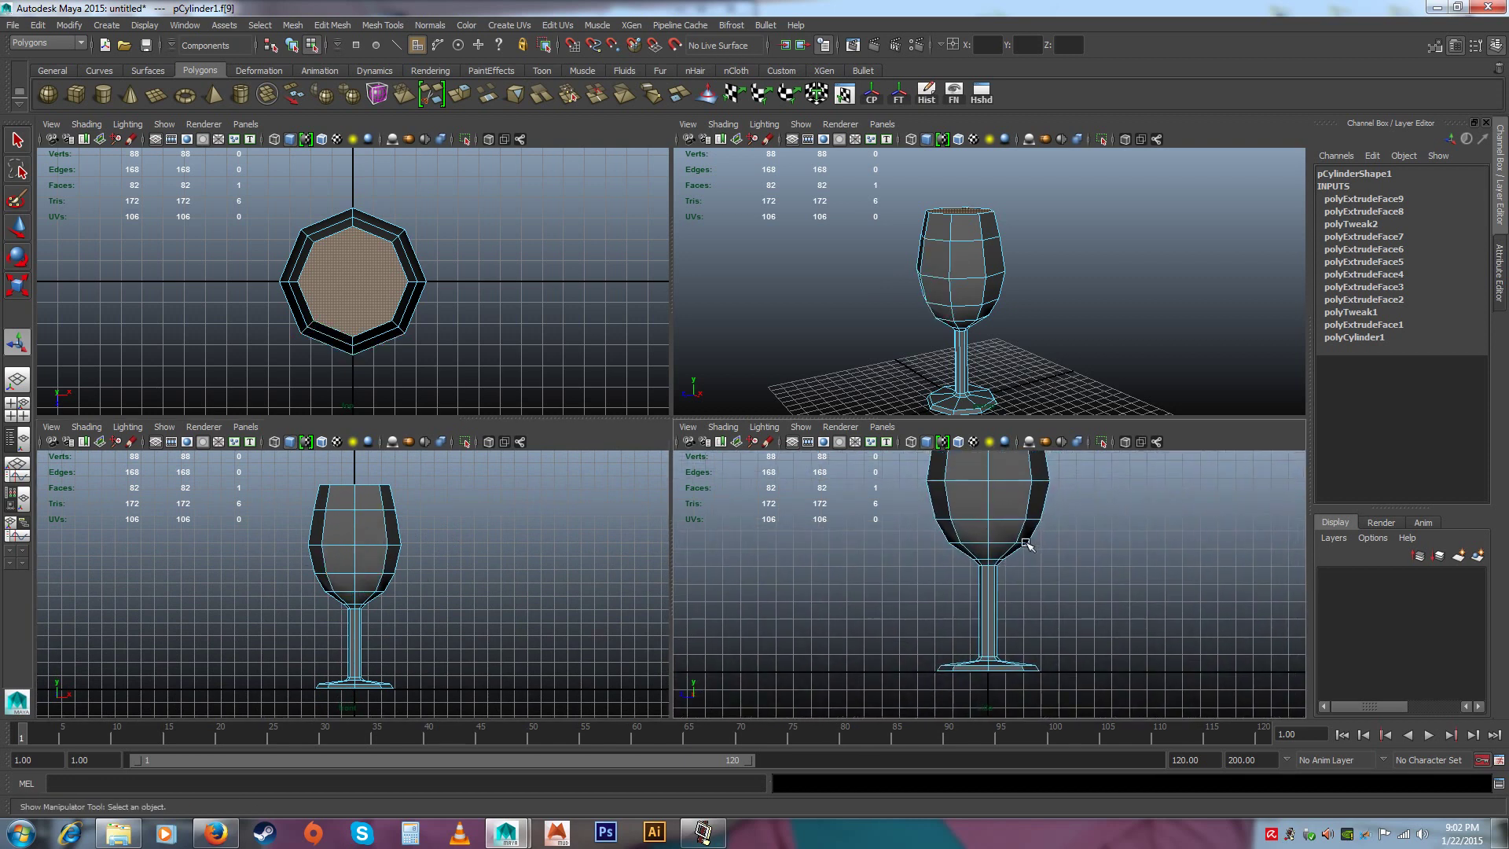
pyautogui.press('f')
pyautogui.keyDown('alt'); pyautogui.moveTo(963, 609); pyautogui.dragTo(801, 381, button='right'); pyautogui.keyUp('alt')
pyautogui.keyDown('alt'); pyautogui.moveTo(989, 671); pyautogui.dragTo(935, 572, button='middle'); pyautogui.keyUp('alt')
pyautogui.press('f')
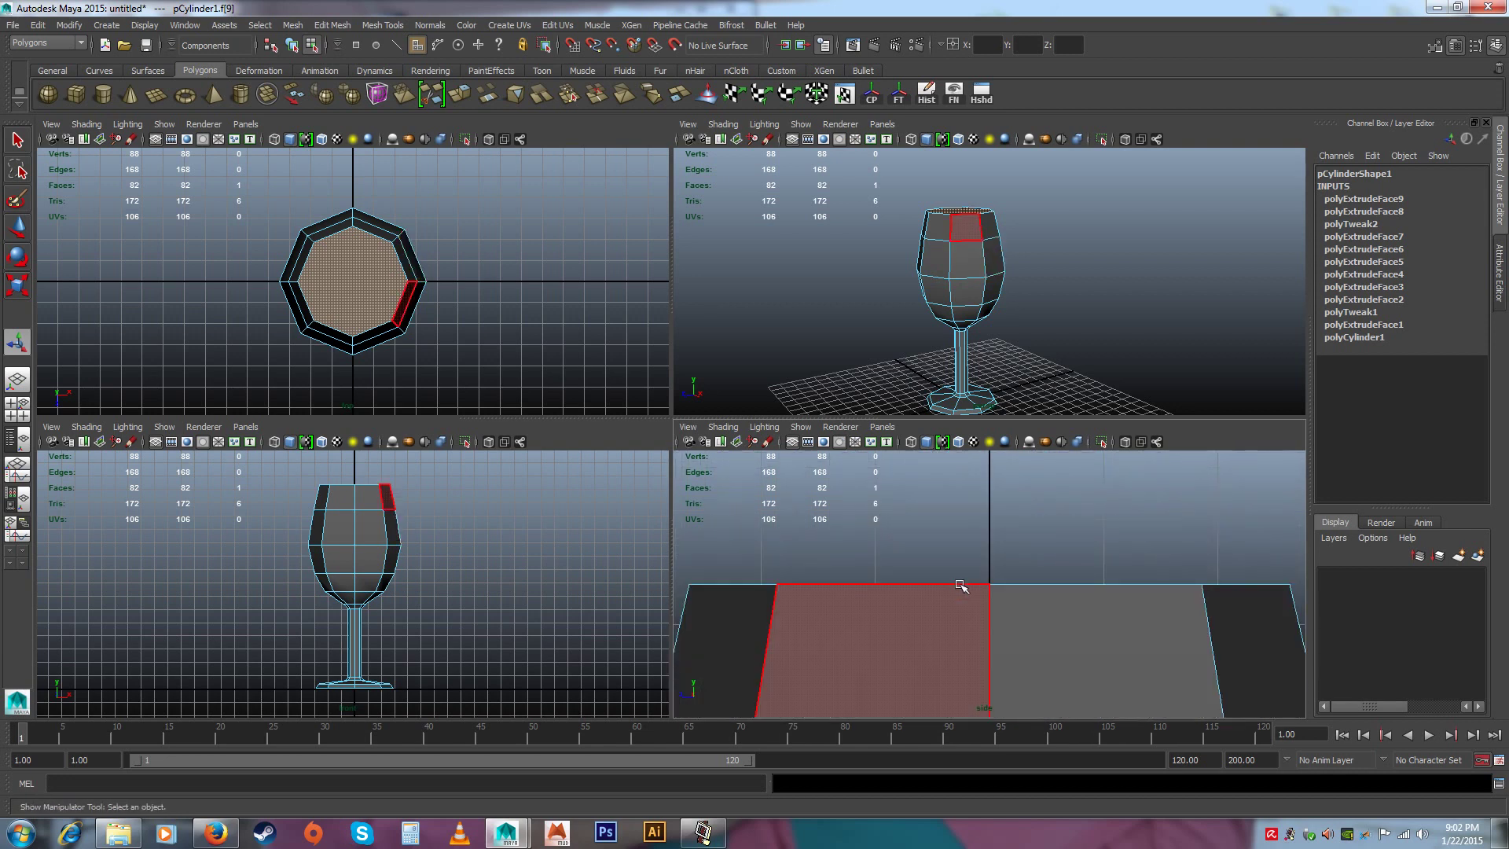
pyautogui.keyDown('alt'); pyautogui.moveTo(996, 609); pyautogui.dragTo(857, 377, button='right'); pyautogui.keyUp('alt')
pyautogui.keyDown('alt'); pyautogui.moveTo(993, 626); pyautogui.dragTo(942, 479, button='middle'); pyautogui.keyUp('alt')
pyautogui.keyDown('alt'); pyautogui.moveTo(942, 479); pyautogui.dragTo(900, 416, button='right'); pyautogui.keyUp('alt')
pyautogui.keyDown('alt'); pyautogui.moveTo(1022, 570); pyautogui.dragTo(1034, 573, button='middle'); pyautogui.keyUp('alt')
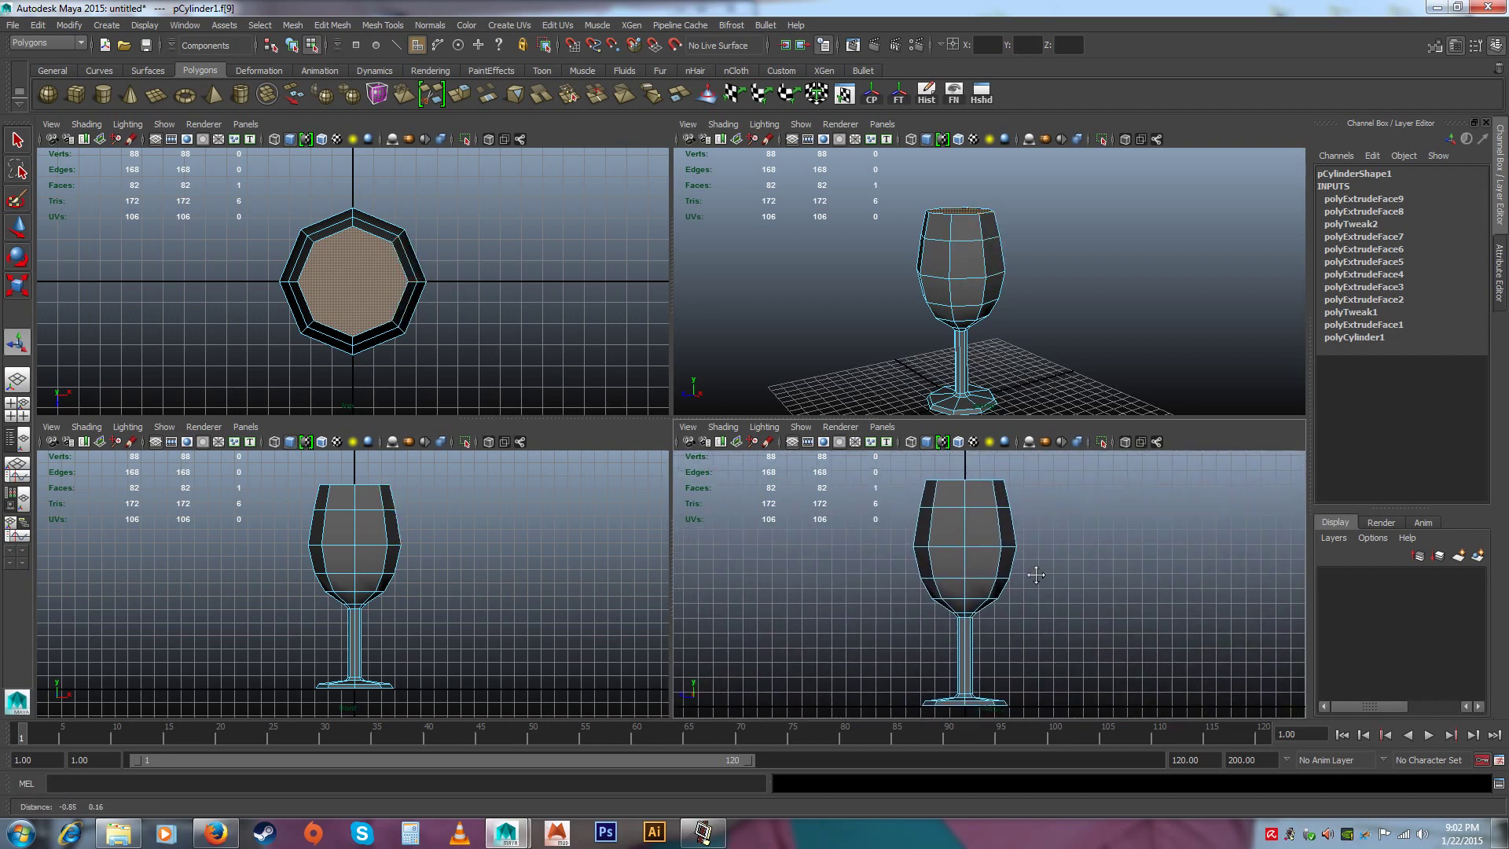
# In the enlarged front view, select all bowl vertices, scale them uniformly to about 0.86 and lower them toward the stem
pyautogui.keyDown('alt'); pyautogui.moveTo(451, 562); pyautogui.dragTo(463, 565, button='middle'); pyautogui.keyUp('alt')
pyautogui.press('space')
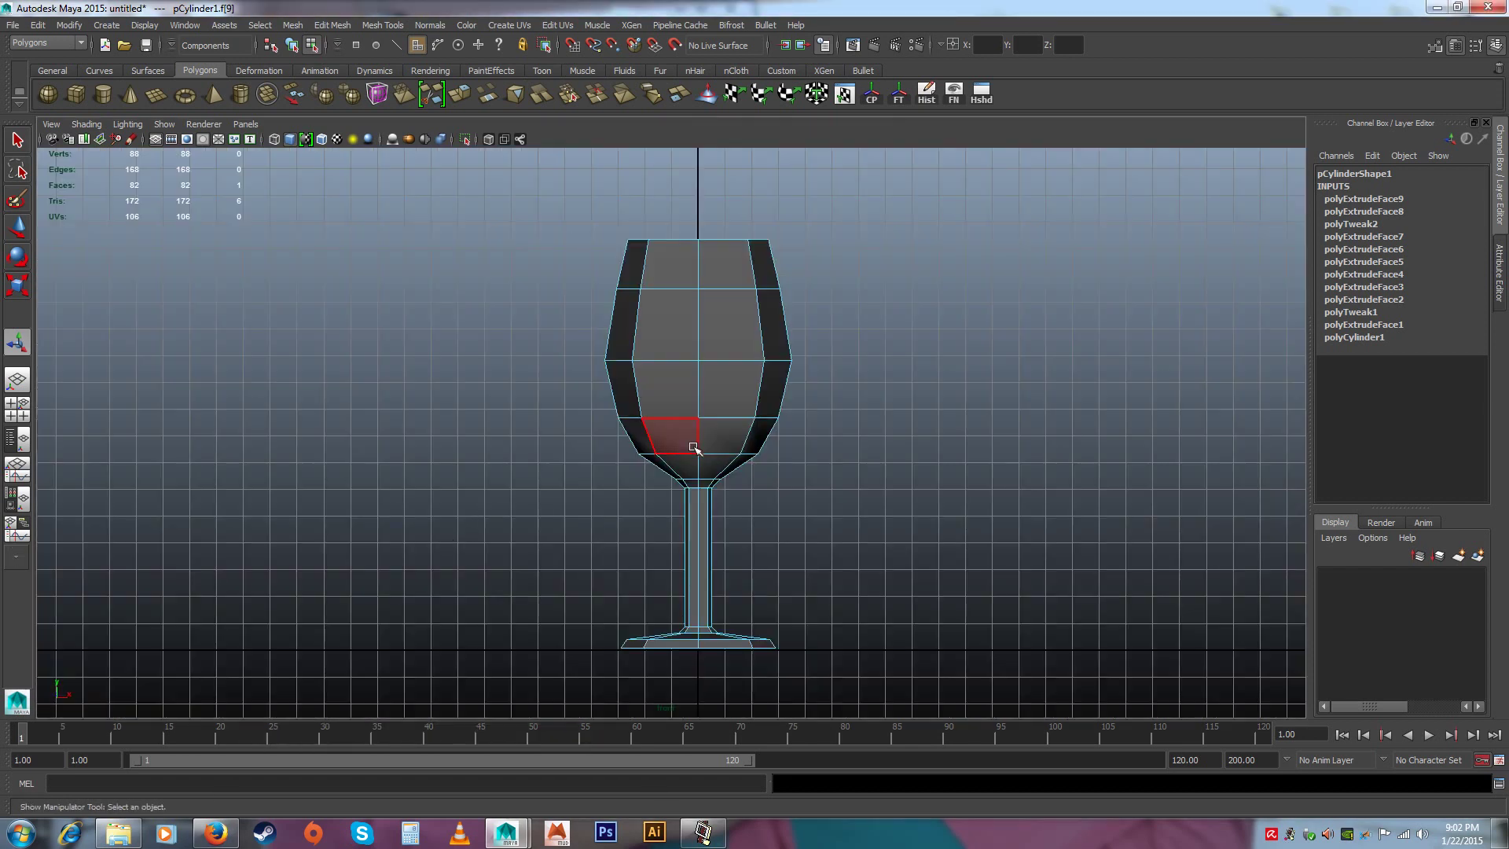
pyautogui.keyDown('alt'); pyautogui.moveTo(800, 489); pyautogui.dragTo(729, 510, button='middle'); pyautogui.keyUp('alt')
pyautogui.moveTo(634, 381); pyautogui.dragTo(572, 377, button='right')
pyautogui.moveTo(471, 223); pyautogui.dragTo(766, 492)
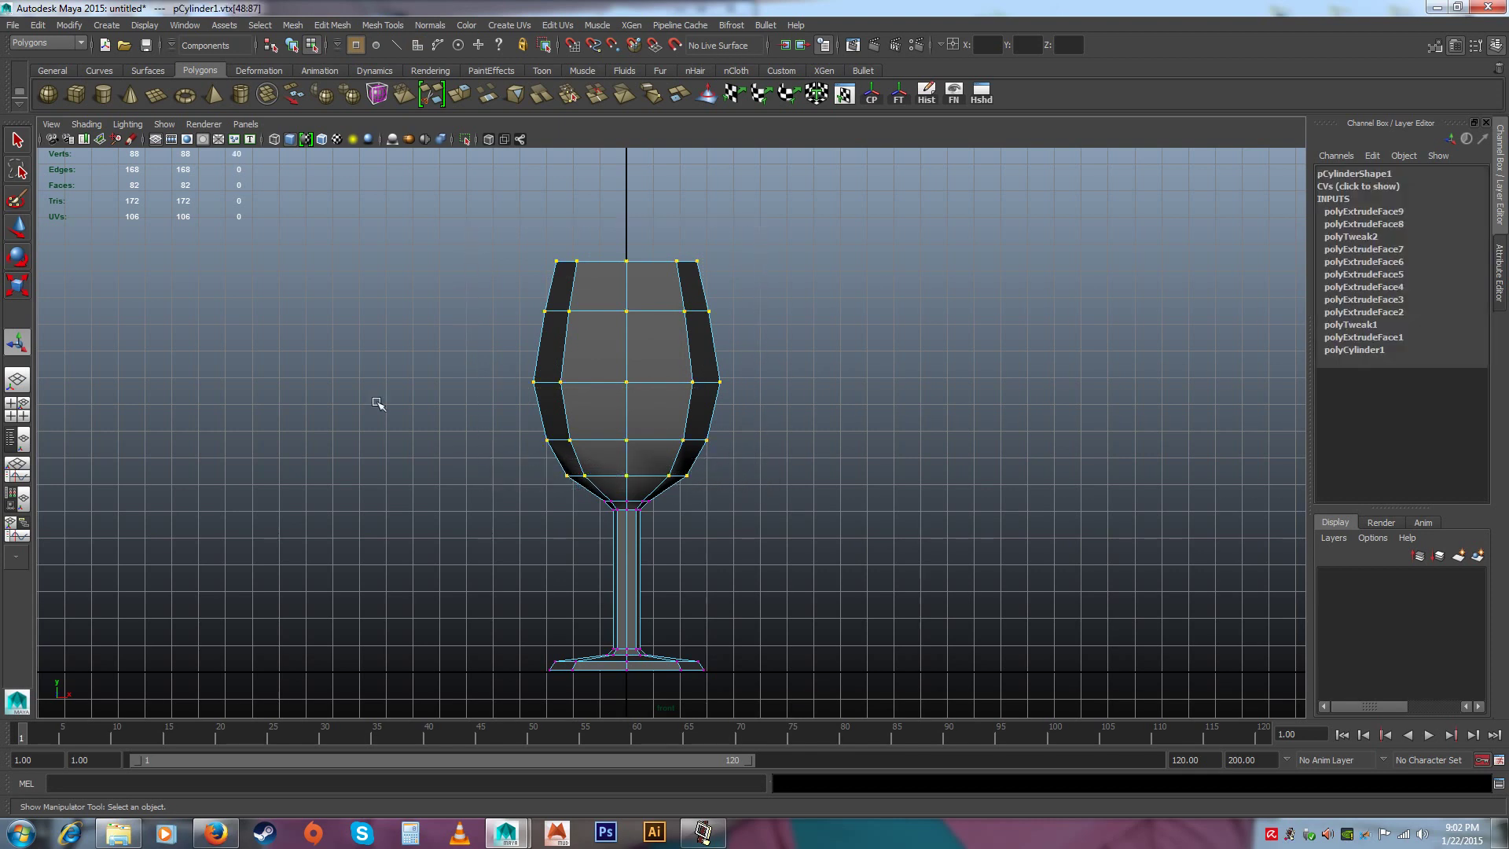
pyautogui.click(18, 288)
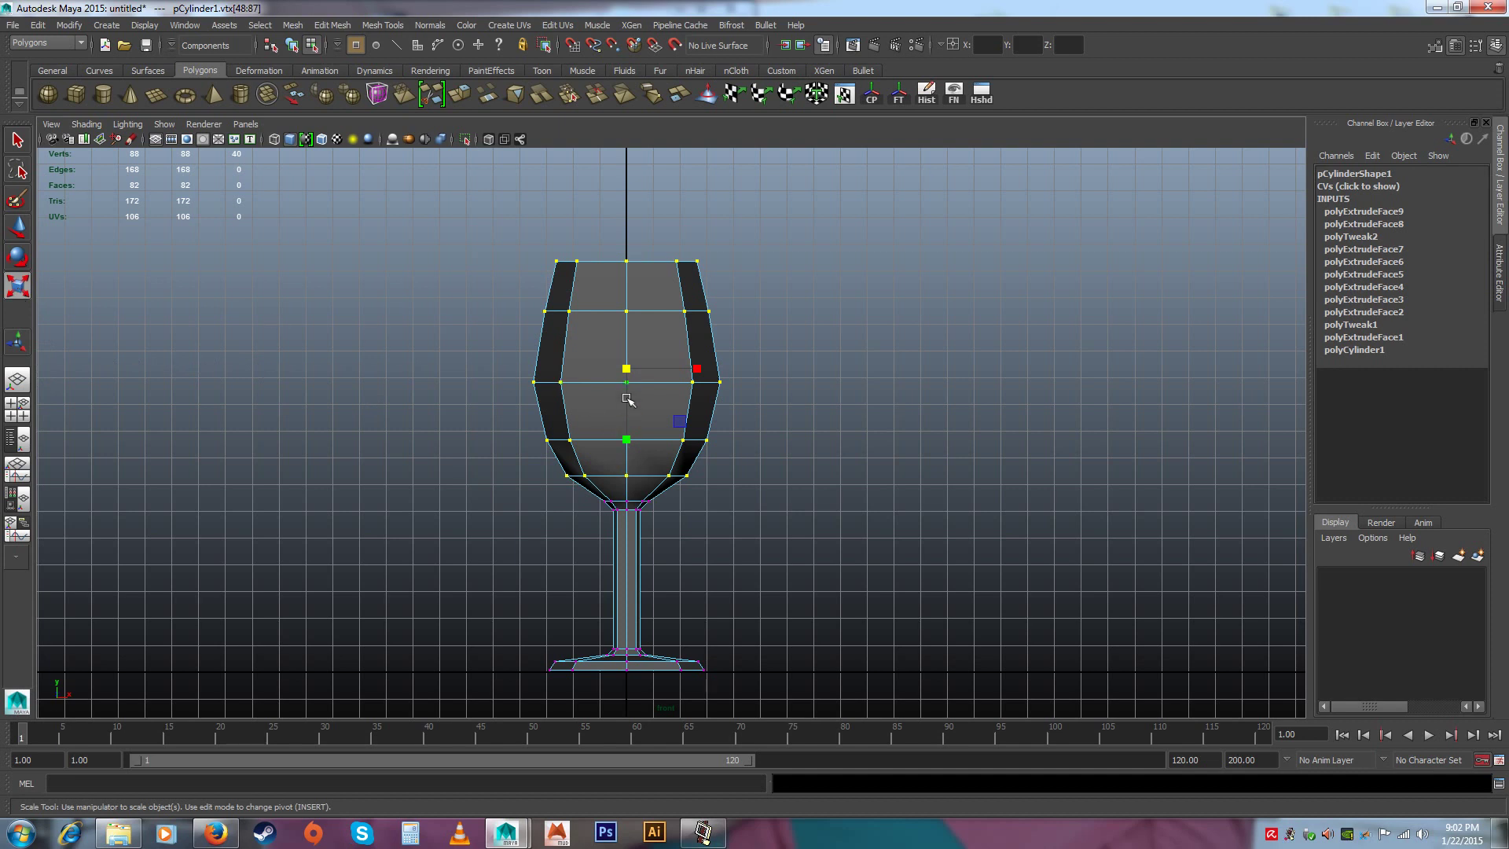
pyautogui.moveTo(628, 368); pyautogui.dragTo(602, 368)
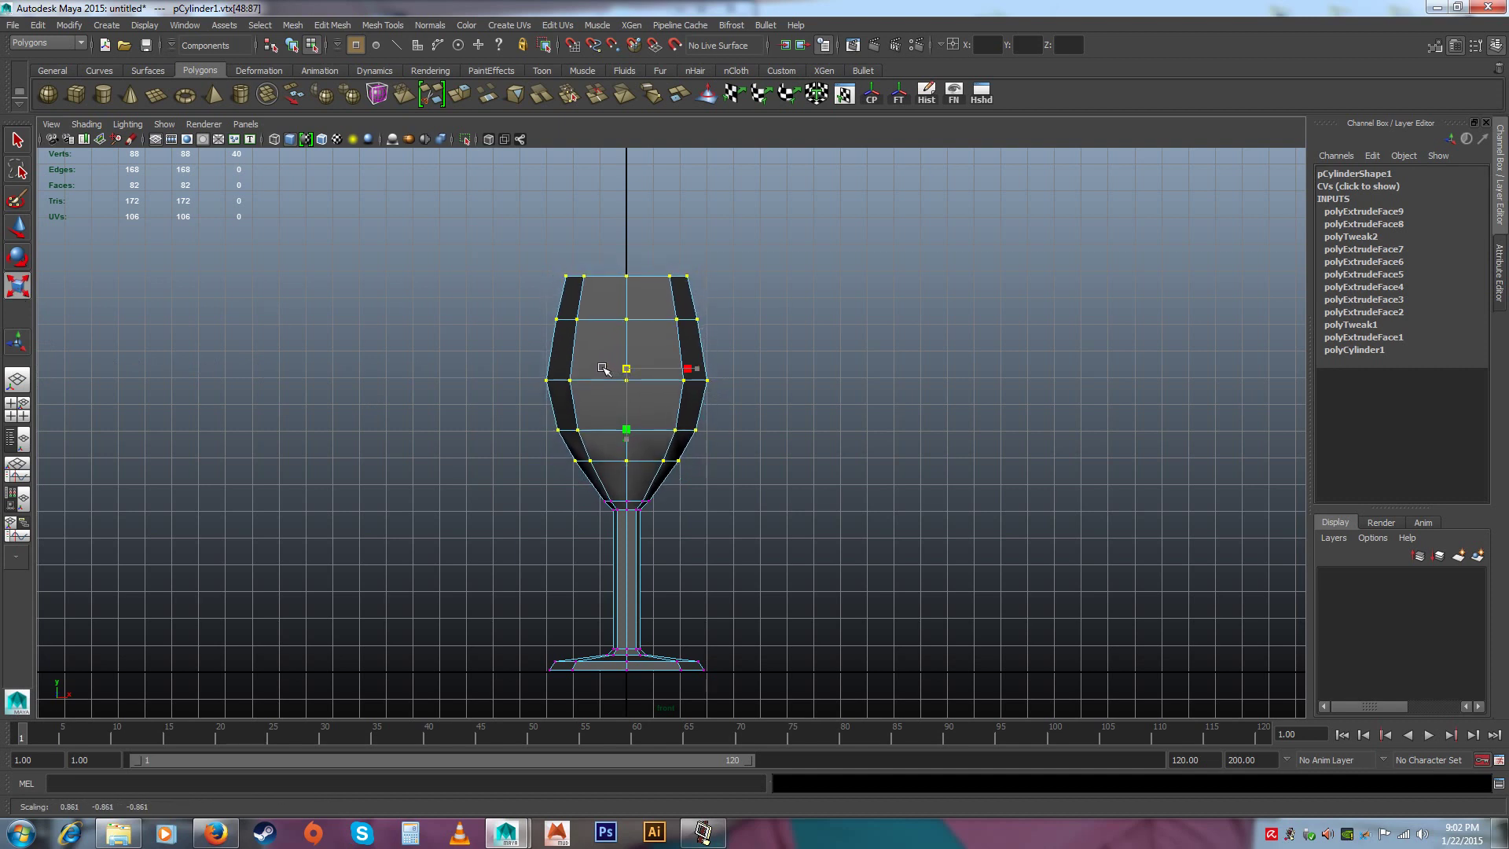
pyautogui.press('w')
pyautogui.moveTo(625, 295); pyautogui.dragTo(626, 314)
pyautogui.click(638, 413)
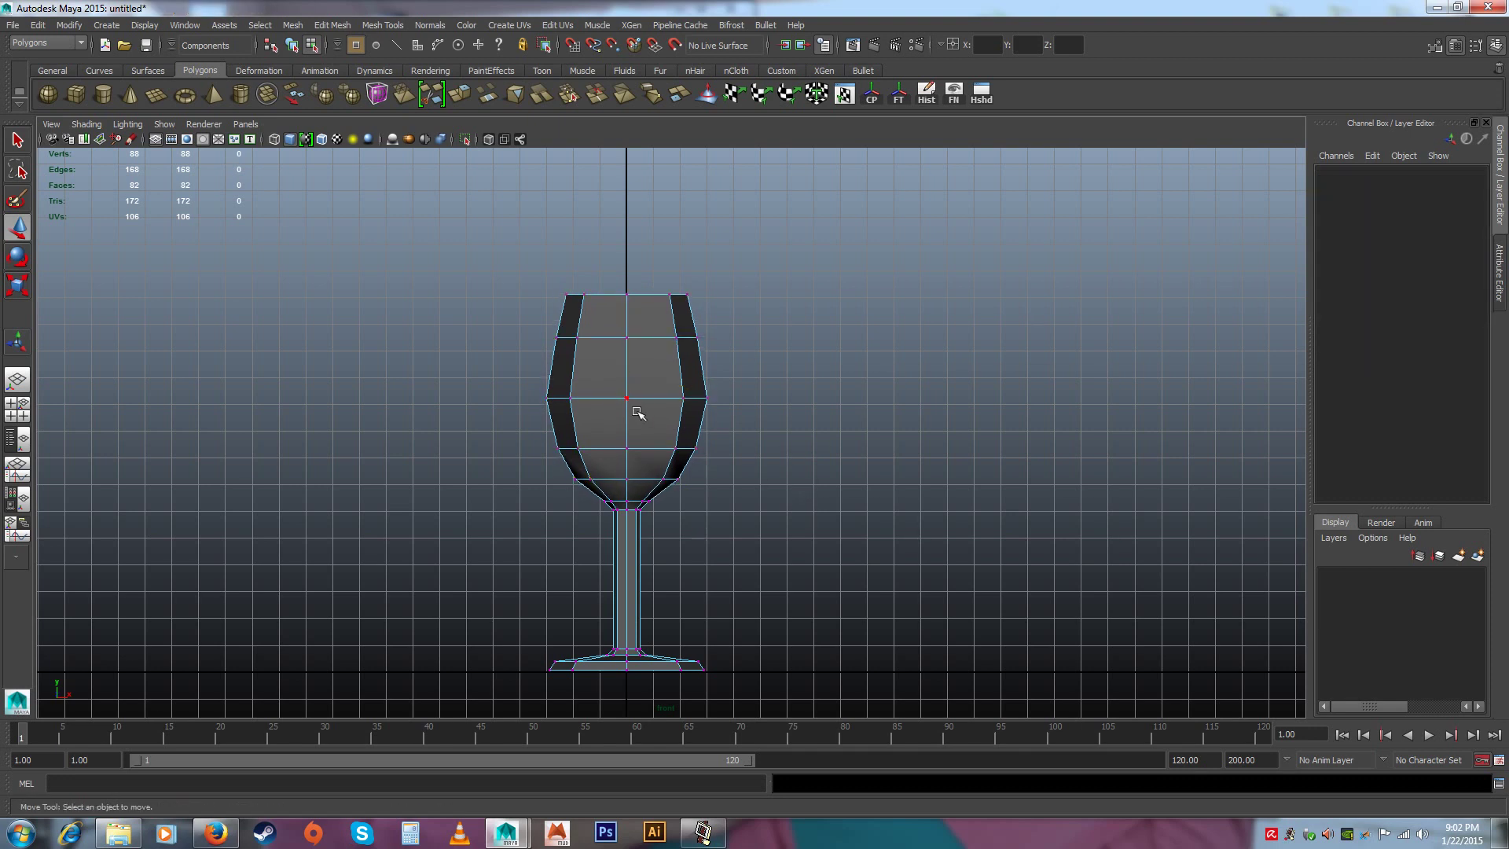
# Return to the perspective view and insert an edge loop around the middle of the stem
pyautogui.press('space')
pyautogui.press('space')
pyautogui.keyDown('alt'); pyautogui.moveTo(902, 374); pyautogui.dragTo(718, 478); pyautogui.keyUp('alt')
pyautogui.keyDown('alt'); pyautogui.moveTo(639, 404); pyautogui.dragTo(761, 327); pyautogui.keyUp('alt')
pyautogui.keyDown('alt'); pyautogui.moveTo(760, 327); pyautogui.dragTo(762, 479, button='right'); pyautogui.keyUp('alt')
pyautogui.keyDown('alt'); pyautogui.moveTo(761, 479); pyautogui.dragTo(798, 457); pyautogui.keyUp('alt')
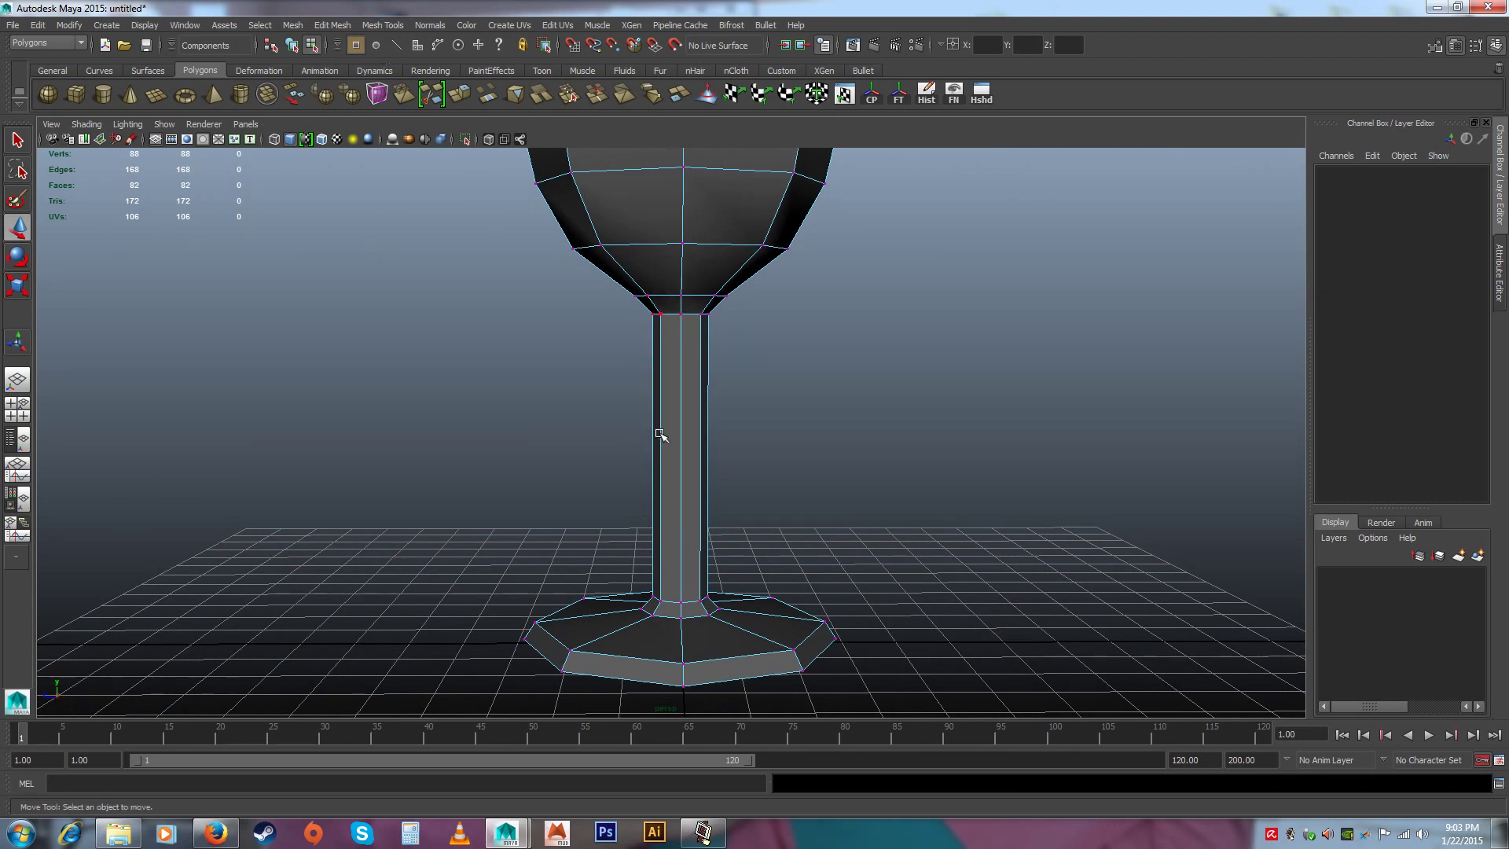
pyautogui.click(328, 26)
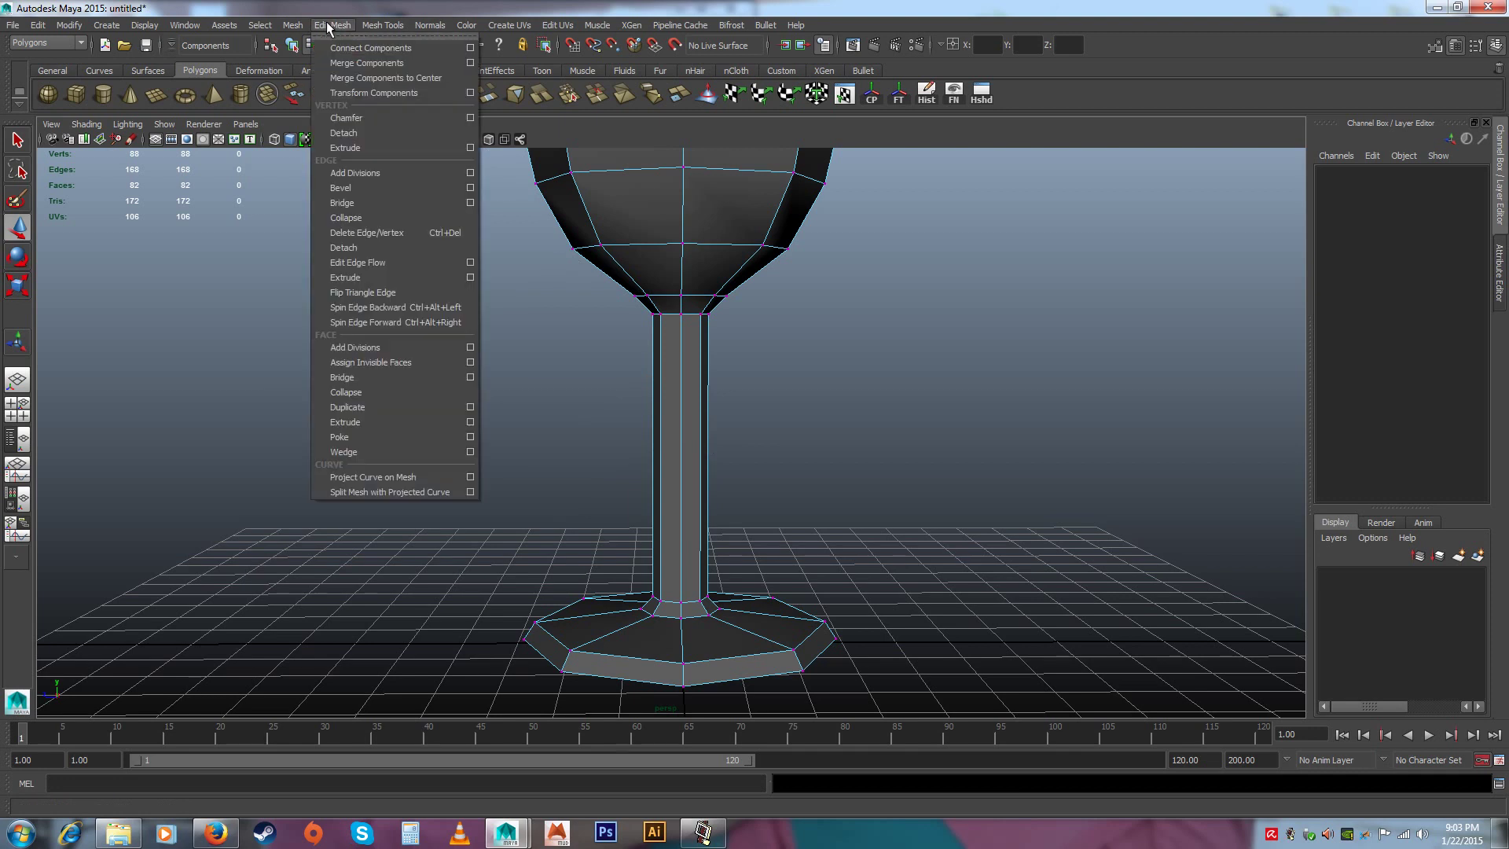
pyautogui.moveTo(383, 25)
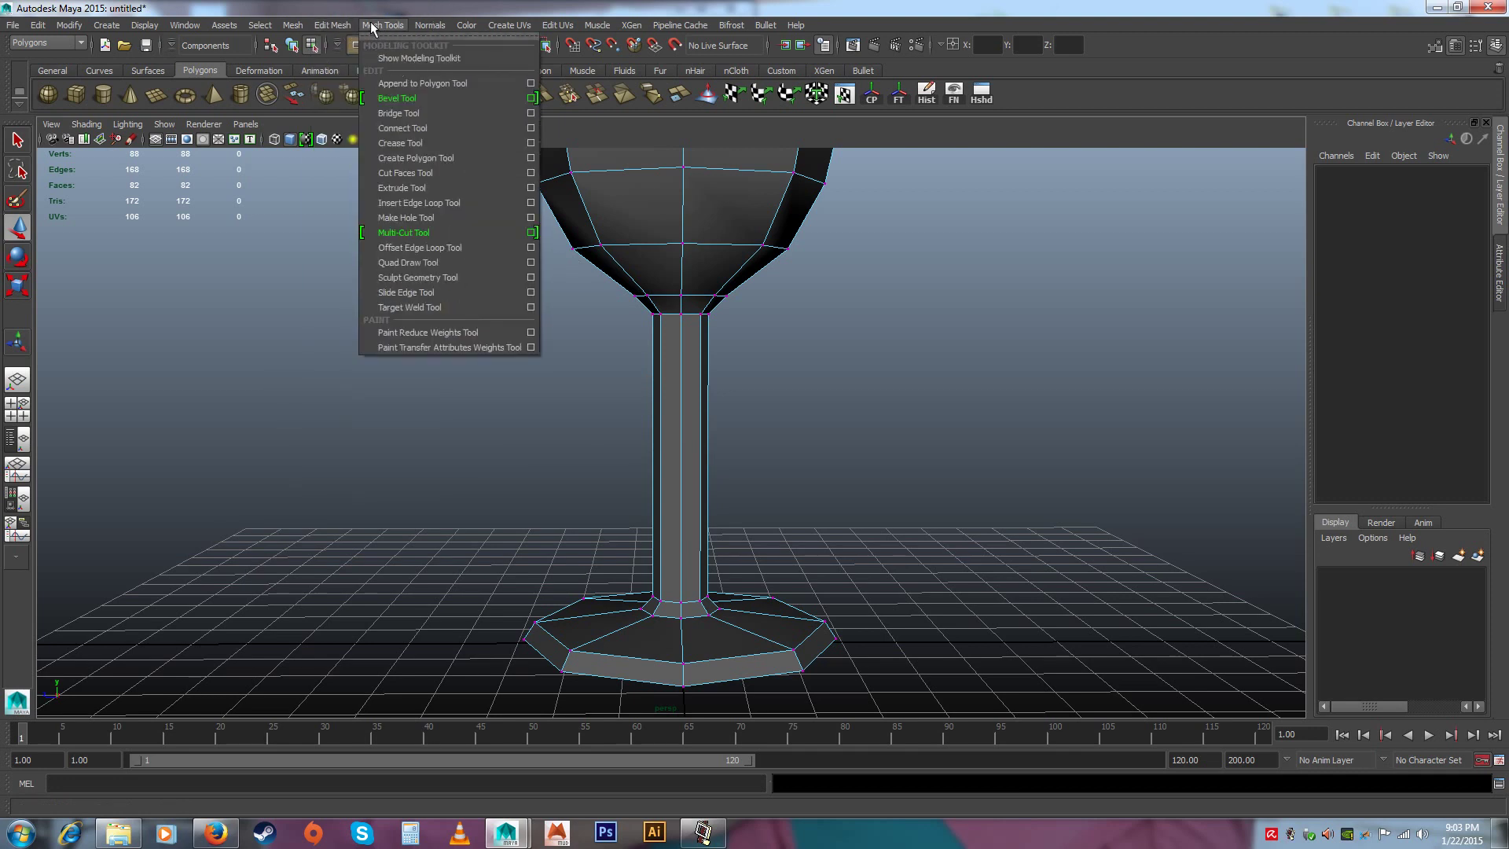
pyautogui.click(400, 202)
pyautogui.moveTo(692, 470); pyautogui.dragTo(685, 463)
pyautogui.press('w')
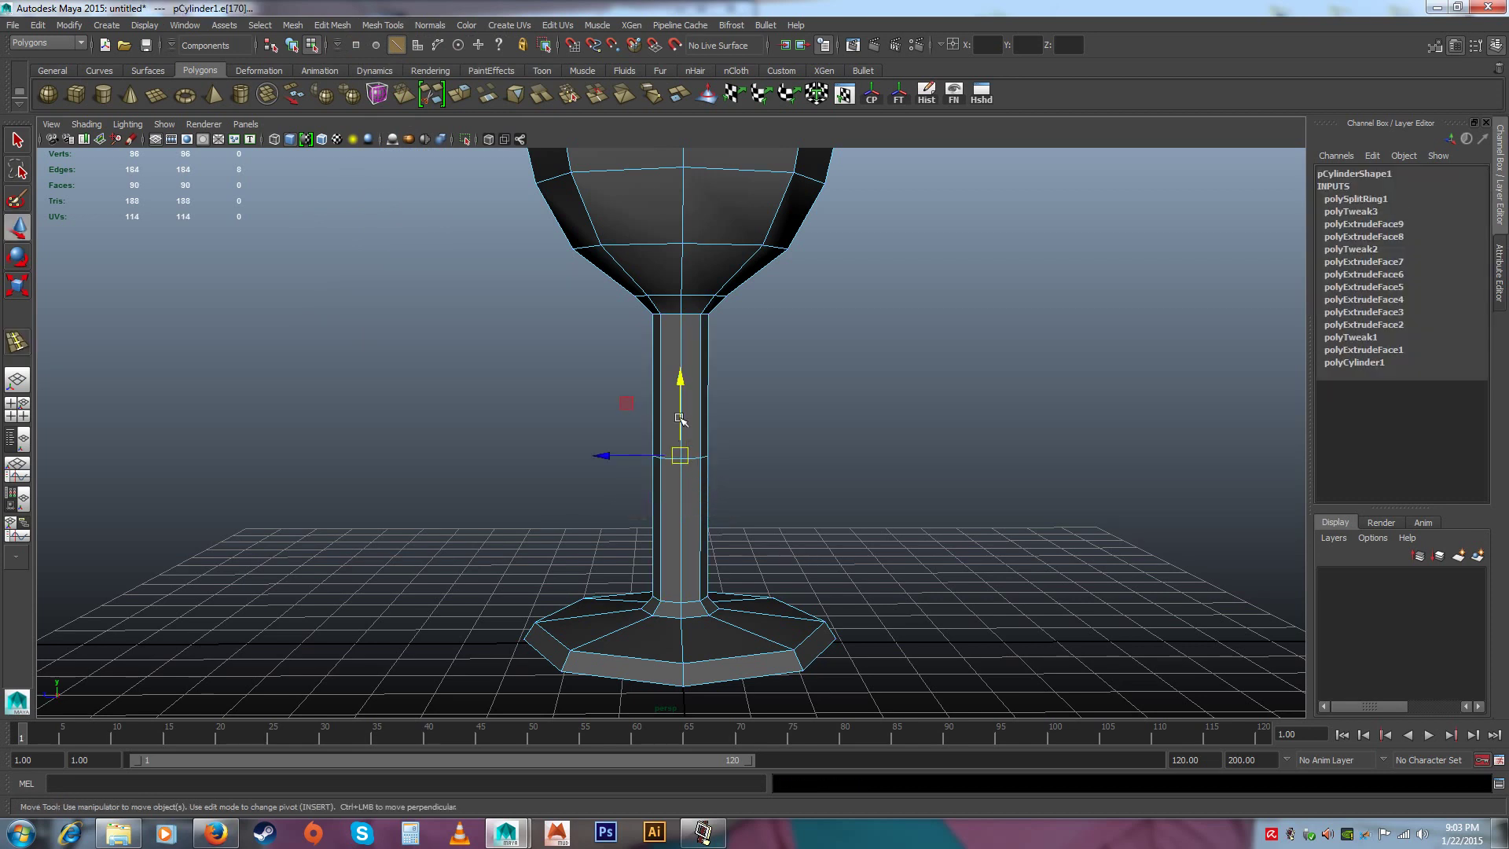
# Try to select the stem's middle edge loop by picking its edges one by one for scaling
pyautogui.rightClick(664, 398)
pyautogui.moveTo(662, 397); pyautogui.dragTo(662, 368, button='right')
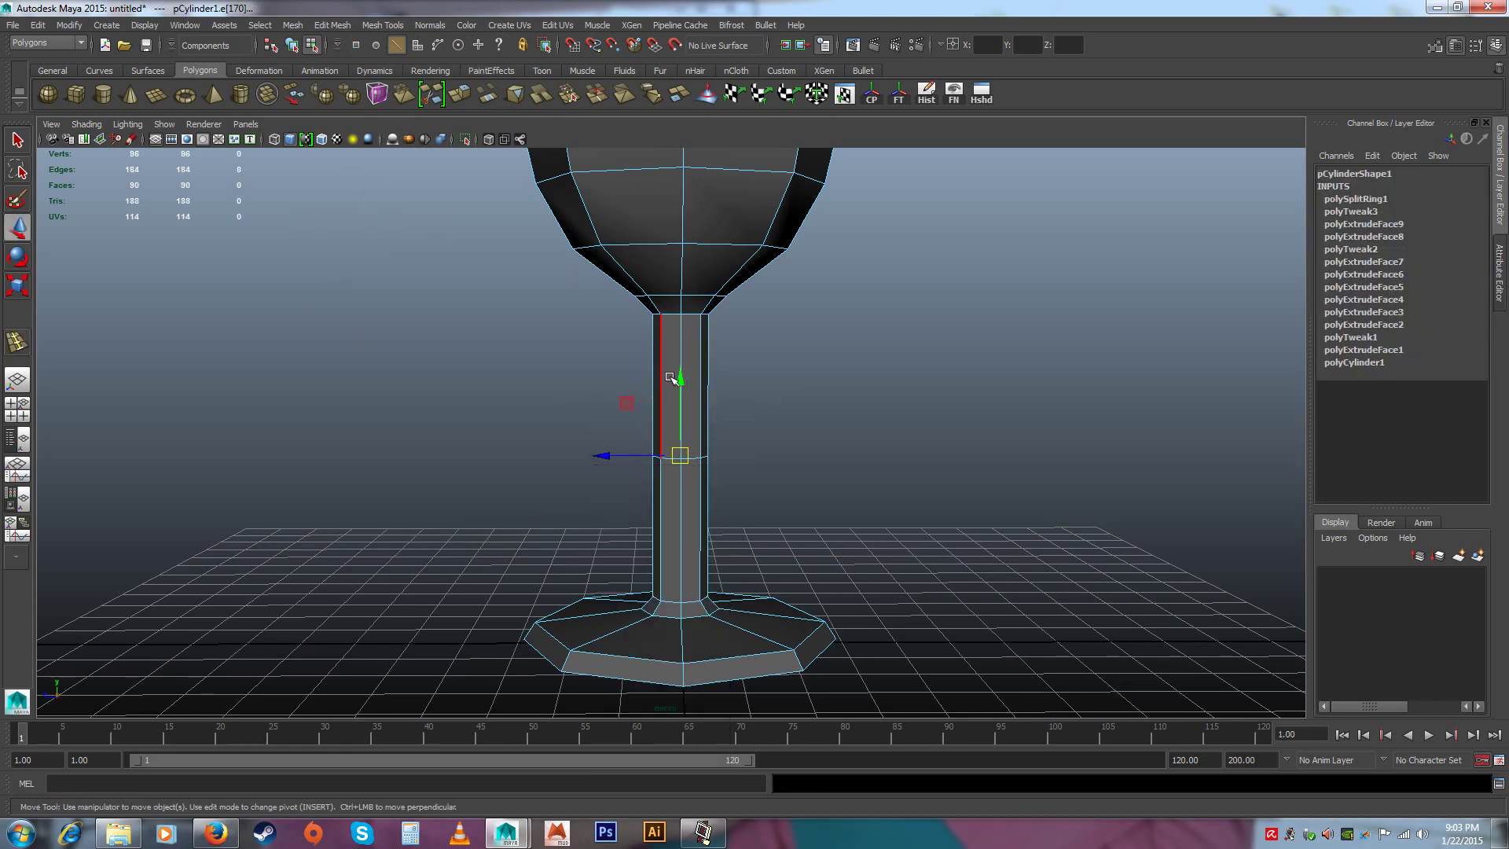
pyautogui.click(738, 475)
pyautogui.click(692, 458)
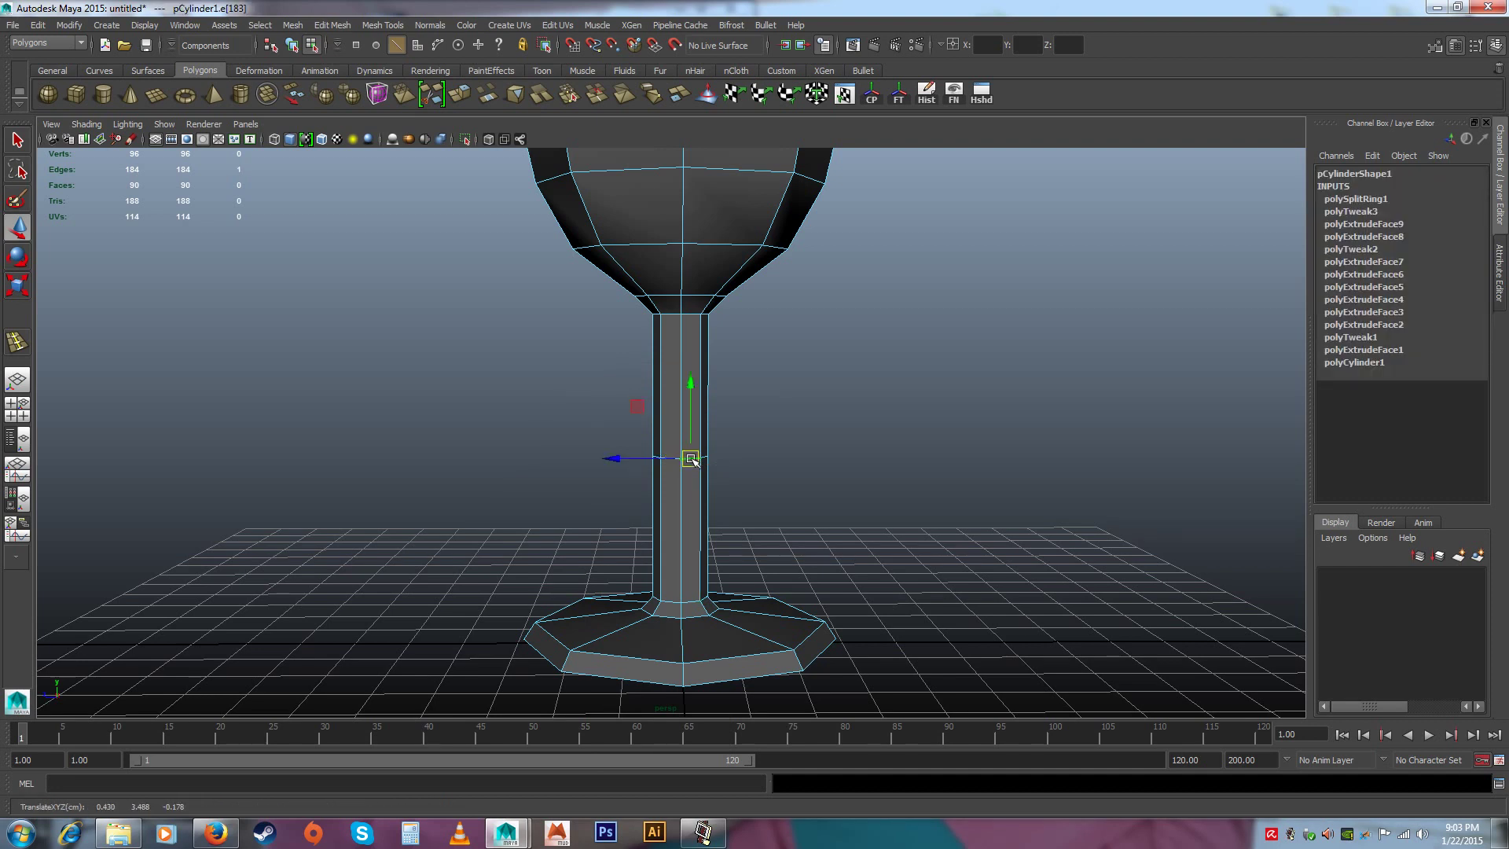
pyautogui.keyDown('alt'); pyautogui.moveTo(739, 465); pyautogui.dragTo(886, 704, button='right'); pyautogui.keyUp('alt')
pyautogui.click(778, 520)
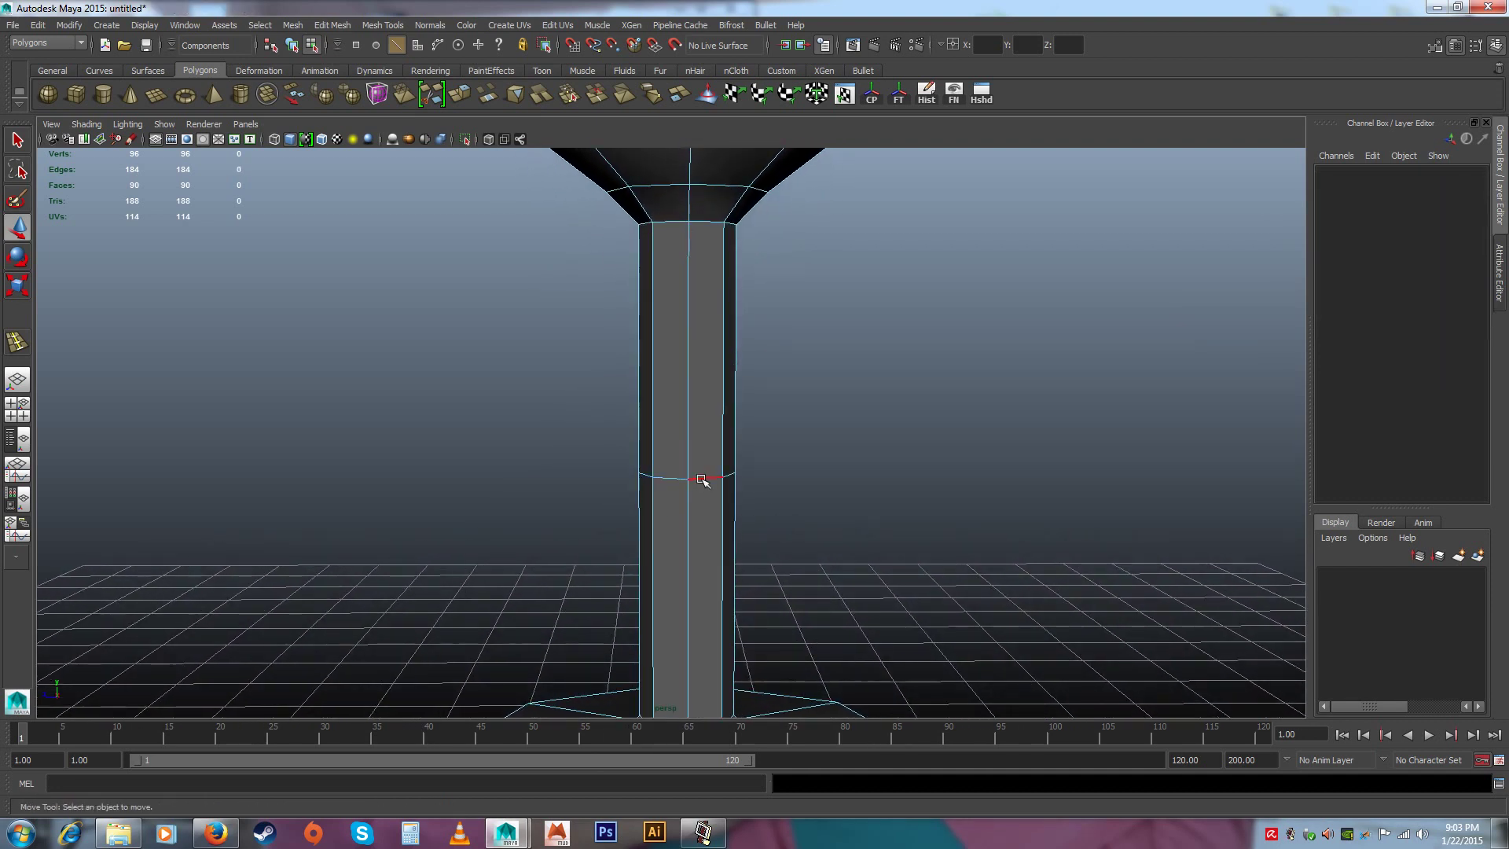
pyautogui.click(701, 478)
pyautogui.moveTo(778, 487)
pyautogui.keyDown('alt'); pyautogui.mouseDown()
pyautogui.moveTo(793, 519)
pyautogui.moveTo(791, 481)
pyautogui.mouseUp(); pyautogui.keyUp('alt')
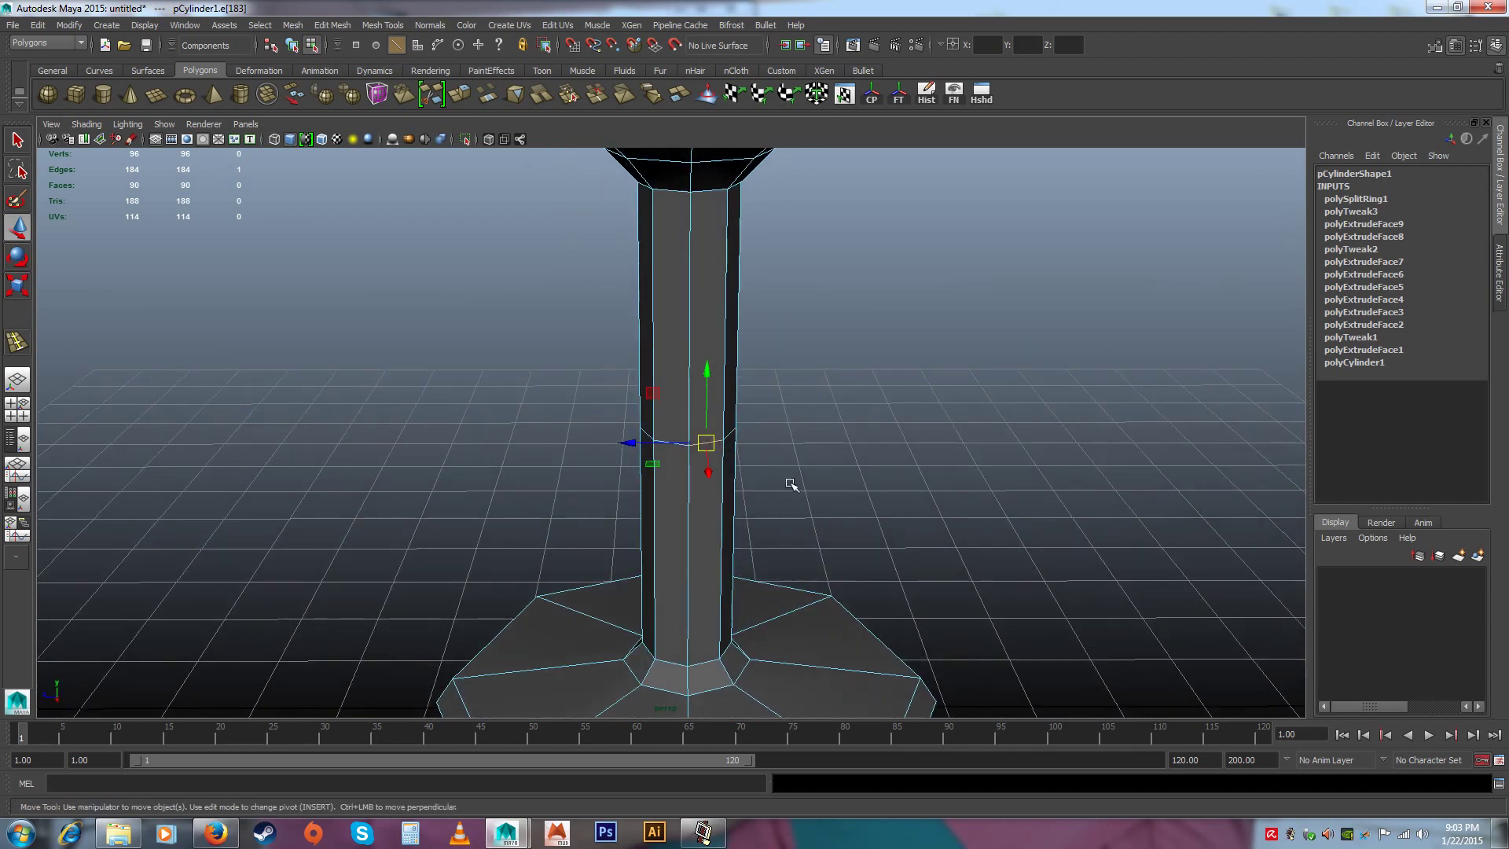
pyautogui.press('r')
pyautogui.click(804, 490)
pyautogui.click(710, 443)
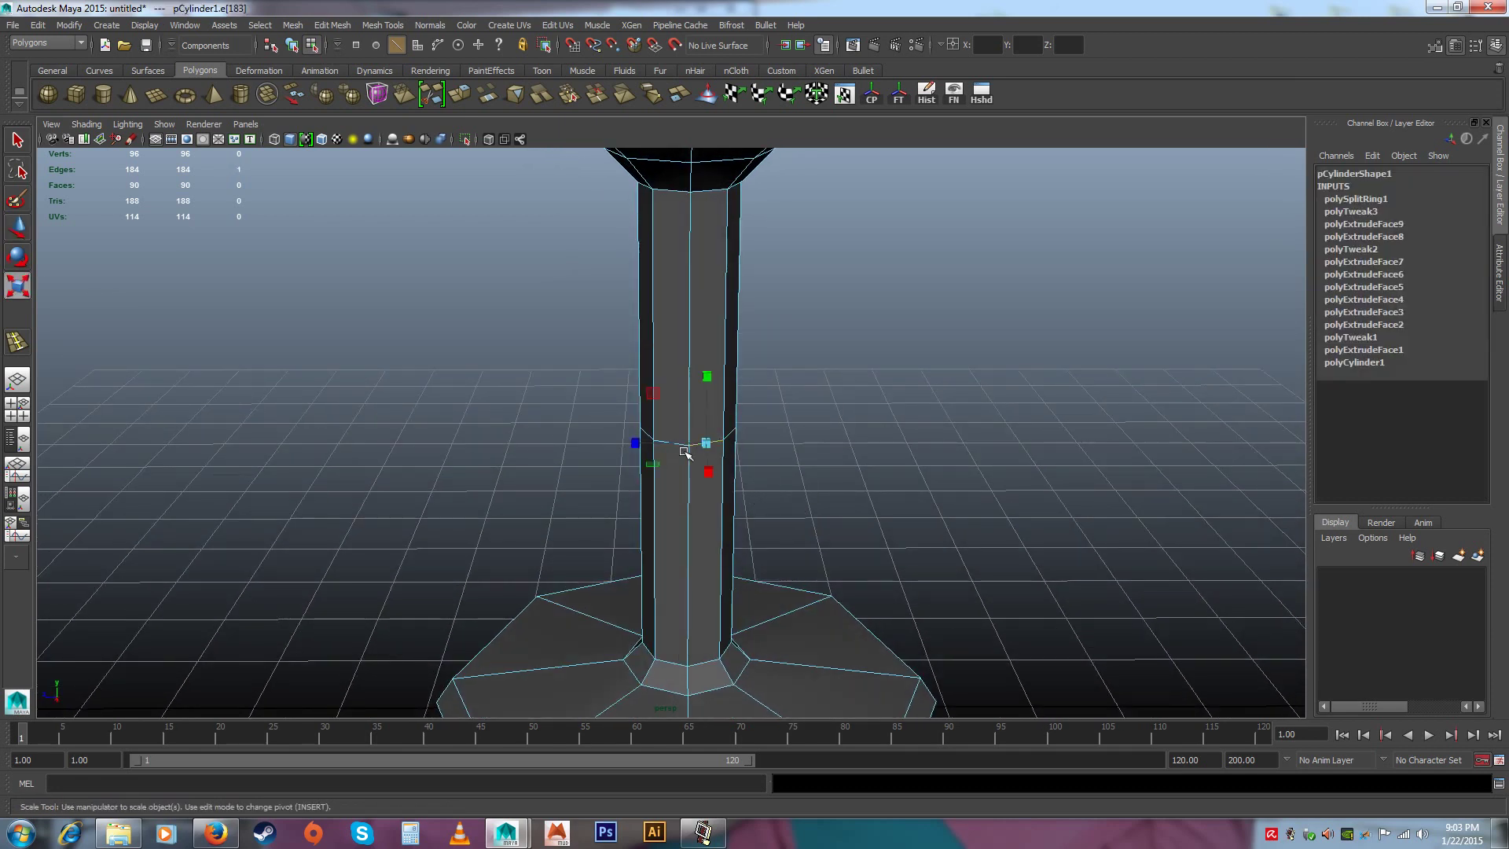
pyautogui.keyDown('alt'); pyautogui.moveTo(849, 472); pyautogui.dragTo(790, 488); pyautogui.keyUp('alt')
pyautogui.keyDown('shift'); pyautogui.click(816, 467); pyautogui.keyUp('shift')
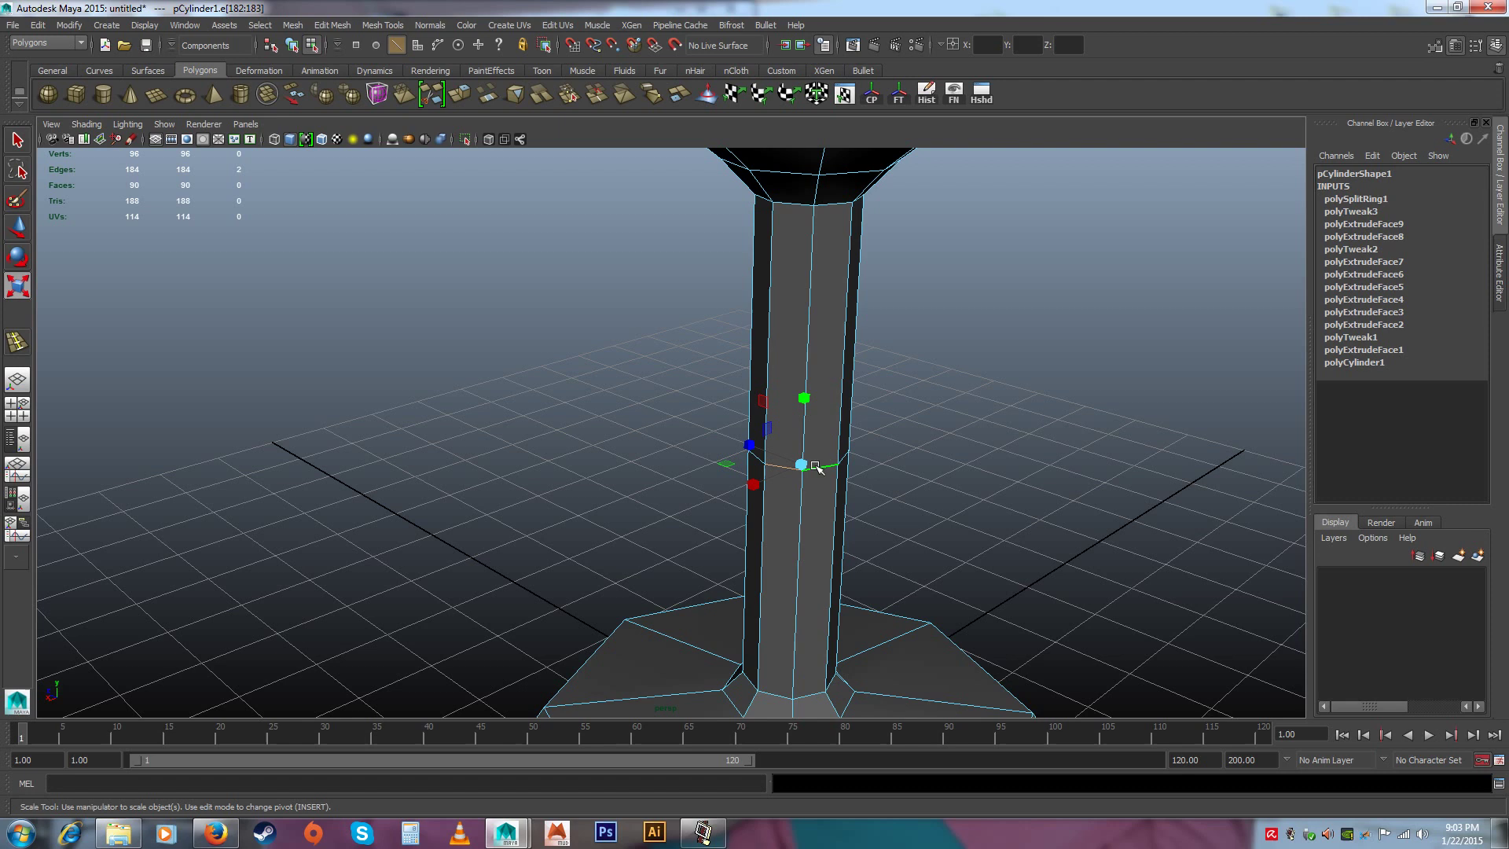
pyautogui.keyDown('alt'); pyautogui.moveTo(878, 511); pyautogui.dragTo(927, 467); pyautogui.keyUp('alt')
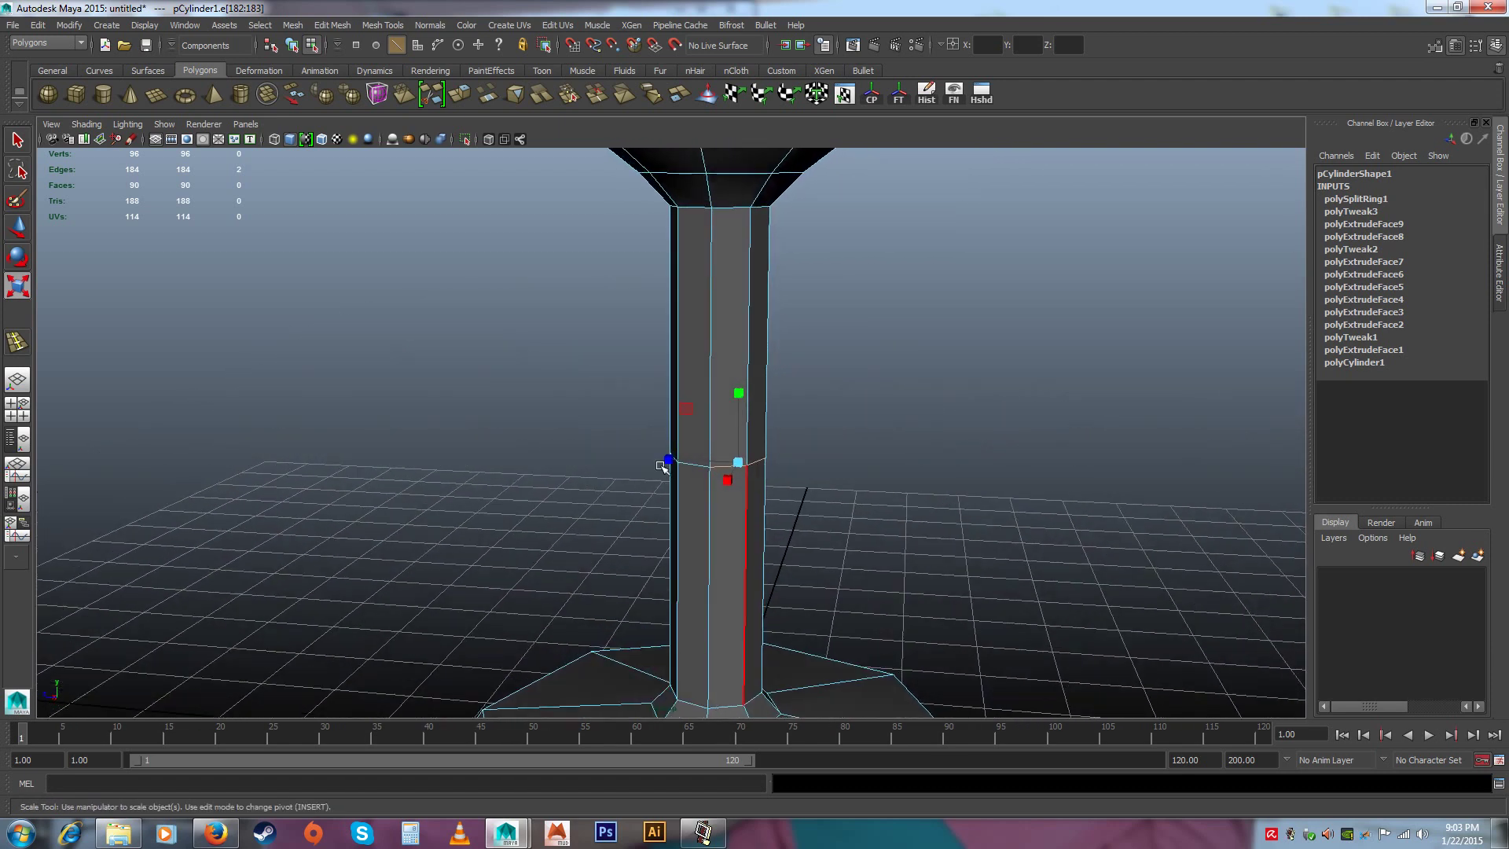
# Select all edges around the stem's middle, then deselect the vertical edges above and below so only the loop remains
pyautogui.moveTo(580, 391); pyautogui.dragTo(961, 540)
pyautogui.keyDown('alt'); pyautogui.moveTo(960, 540); pyautogui.dragTo(943, 511); pyautogui.keyUp('alt')
pyautogui.keyDown('ctrl'); pyautogui.moveTo(659, 618); pyautogui.dragTo(856, 628); pyautogui.keyUp('ctrl')
pyautogui.keyDown('ctrl'); pyautogui.moveTo(651, 297); pyautogui.dragTo(887, 395); pyautogui.keyUp('ctrl')
pyautogui.keyDown('alt'); pyautogui.moveTo(909, 471); pyautogui.dragTo(660, 431); pyautogui.keyUp('alt')
pyautogui.keyDown('alt'); pyautogui.moveTo(818, 464); pyautogui.dragTo(969, 425); pyautogui.keyUp('alt')
# Undo the last scaling of the stem's middle edge loop and frame the selected loop up close
pyautogui.hotkey('ctrl', 'z')
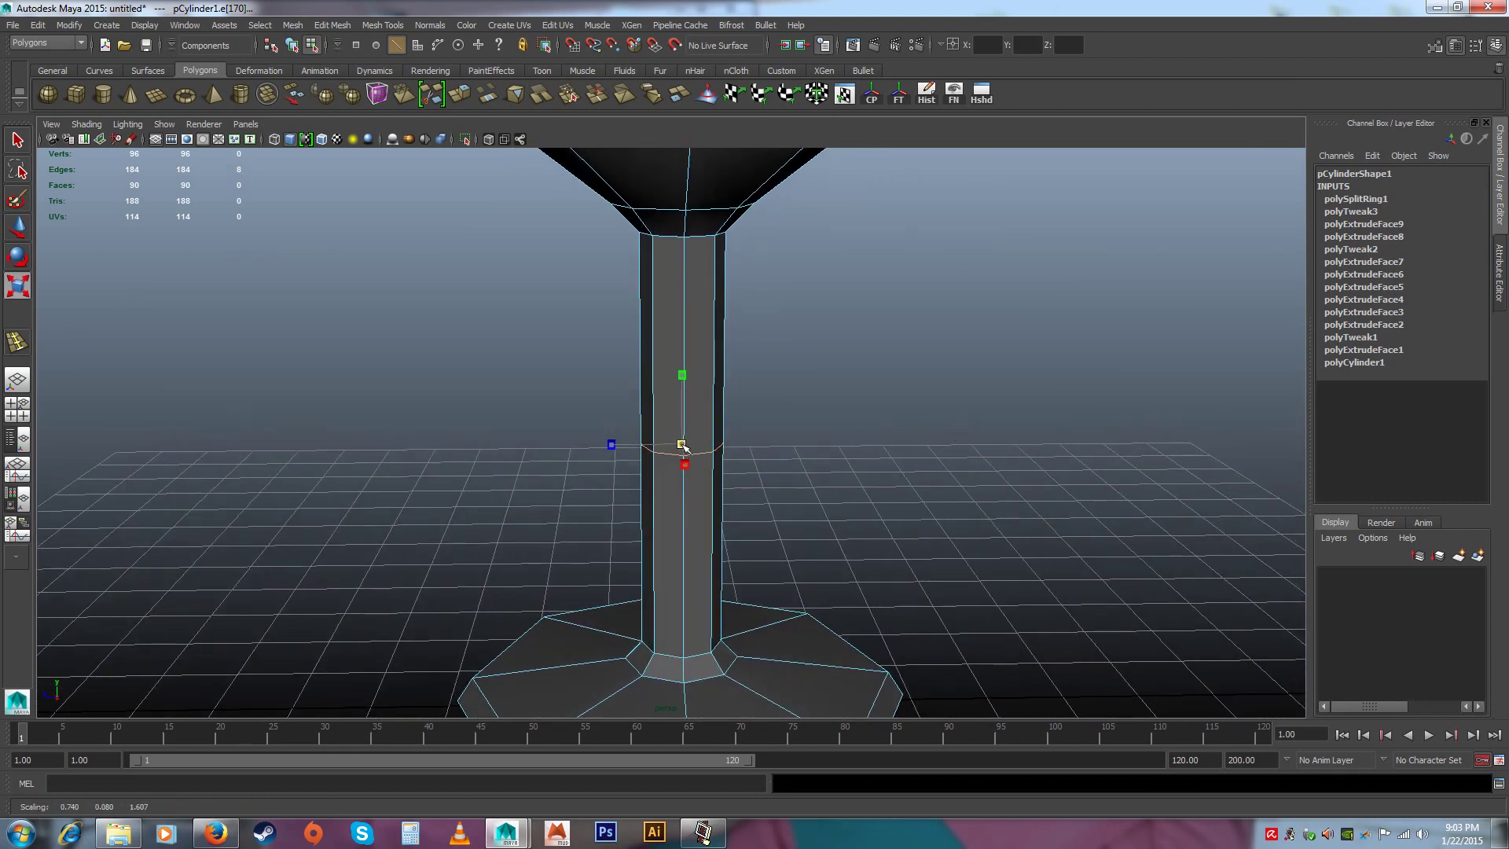
pyautogui.keyDown('alt'); pyautogui.moveTo(682, 445); pyautogui.dragTo(634, 456); pyautogui.keyUp('alt')
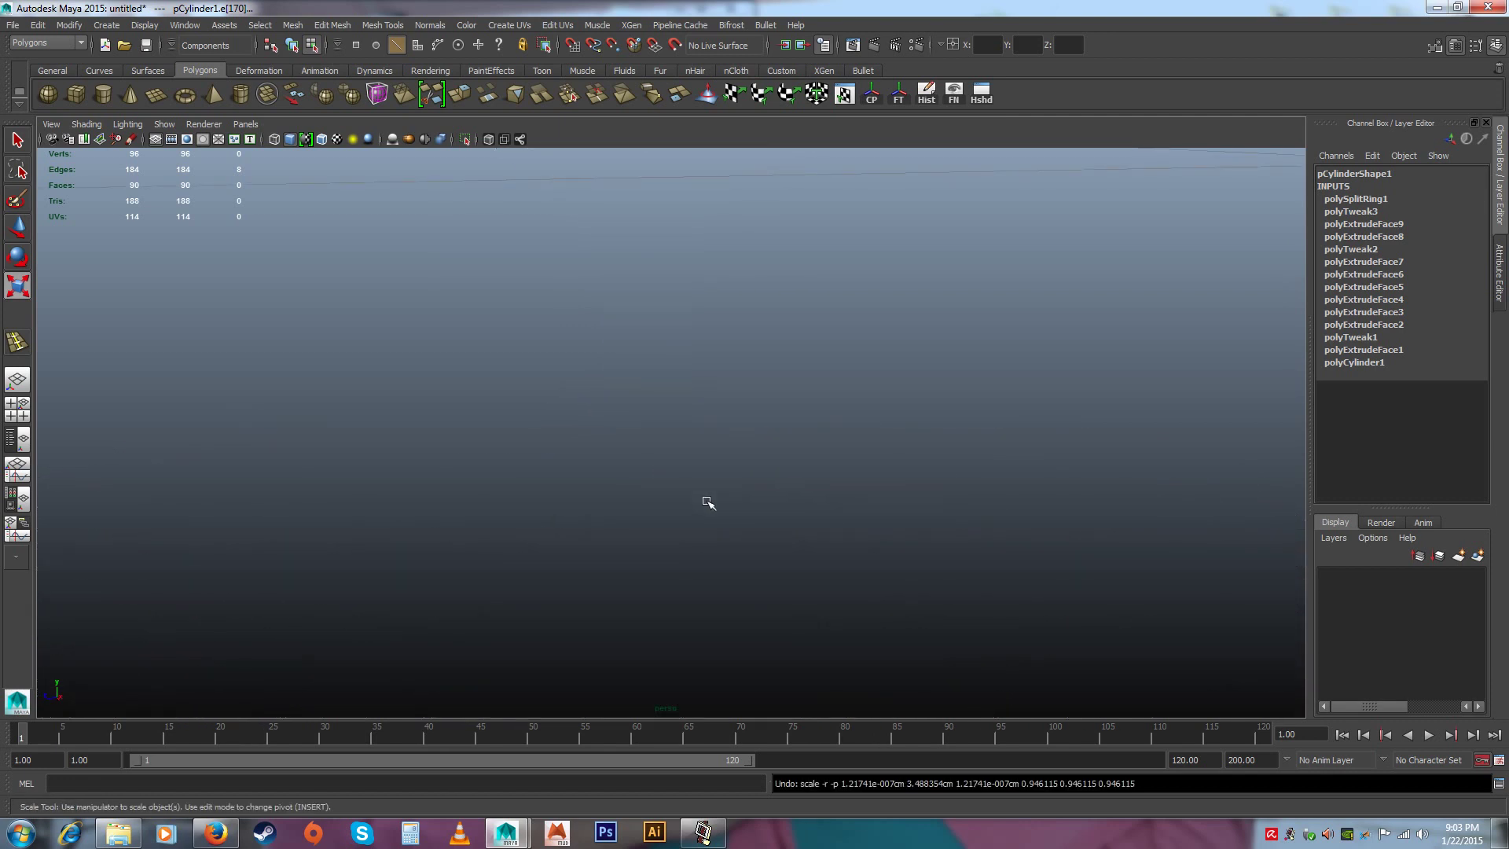
pyautogui.press('f')
pyautogui.keyDown('alt'); pyautogui.moveTo(704, 502); pyautogui.dragTo(660, 289, button='right'); pyautogui.keyUp('alt')
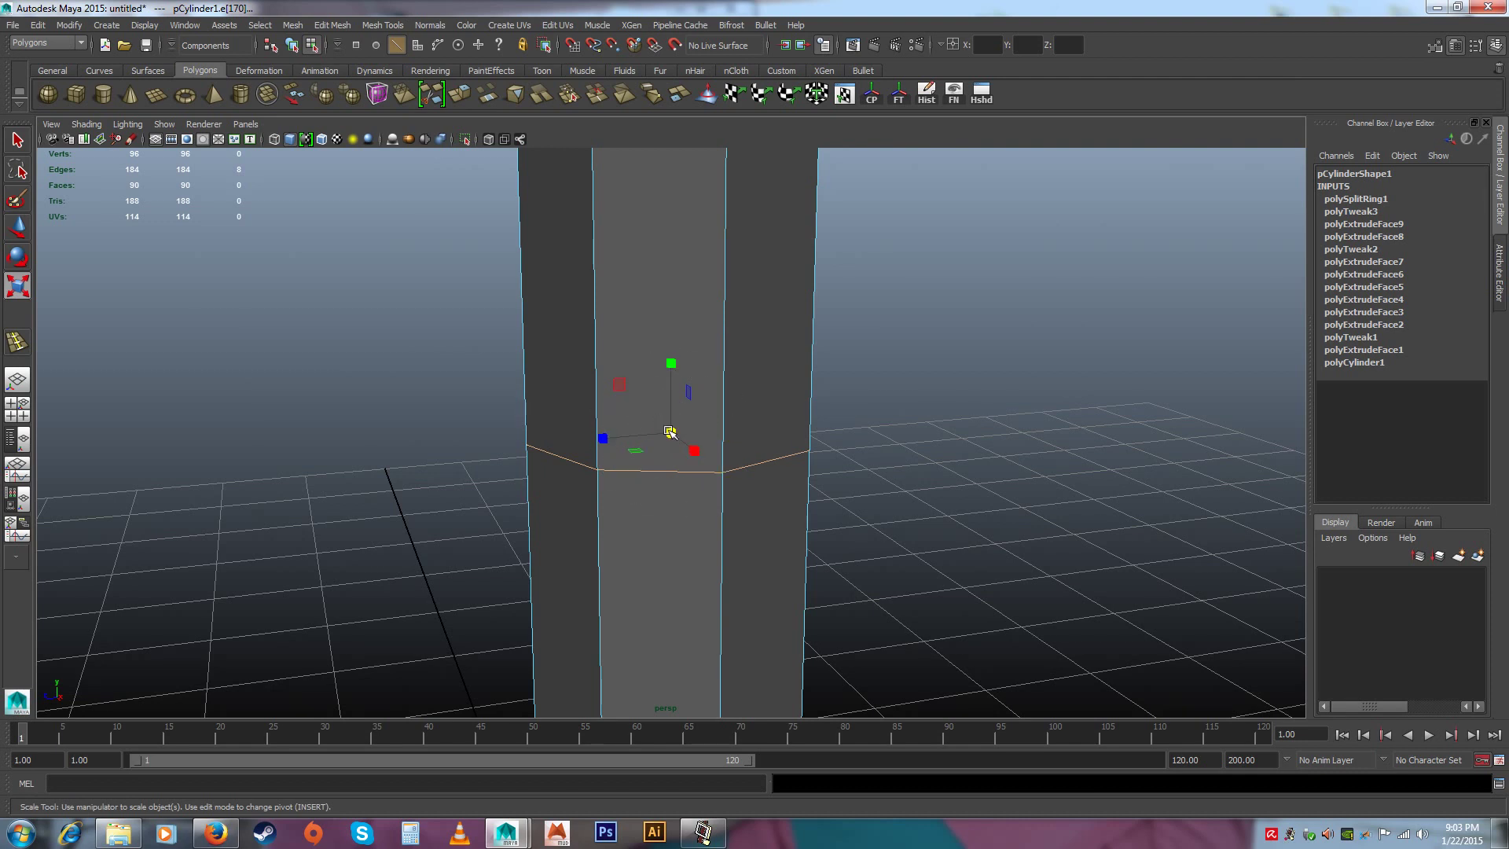
# Scale the stem's middle edge loop slightly inward, raise it a little along the stem, and clear the selection
pyautogui.moveTo(670, 433); pyautogui.dragTo(637, 422)
pyautogui.keyDown('alt'); pyautogui.moveTo(973, 512); pyautogui.dragTo(761, 398, button='right'); pyautogui.keyUp('alt')
pyautogui.press('w')
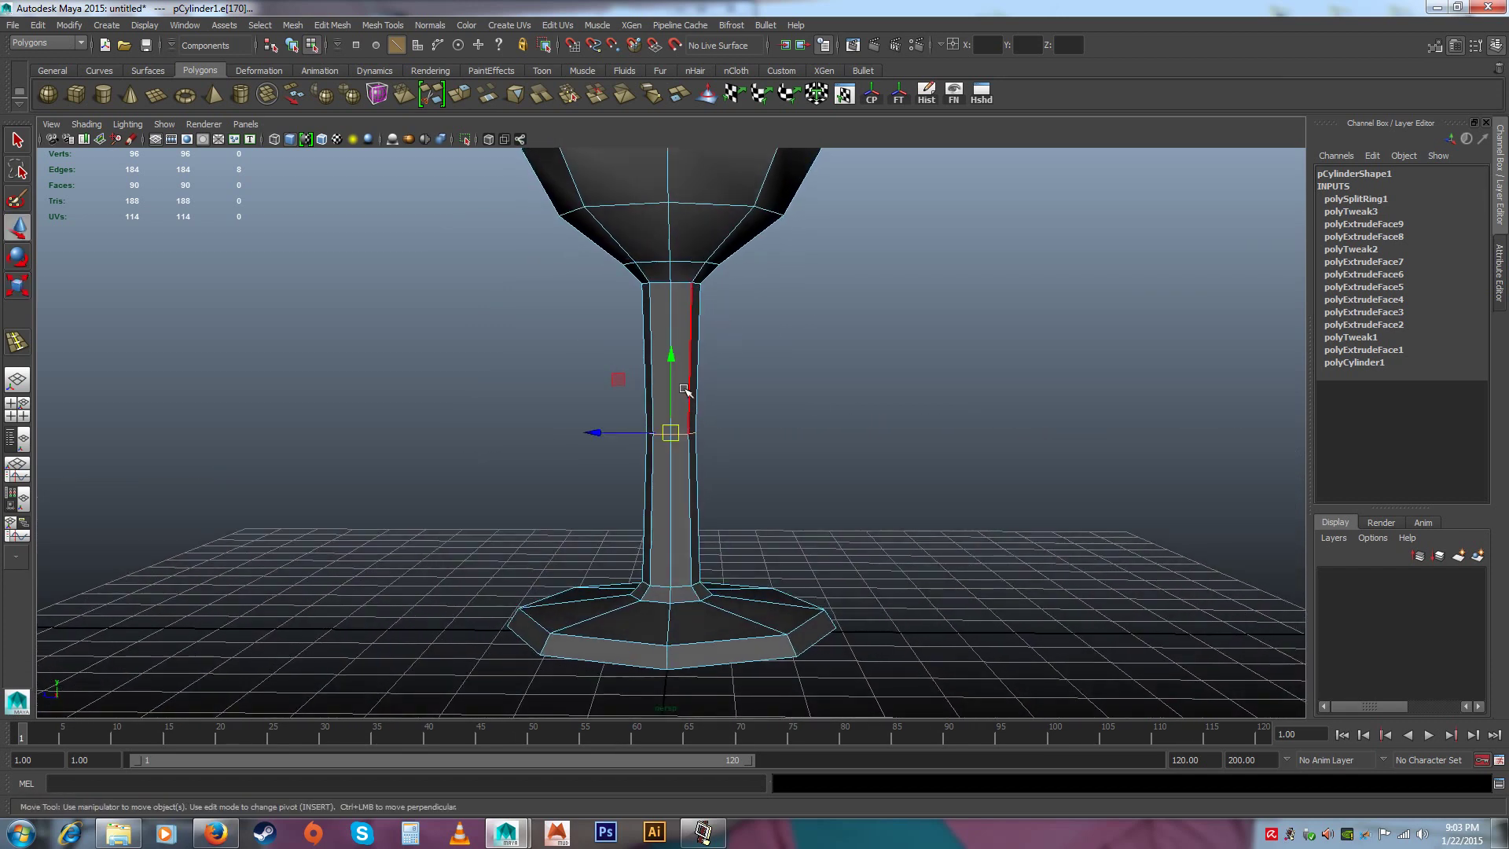
pyautogui.moveTo(673, 370); pyautogui.dragTo(672, 354)
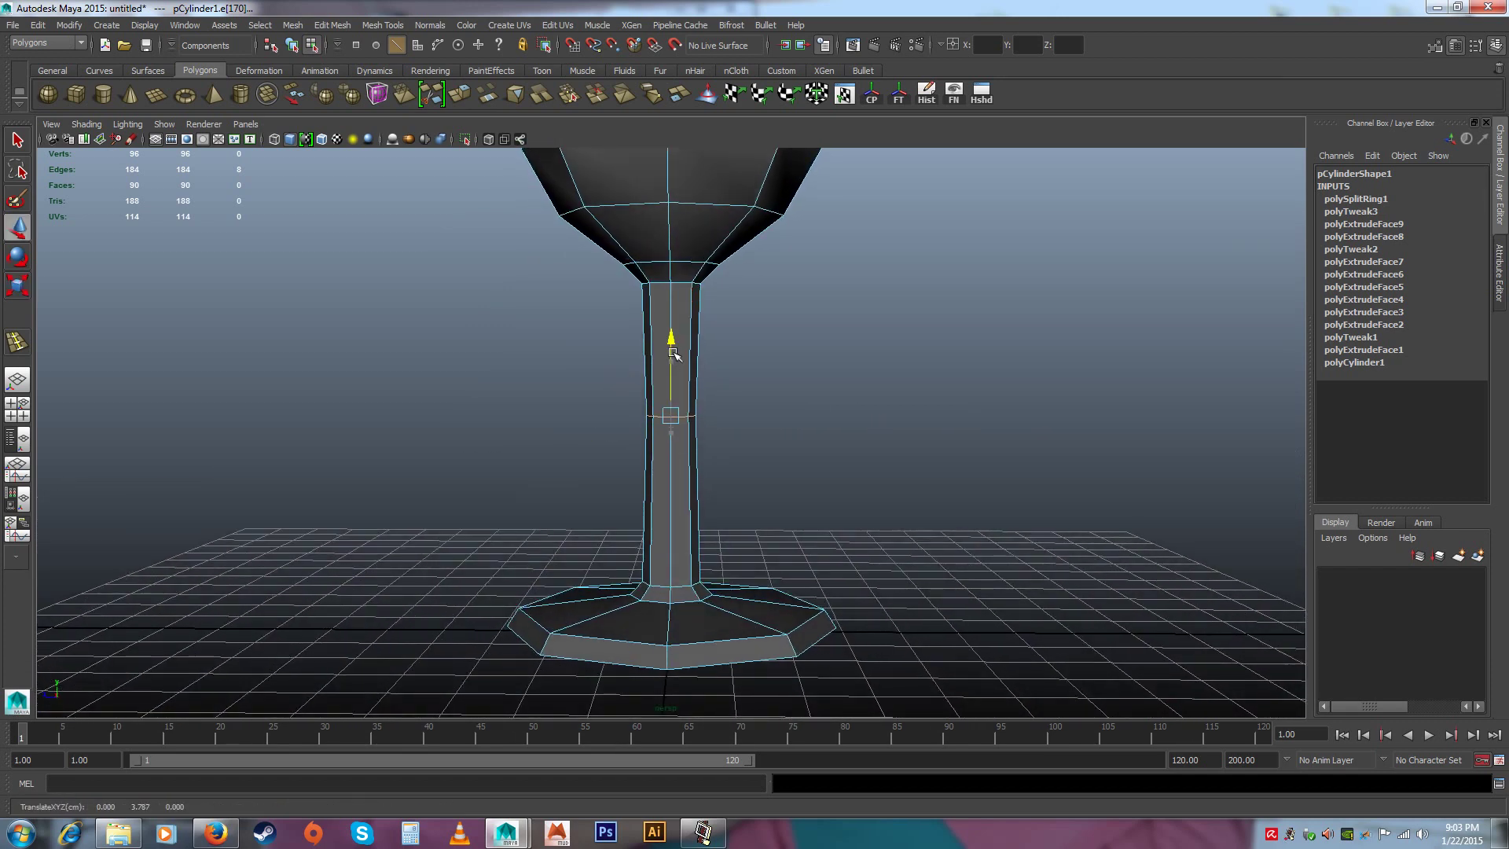
pyautogui.click(768, 411)
# Select all the stem's faces, scale them to make the stem thinner, and stretch them vertically back toward the bowl and base
pyautogui.keyDown('alt'); pyautogui.moveTo(828, 492); pyautogui.dragTo(749, 491, button='right'); pyautogui.keyUp('alt')
pyautogui.rightClick(653, 450)
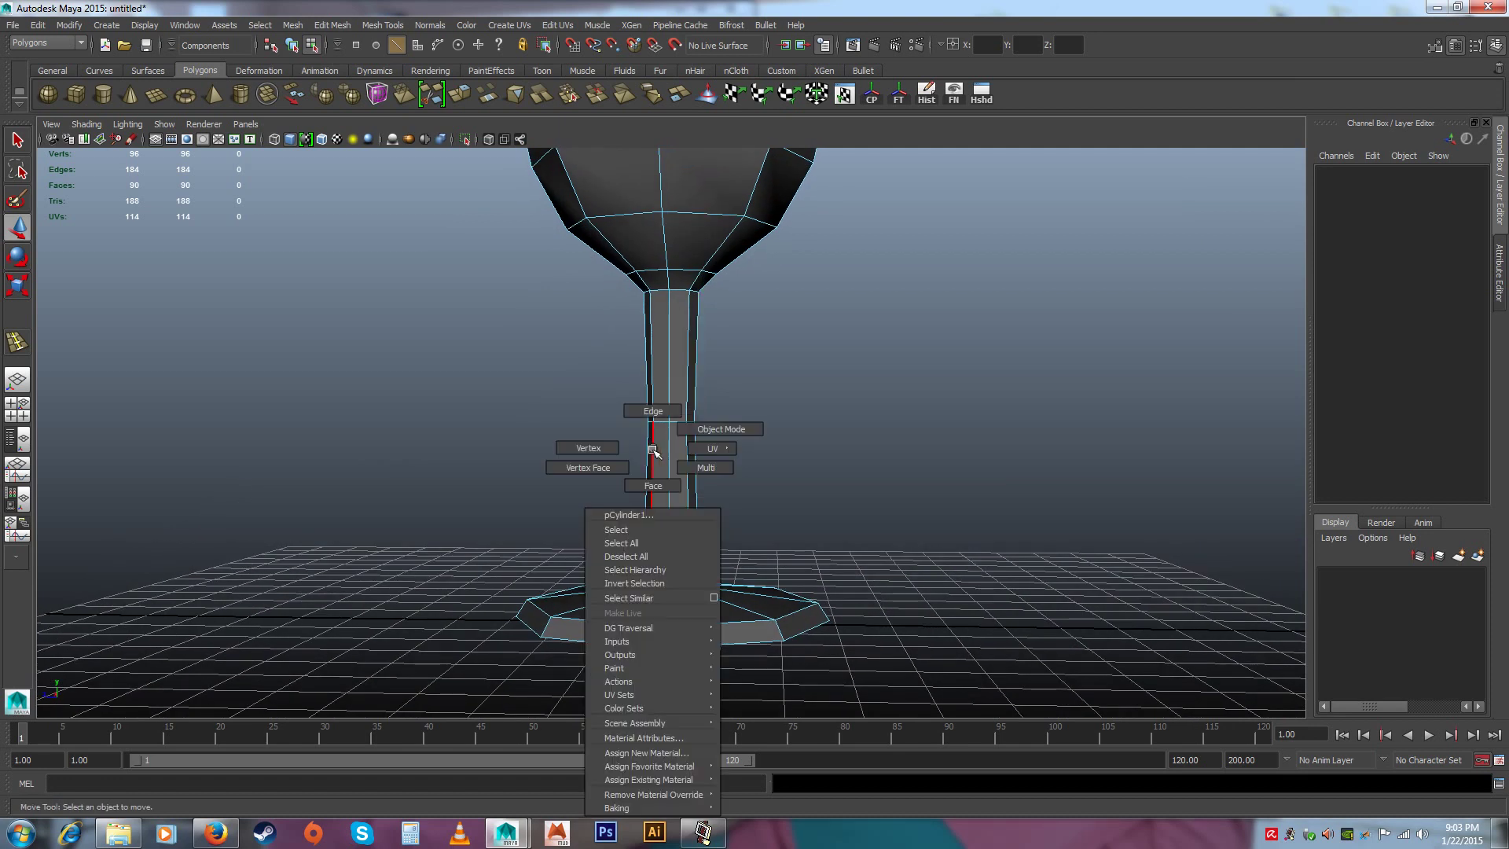
pyautogui.click(672, 485)
pyautogui.moveTo(606, 361); pyautogui.dragTo(806, 501)
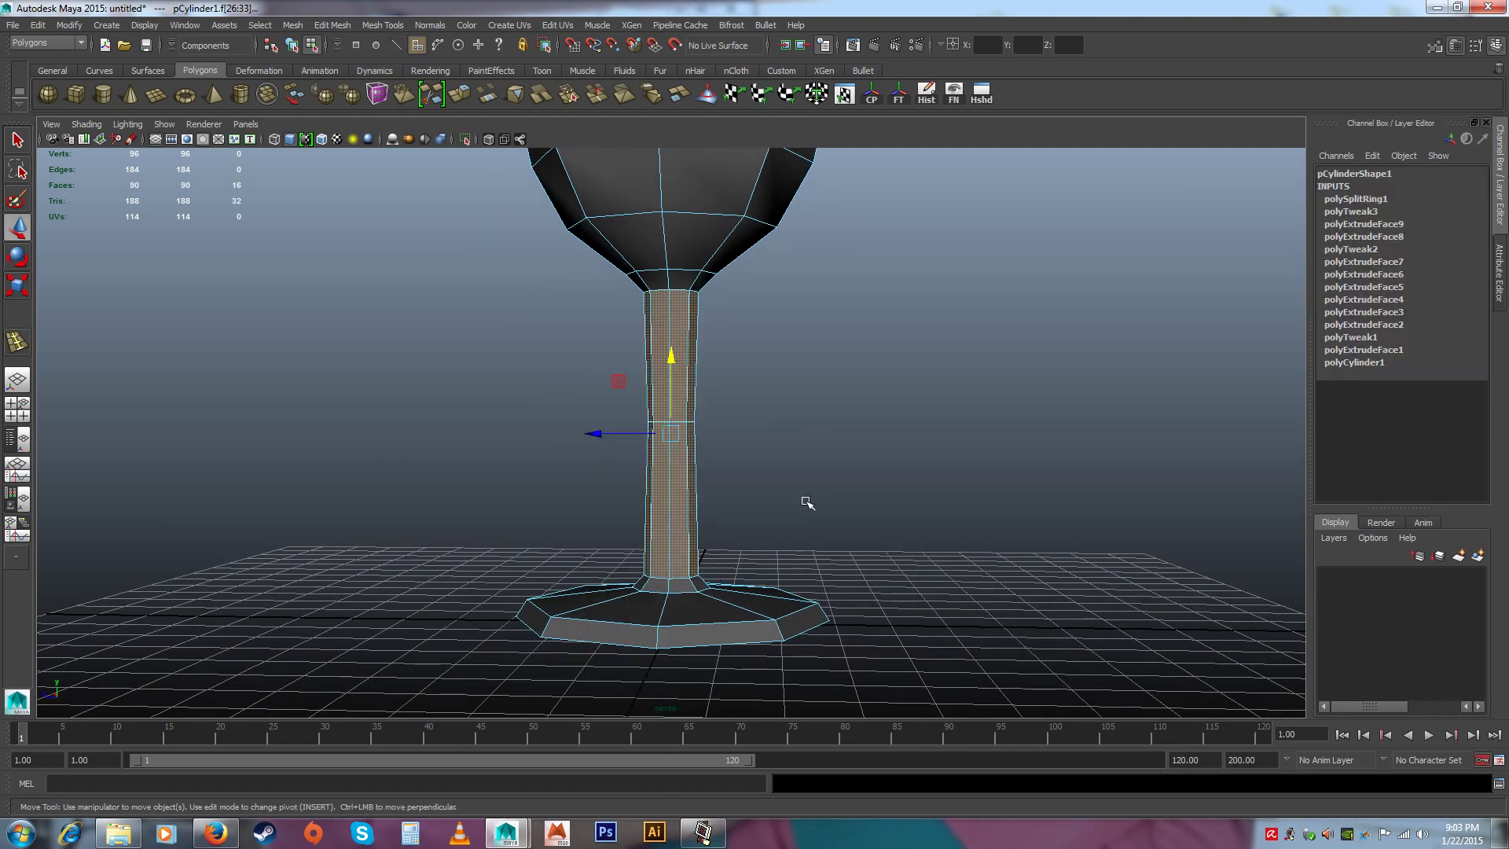
pyautogui.click(19, 286)
pyautogui.moveTo(670, 433); pyautogui.dragTo(666, 435)
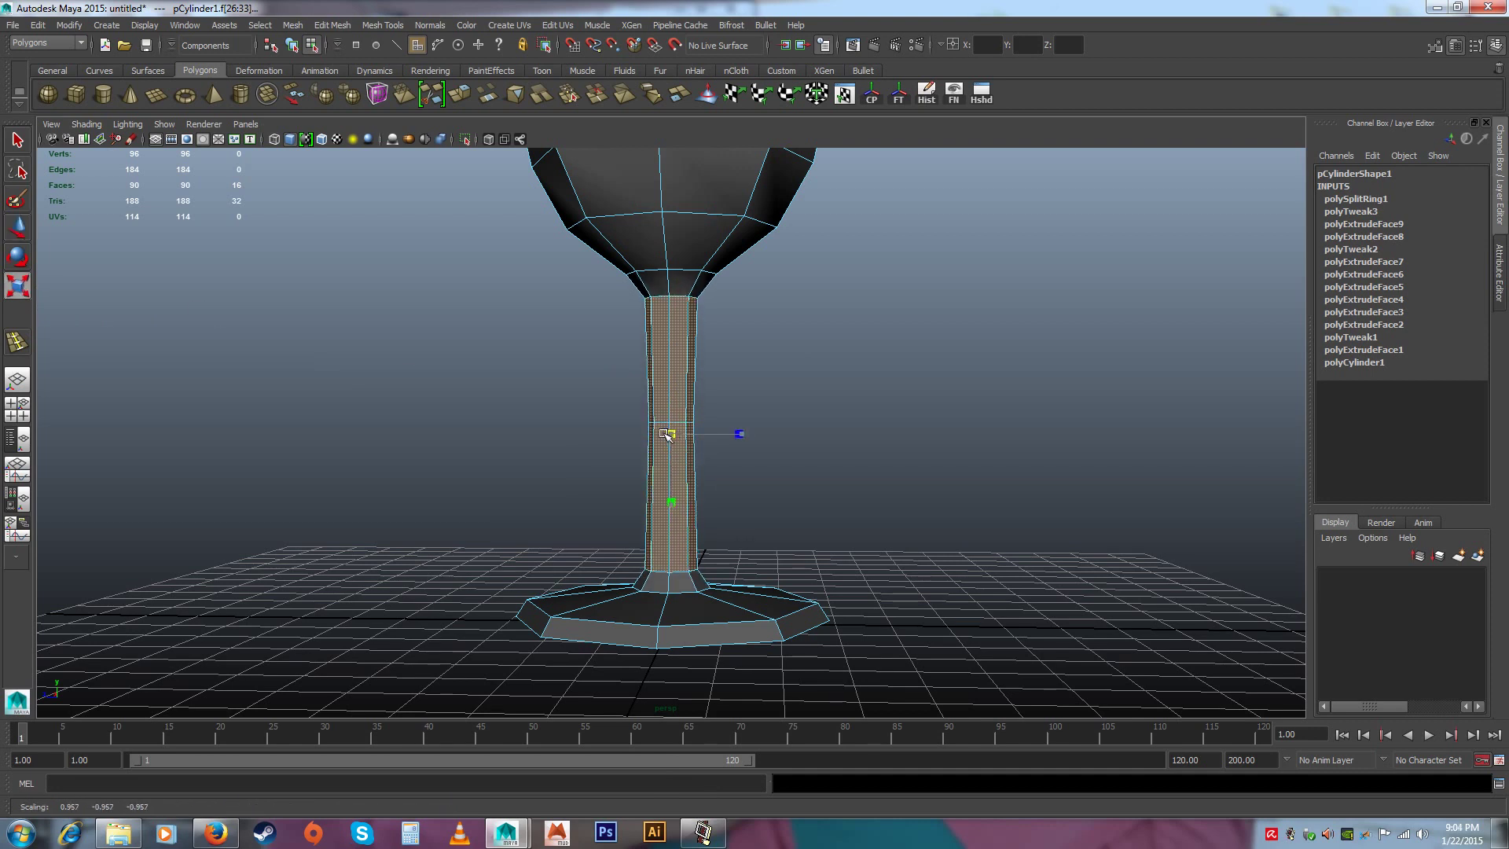
pyautogui.click(672, 507)
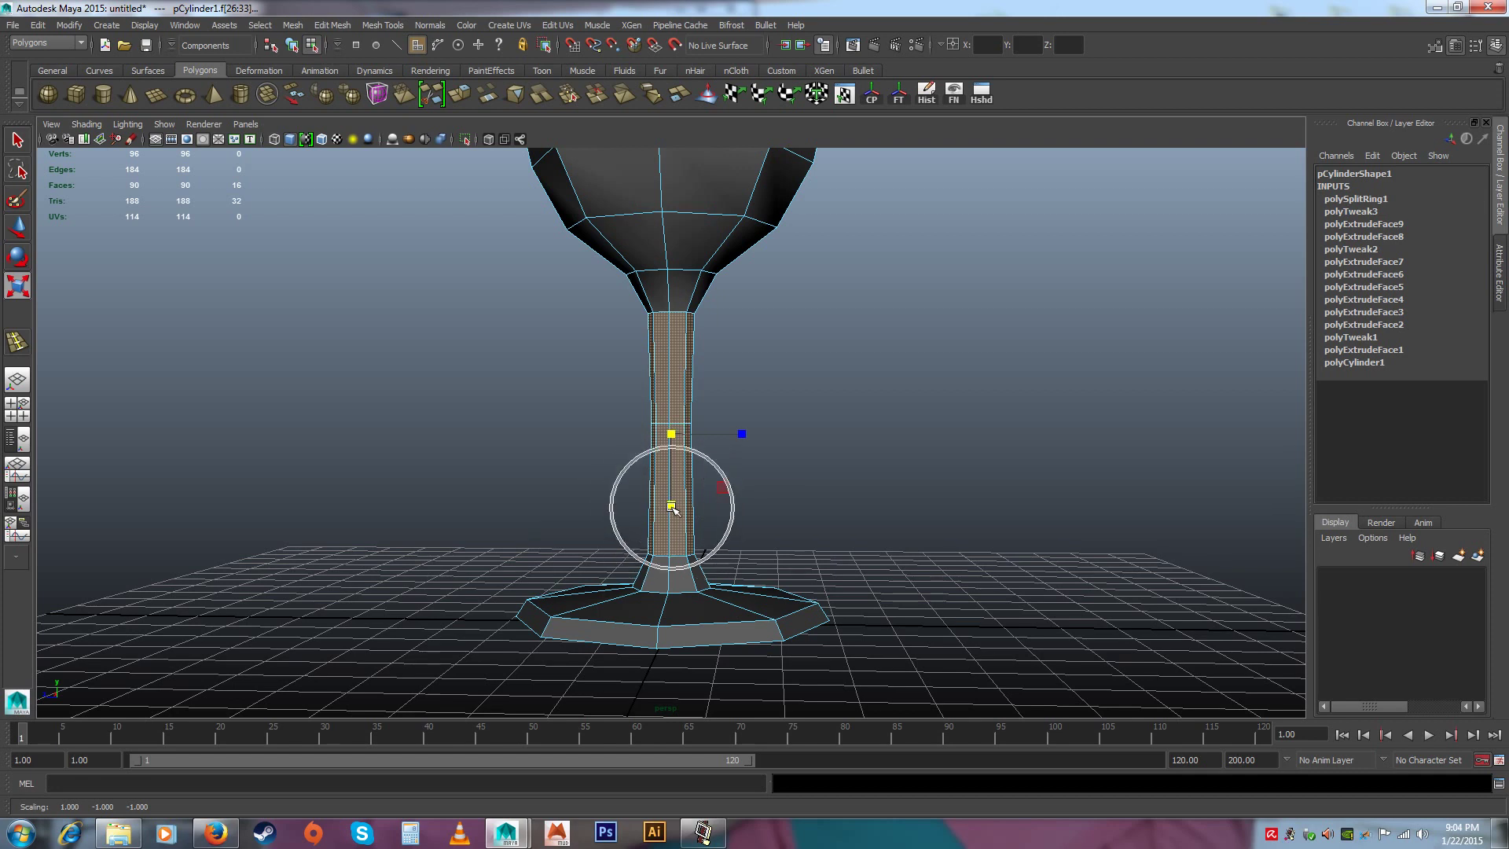
pyautogui.moveTo(671, 507); pyautogui.dragTo(672, 512)
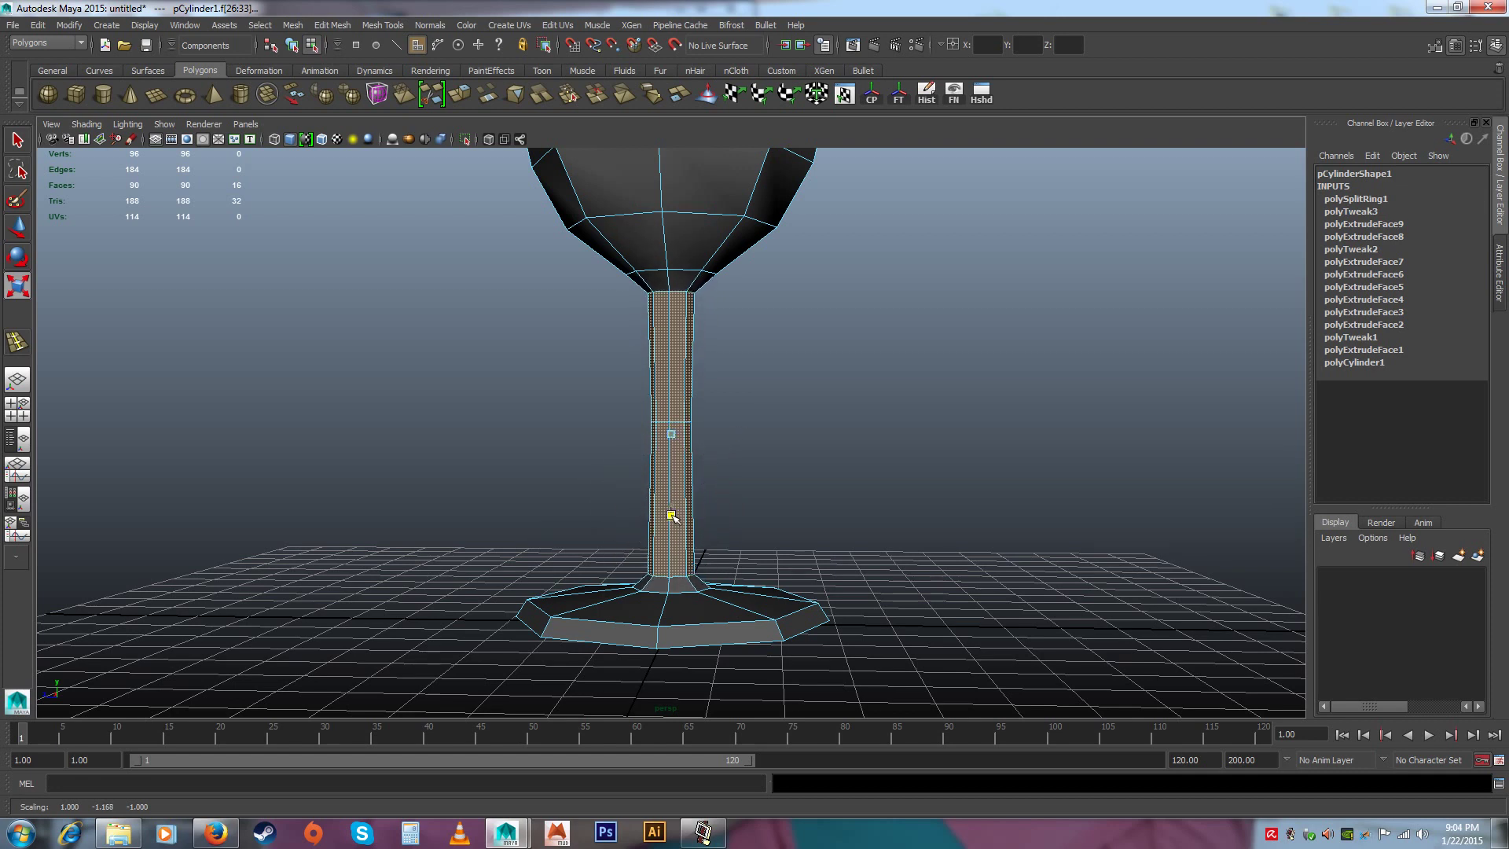
pyautogui.click(849, 563)
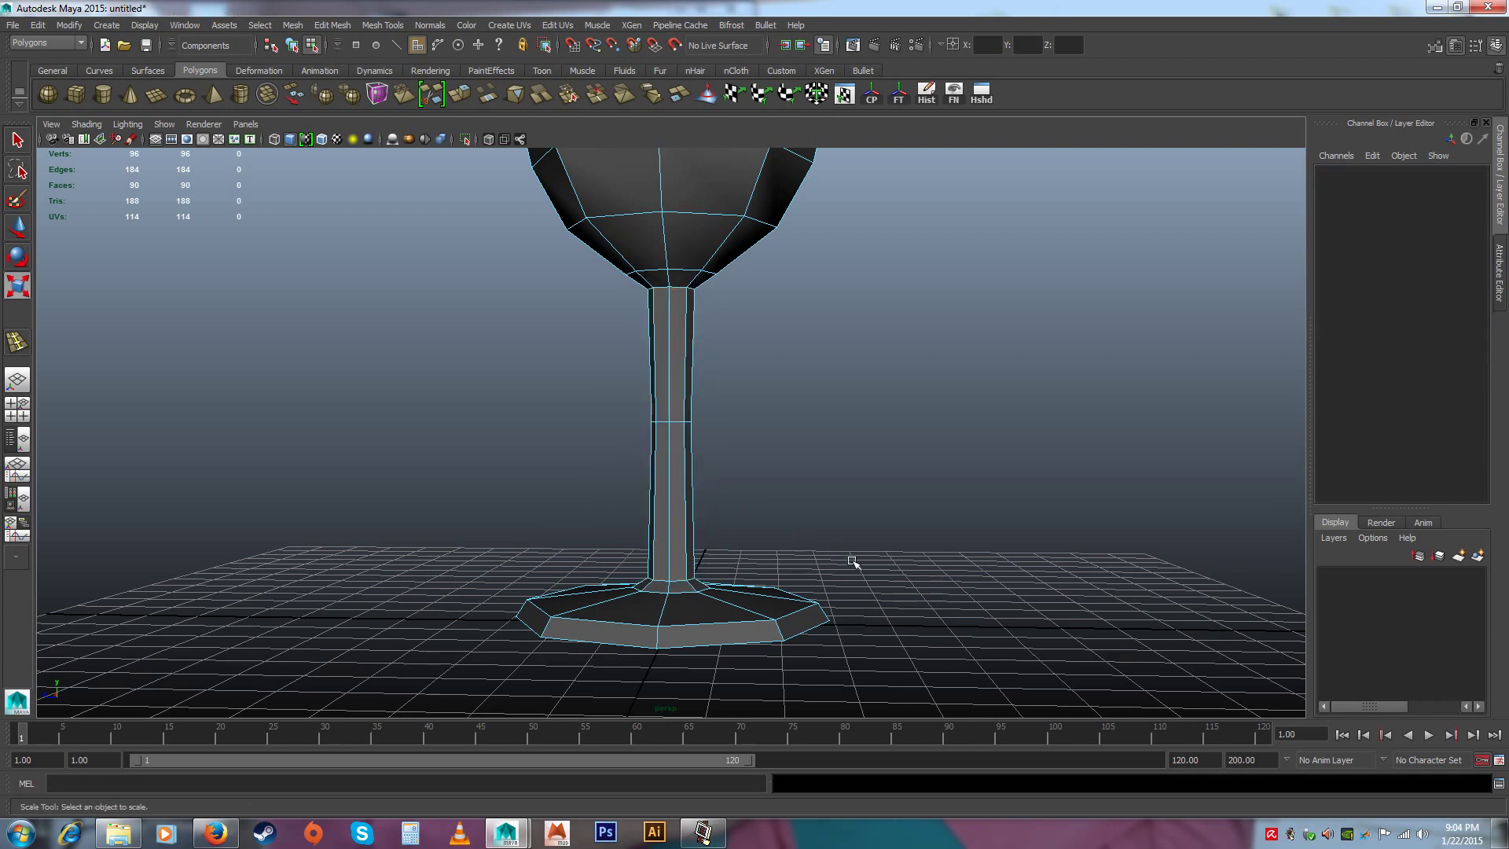
# Examine the whole goblet from several angles, preview it smoothed, and return to the unsmoothed display
pyautogui.keyDown('alt'); pyautogui.moveTo(848, 562); pyautogui.dragTo(766, 264, button='right'); pyautogui.keyUp('alt')
pyautogui.keyDown('alt'); pyautogui.moveTo(766, 263); pyautogui.dragTo(586, 493); pyautogui.keyUp('alt')
pyautogui.keyDown('alt'); pyautogui.moveTo(681, 487); pyautogui.dragTo(789, 632, button='right'); pyautogui.keyUp('alt')
pyautogui.keyDown('alt'); pyautogui.moveTo(704, 535); pyautogui.dragTo(734, 394); pyautogui.keyUp('alt')
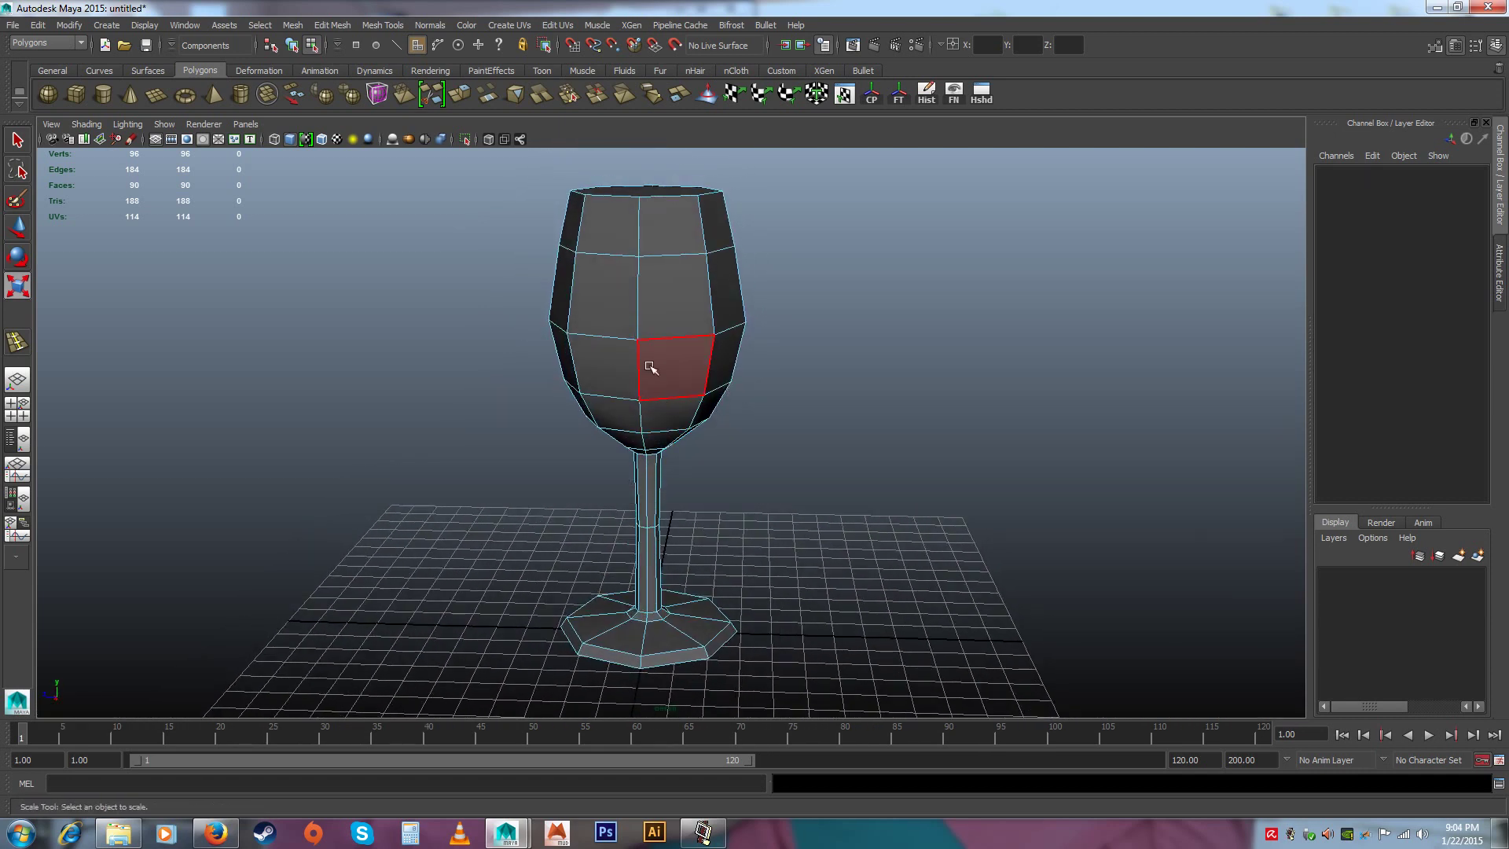
pyautogui.press('3')
pyautogui.keyDown('alt'); pyautogui.moveTo(782, 476); pyautogui.dragTo(754, 518); pyautogui.keyUp('alt')
pyautogui.press('1')
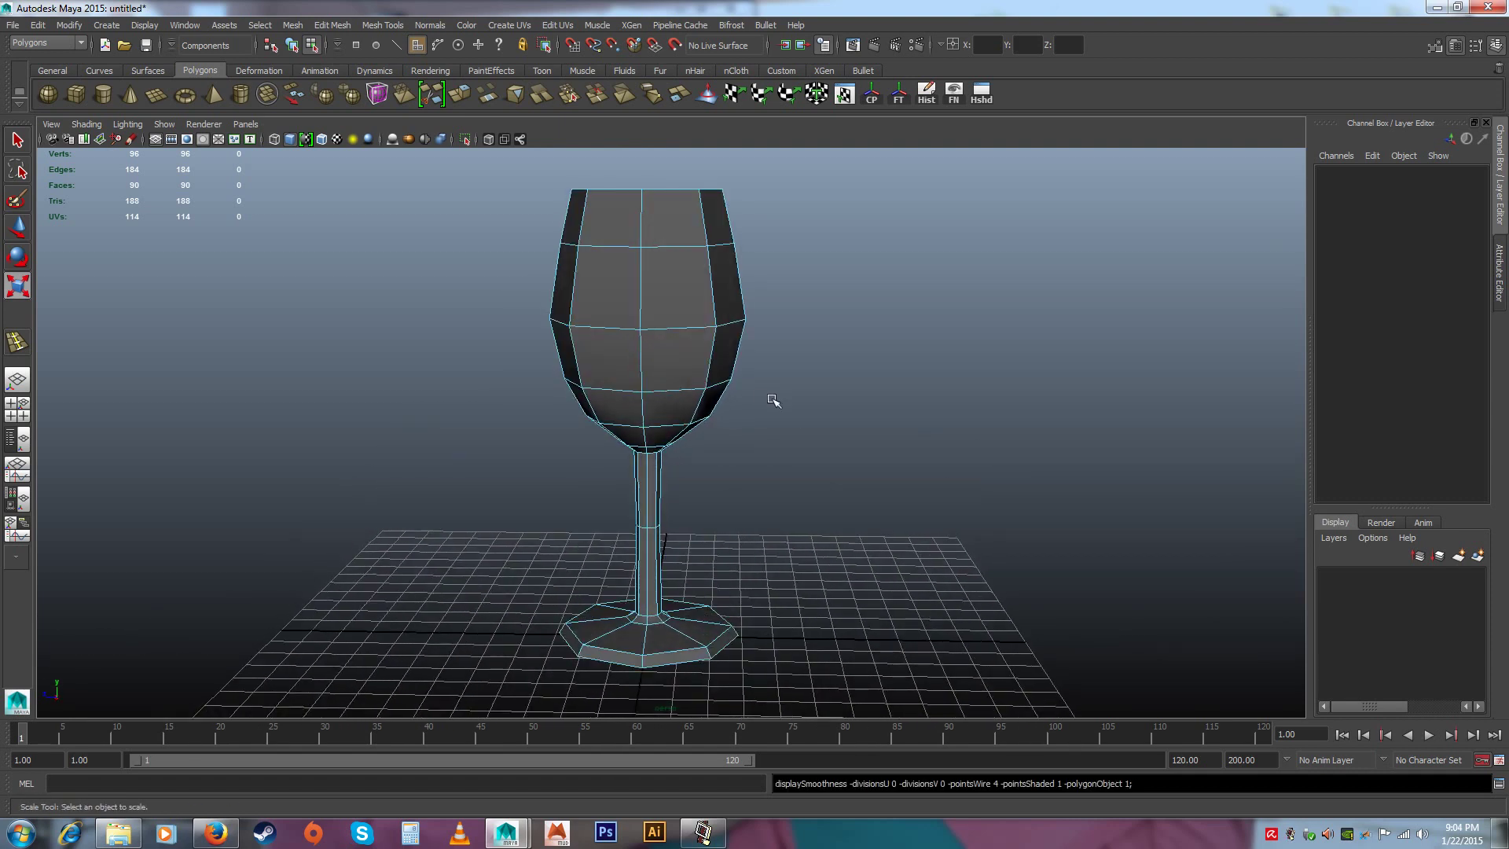
# Select the flat face closing the top of the bowl in face mode
pyautogui.keyDown('alt'); pyautogui.moveTo(777, 427); pyautogui.dragTo(795, 557); pyautogui.keyUp('alt')
pyautogui.rightClick(665, 345)
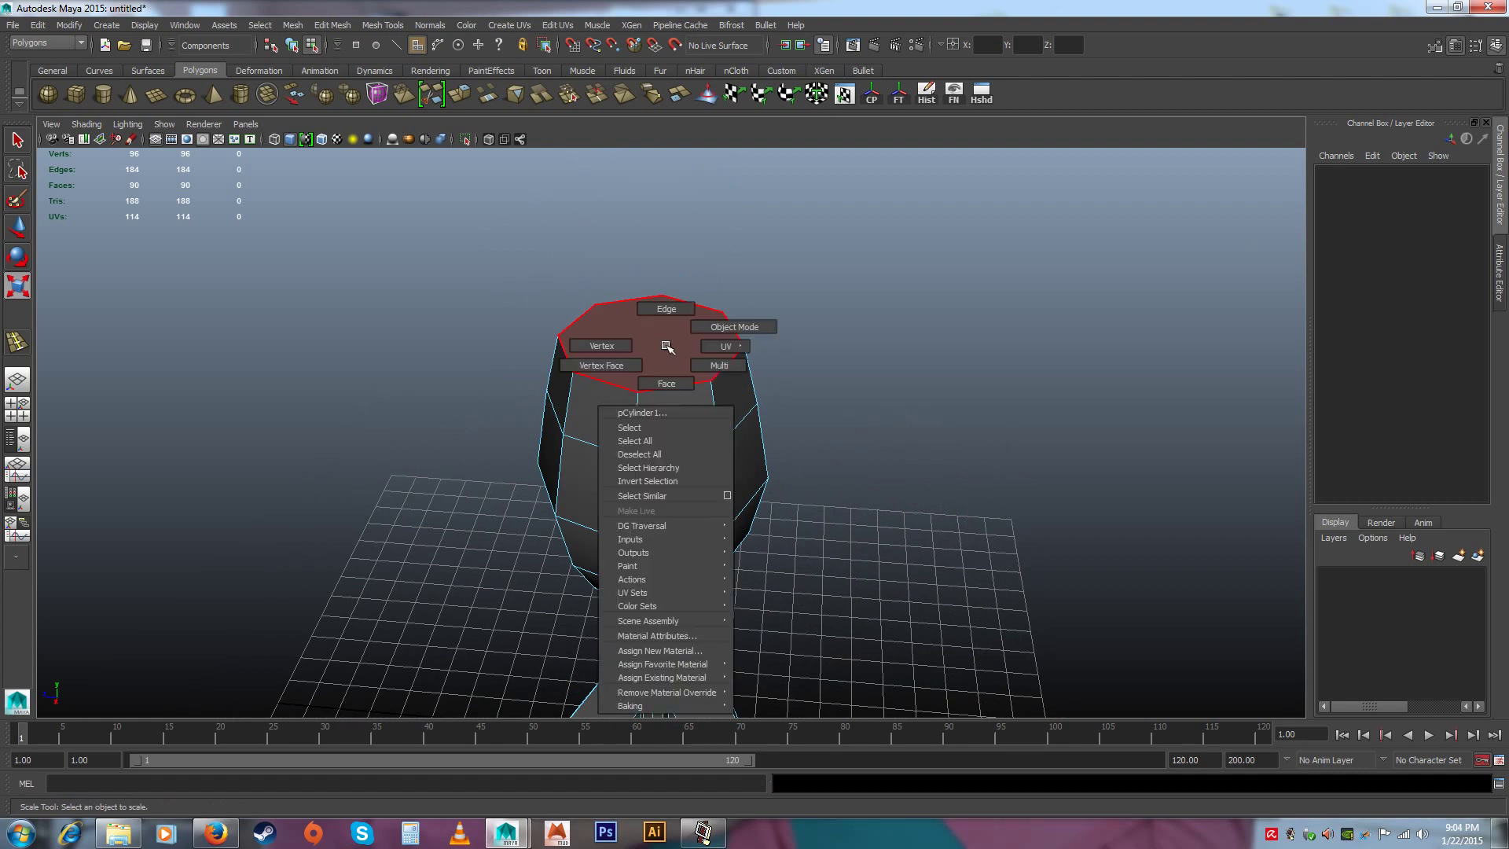
pyautogui.click(666, 383)
pyautogui.click(642, 348)
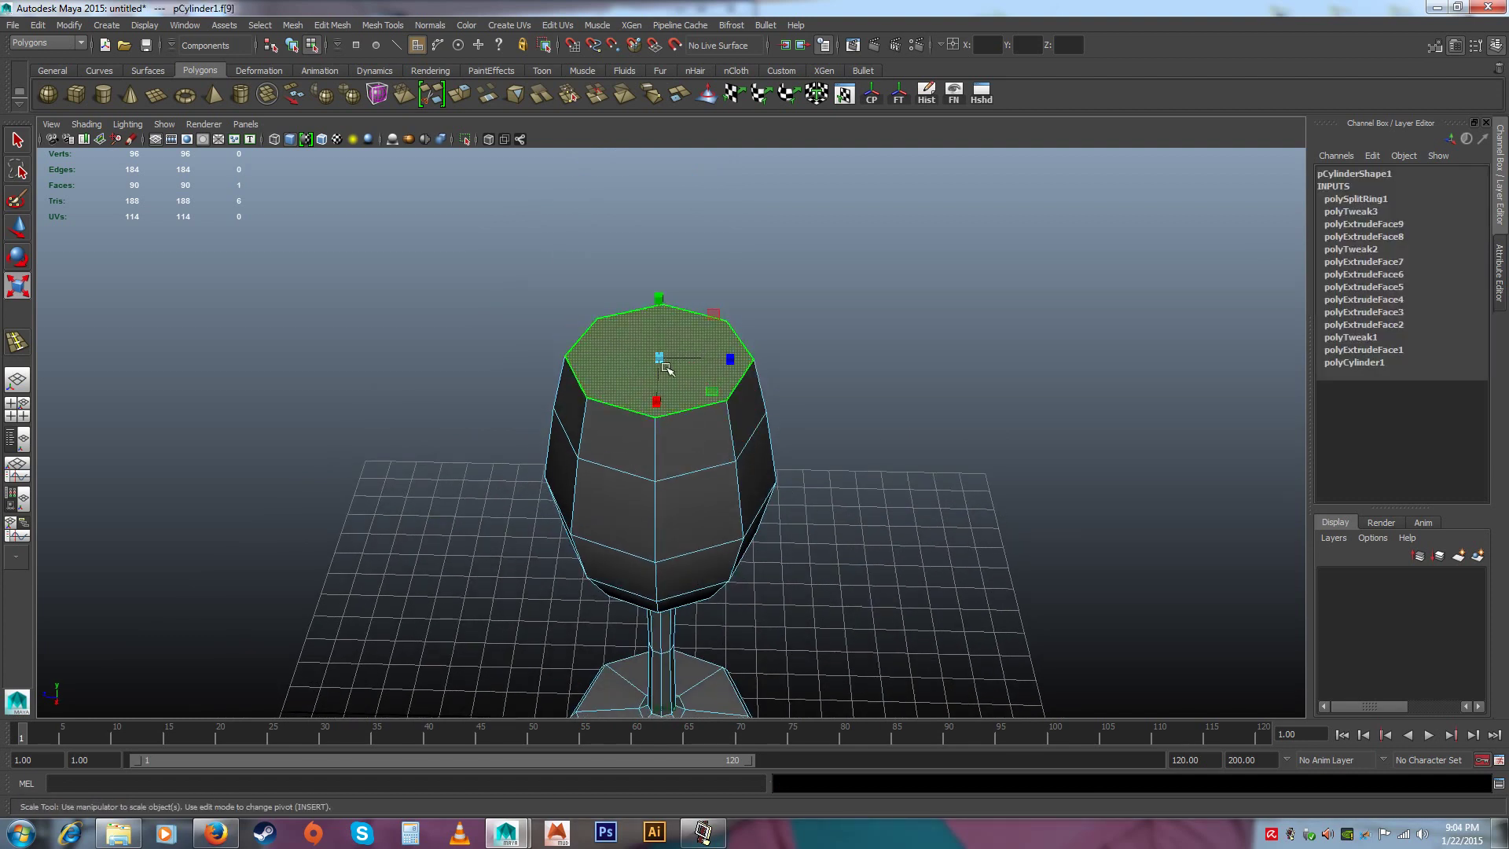
# Show the four-view layout and display the front view in wireframe with the bowl enlarged
pyautogui.press('space')
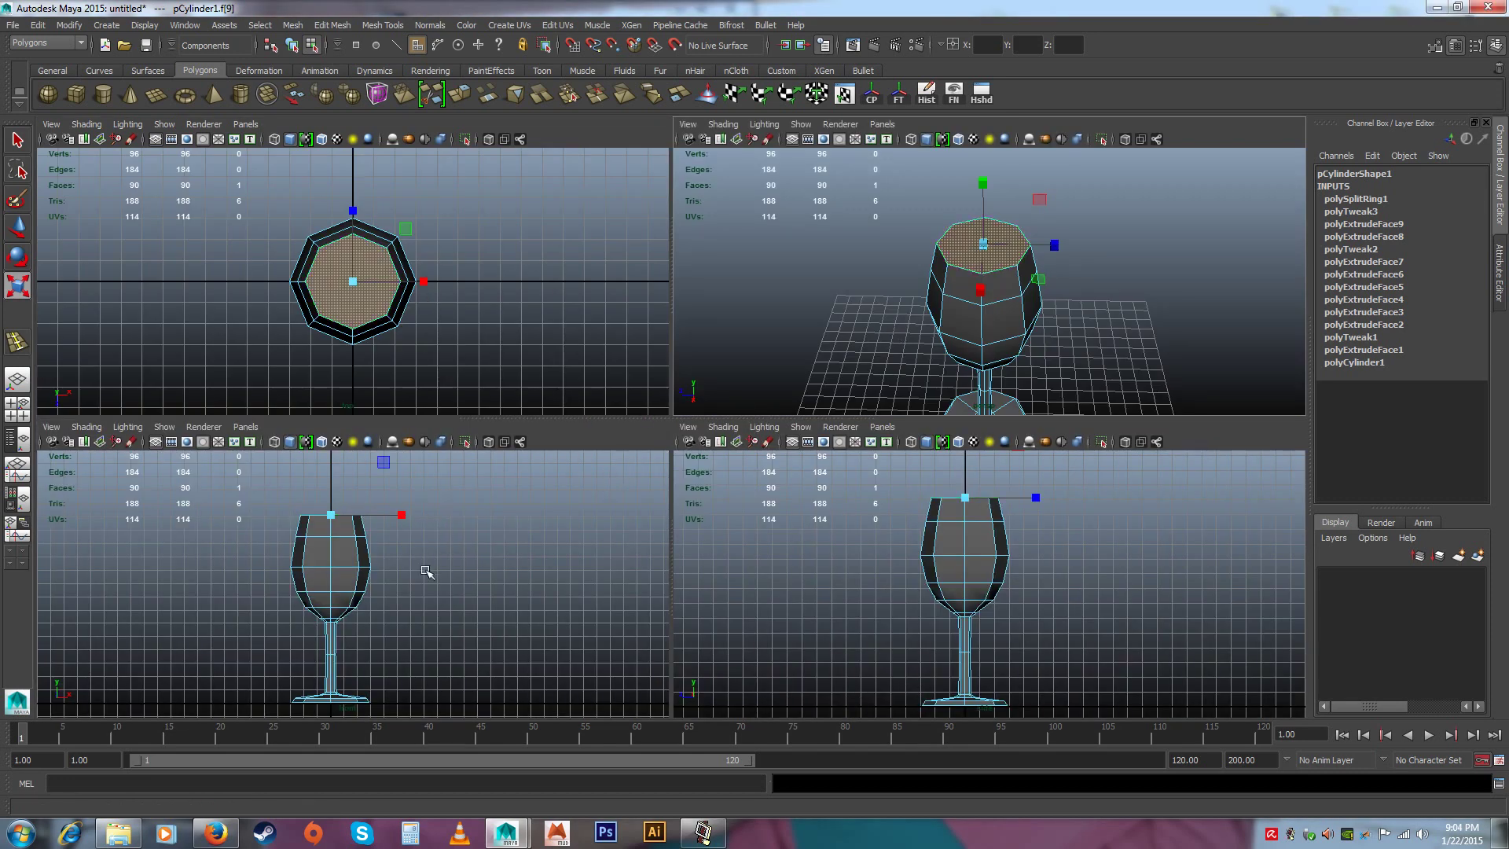
pyautogui.press('space')
pyautogui.press('space')
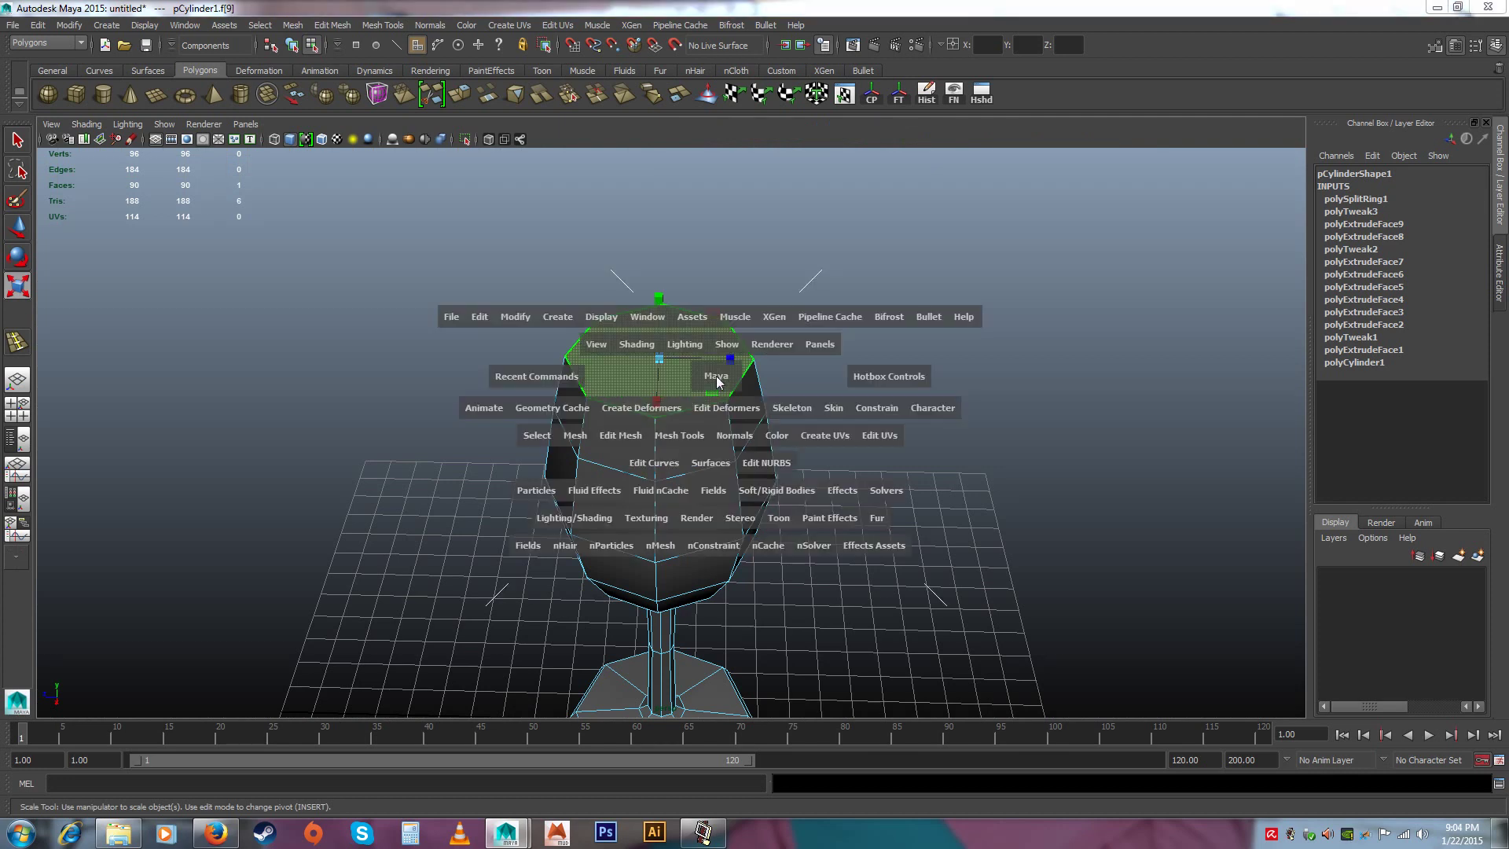
pyautogui.keyDown('alt'); pyautogui.moveTo(393, 555); pyautogui.dragTo(474, 604, button='right'); pyautogui.keyUp('alt')
pyautogui.keyDown('alt'); pyautogui.moveTo(474, 604); pyautogui.dragTo(512, 635, button='middle'); pyautogui.keyUp('alt')
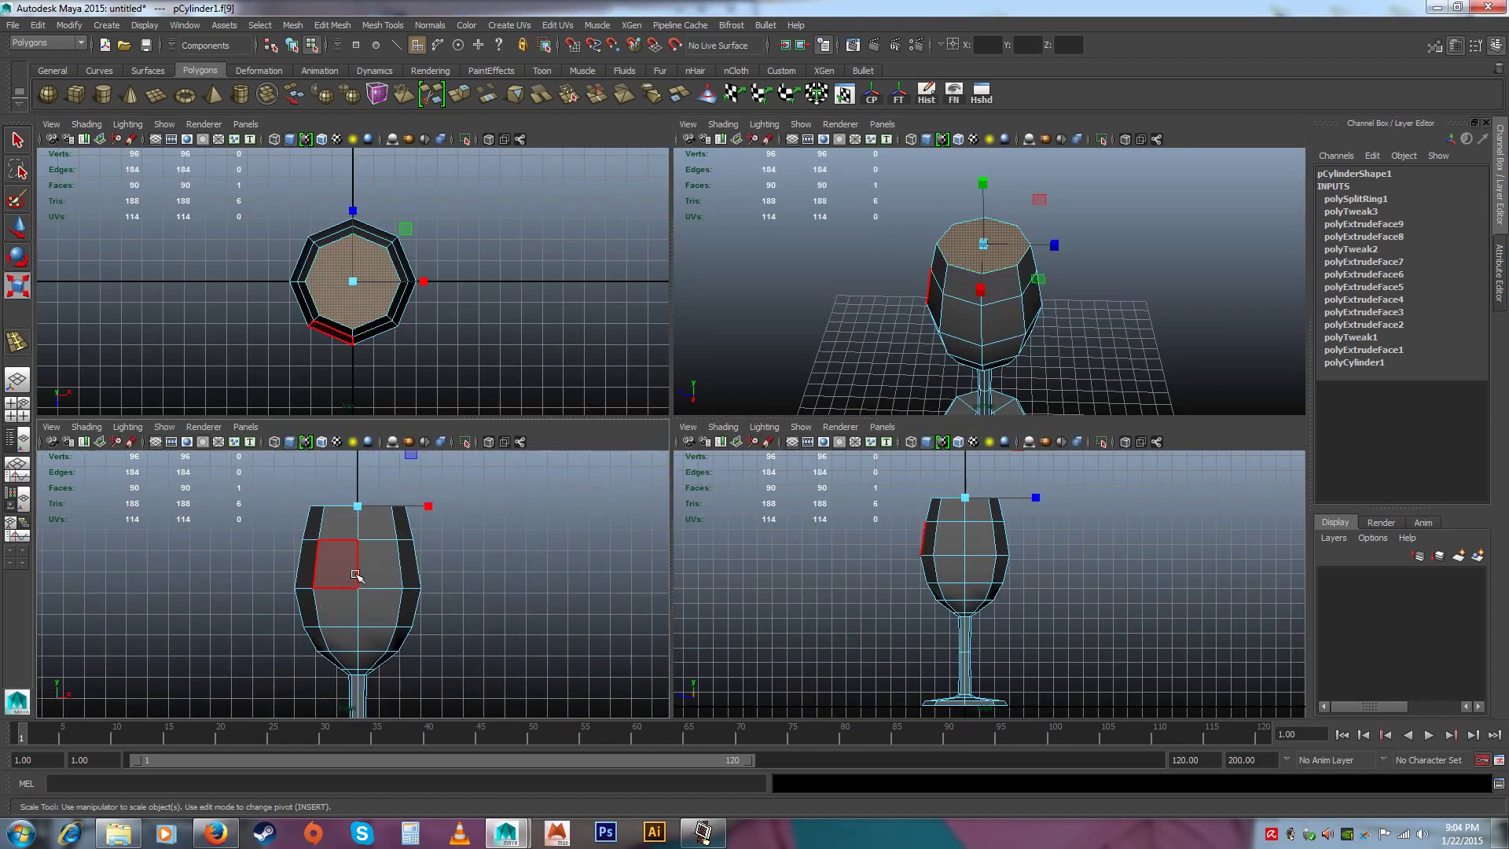
pyautogui.click(274, 441)
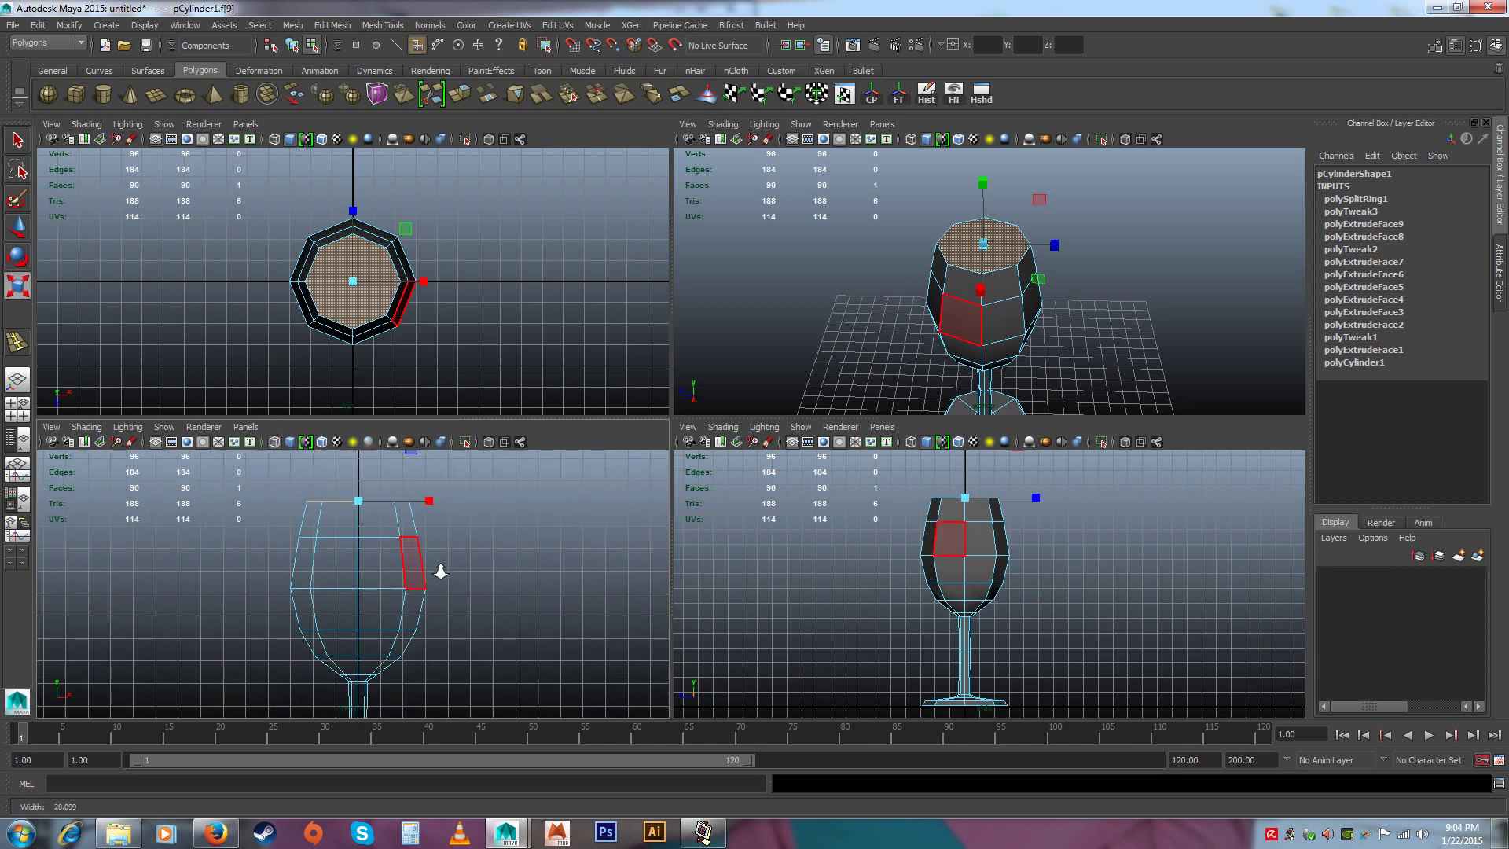
pyautogui.scroll(3, 1100, 322)
# Reselect the bowl's top face and extrude it with an offset of 0.3 to form the rim
pyautogui.click(1057, 324)
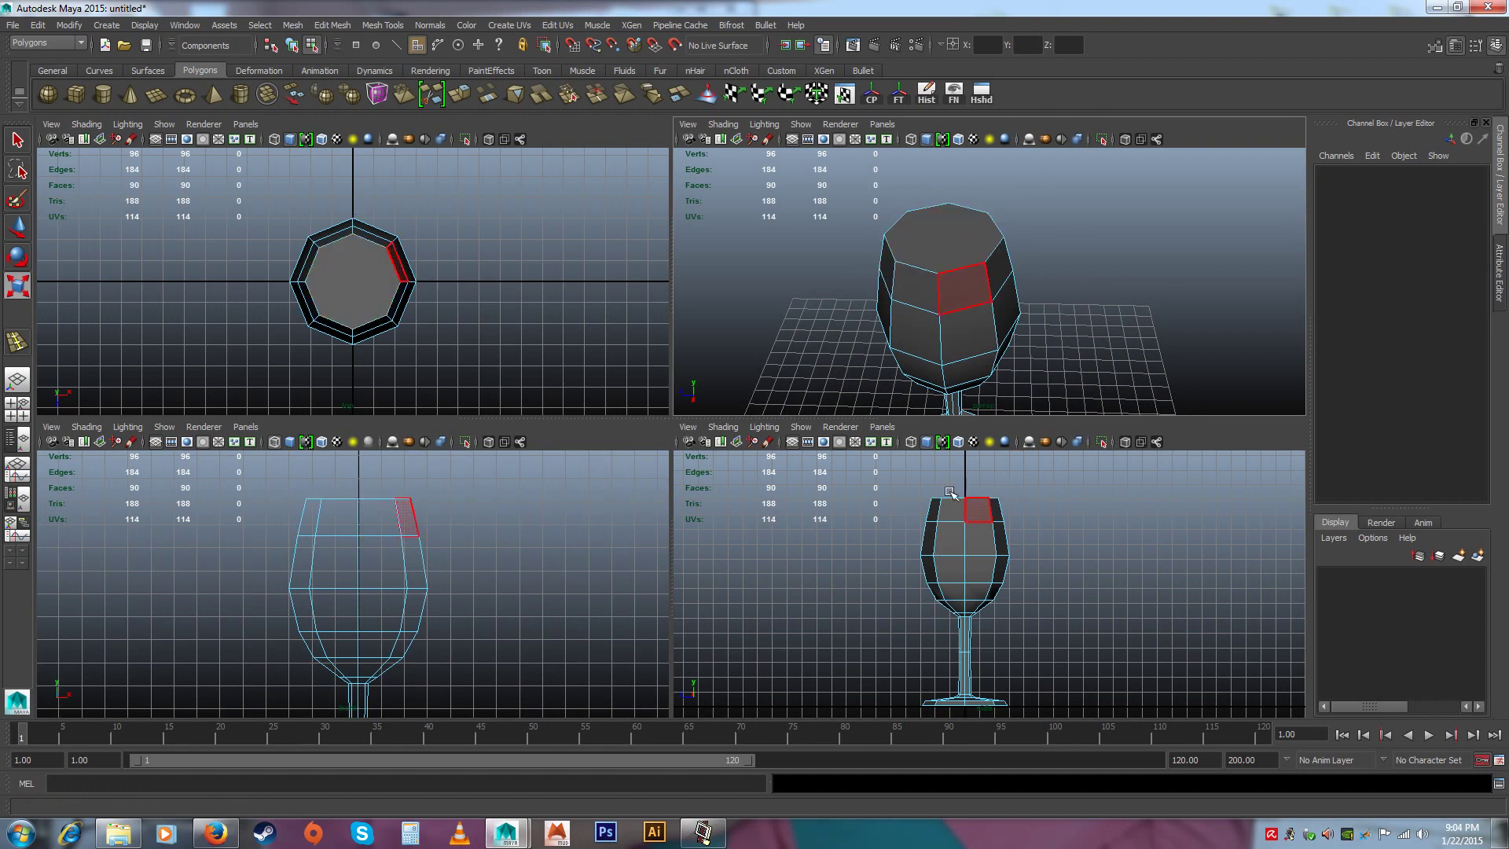
pyautogui.click(946, 236)
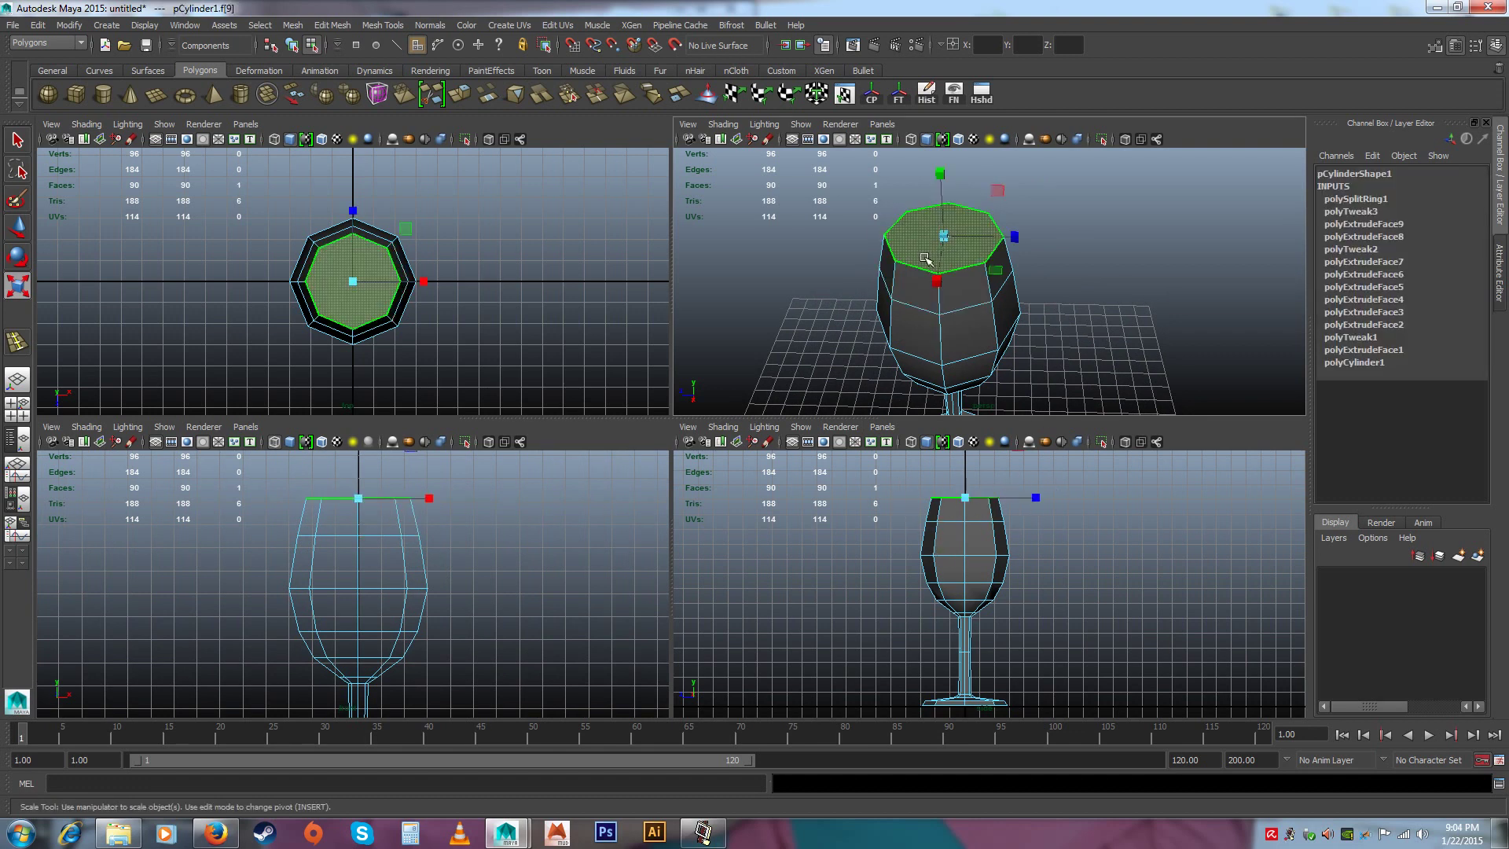
pyautogui.click(332, 24)
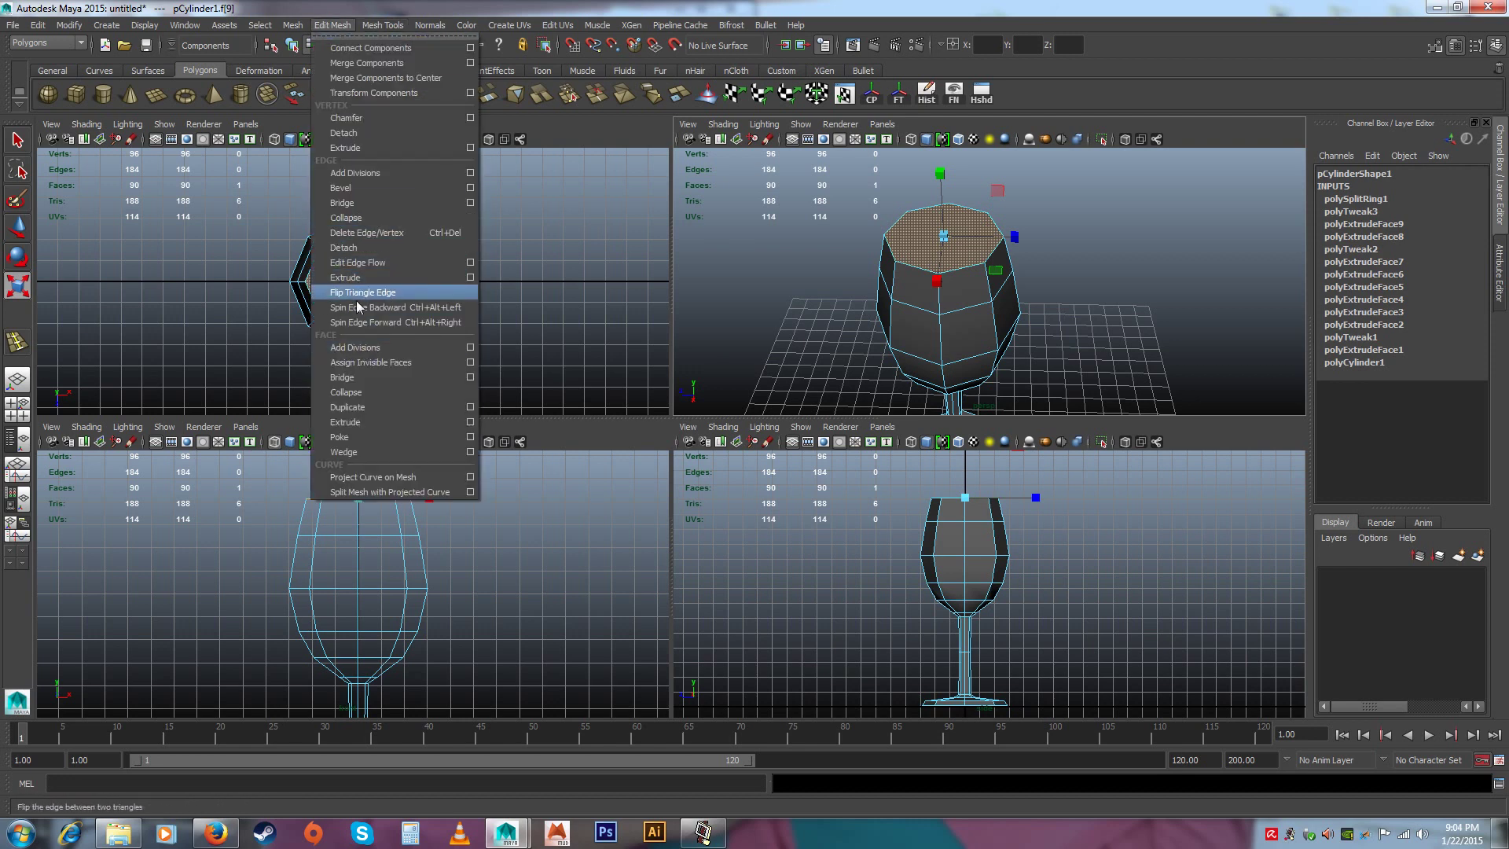
pyautogui.click(346, 422)
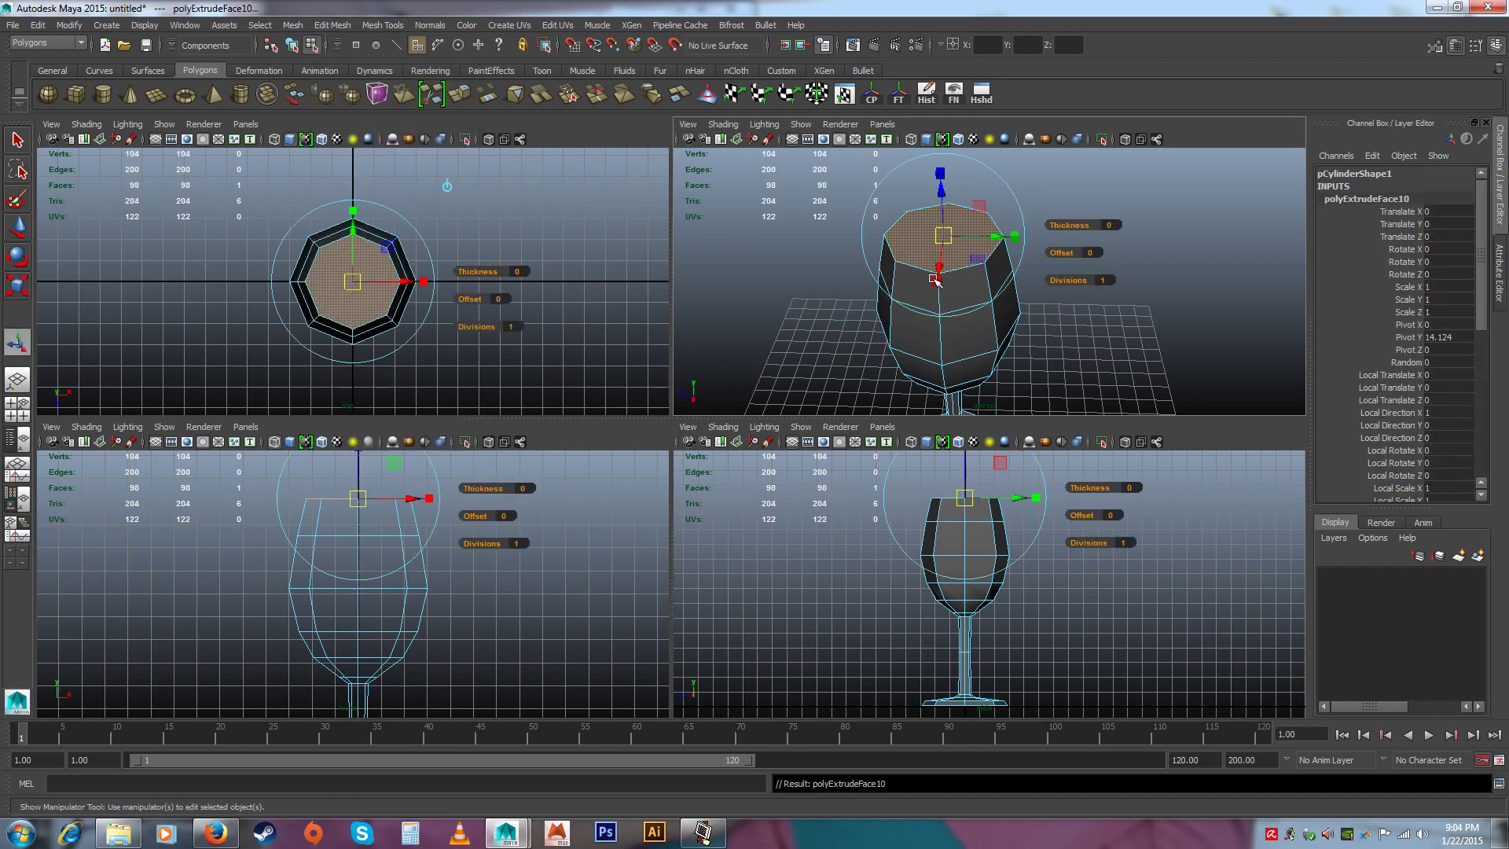
pyautogui.keyDown('alt'); pyautogui.moveTo(912, 290); pyautogui.dragTo(879, 286); pyautogui.keyUp('alt')
pyautogui.keyDown('alt'); pyautogui.moveTo(879, 286); pyautogui.dragTo(878, 293, button='right'); pyautogui.keyUp('alt')
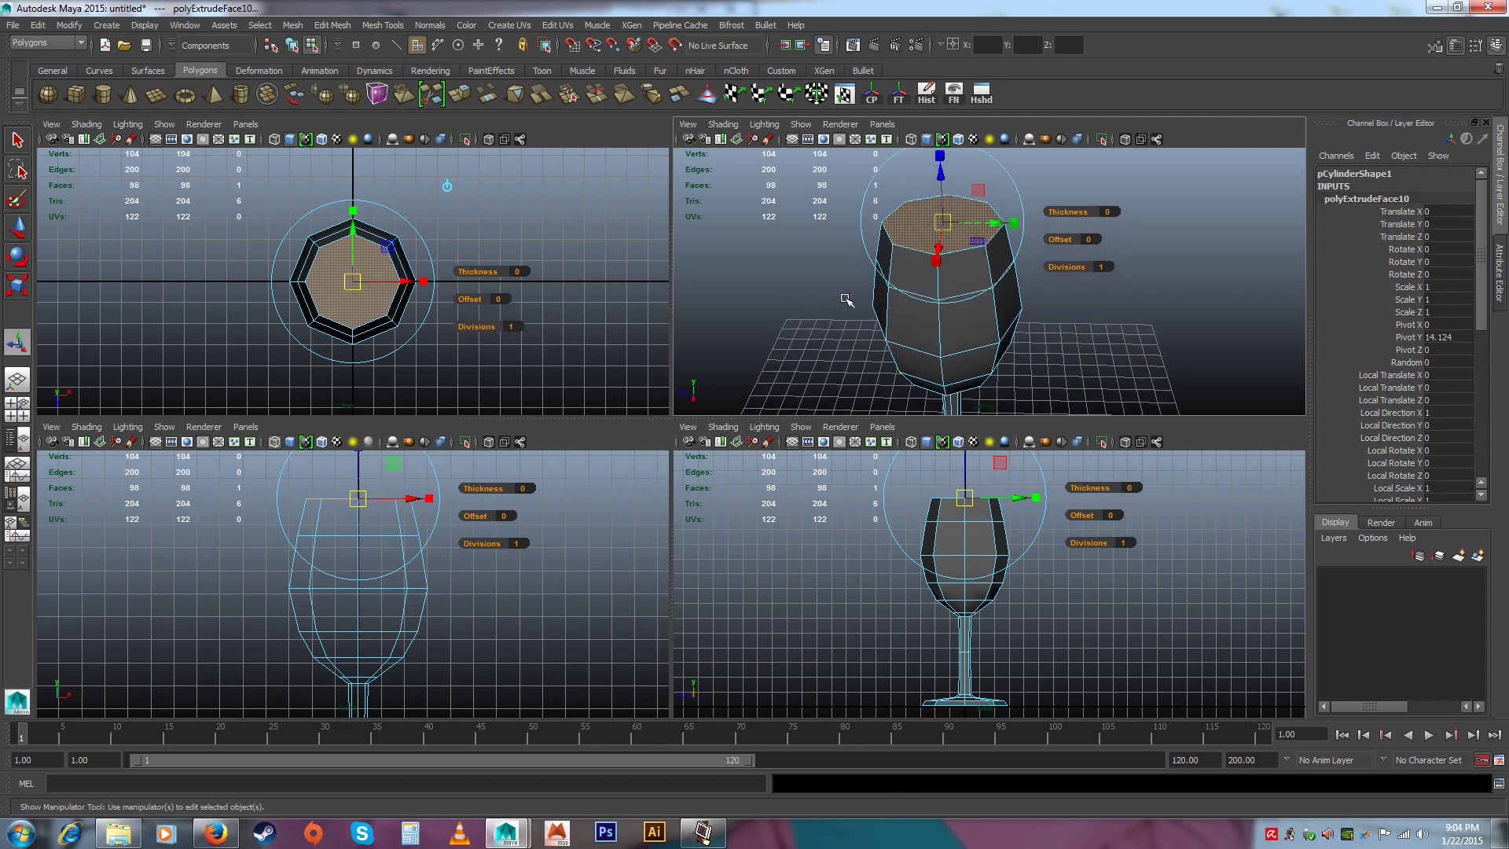
pyautogui.keyDown('alt'); pyautogui.moveTo(1000, 275); pyautogui.dragTo(1025, 302, button='right'); pyautogui.keyUp('alt')
pyautogui.keyDown('alt'); pyautogui.moveTo(1025, 301); pyautogui.dragTo(1040, 341, button='middle'); pyautogui.keyUp('alt')
pyautogui.keyDown('alt'); pyautogui.moveTo(1039, 340); pyautogui.dragTo(1064, 334, button='right'); pyautogui.keyUp('alt')
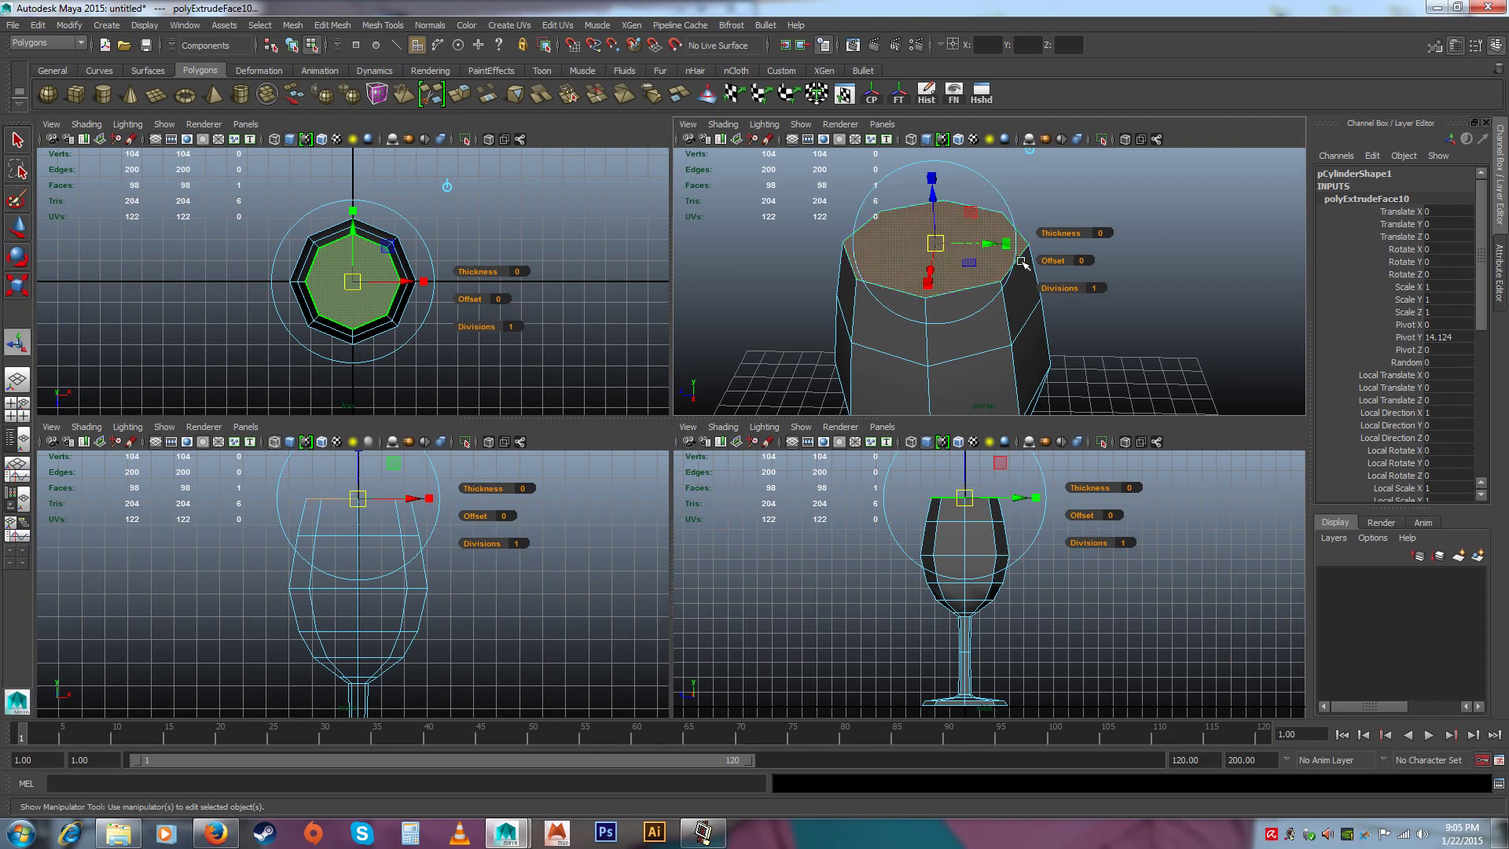
pyautogui.moveTo(1063, 232); pyautogui.dragTo(1054, 262)
pyautogui.hotkey('ctrl', 'z')
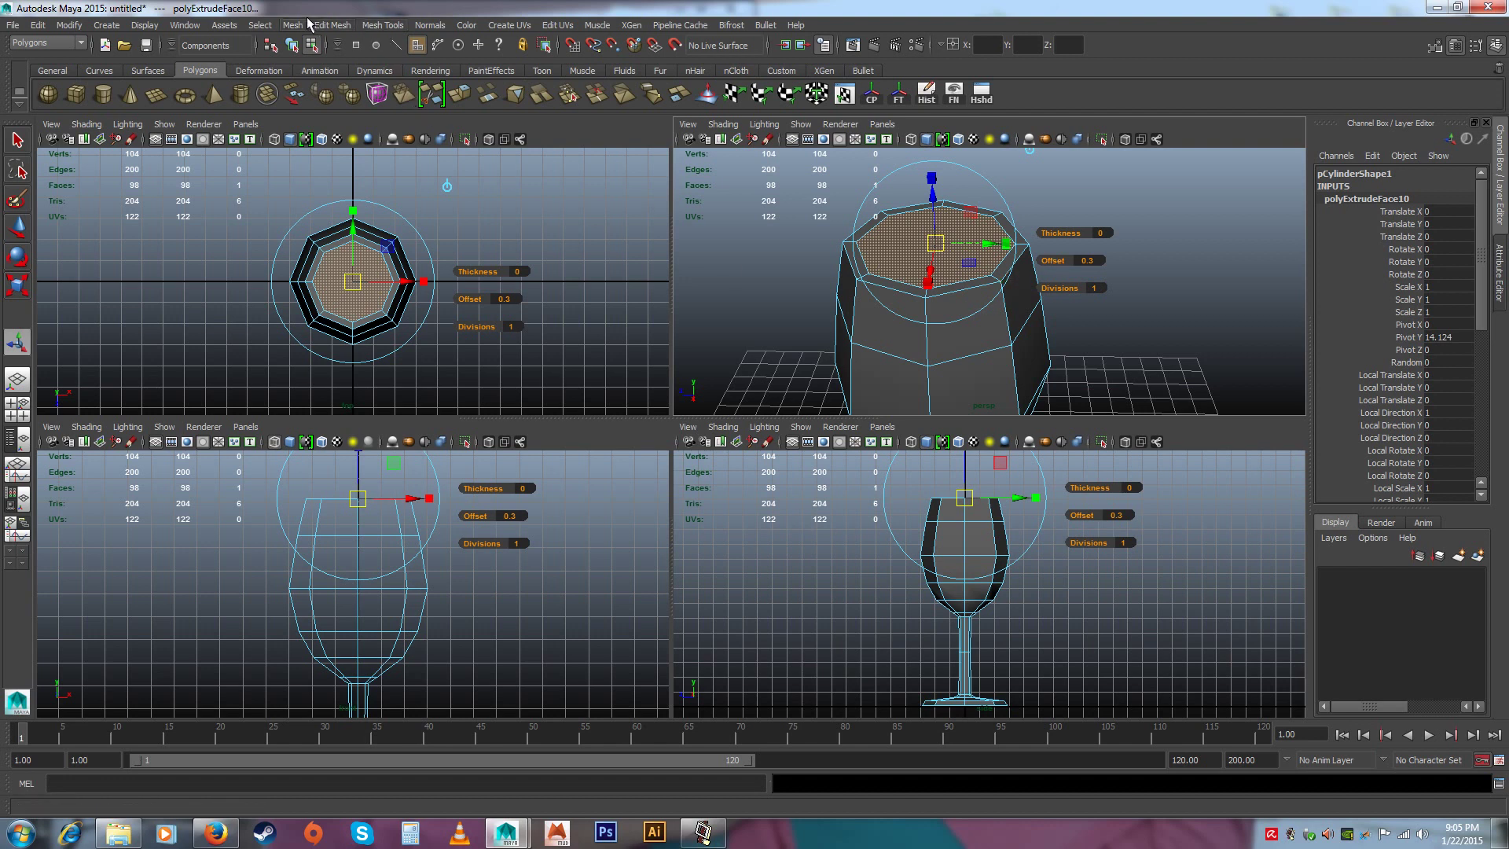
# Extrude the inset top face down into the bowl to Local Translate Z -1.579 with an offset of -0.3
pyautogui.click(332, 25)
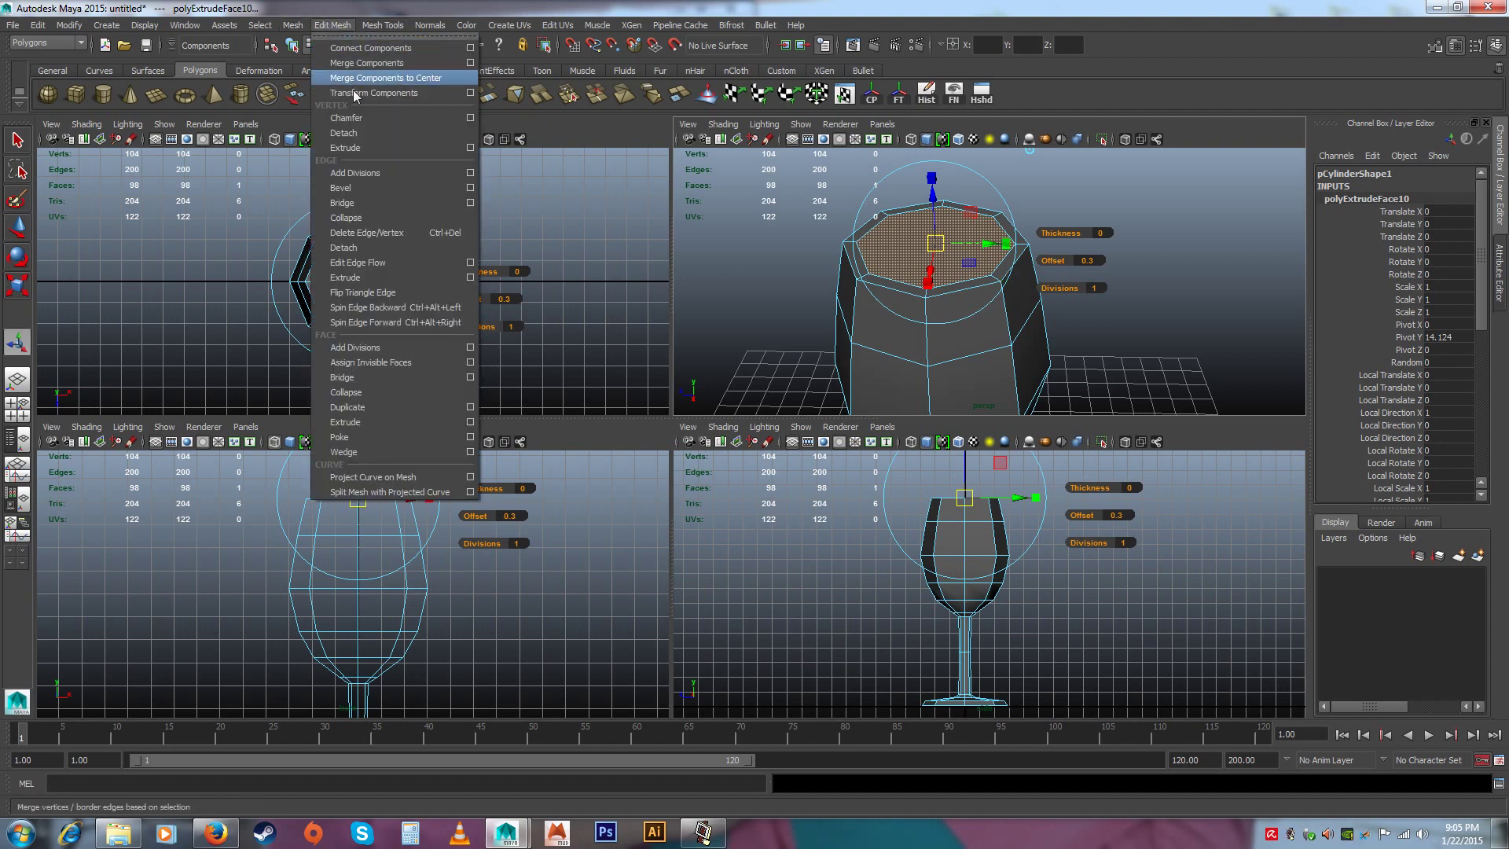
pyautogui.click(348, 423)
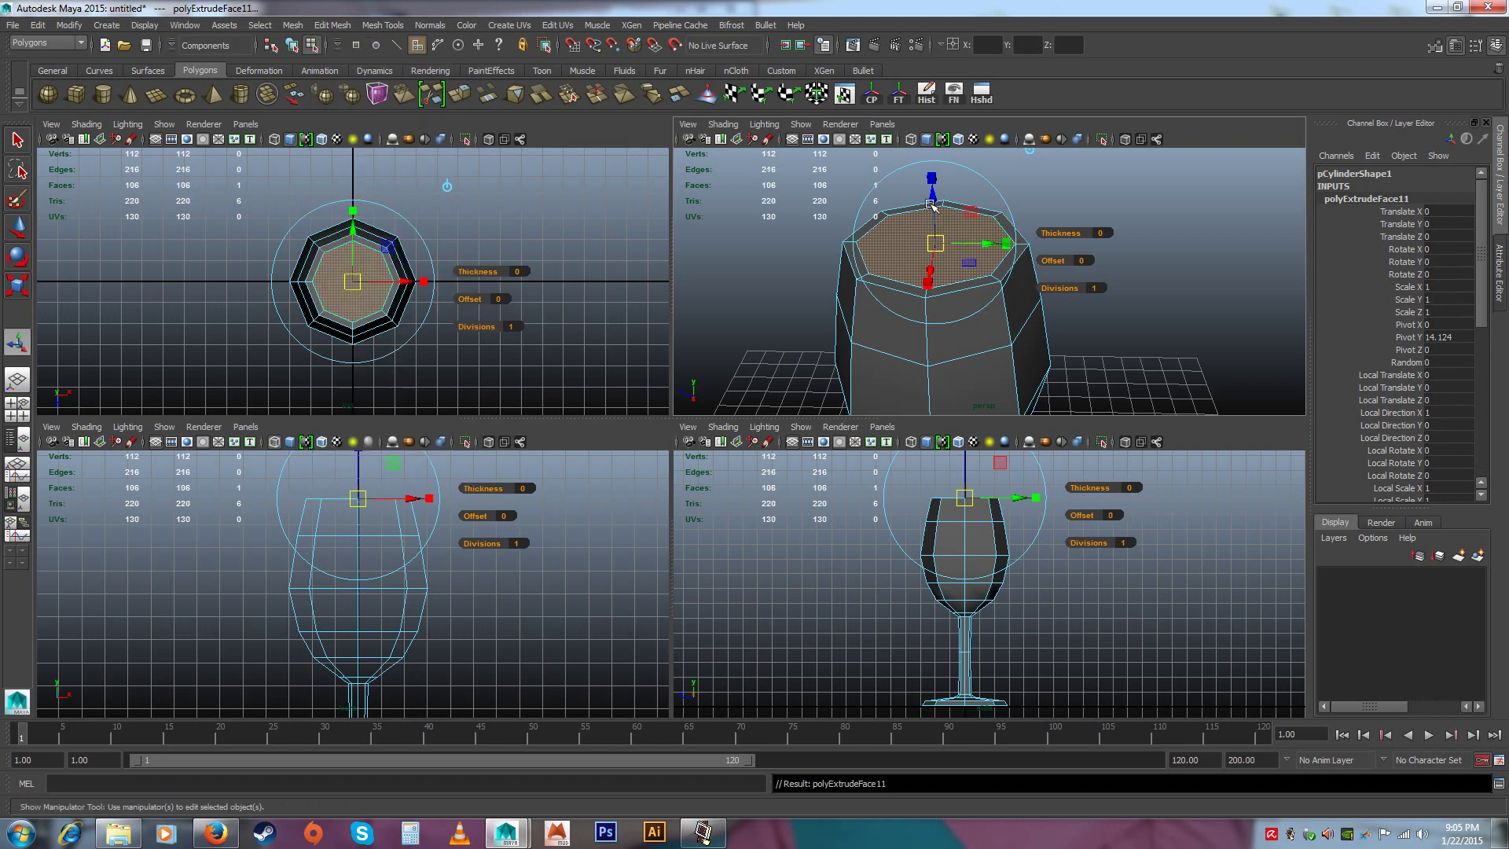
pyautogui.moveTo(933, 201); pyautogui.dragTo(940, 256)
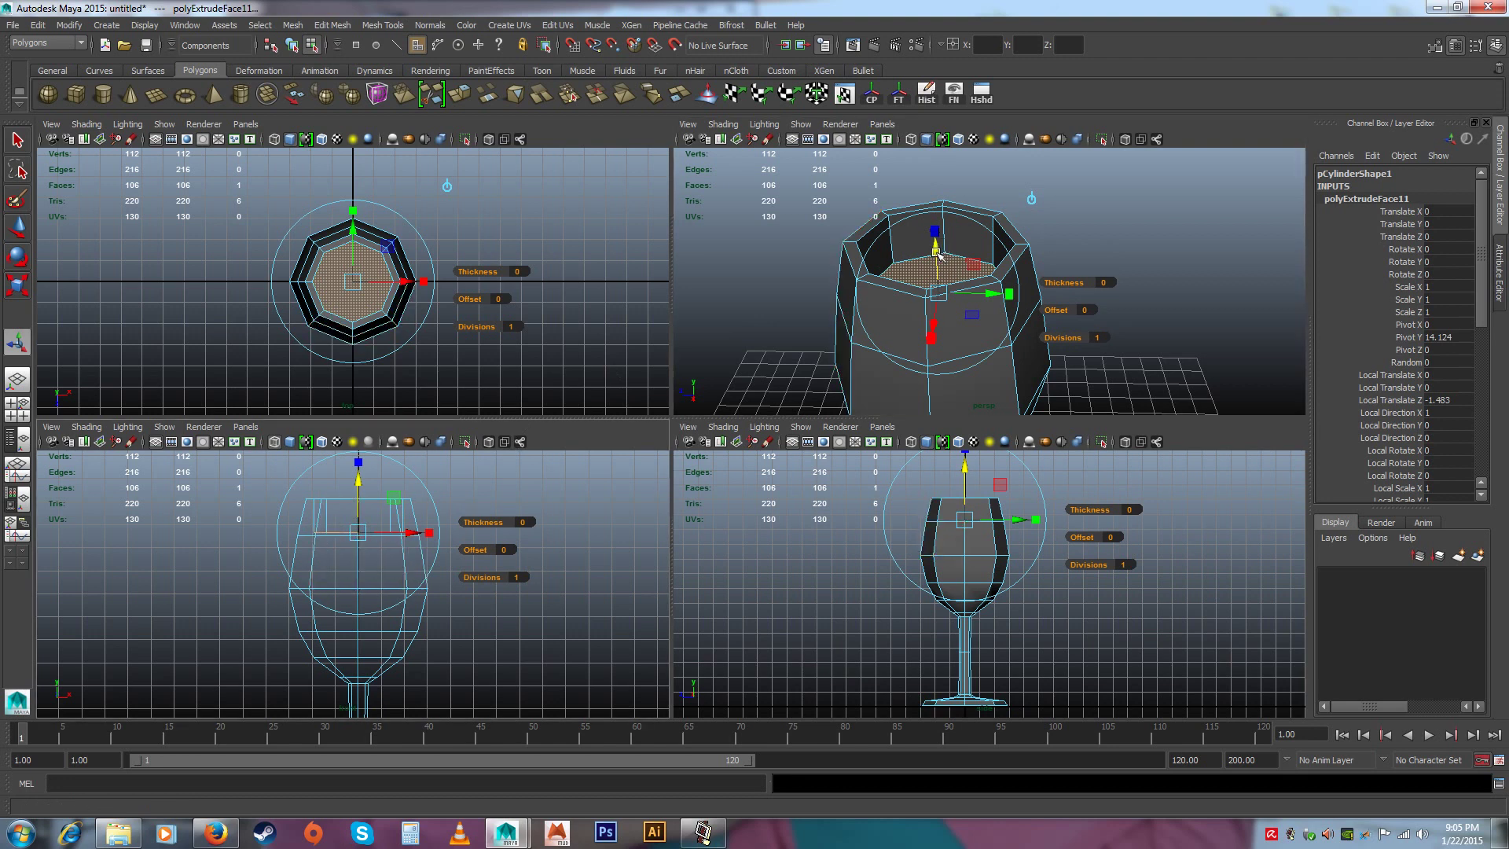
pyautogui.moveTo(939, 256); pyautogui.dragTo(940, 258)
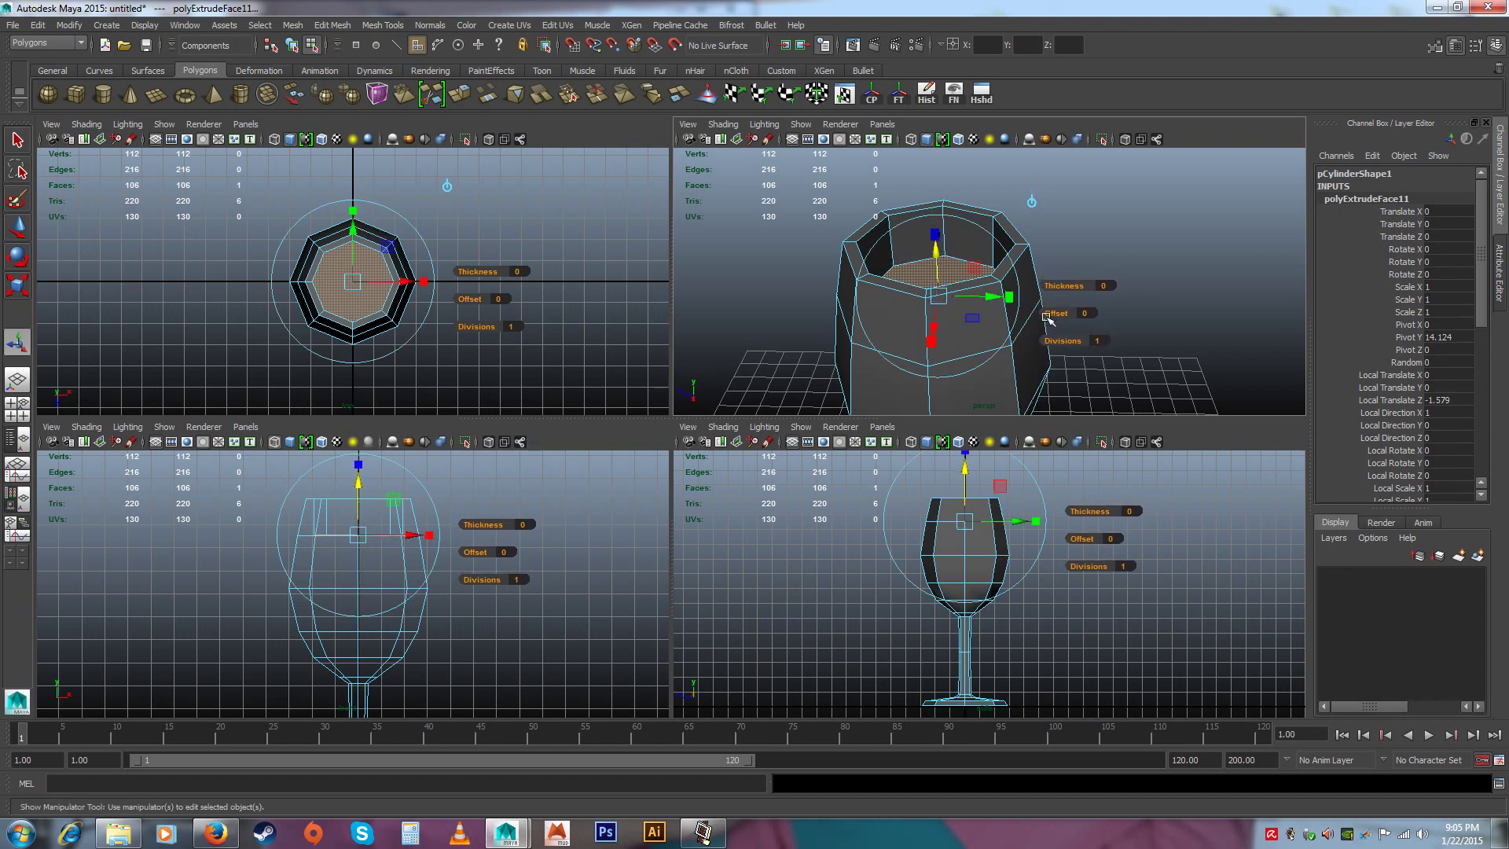
pyautogui.moveTo(1056, 312); pyautogui.dragTo(1057, 314)
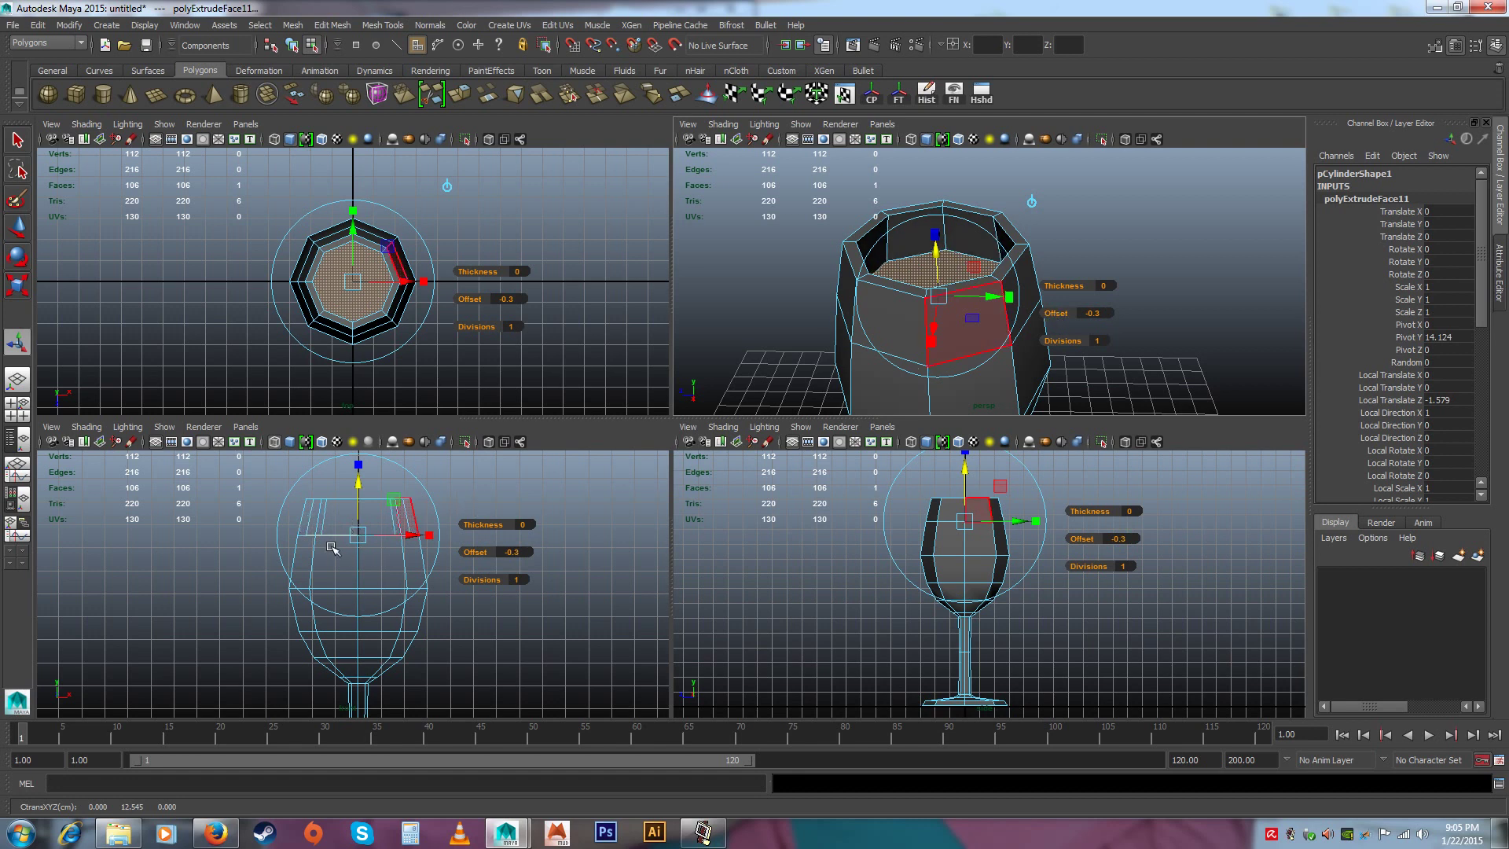
# Extrude the cavity floor down to Local Translate Z -2.325, level with the bowl's widest ring, and scale it slightly outward
pyautogui.scroll(6, 333, 548)
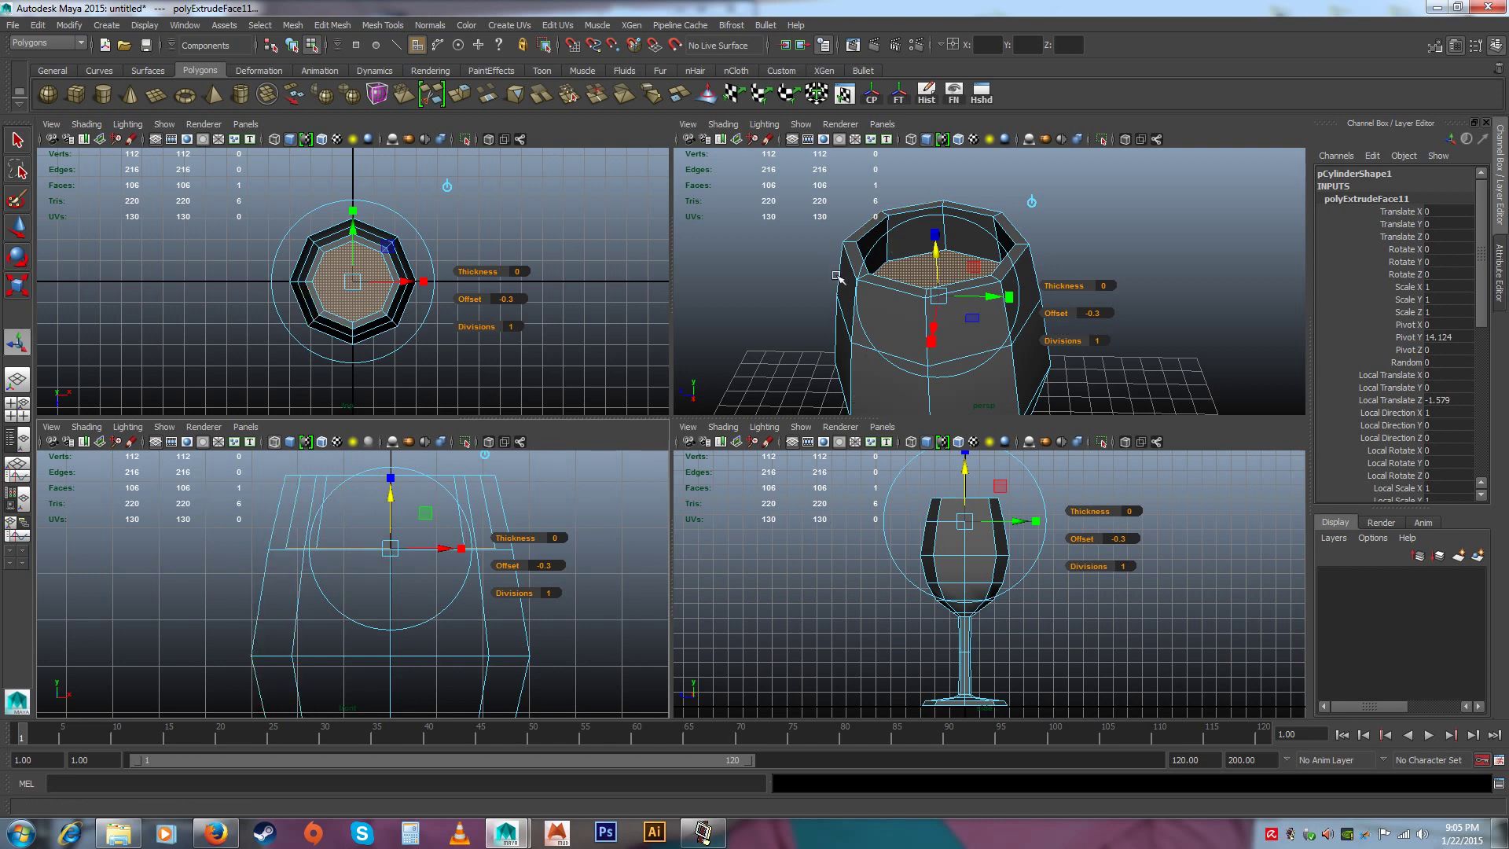
pyautogui.hotkey('ctrl', 'e')
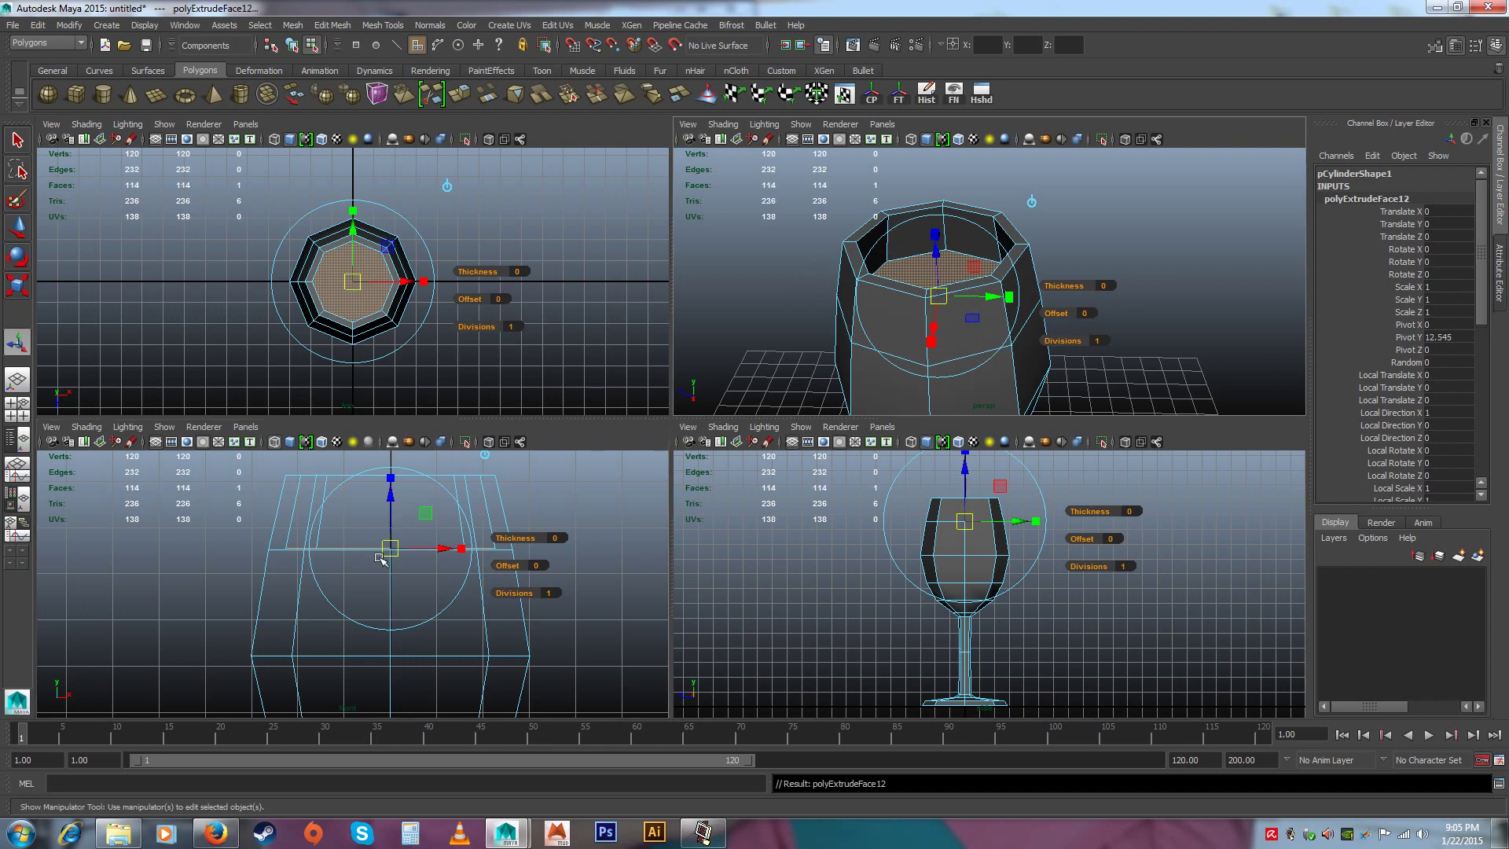
pyautogui.moveTo(398, 501); pyautogui.dragTo(395, 610)
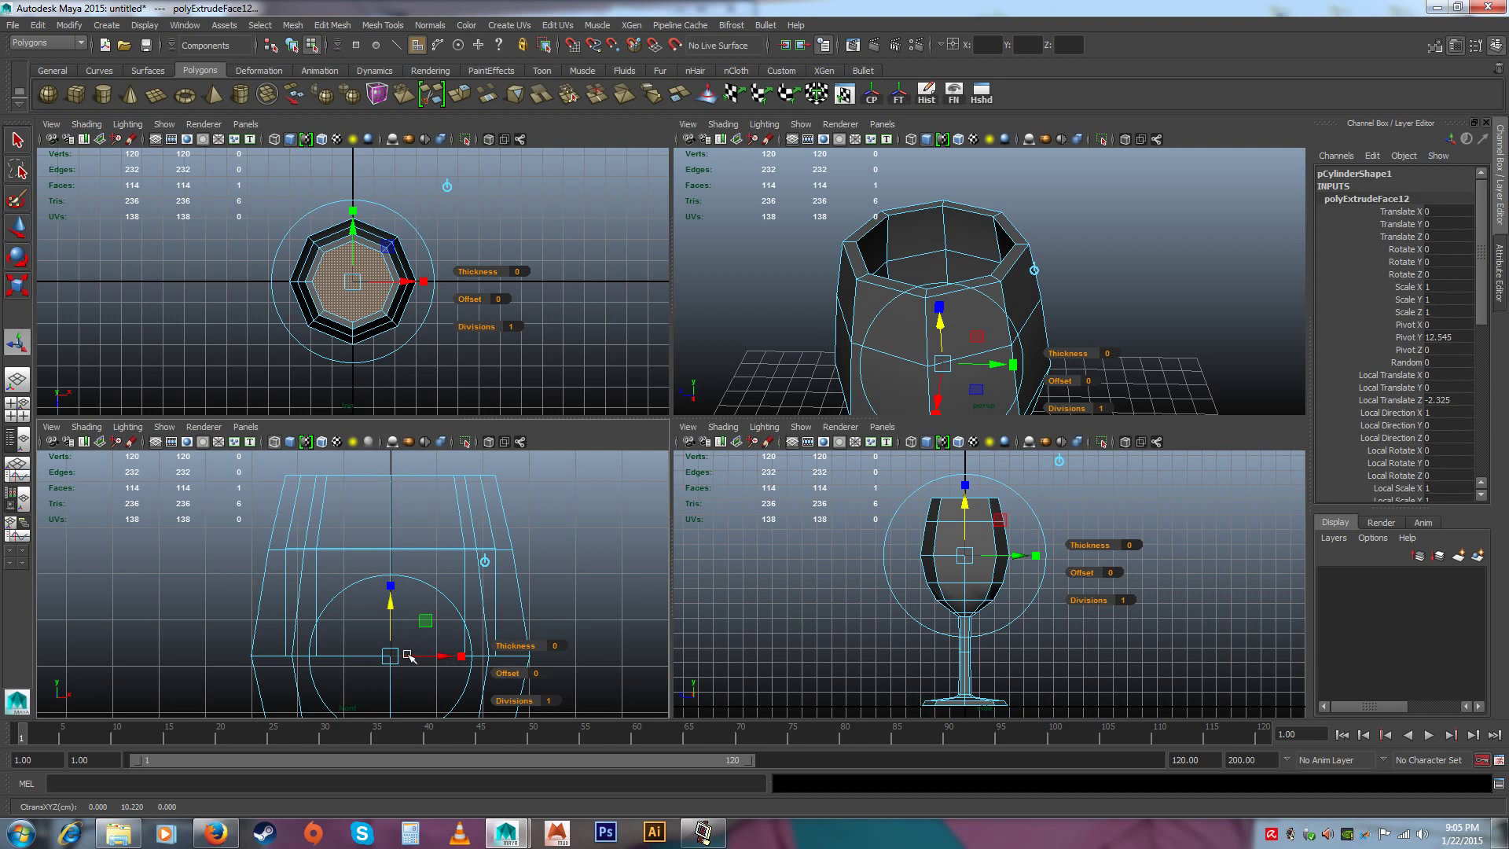
pyautogui.press('r')
pyautogui.moveTo(391, 657); pyautogui.dragTo(407, 660)
pyautogui.press('r')
# Extrude the cavity floor down to Local Translate Z -1.85, level with the next lower ring, and scale it horizontally to about 0.85
pyautogui.keyDown('alt'); pyautogui.moveTo(408, 660); pyautogui.dragTo(394, 566, button='middle'); pyautogui.keyUp('alt')
pyautogui.press('g')
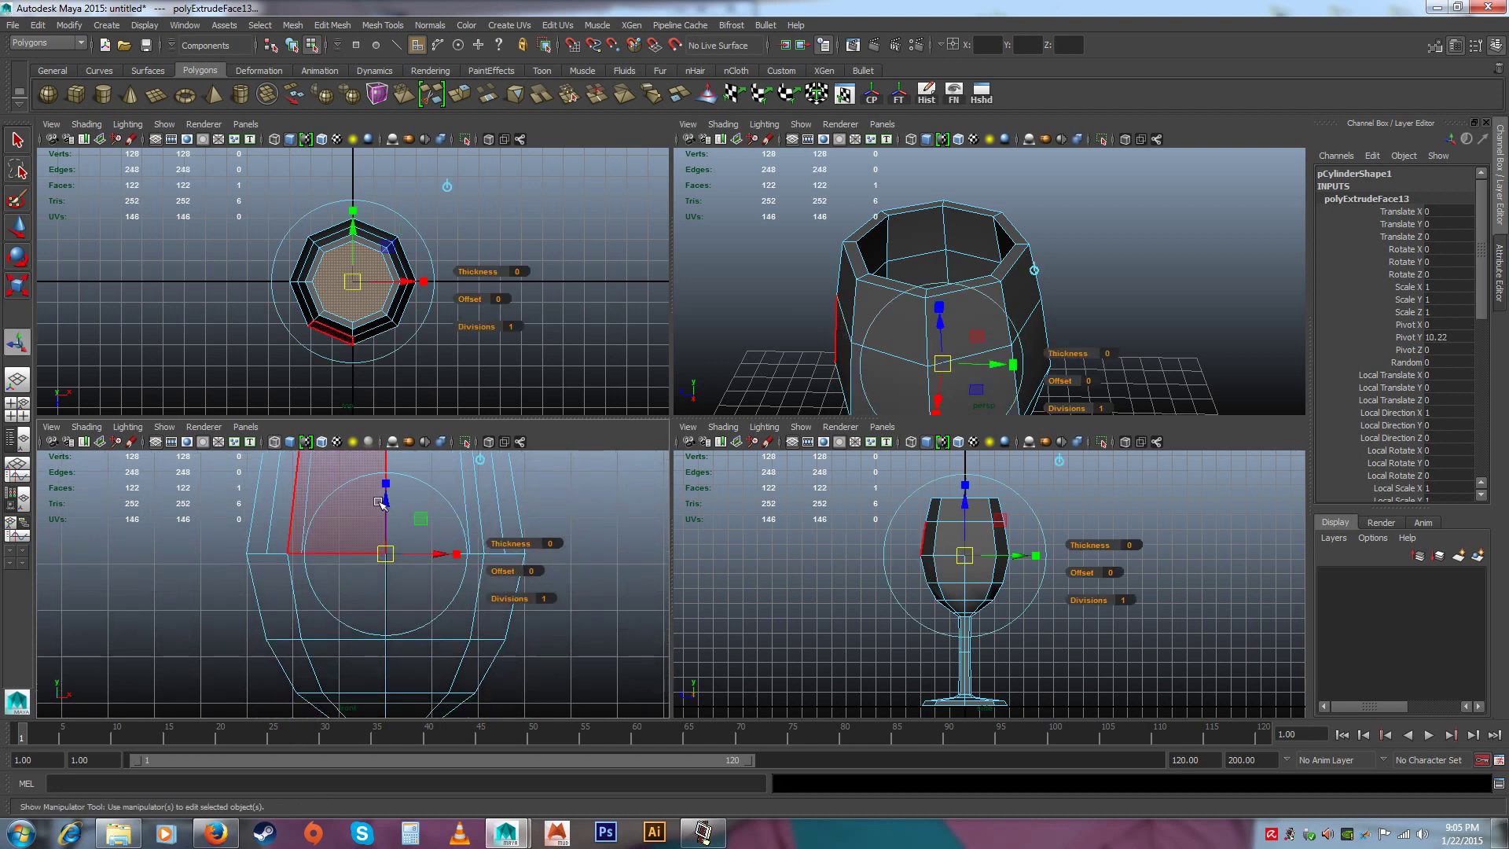
pyautogui.moveTo(385, 511); pyautogui.dragTo(399, 602)
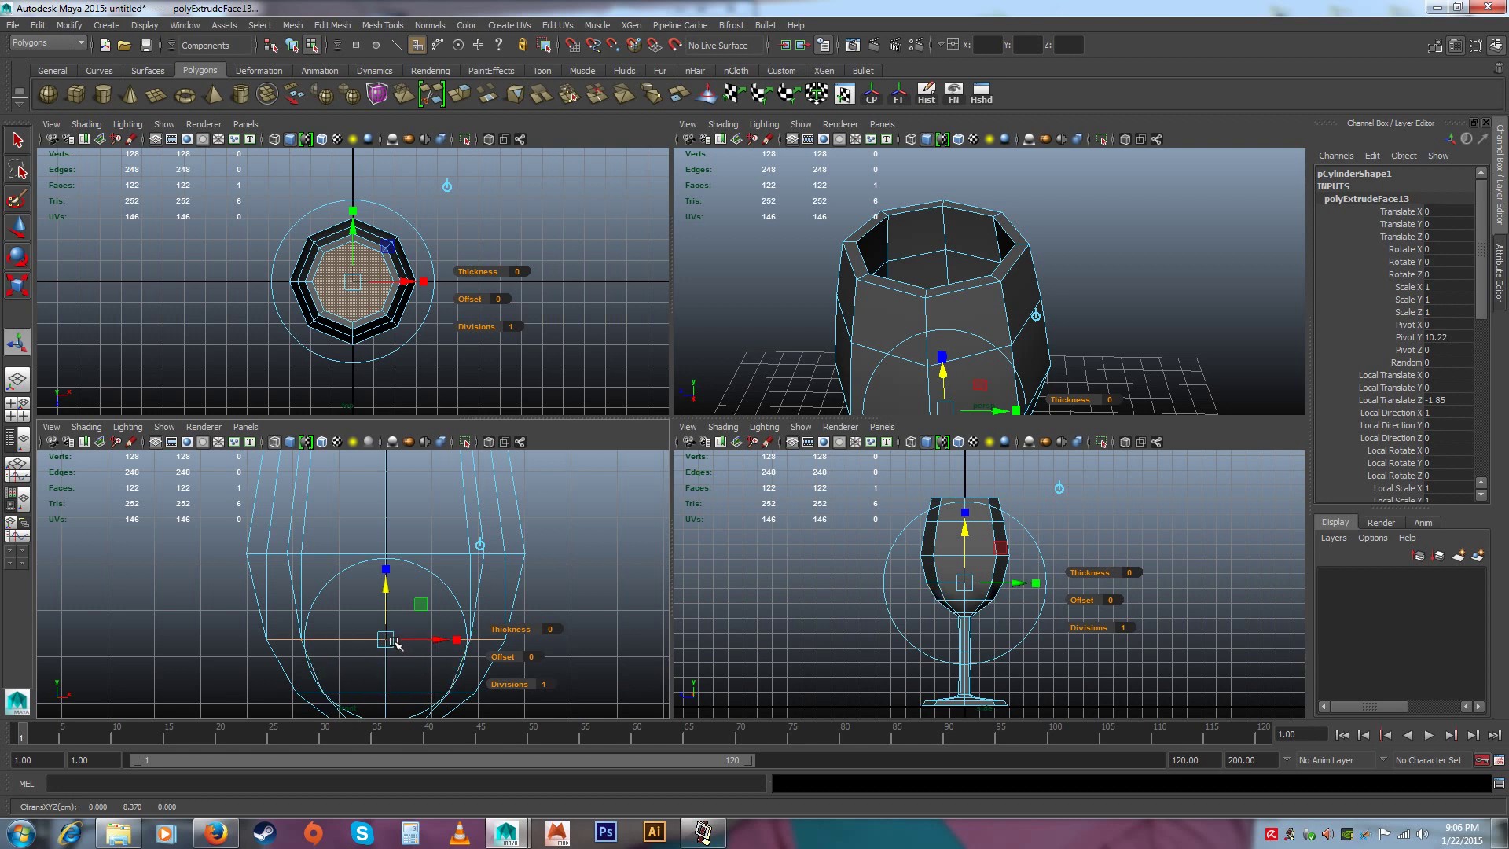
pyautogui.click(393, 640)
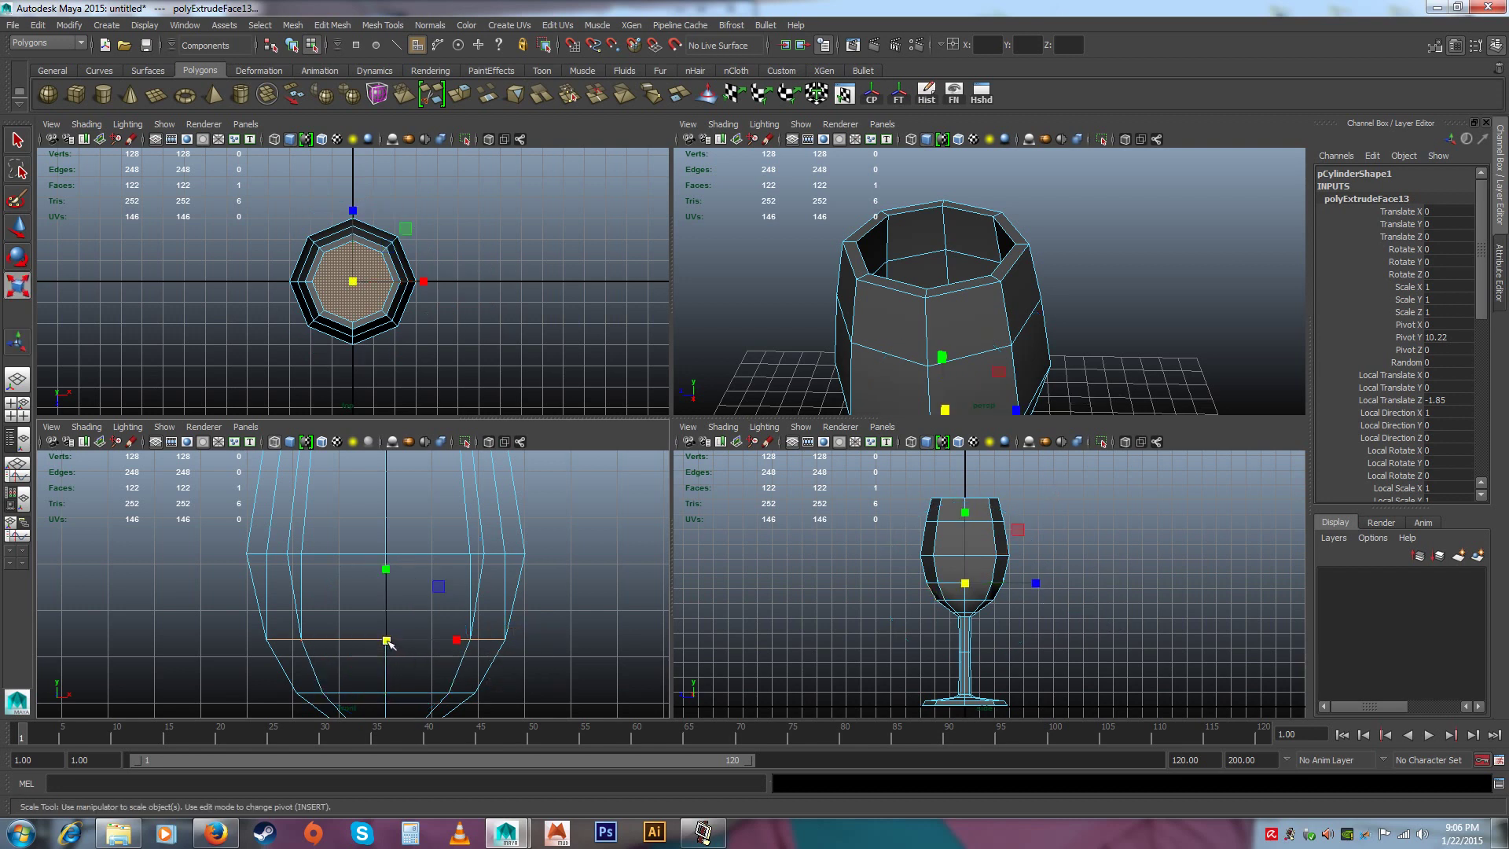
pyautogui.moveTo(388, 640); pyautogui.dragTo(363, 640)
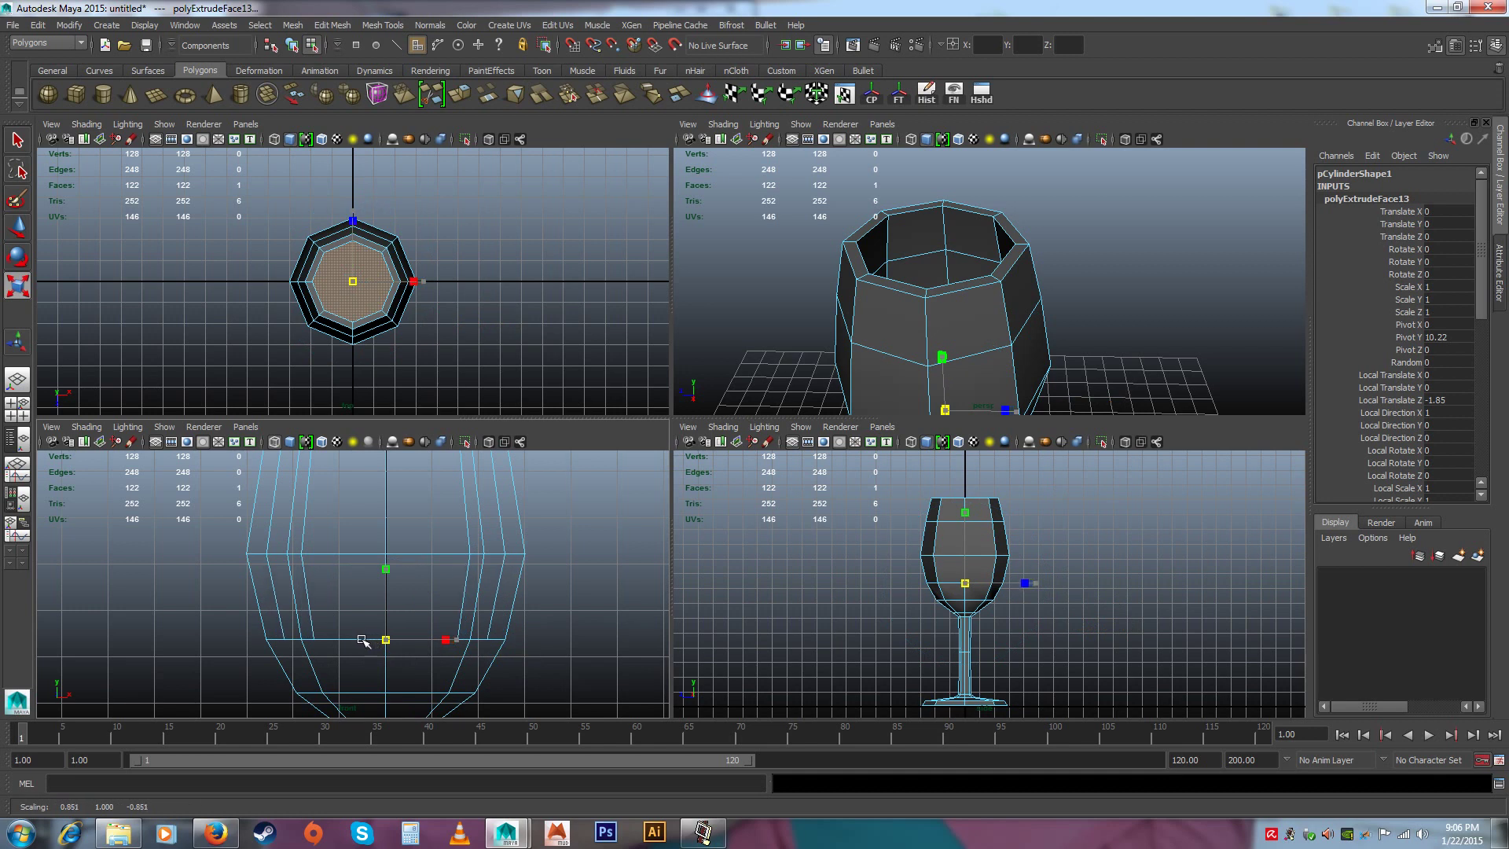
# Extrude the cavity floor down to Local Translate Z -1.256, near the bowl's lowest wide ring, and scale it inward to fit inside the walls
pyautogui.press('r')
pyautogui.keyDown('alt'); pyautogui.moveTo(463, 633); pyautogui.dragTo(454, 566, button='middle'); pyautogui.keyUp('alt')
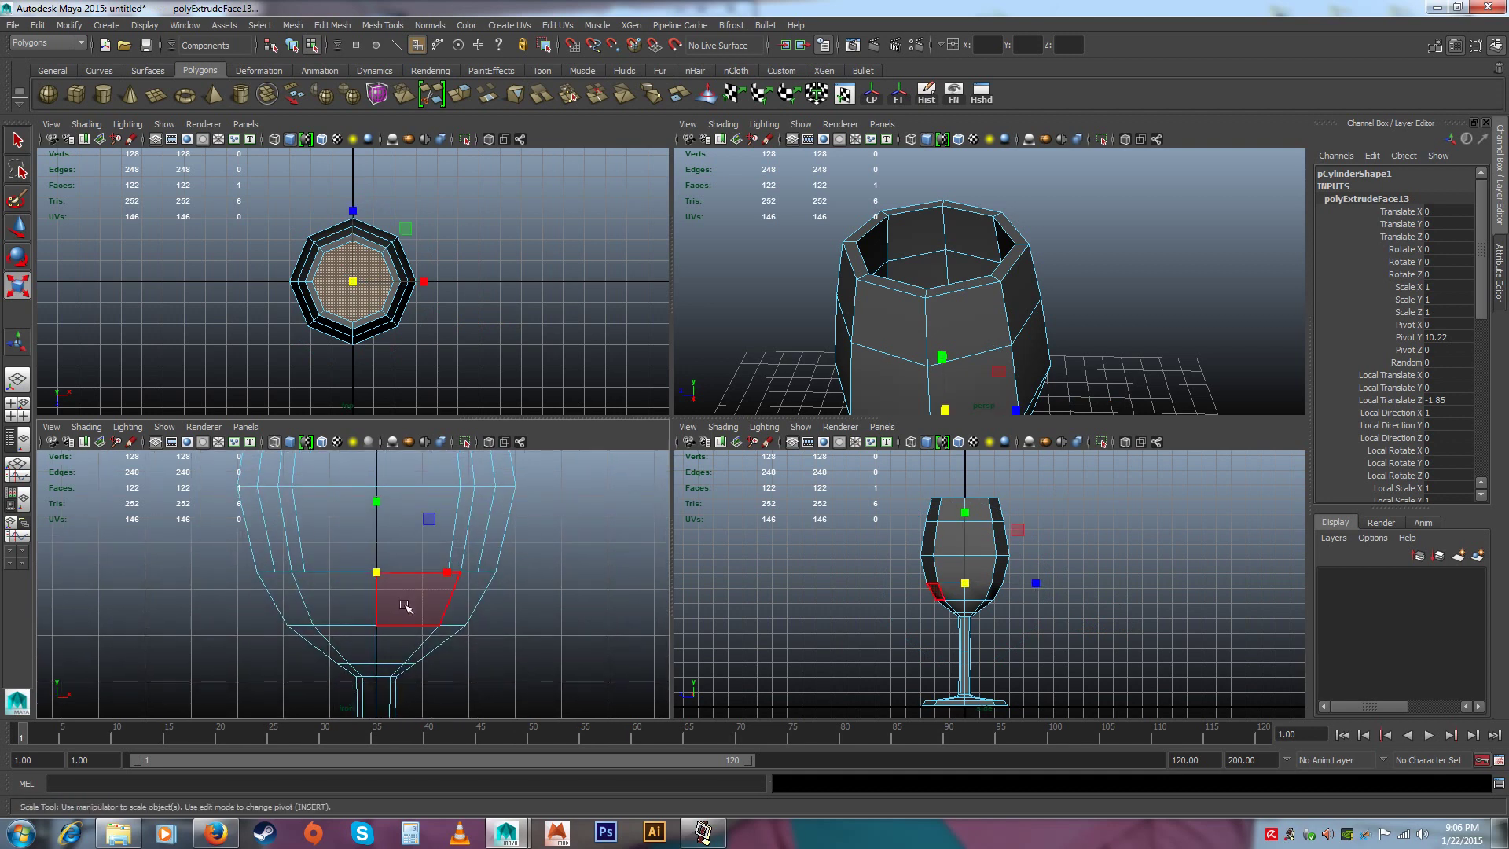
pyautogui.click(365, 607)
pyautogui.hotkey('ctrl', 'e')
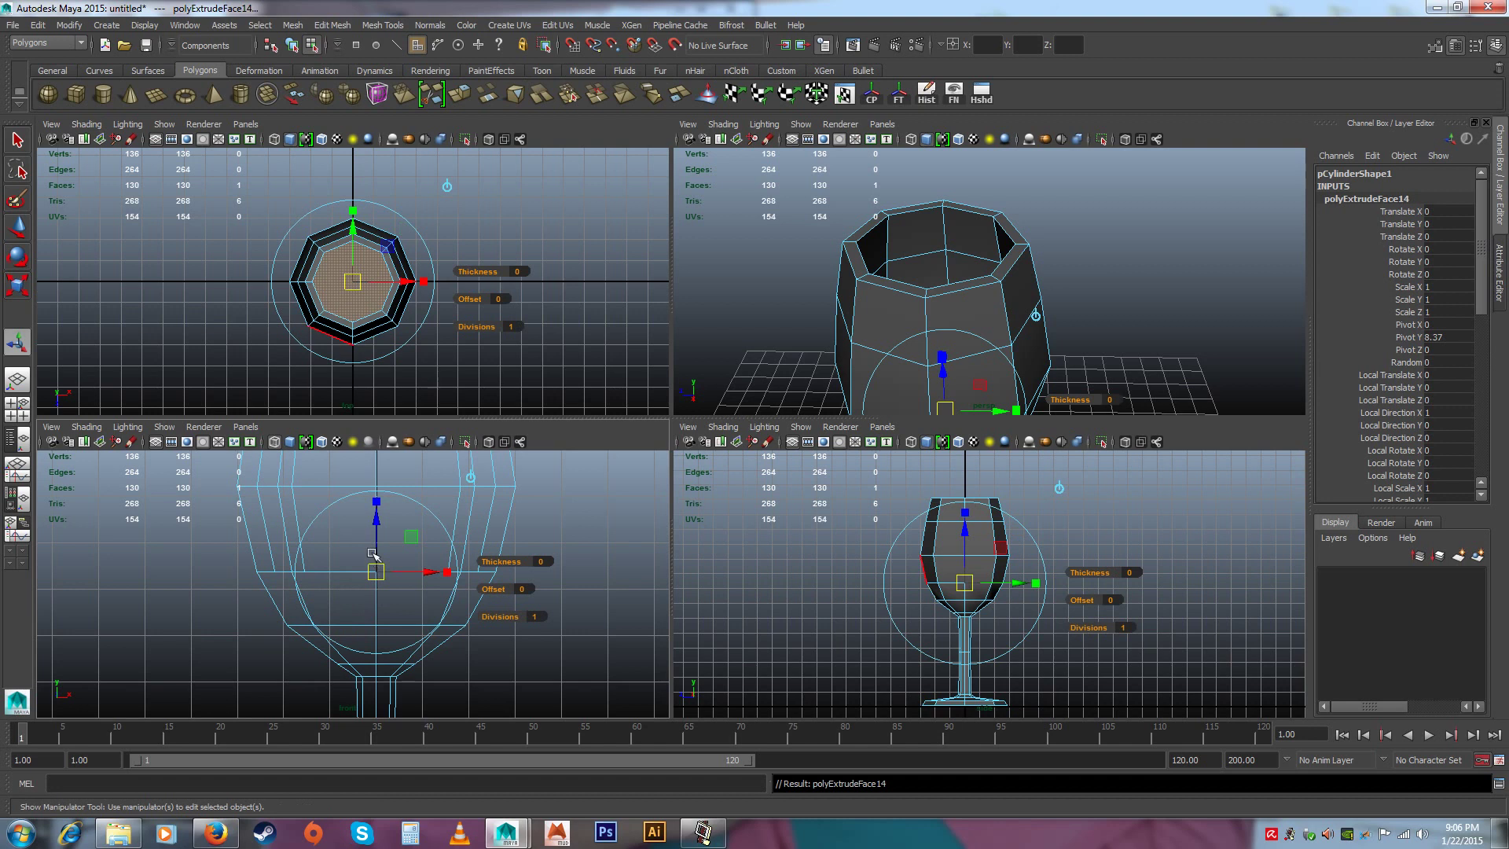
pyautogui.moveTo(377, 537); pyautogui.dragTo(303, 612)
pyautogui.press('r')
pyautogui.click(291, 606)
pyautogui.scroll(-3, 998, 296)
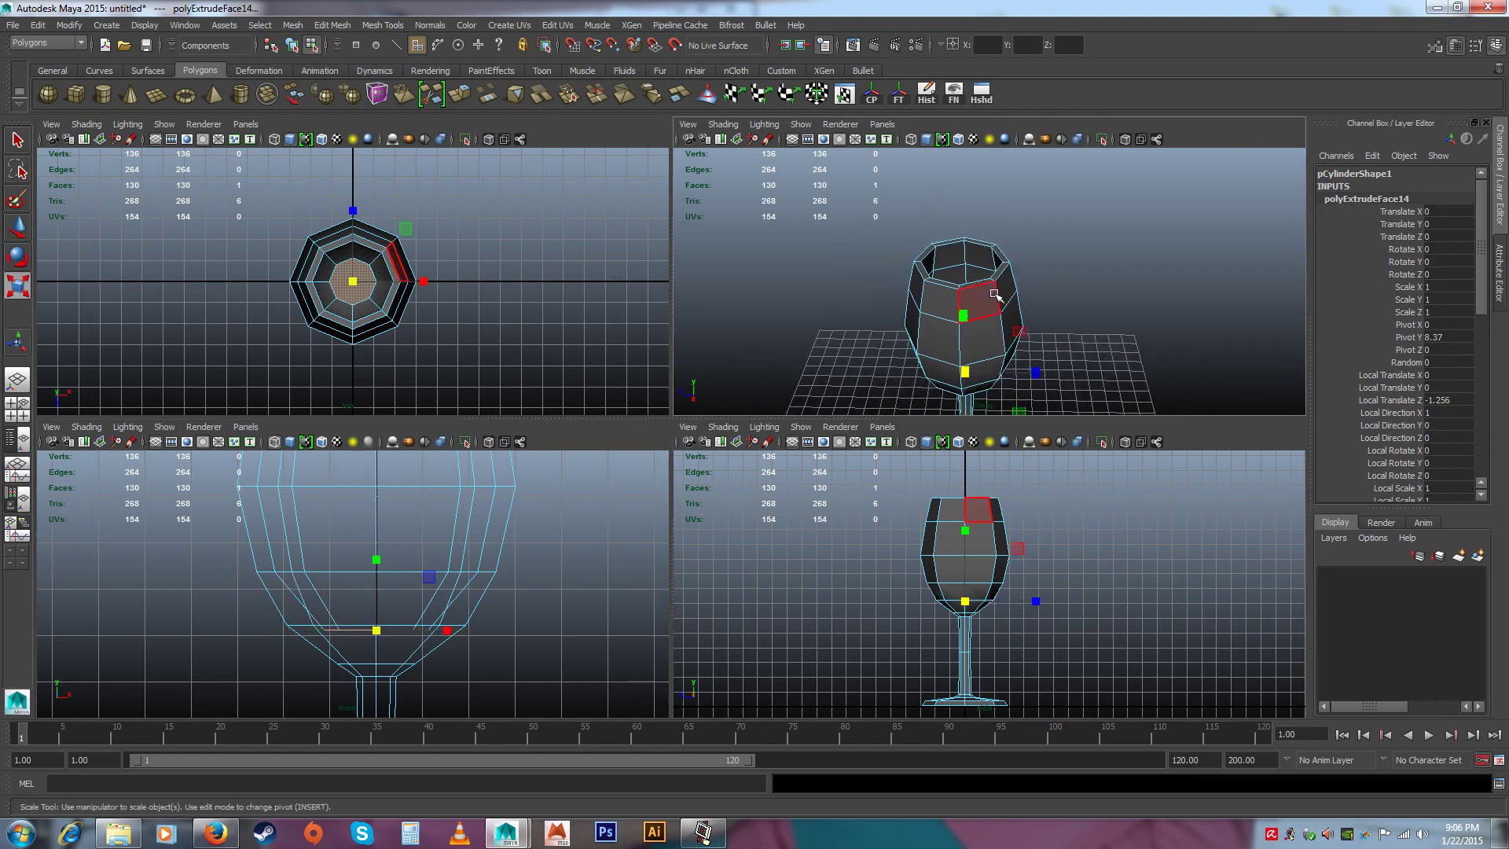
# Return to object mode, deselect the goblet, and show it whole in a maximized perspective view
pyautogui.moveTo(998, 297); pyautogui.dragTo(1053, 276, button='right')
pyautogui.click(1020, 320)
pyautogui.press('space')
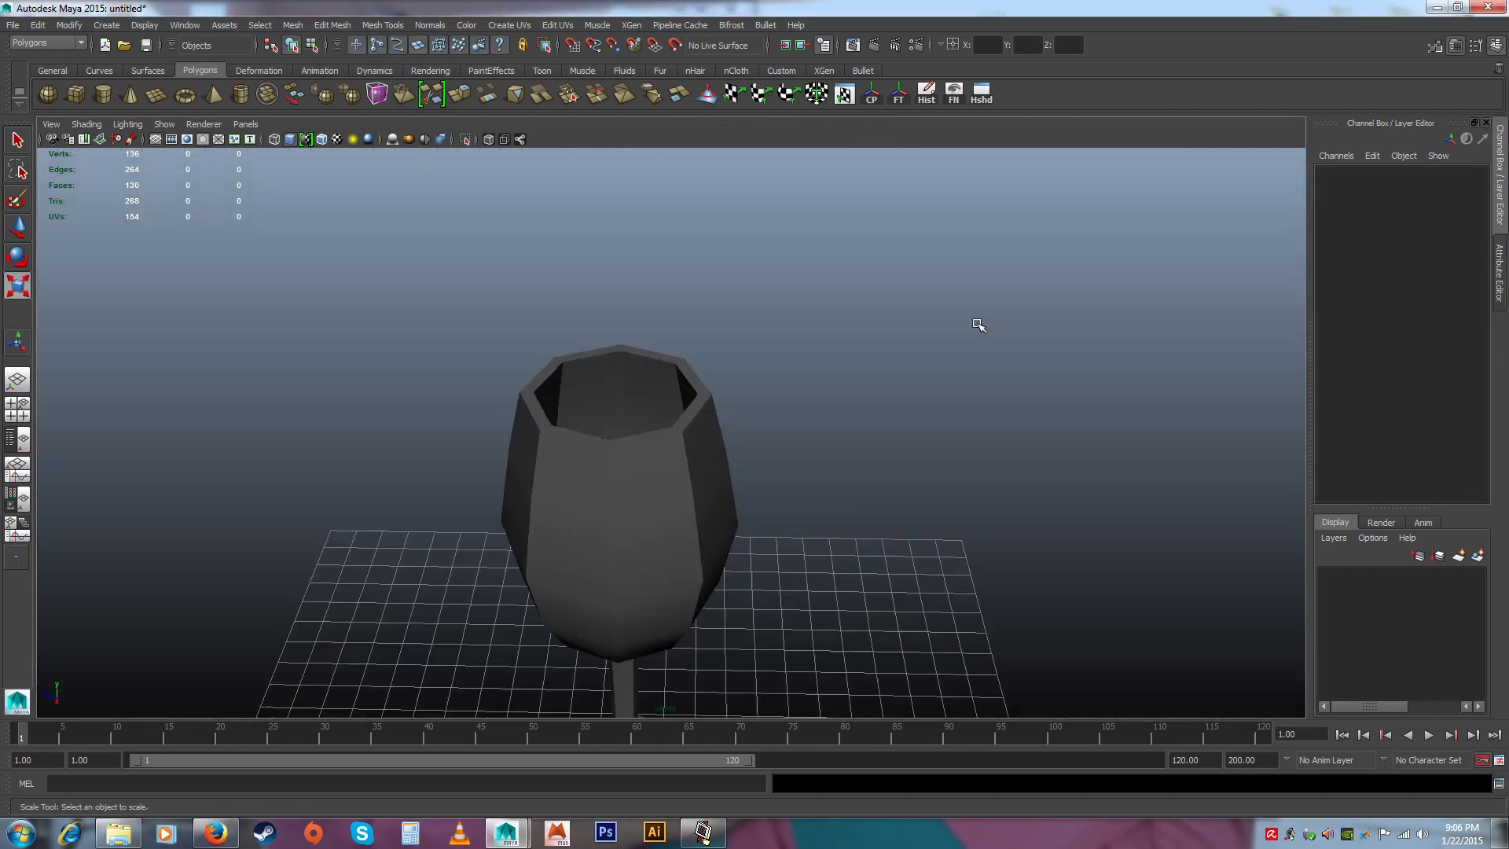
pyautogui.keyDown('alt'); pyautogui.moveTo(980, 326); pyautogui.dragTo(867, 363); pyautogui.keyUp('alt')
pyautogui.keyDown('alt'); pyautogui.moveTo(813, 471); pyautogui.dragTo(850, 343, button='middle'); pyautogui.keyUp('alt')
pyautogui.keyDown('alt'); pyautogui.moveTo(849, 343); pyautogui.dragTo(765, 330, button='right'); pyautogui.keyUp('alt')
pyautogui.keyDown('alt'); pyautogui.moveTo(764, 330); pyautogui.dragTo(754, 302); pyautogui.keyUp('alt')
# Preview the goblet with smoothing, switch back to the unsmoothed display, and keep the goblet selected
pyautogui.click(684, 367)
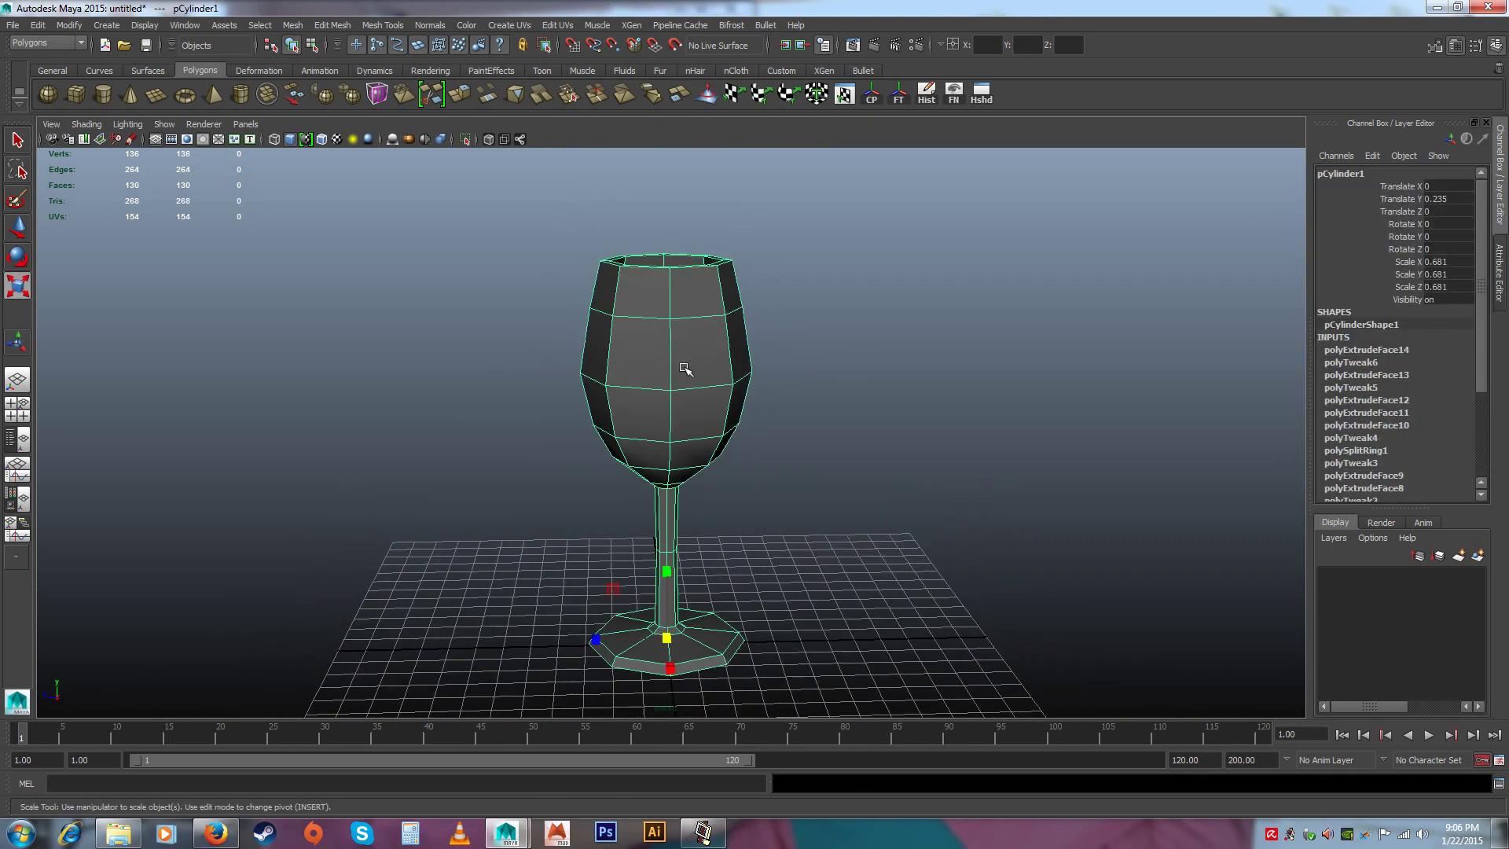
pyautogui.keyDown('alt'); pyautogui.moveTo(774, 429); pyautogui.dragTo(787, 395); pyautogui.keyUp('alt')
pyautogui.press('3')
pyautogui.click(822, 450)
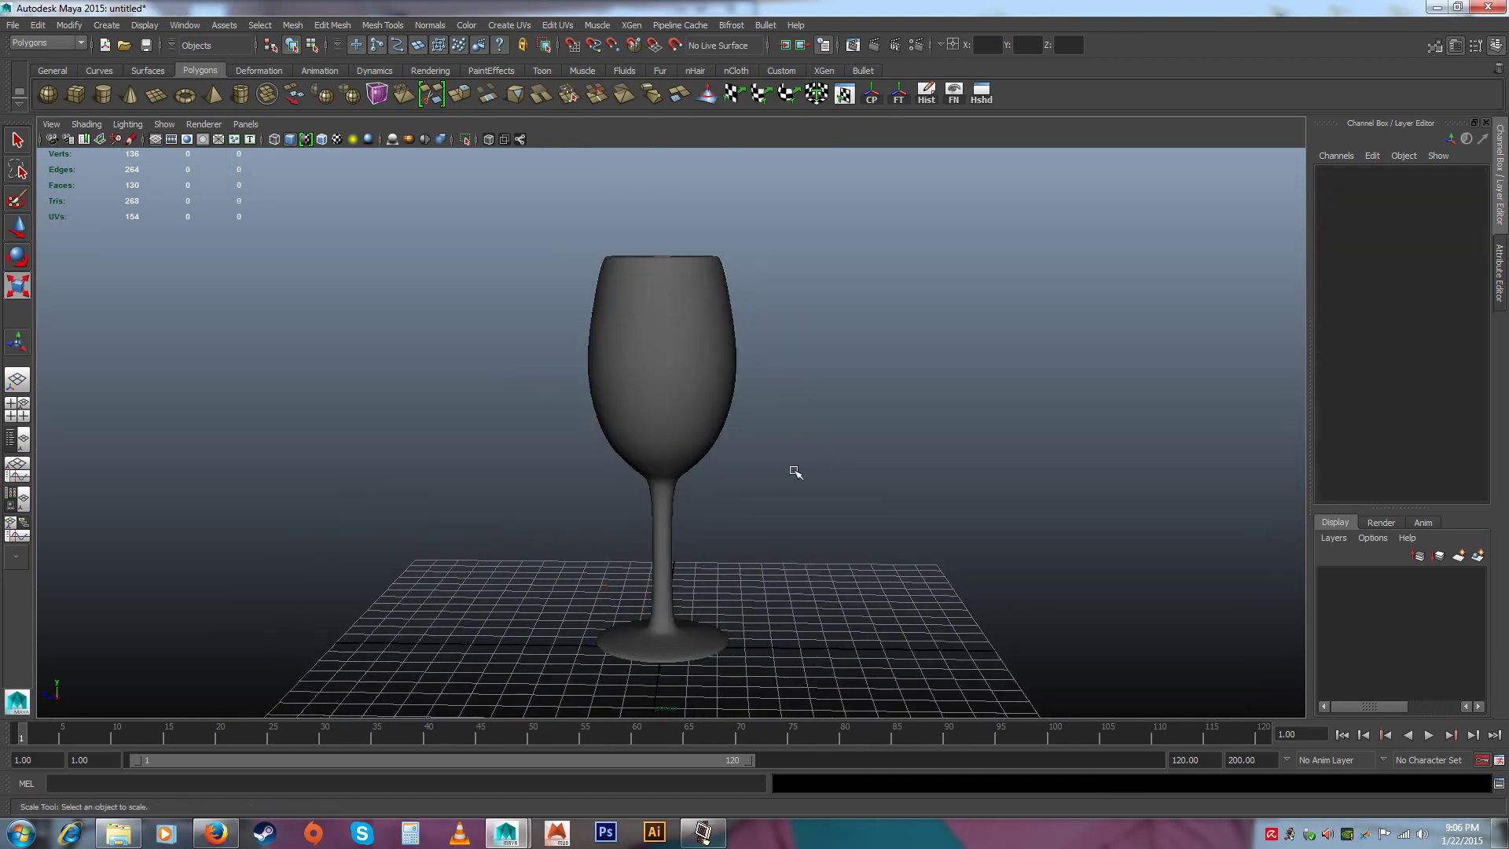
pyautogui.moveTo(795, 472)
pyautogui.keyDown('alt'); pyautogui.mouseDown()
pyautogui.moveTo(791, 511)
pyautogui.moveTo(790, 479)
pyautogui.mouseUp(); pyautogui.keyUp('alt')
pyautogui.click(689, 381)
pyautogui.keyDown('alt'); pyautogui.moveTo(690, 381); pyautogui.dragTo(796, 398); pyautogui.keyUp('alt')
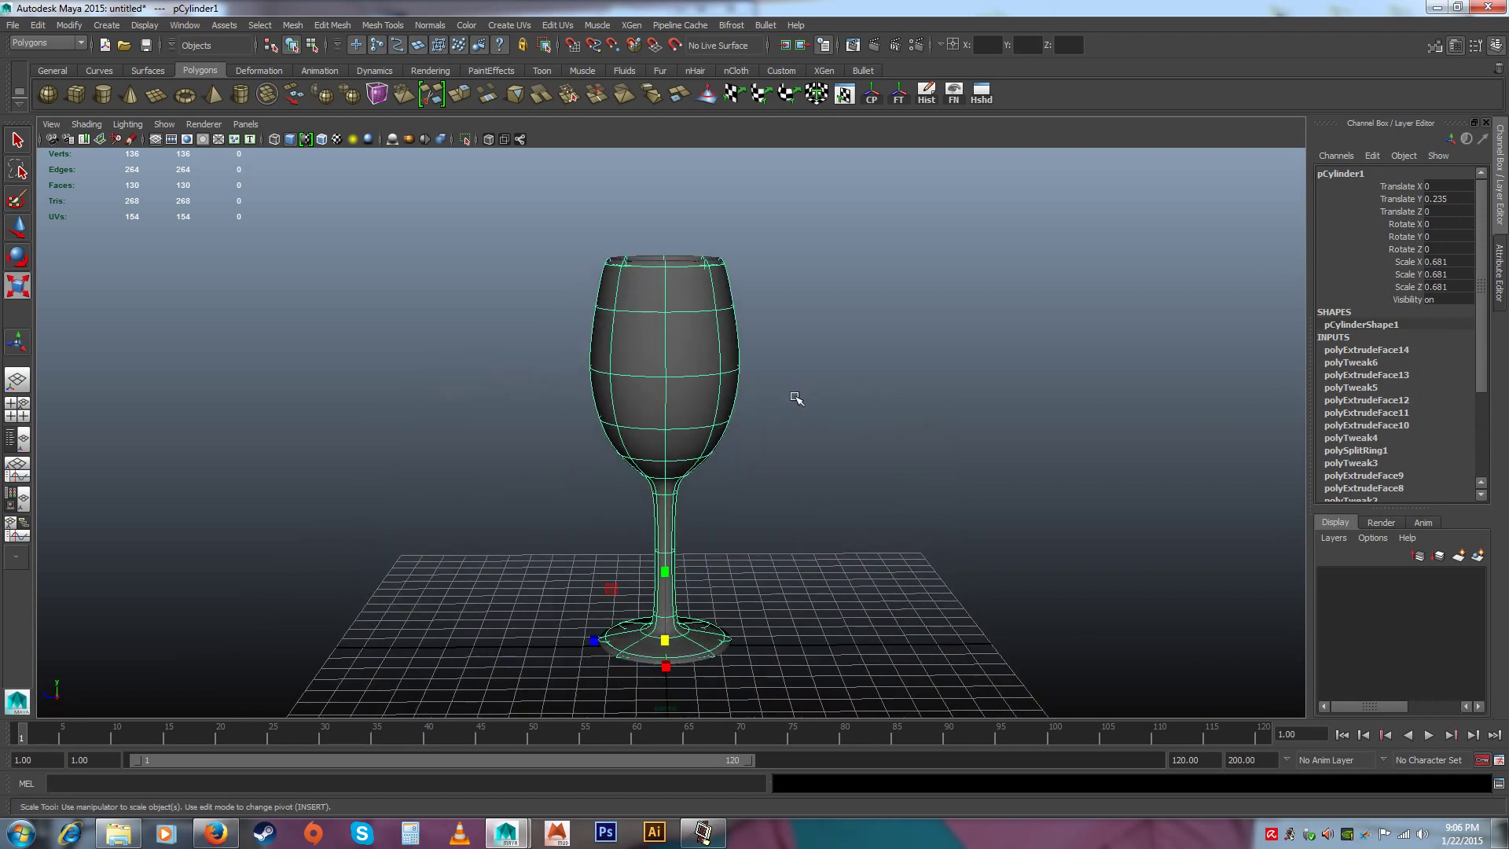
pyautogui.press('1')
pyautogui.click(818, 424)
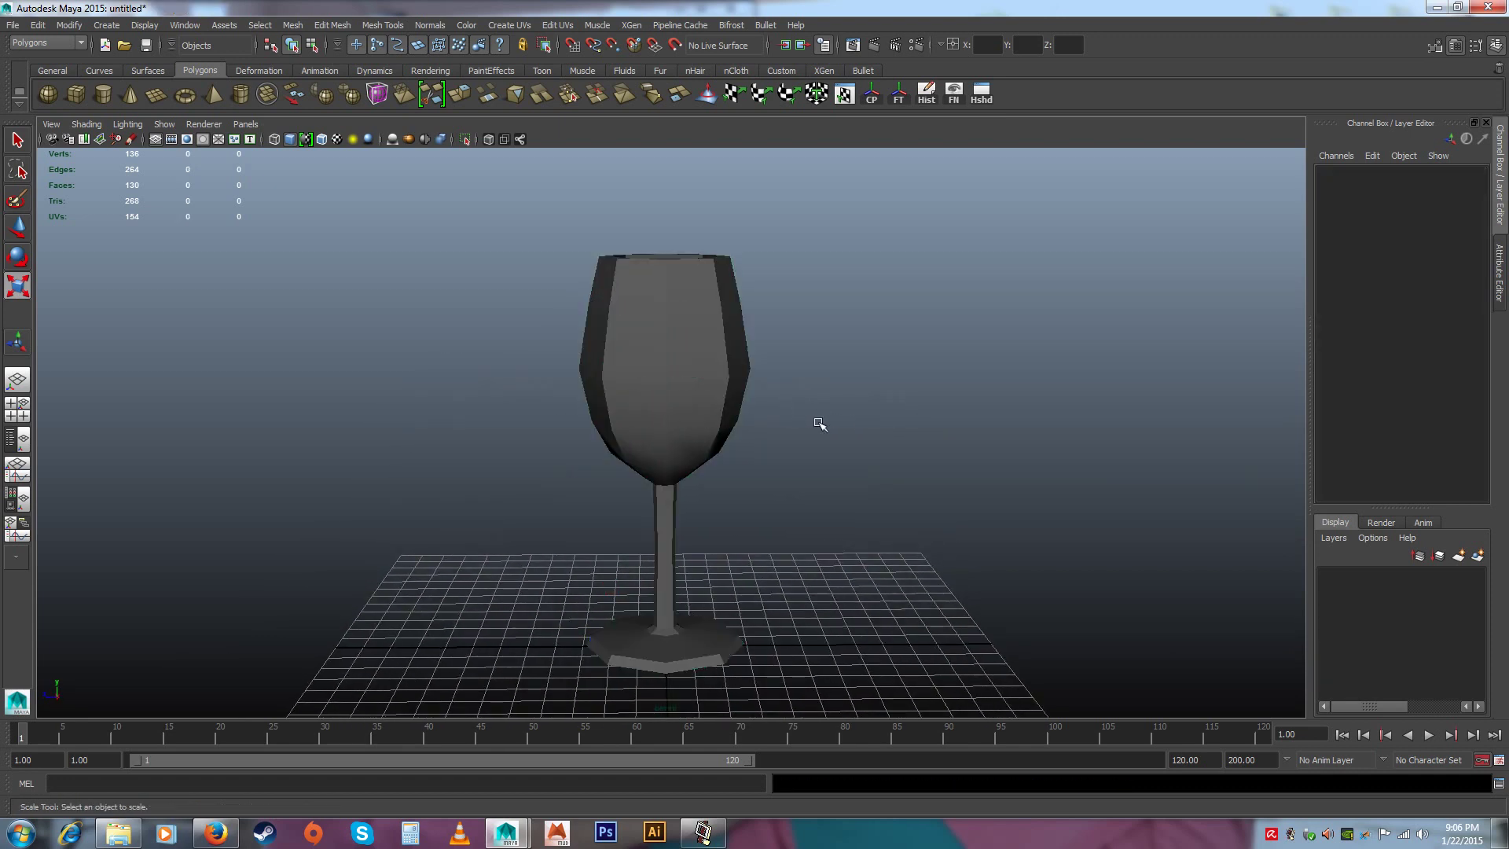
pyautogui.hotkey('ctrl', 'z')
# Examine the stem and the underside of the base, toggling the smooth preview on and off
pyautogui.keyDown('alt'); pyautogui.moveTo(808, 448); pyautogui.dragTo(801, 422, button='right'); pyautogui.keyUp('alt')
pyautogui.keyDown('alt'); pyautogui.moveTo(800, 420); pyautogui.dragTo(802, 387); pyautogui.keyUp('alt')
pyautogui.keyDown('alt'); pyautogui.moveTo(801, 387); pyautogui.dragTo(833, 534, button='right'); pyautogui.keyUp('alt')
pyautogui.keyDown('alt'); pyautogui.moveTo(833, 534); pyautogui.dragTo(808, 414, button='middle'); pyautogui.keyUp('alt')
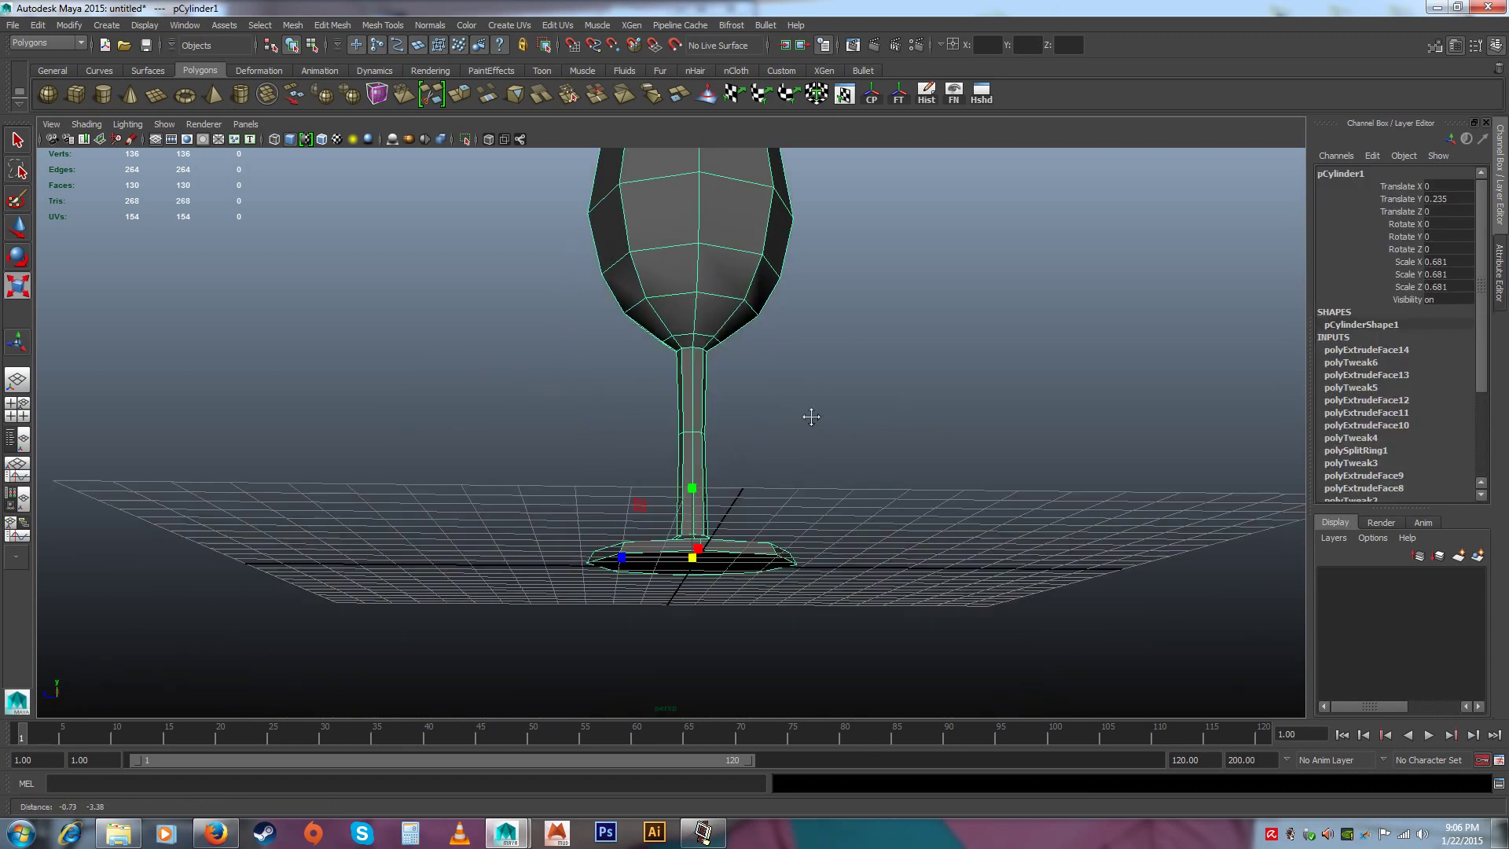
pyautogui.keyDown('alt'); pyautogui.moveTo(808, 414); pyautogui.dragTo(790, 450); pyautogui.keyUp('alt')
pyautogui.keyDown('alt'); pyautogui.moveTo(790, 451); pyautogui.dragTo(819, 529, button='right'); pyautogui.keyUp('alt')
pyautogui.keyDown('alt'); pyautogui.moveTo(819, 529); pyautogui.dragTo(806, 455, button='middle'); pyautogui.keyUp('alt')
pyautogui.keyDown('alt'); pyautogui.moveTo(807, 455); pyautogui.dragTo(721, 500); pyautogui.keyUp('alt')
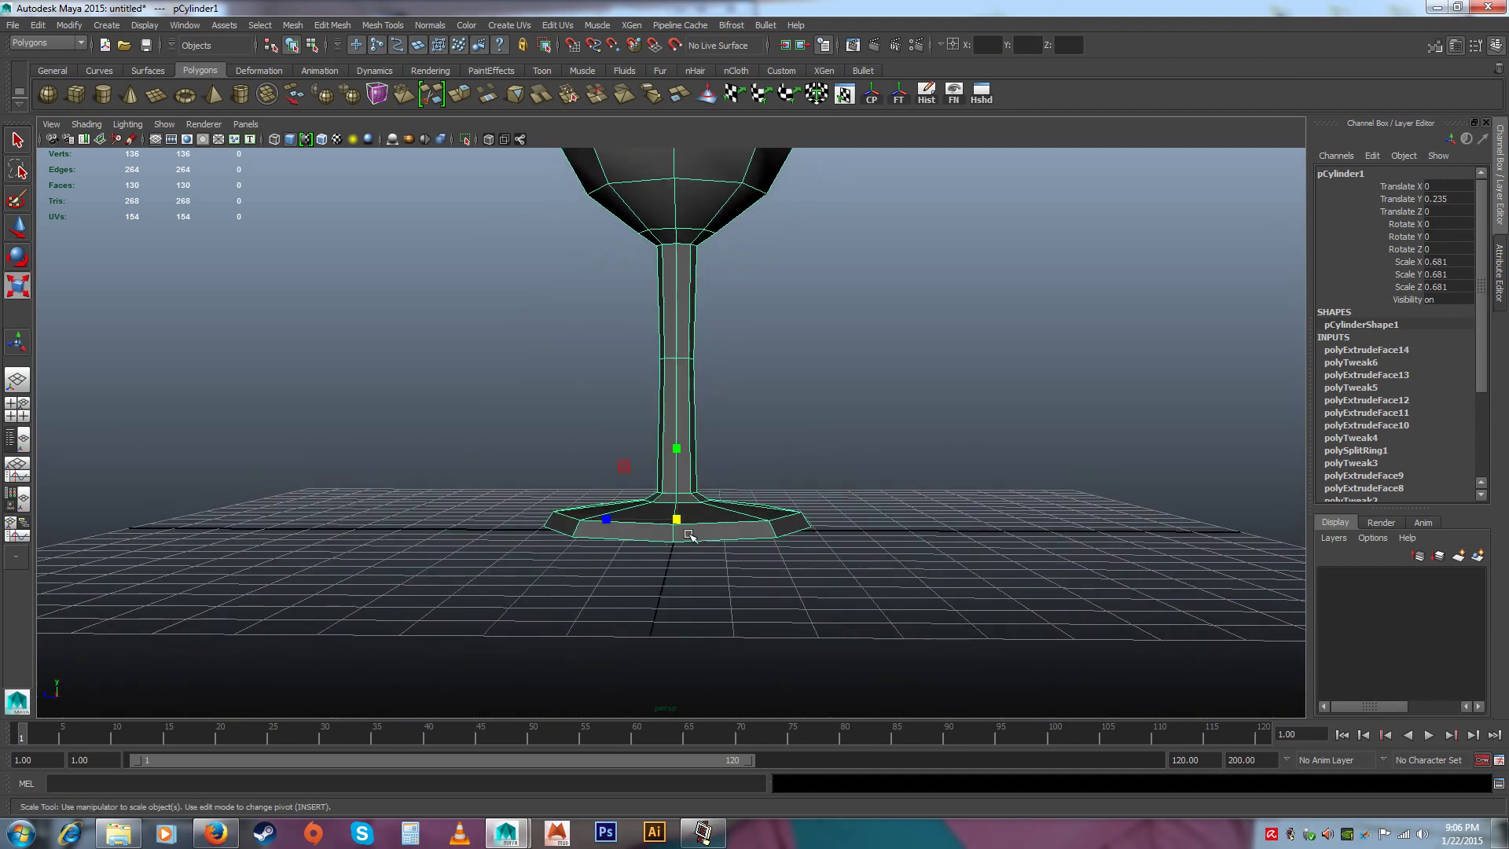
pyautogui.press('3')
pyautogui.keyDown('alt'); pyautogui.moveTo(774, 511); pyautogui.dragTo(835, 623, button='right'); pyautogui.keyUp('alt')
pyautogui.keyDown('alt'); pyautogui.moveTo(836, 623); pyautogui.dragTo(685, 472); pyautogui.keyUp('alt')
pyautogui.press('1')
# Select the underside face of the base in face mode and extrude it with a slight inward offset
pyautogui.rightClick(783, 448)
pyautogui.click(784, 485)
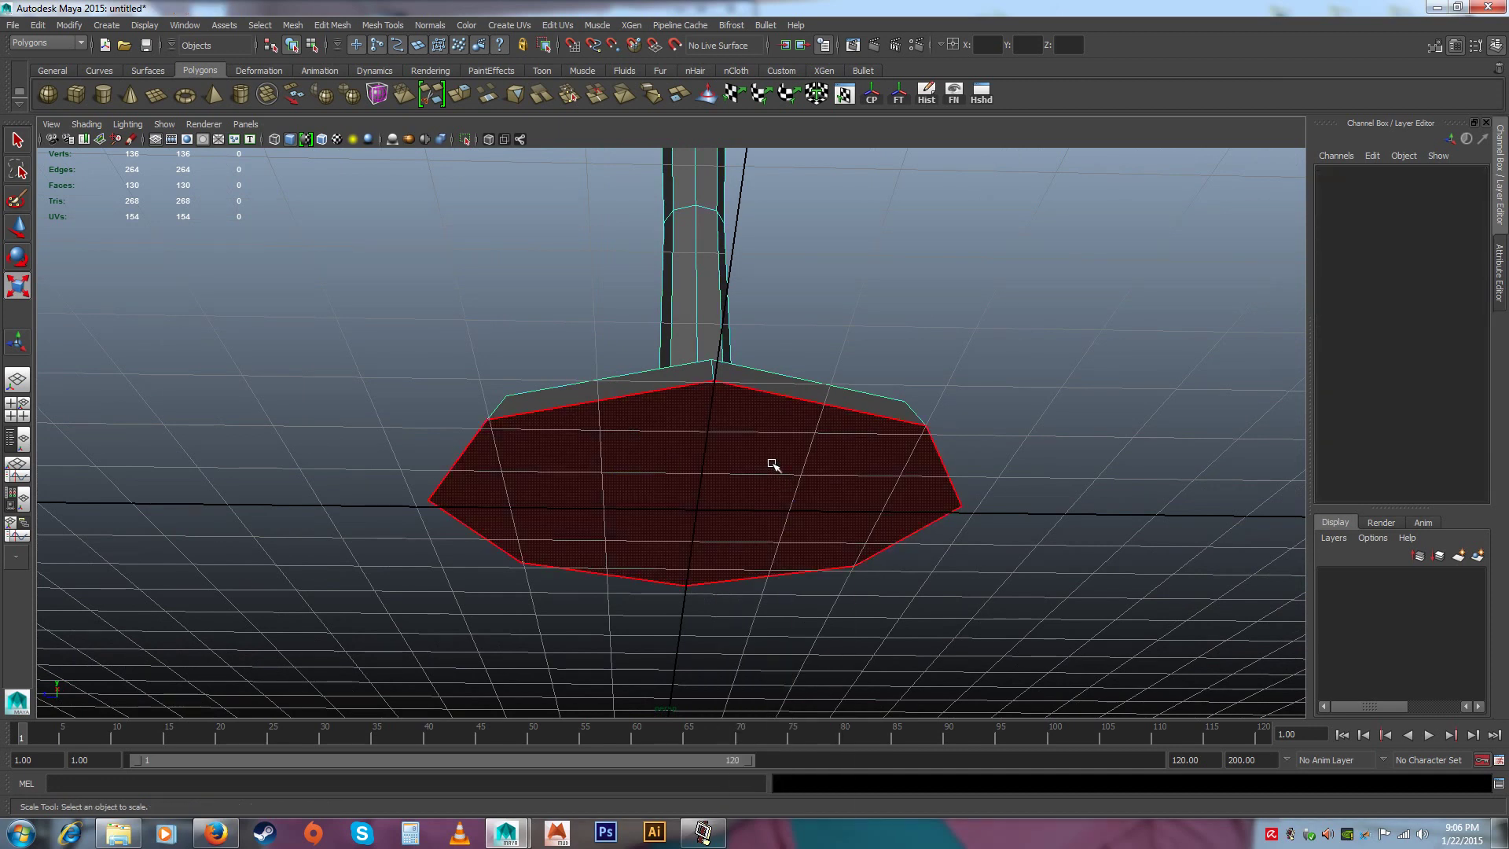
pyautogui.click(773, 464)
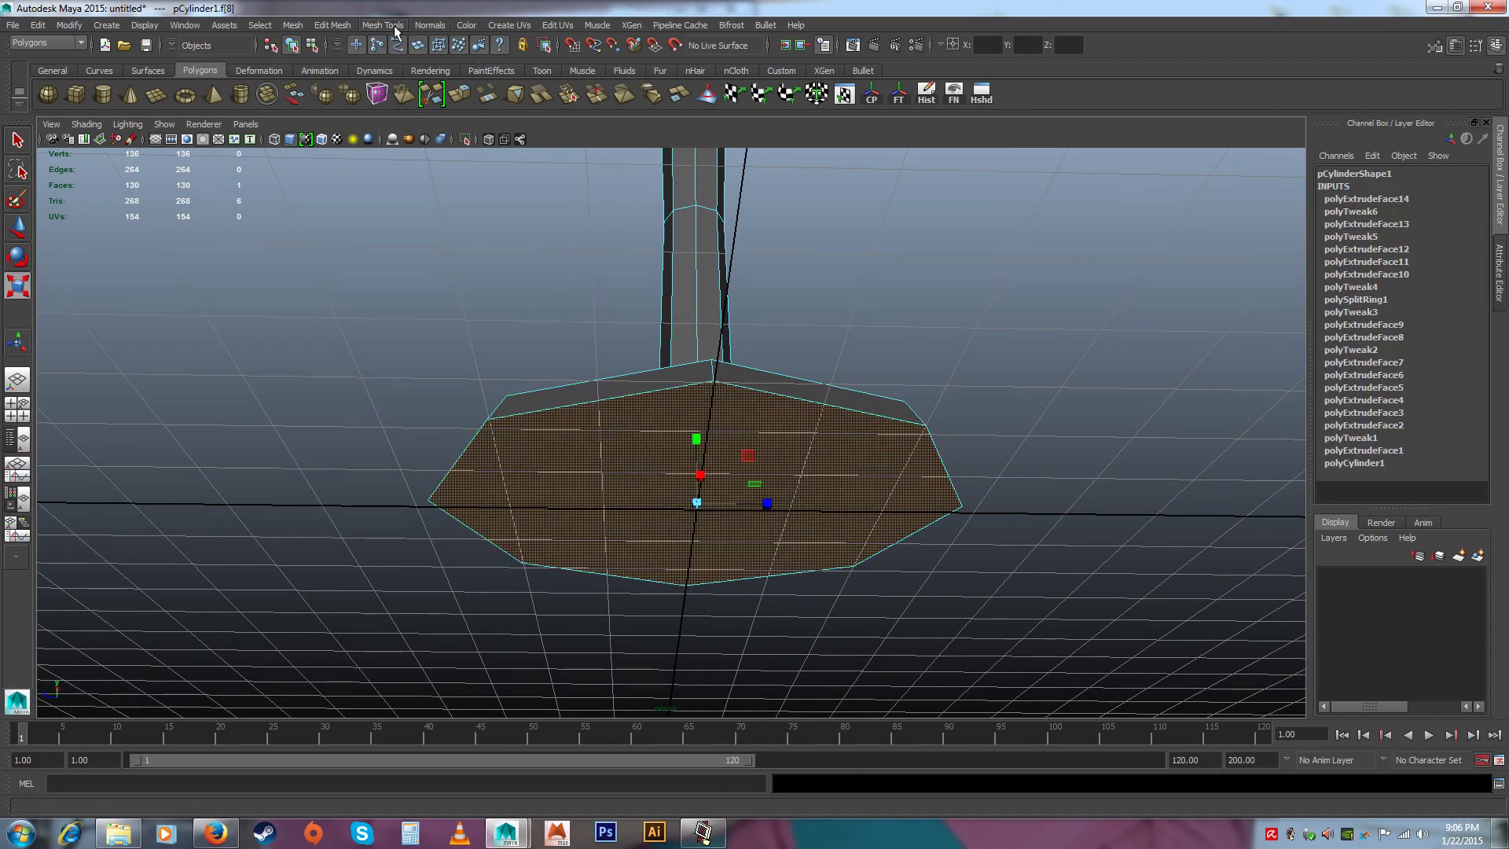
pyautogui.click(337, 26)
pyautogui.click(350, 425)
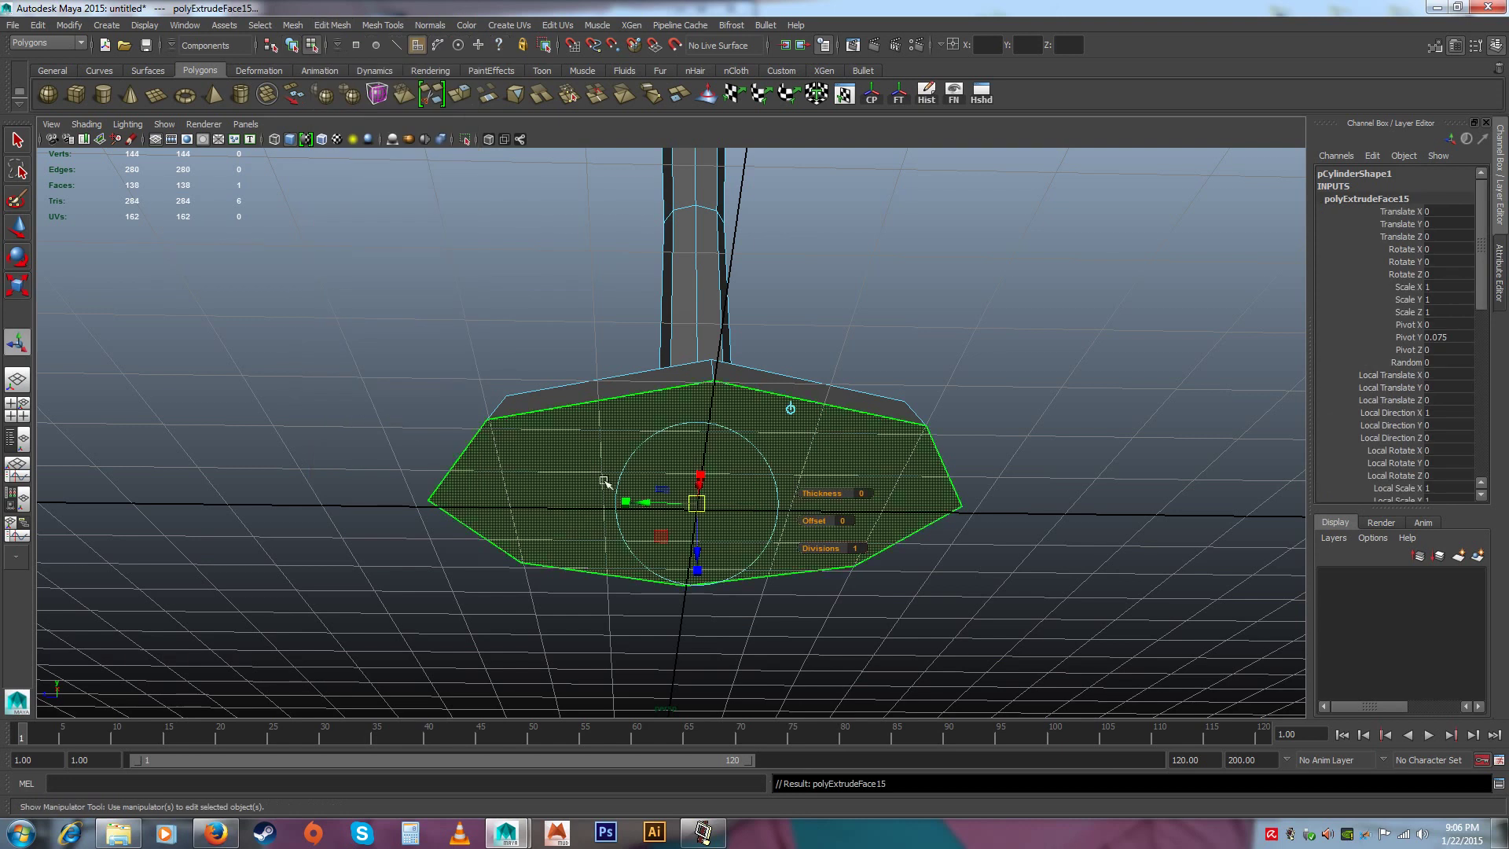
pyautogui.moveTo(817, 521)
pyautogui.mouseDown()
pyautogui.moveTo(803, 521)
pyautogui.moveTo(817, 520)
pyautogui.mouseUp()
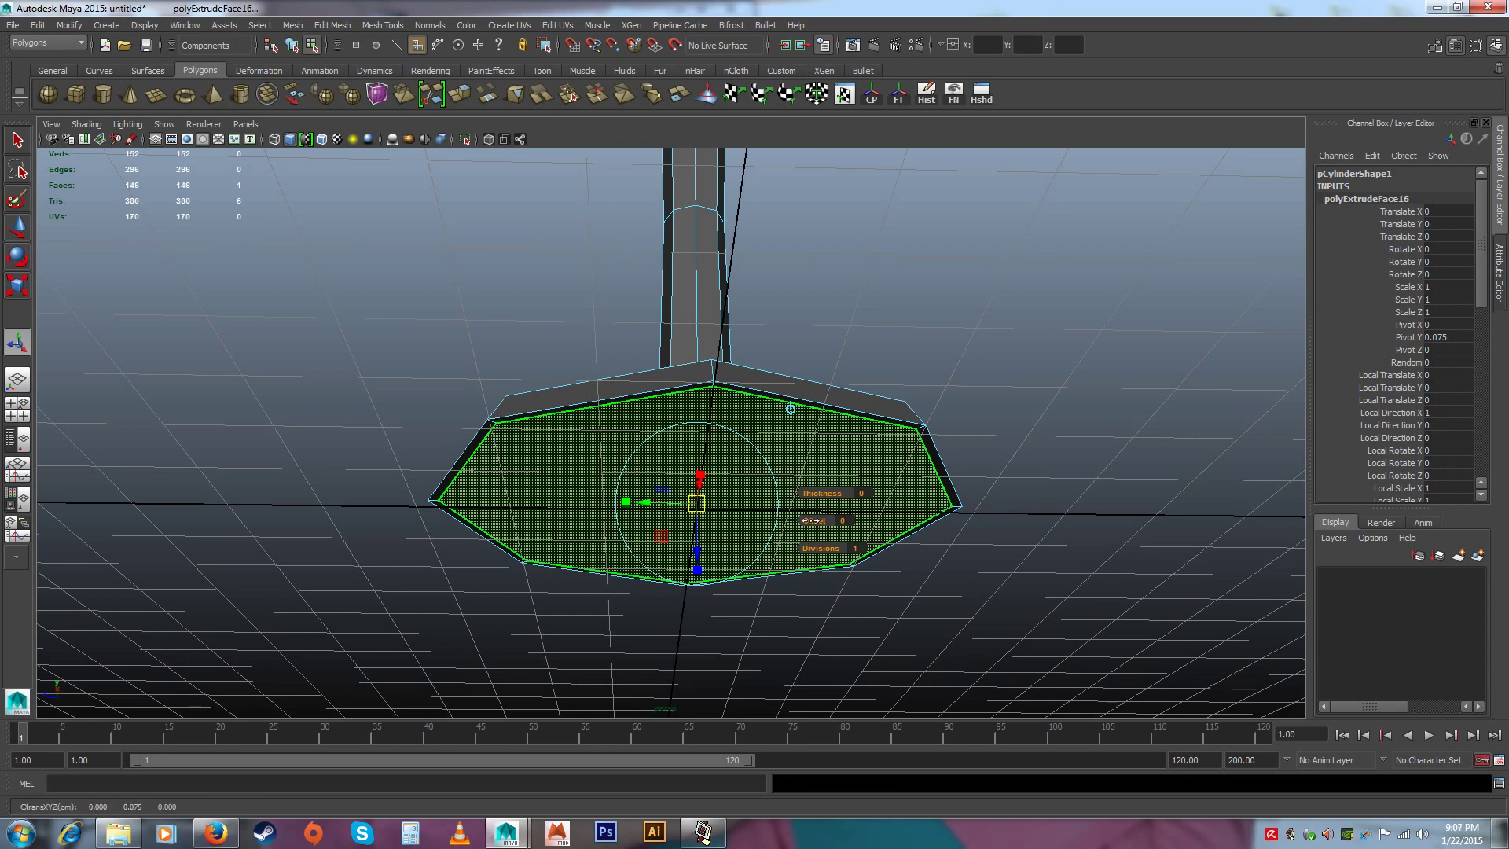
# Extrude the inset underside face again with an offset of 1.3 and deselect it
pyautogui.hotkey('ctrl', 'e')
pyautogui.moveTo(806, 520); pyautogui.dragTo(820, 528)
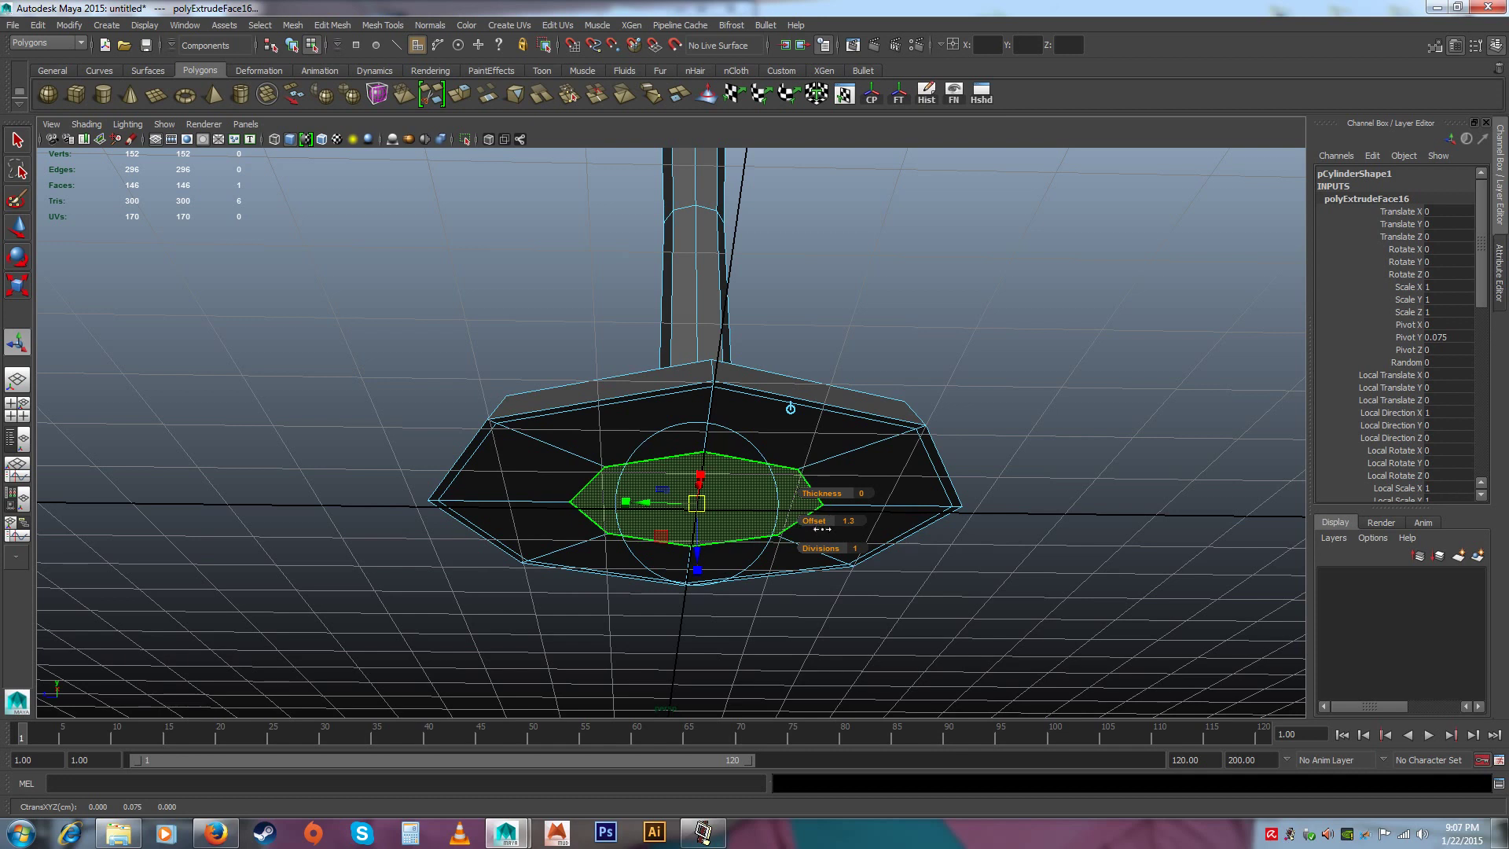
pyautogui.click(892, 377)
# Insert an edge loop around the base's outer side, very close to its bottom edge
pyautogui.keyDown('alt'); pyautogui.moveTo(893, 378); pyautogui.dragTo(849, 495); pyautogui.keyUp('alt')
pyautogui.click(347, 26)
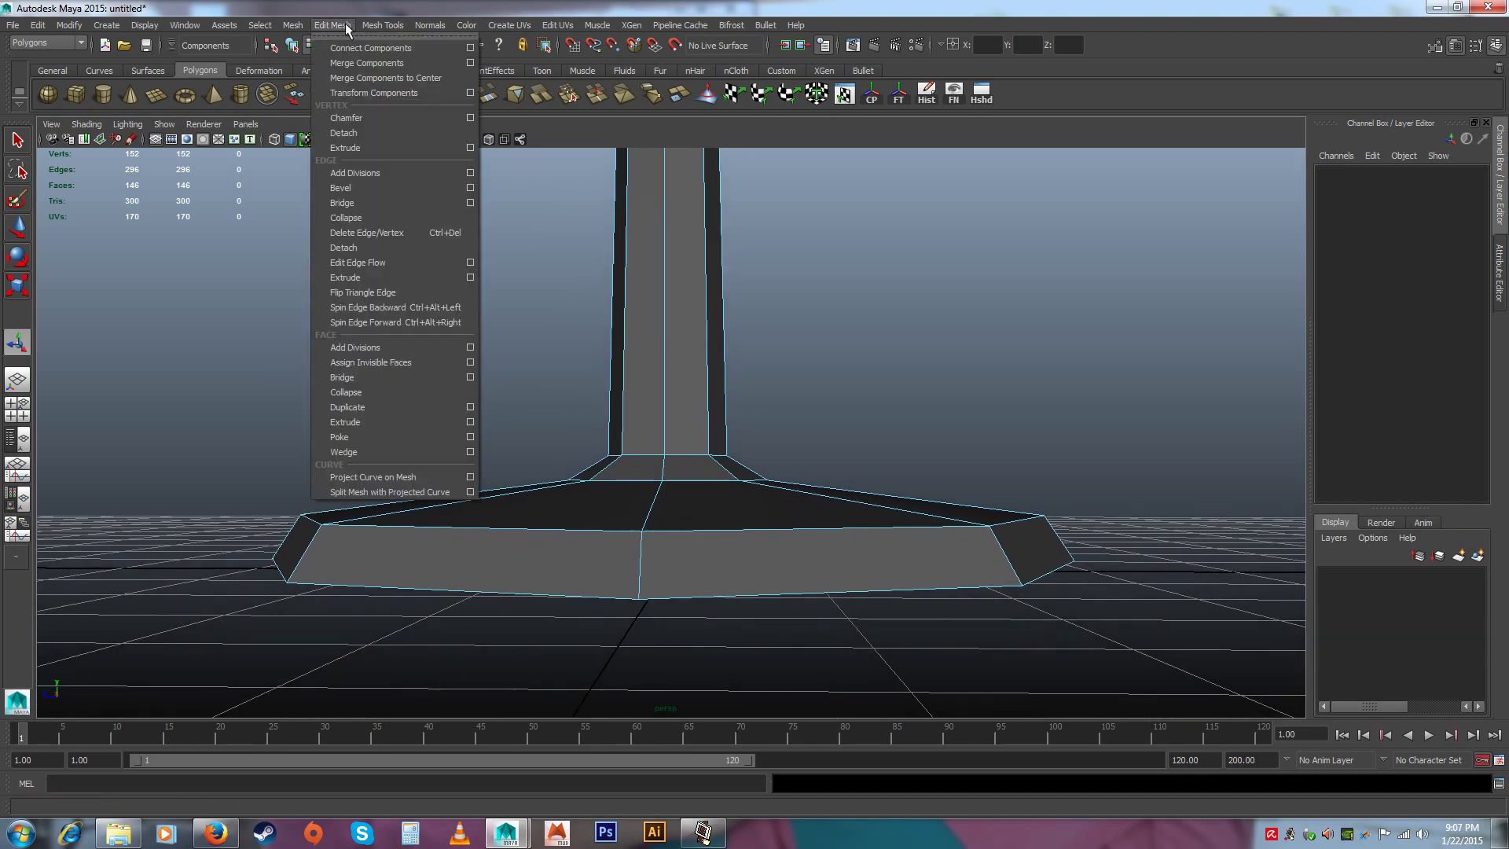
pyautogui.moveTo(383, 26)
pyautogui.click(401, 204)
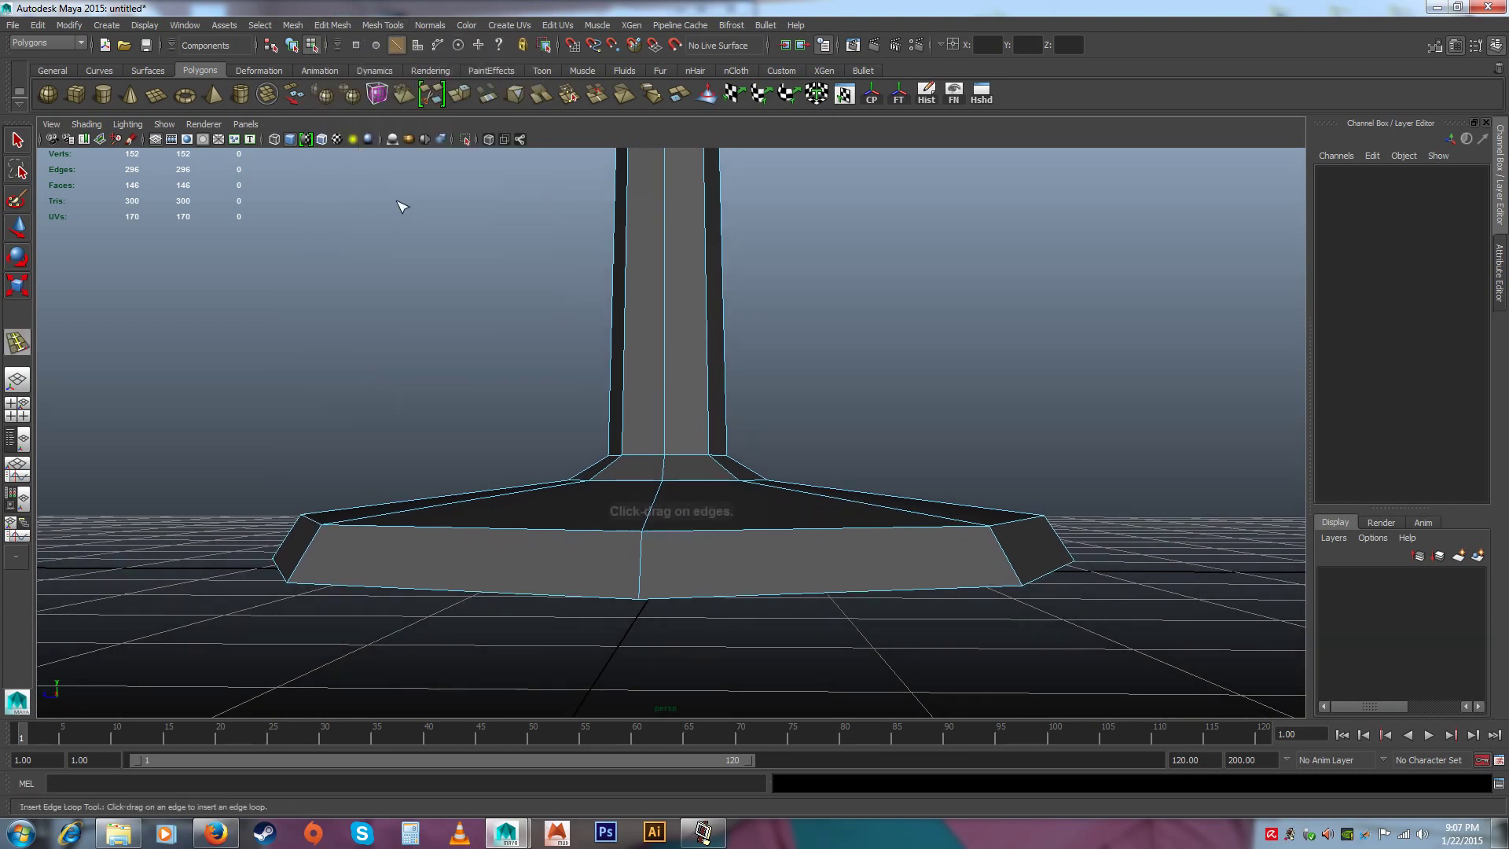
pyautogui.moveTo(643, 587); pyautogui.dragTo(643, 589)
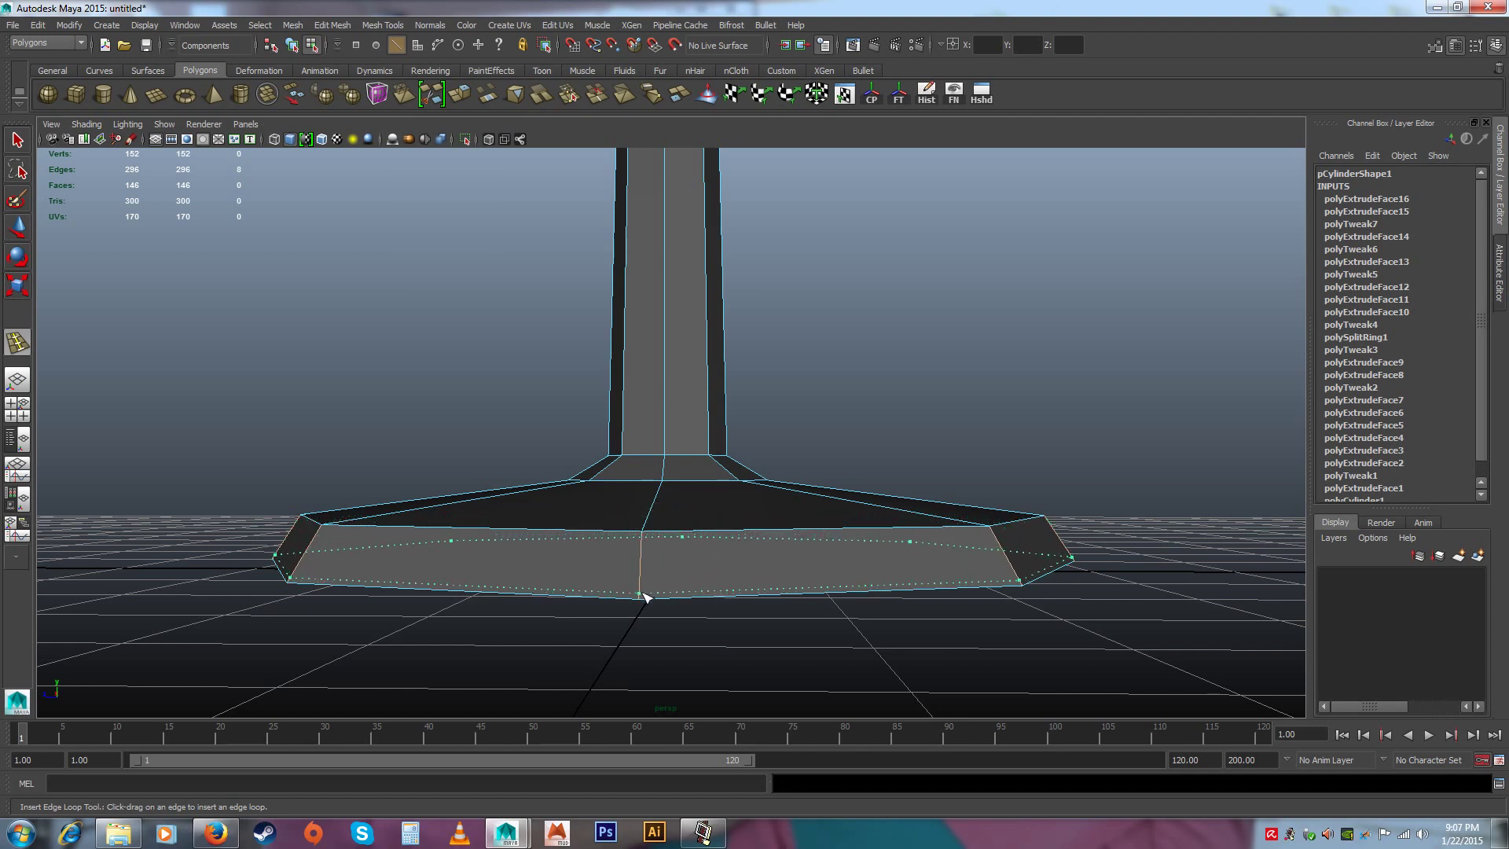
pyautogui.moveTo(643, 600); pyautogui.dragTo(644, 599)
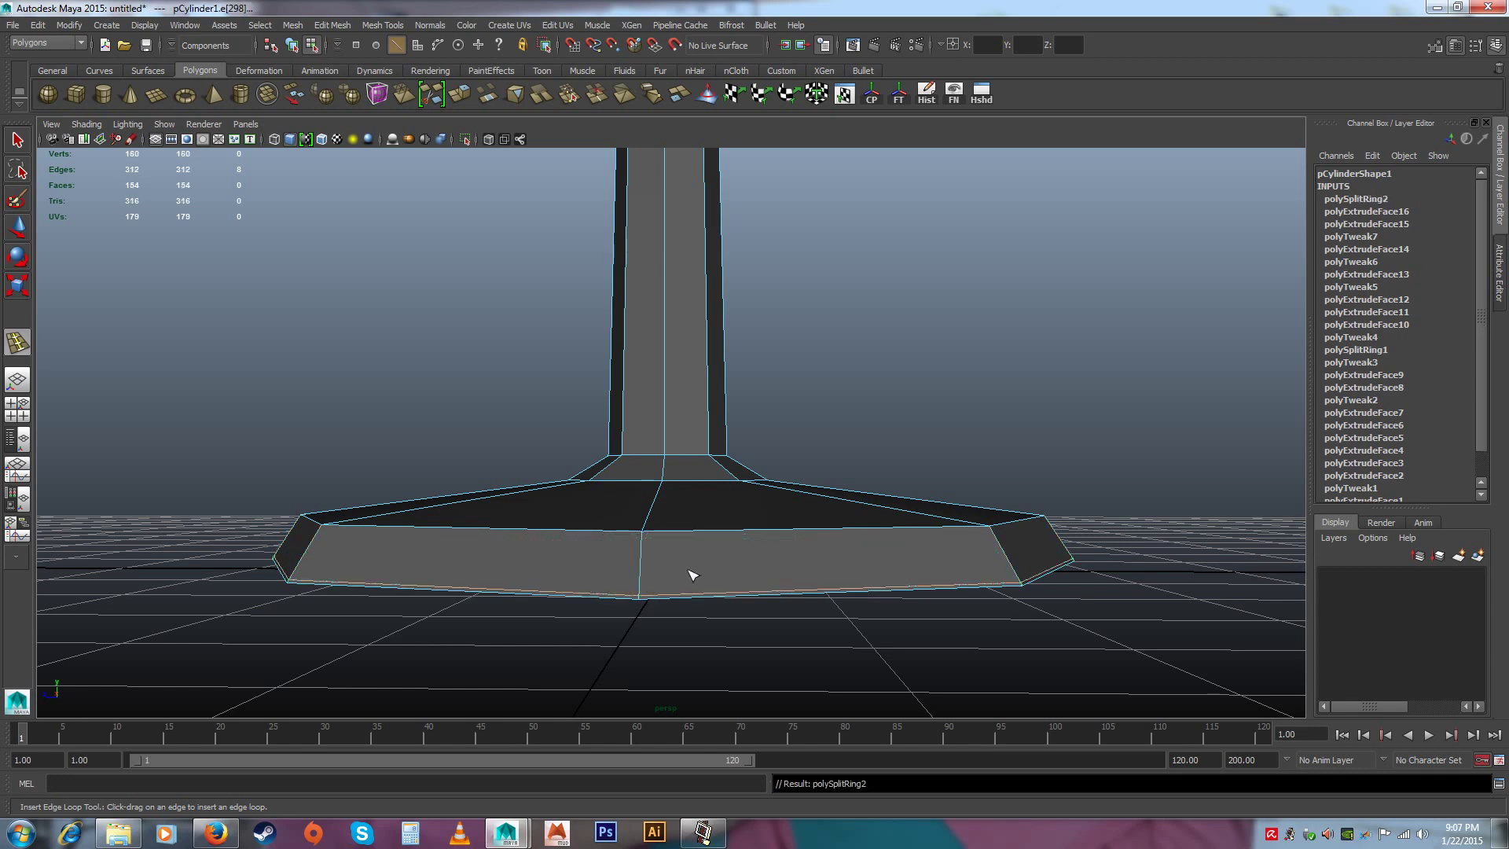
pyautogui.press('w')
pyautogui.click(929, 430)
# Return to object mode and select the whole goblet
pyautogui.keyDown('alt'); pyautogui.moveTo(825, 563); pyautogui.dragTo(858, 451, button='right'); pyautogui.keyUp('alt')
pyautogui.moveTo(766, 507); pyautogui.dragTo(808, 367, button='right')
pyautogui.click(775, 506)
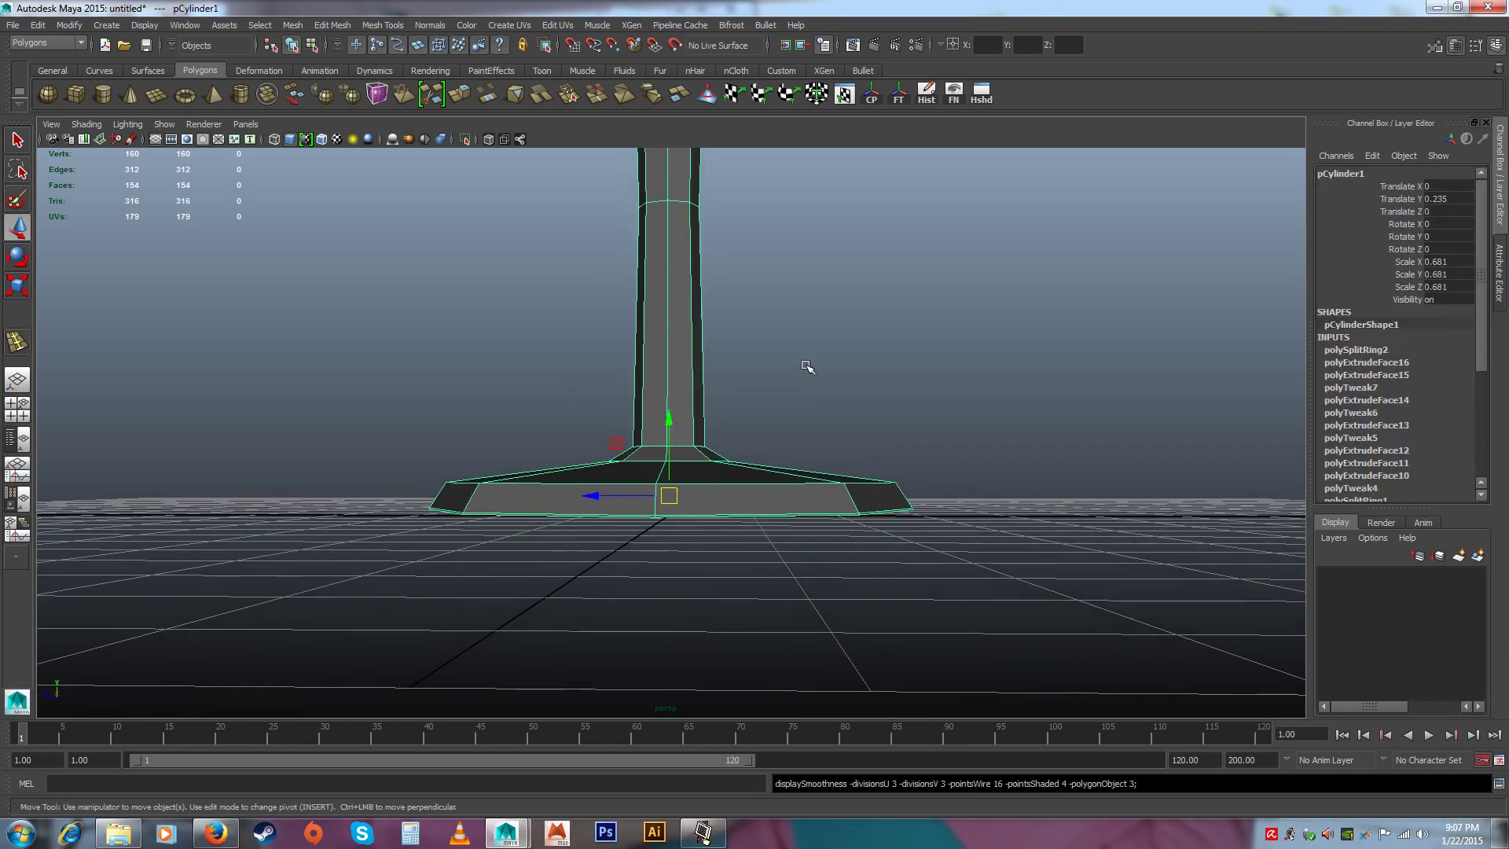
# Examine the base and the whole goblet in smooth preview from several angles, and restore the unsmoothed display
pyautogui.press('3')
pyautogui.click(865, 397)
pyautogui.keyDown('alt'); pyautogui.moveTo(865, 398); pyautogui.dragTo(634, 221); pyautogui.keyUp('alt')
pyautogui.click(639, 340)
pyautogui.keyDown('alt'); pyautogui.moveTo(729, 385); pyautogui.dragTo(761, 380); pyautogui.keyUp('alt')
pyautogui.click(776, 416)
pyautogui.click(670, 313)
pyautogui.keyDown('alt'); pyautogui.moveTo(822, 380); pyautogui.dragTo(835, 421, button='right'); pyautogui.keyUp('alt')
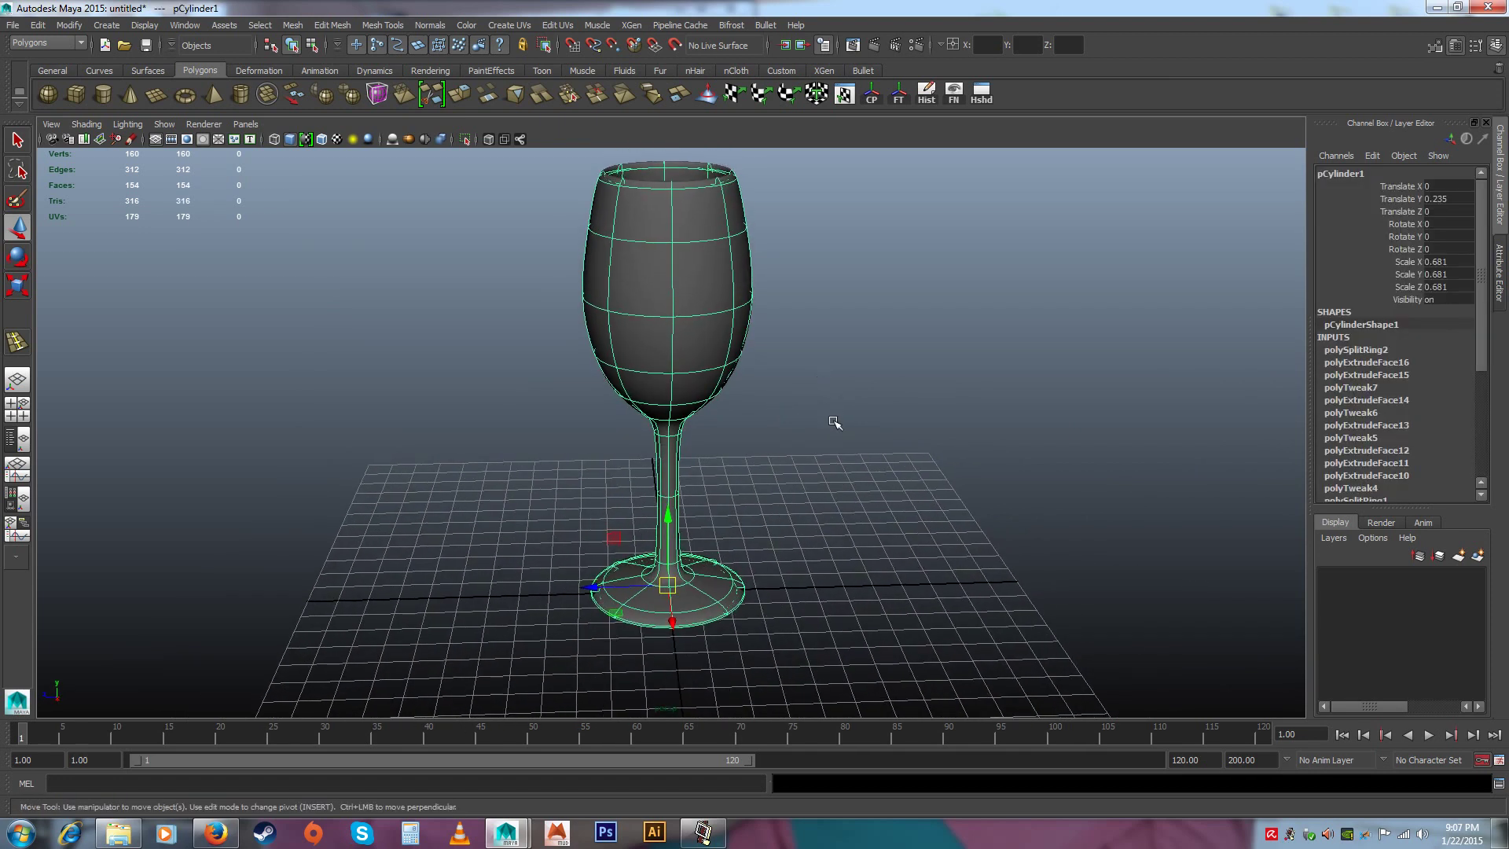
pyautogui.keyDown('alt'); pyautogui.moveTo(835, 421); pyautogui.dragTo(749, 461, button='middle'); pyautogui.keyUp('alt')
pyautogui.keyDown('alt'); pyautogui.moveTo(749, 460); pyautogui.dragTo(737, 407, button='right'); pyautogui.keyUp('alt')
pyautogui.keyDown('alt'); pyautogui.moveTo(759, 417); pyautogui.dragTo(781, 449, button='middle'); pyautogui.keyUp('alt')
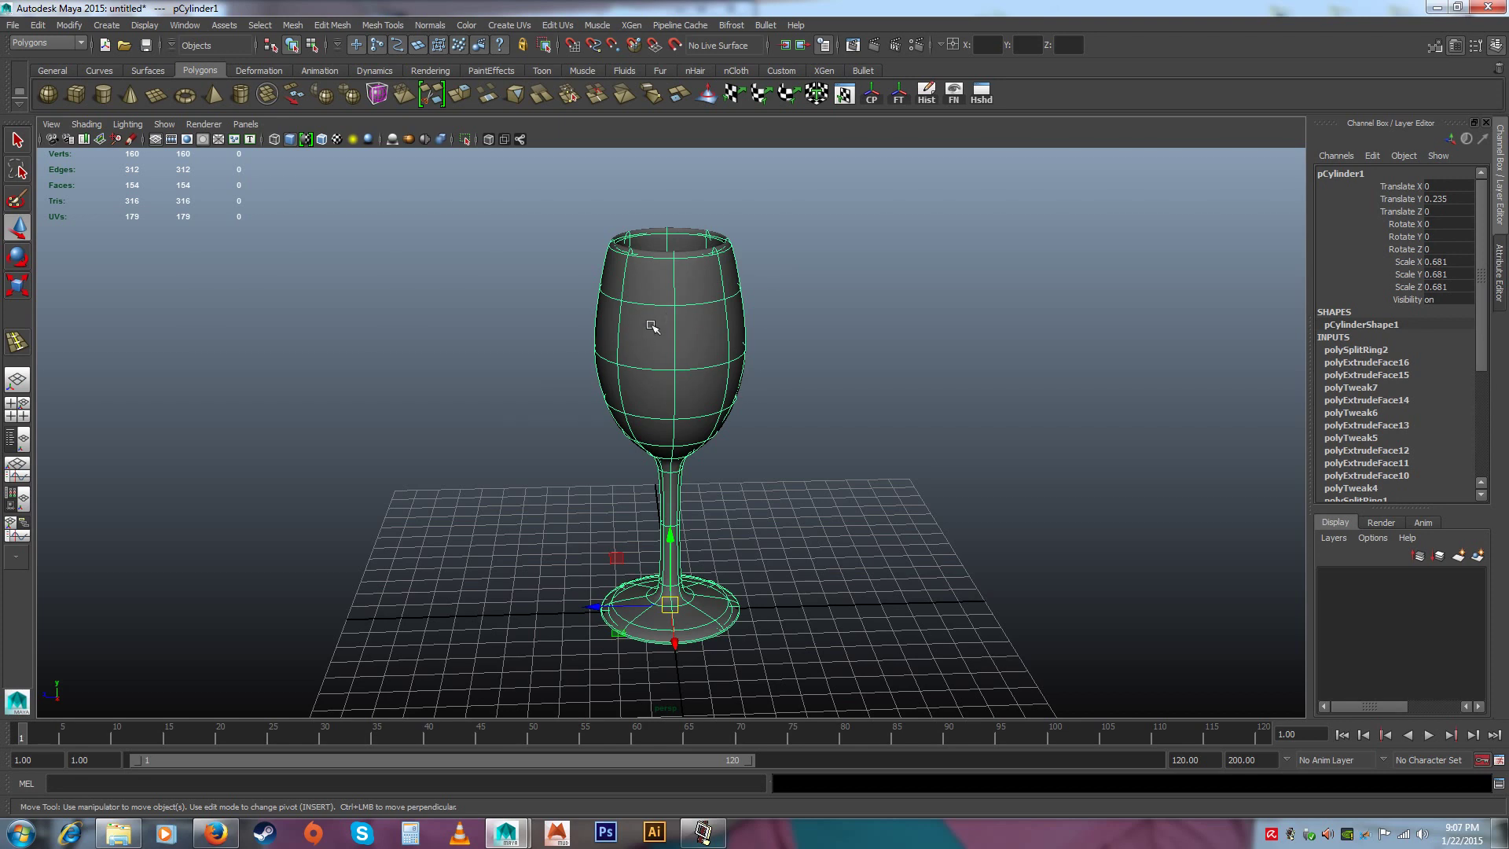
pyautogui.press('1')
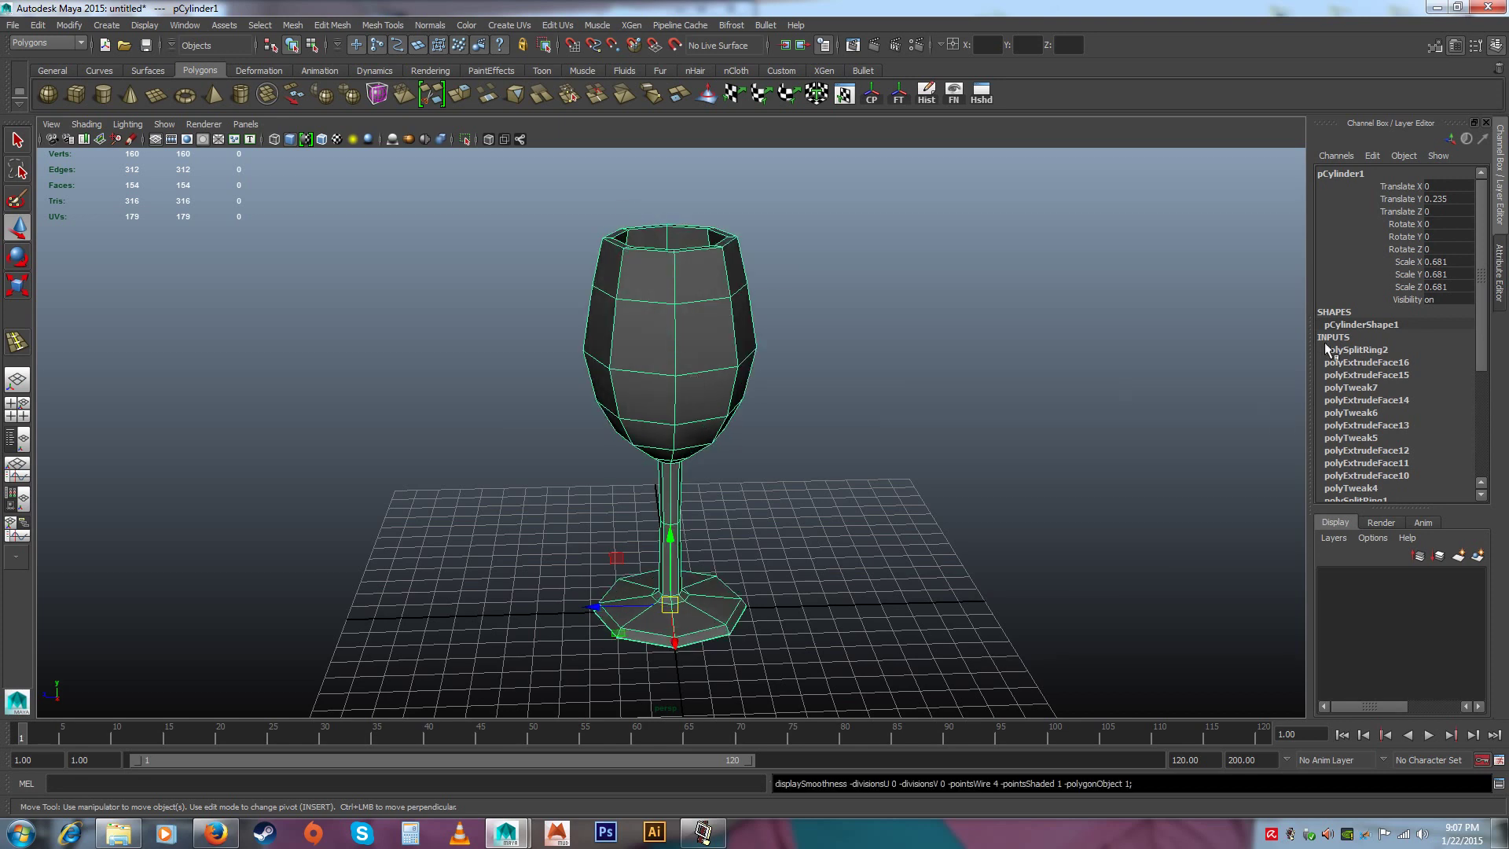
# Delete the goblet's construction history
pyautogui.scroll(-3, 1484, 348)
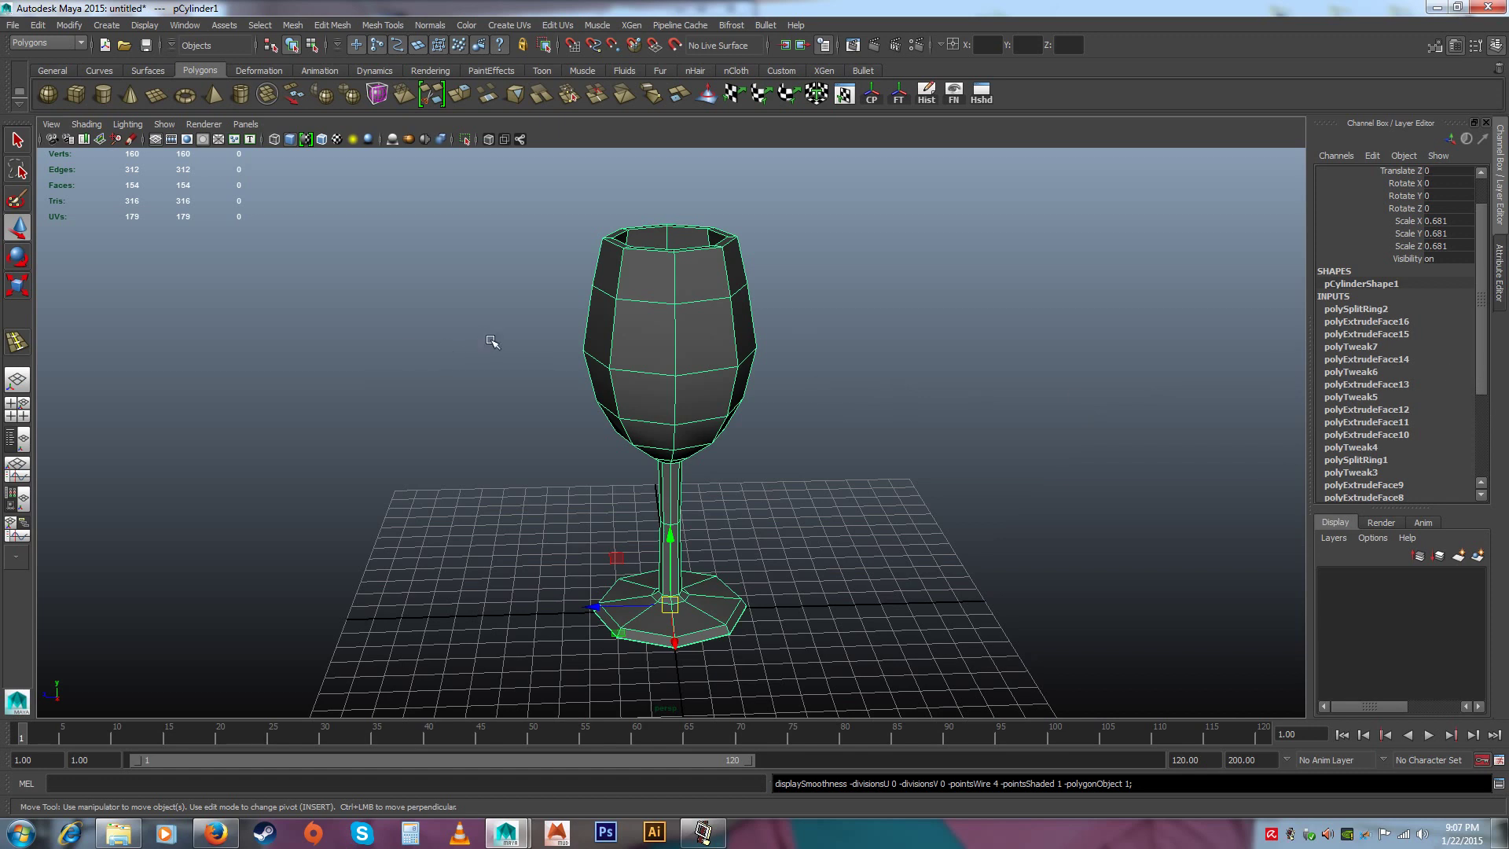
pyautogui.click(41, 25)
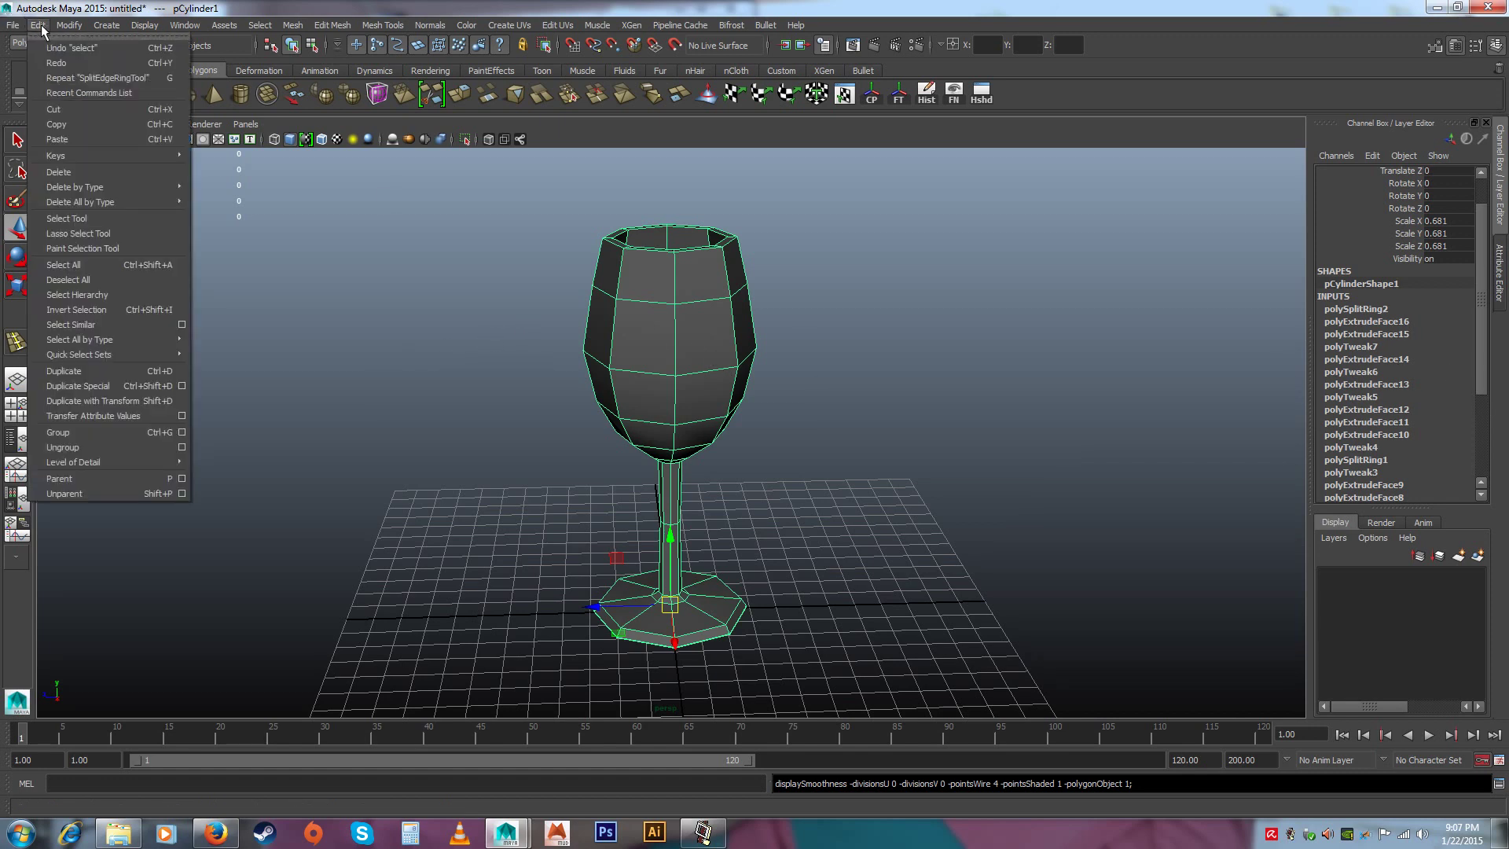
pyautogui.moveTo(100, 191)
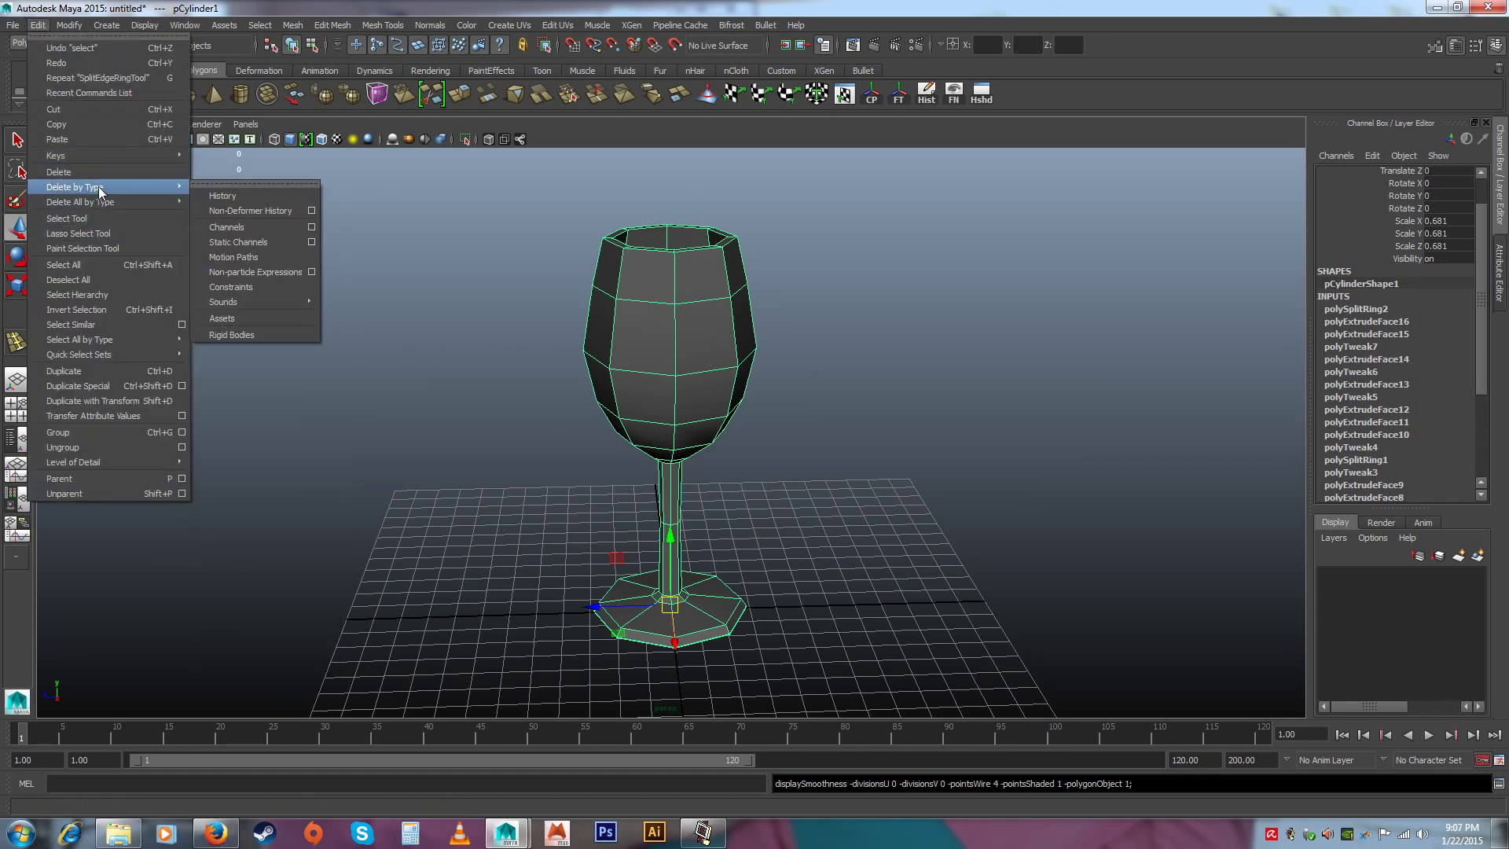
pyautogui.click(222, 196)
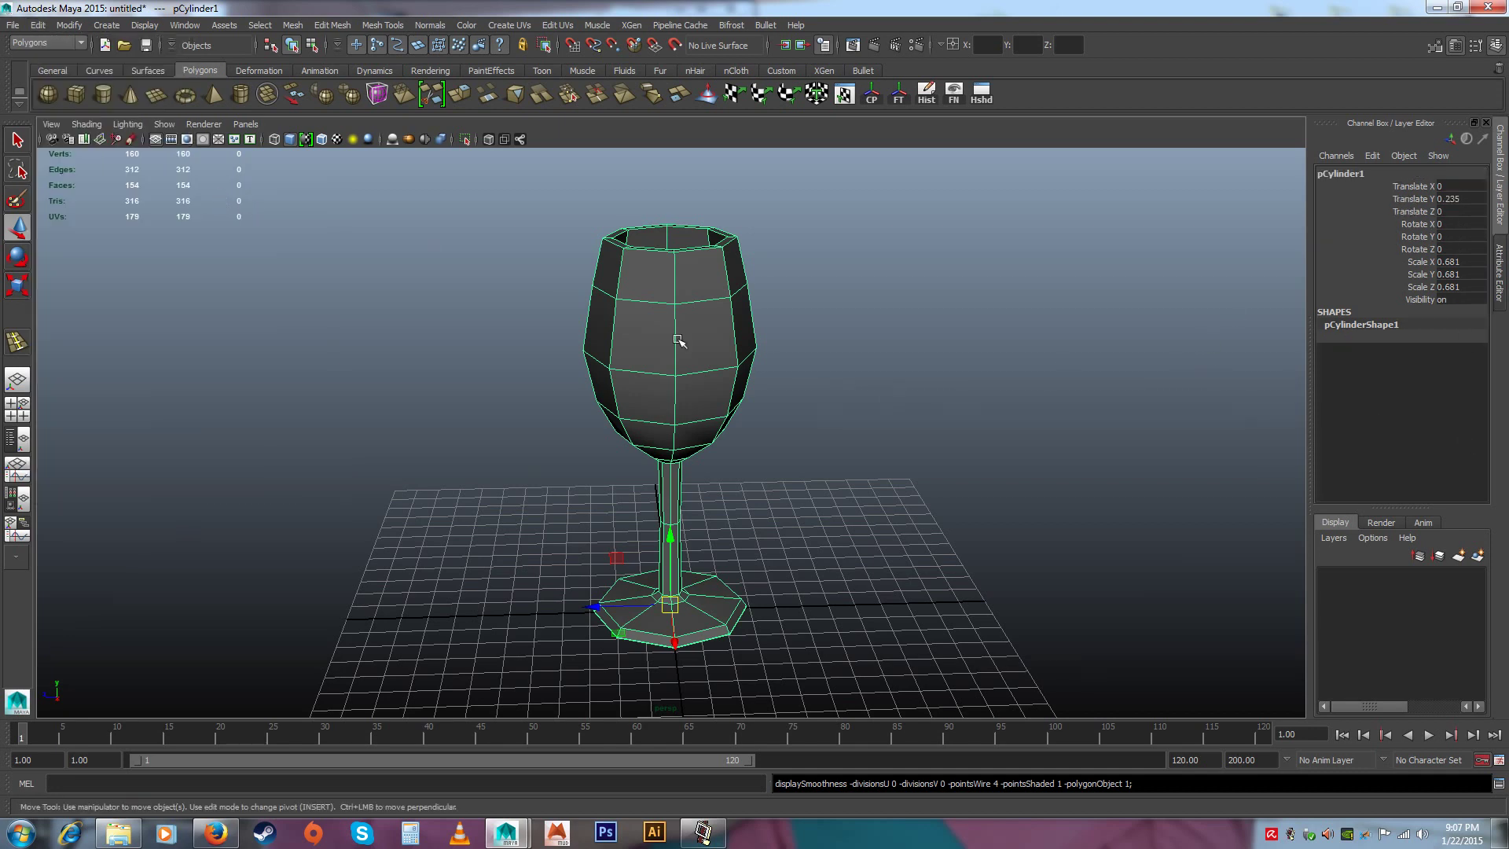
# Freeze the goblet's transformations and deselect it
pyautogui.click(69, 25)
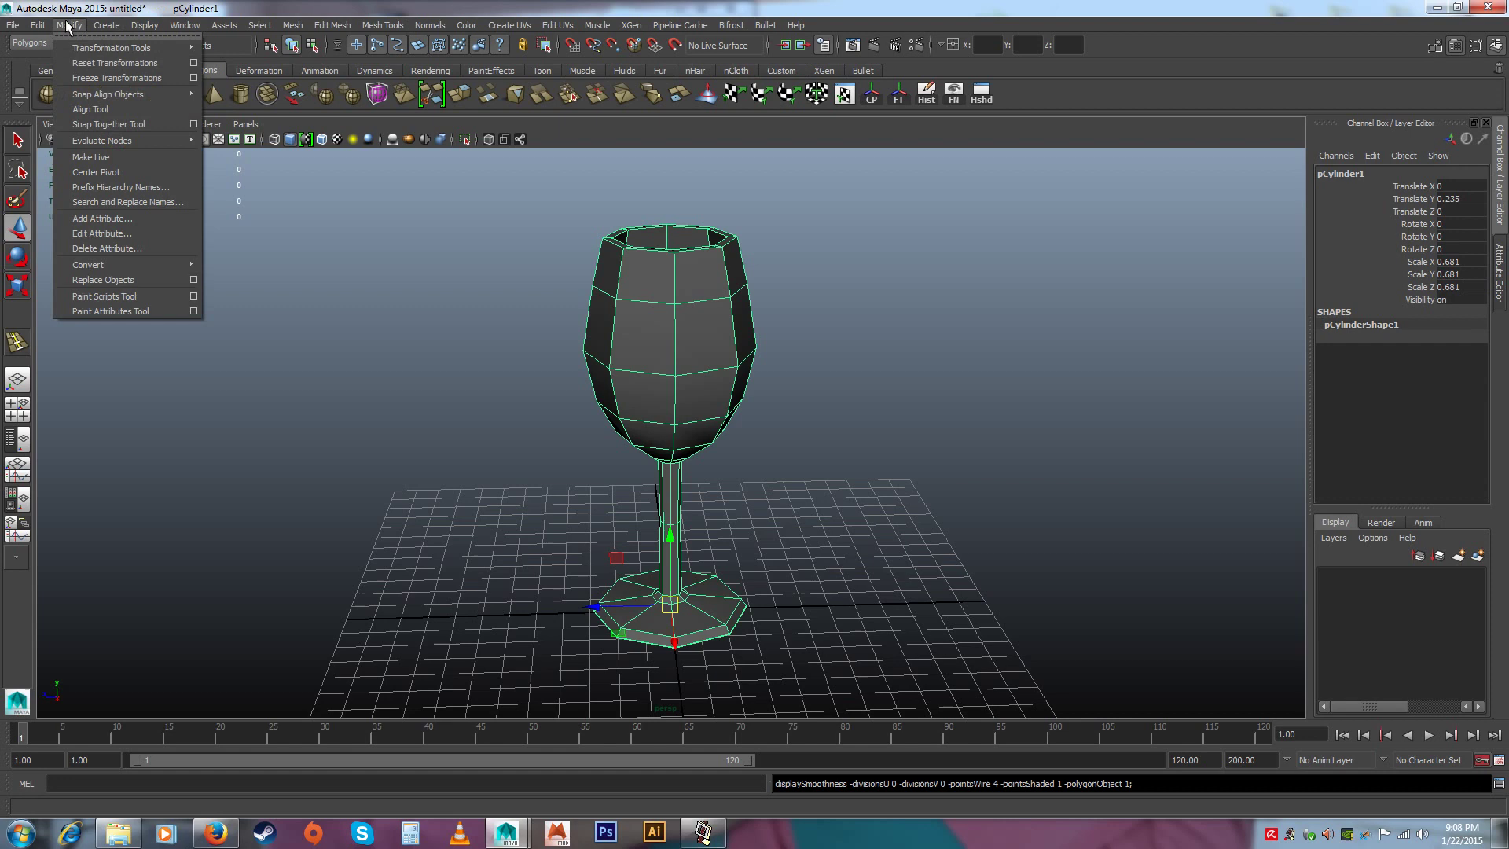
pyautogui.click(86, 79)
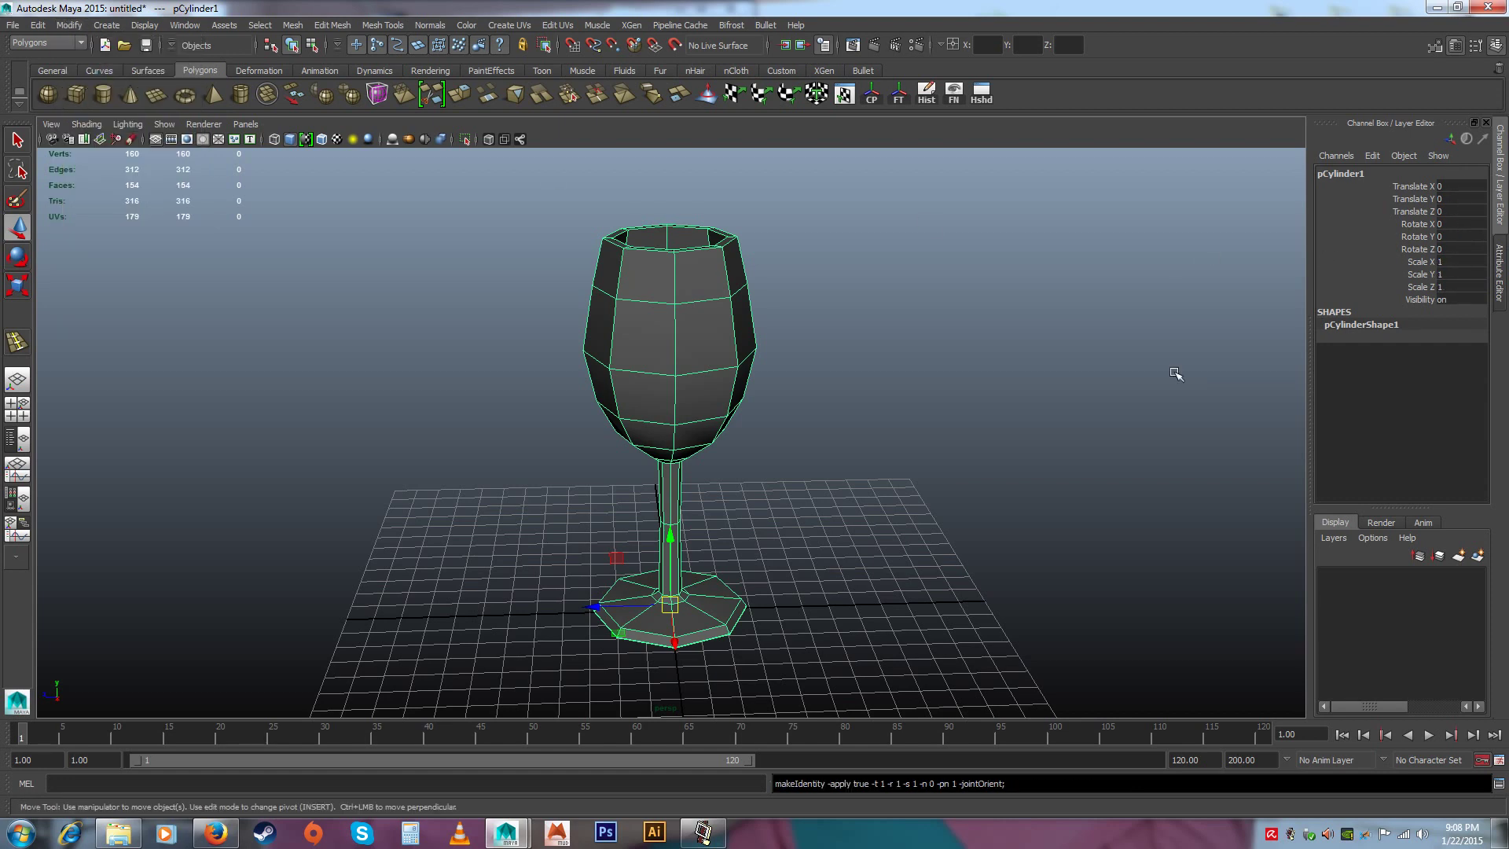
pyautogui.click(989, 475)
# Select the goblet again and apply the Smooth operation to its mesh
pyautogui.click(636, 370)
pyautogui.keyDown('alt'); pyautogui.moveTo(767, 427); pyautogui.dragTo(766, 451); pyautogui.keyUp('alt')
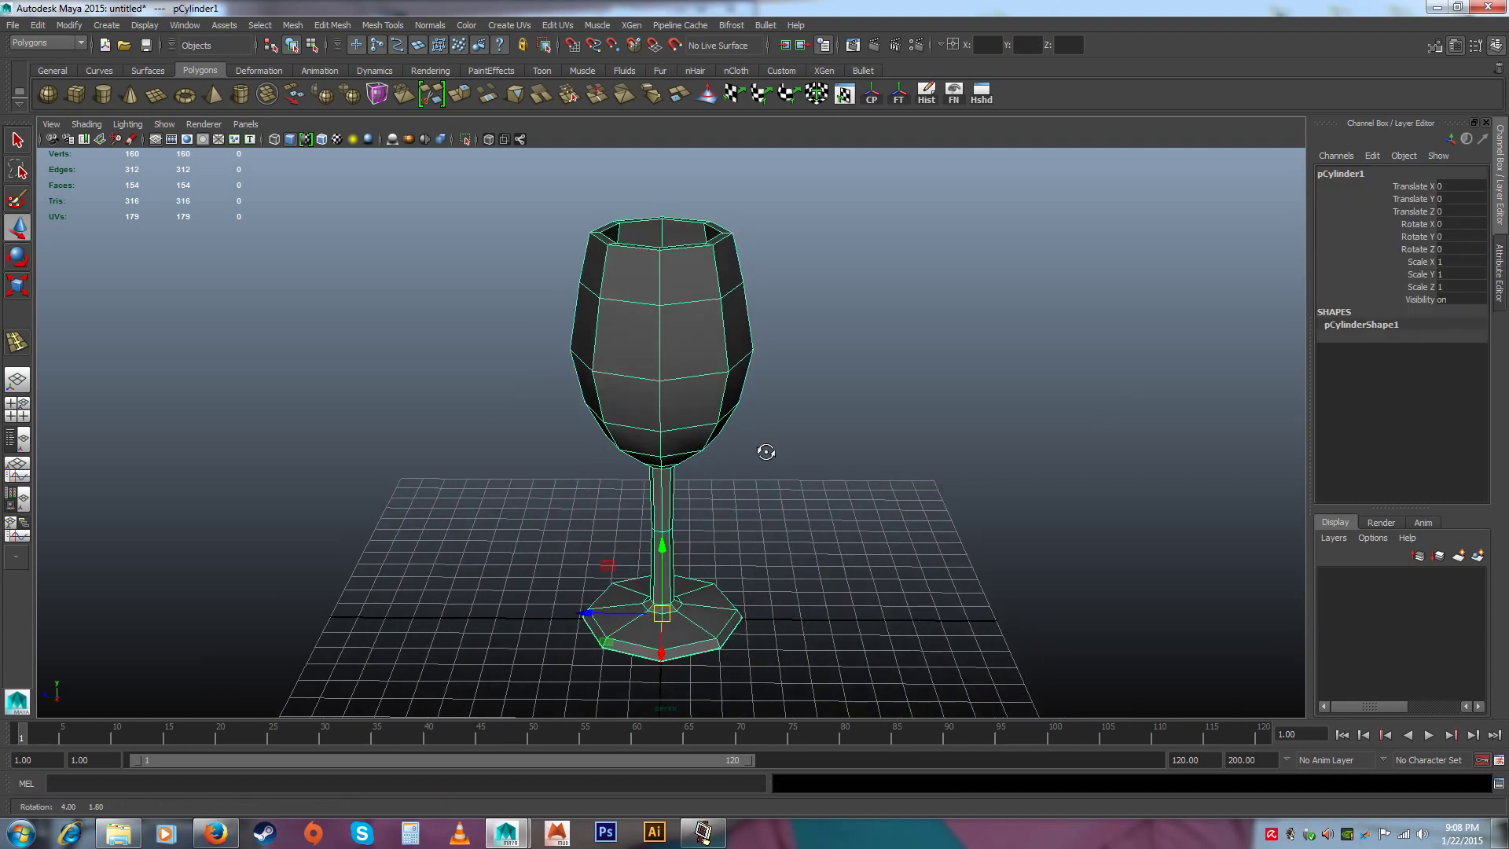
pyautogui.keyDown('alt'); pyautogui.moveTo(786, 442); pyautogui.dragTo(777, 463, button='middle'); pyautogui.keyUp('alt')
pyautogui.keyDown('alt'); pyautogui.moveTo(778, 463); pyautogui.dragTo(793, 463, button='right'); pyautogui.keyUp('alt')
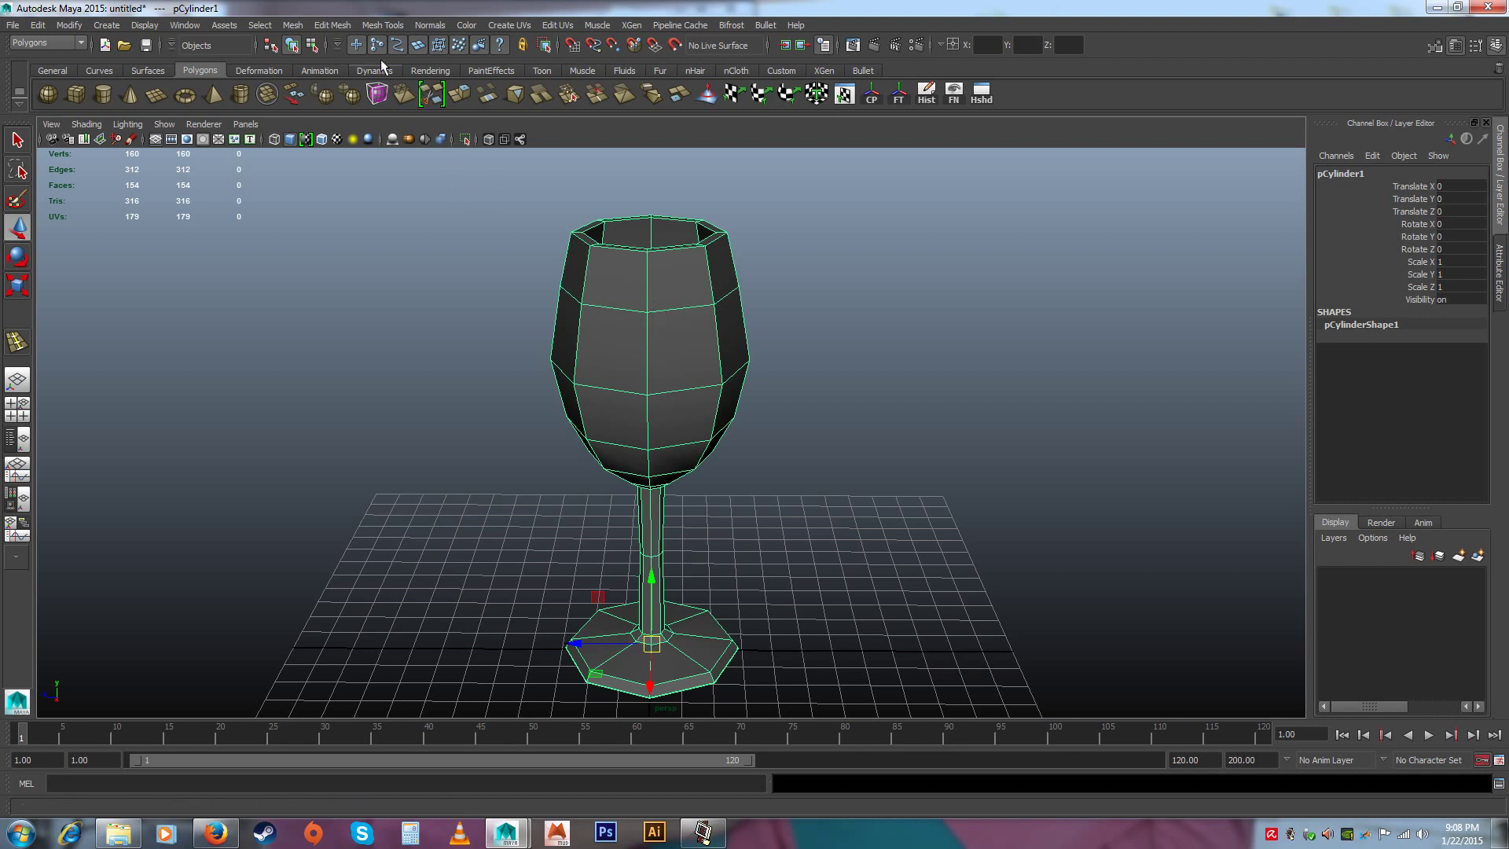
pyautogui.click(293, 26)
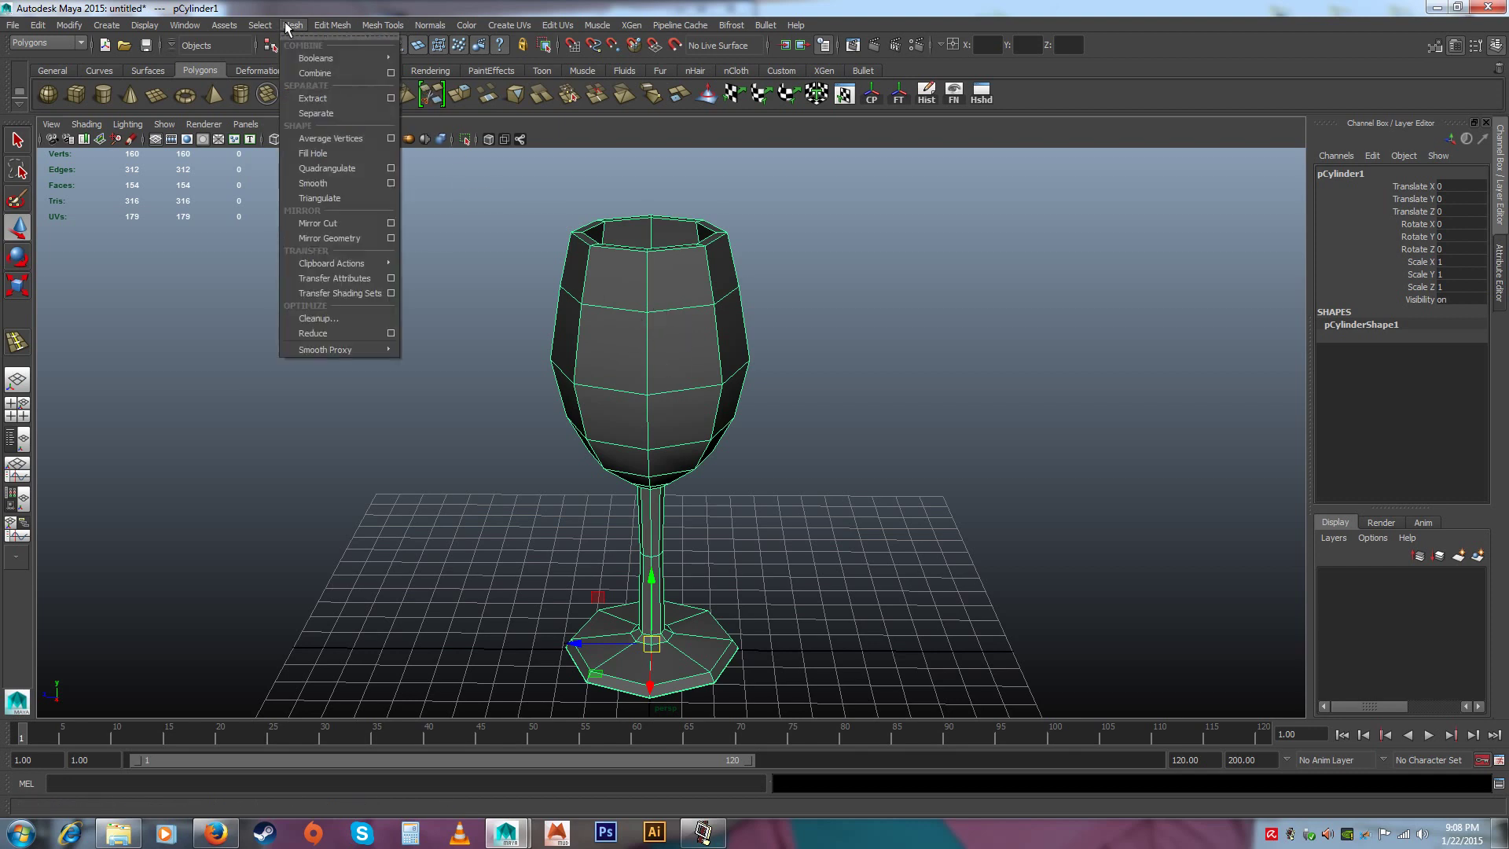
pyautogui.click(318, 182)
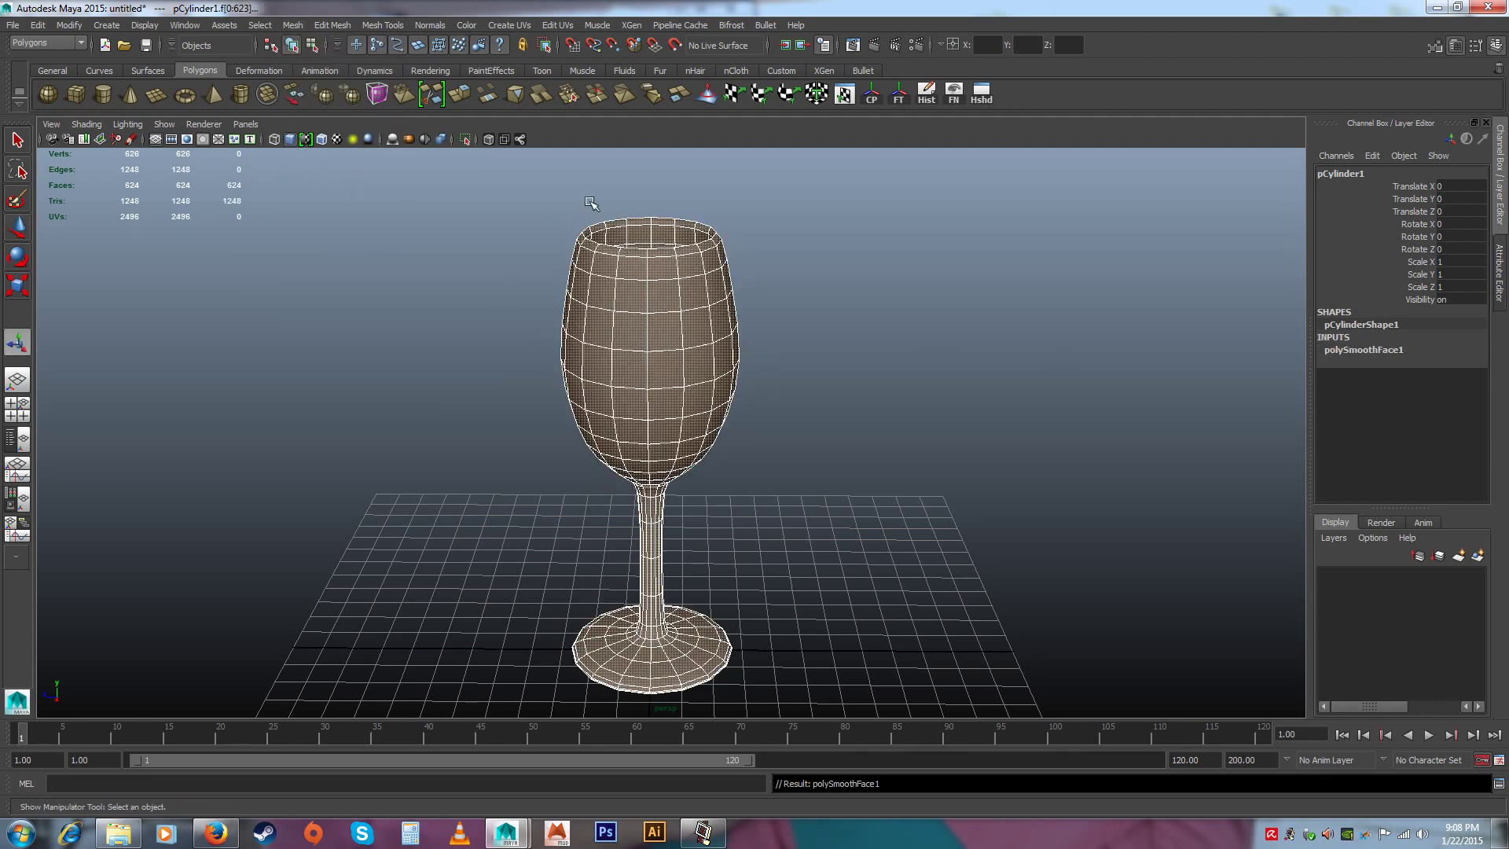
# Set the goblet's smooth divisions to 3 and deselect it
pyautogui.scroll(3, 738, 512)
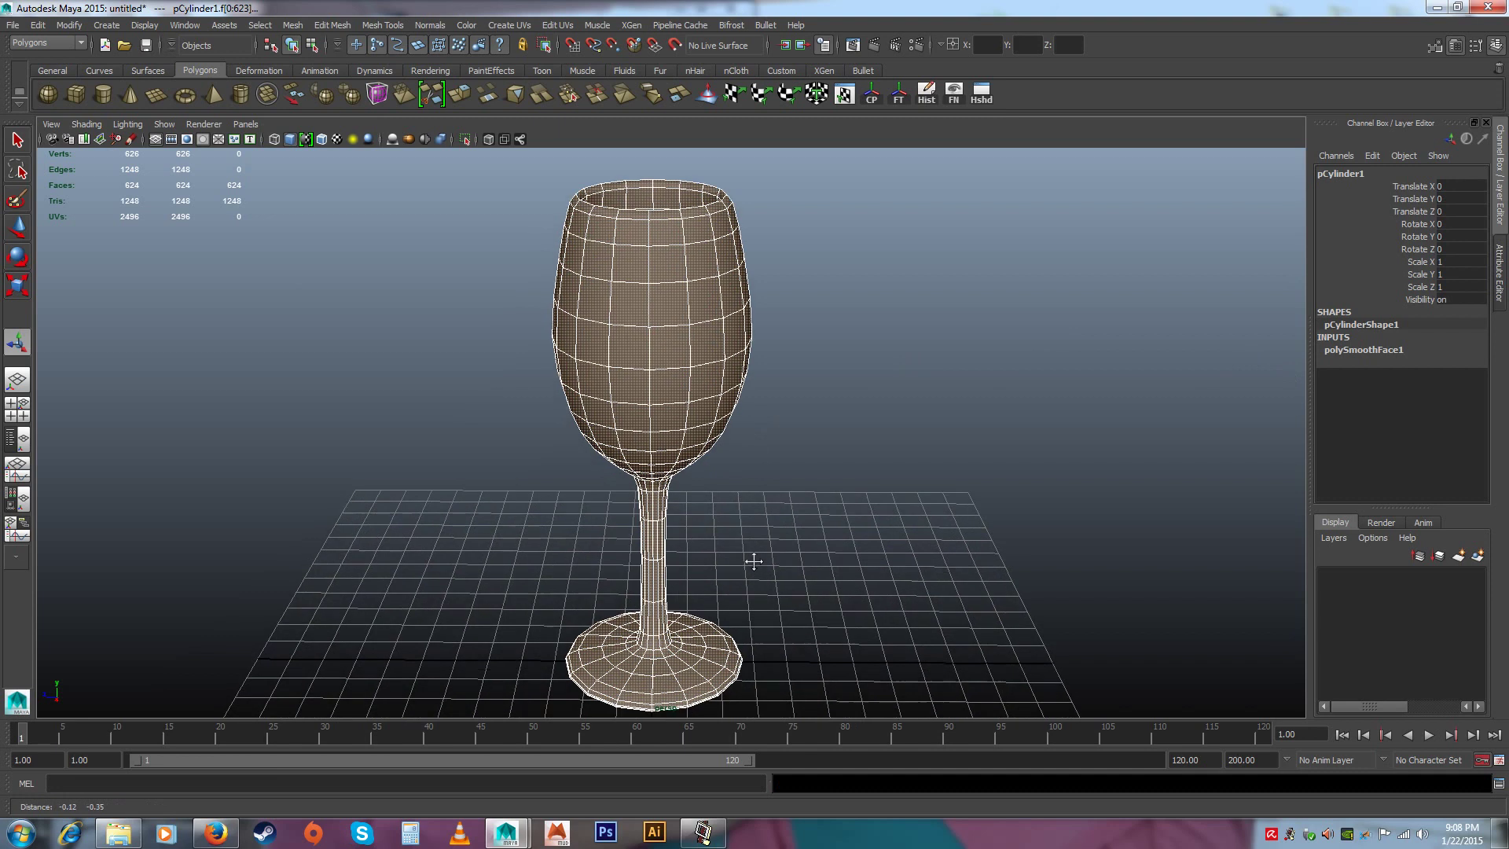
pyautogui.click(1365, 350)
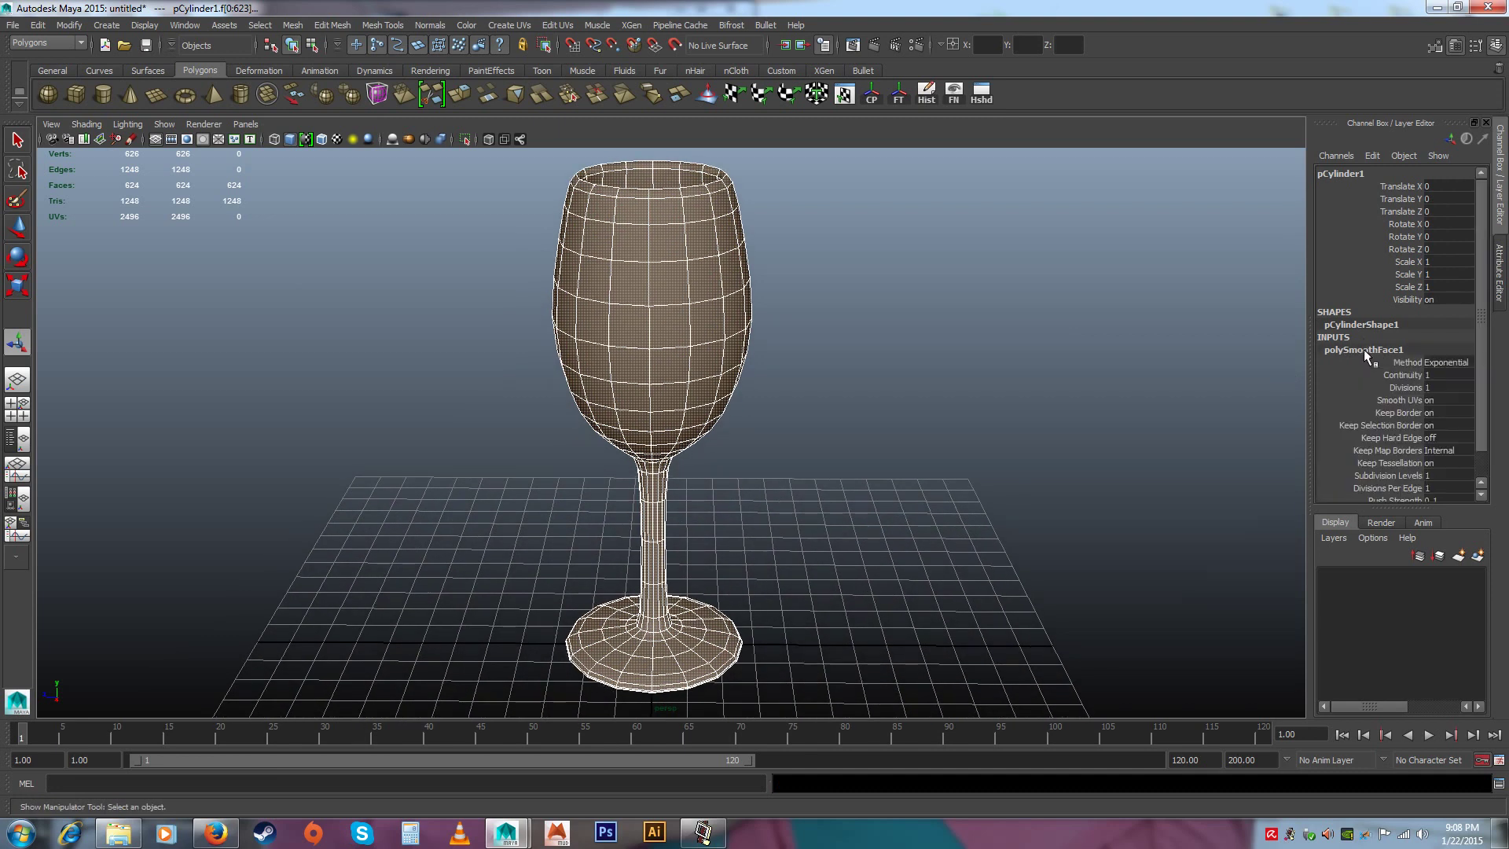
pyautogui.click(1421, 388)
pyautogui.click(1430, 386)
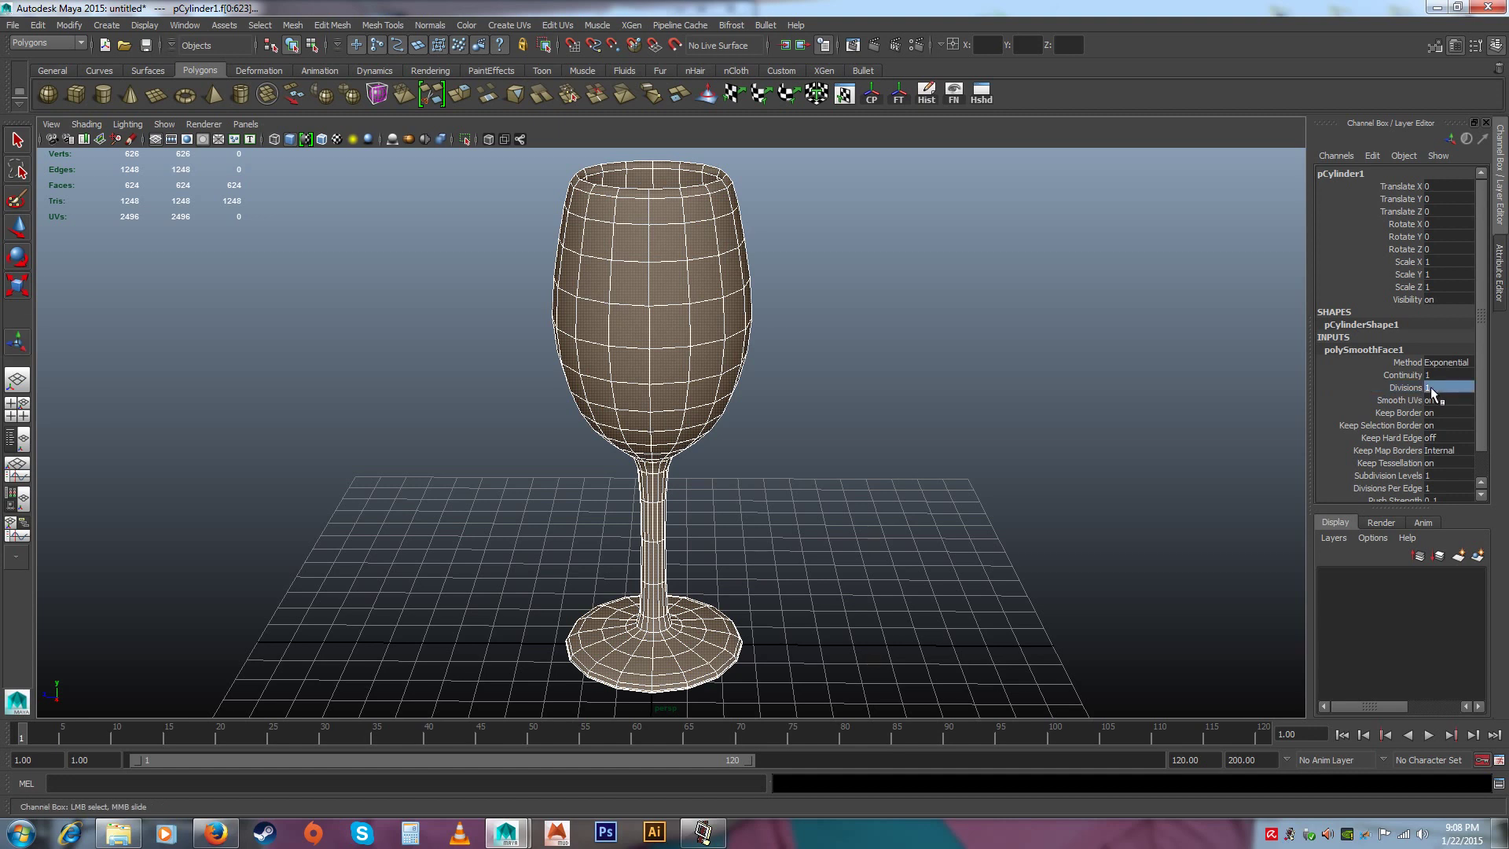
pyautogui.write('3')
pyautogui.press('Return')
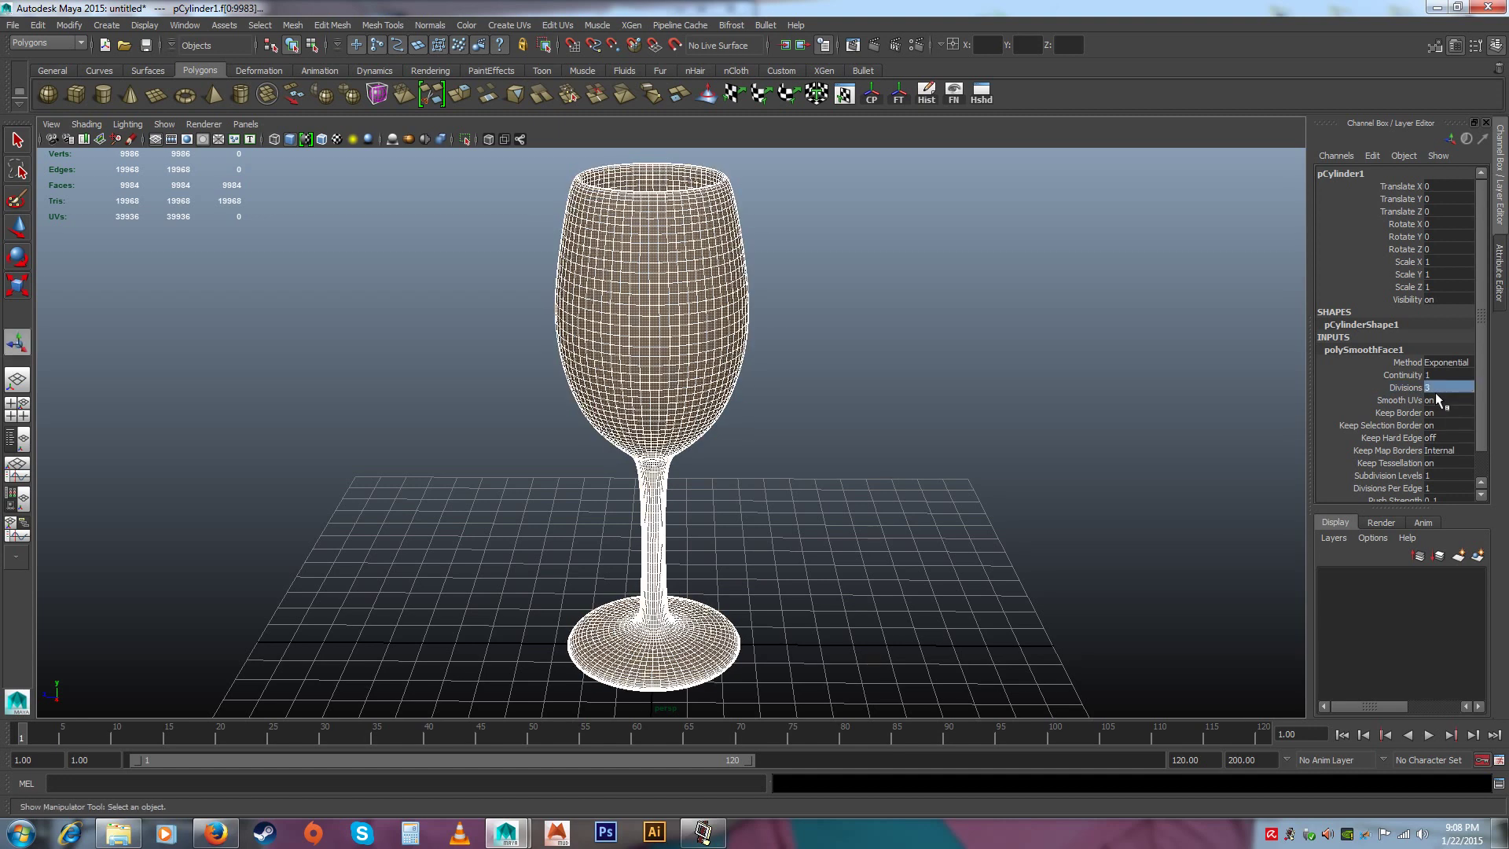
pyautogui.click(852, 422)
# Render the current frame of the whole goblet from a near-frontal view, and close the render window
pyautogui.keyDown('alt'); pyautogui.moveTo(898, 515); pyautogui.dragTo(884, 398); pyautogui.keyUp('alt')
pyautogui.keyDown('alt'); pyautogui.moveTo(884, 399); pyautogui.dragTo(906, 468, button='right'); pyautogui.keyUp('alt')
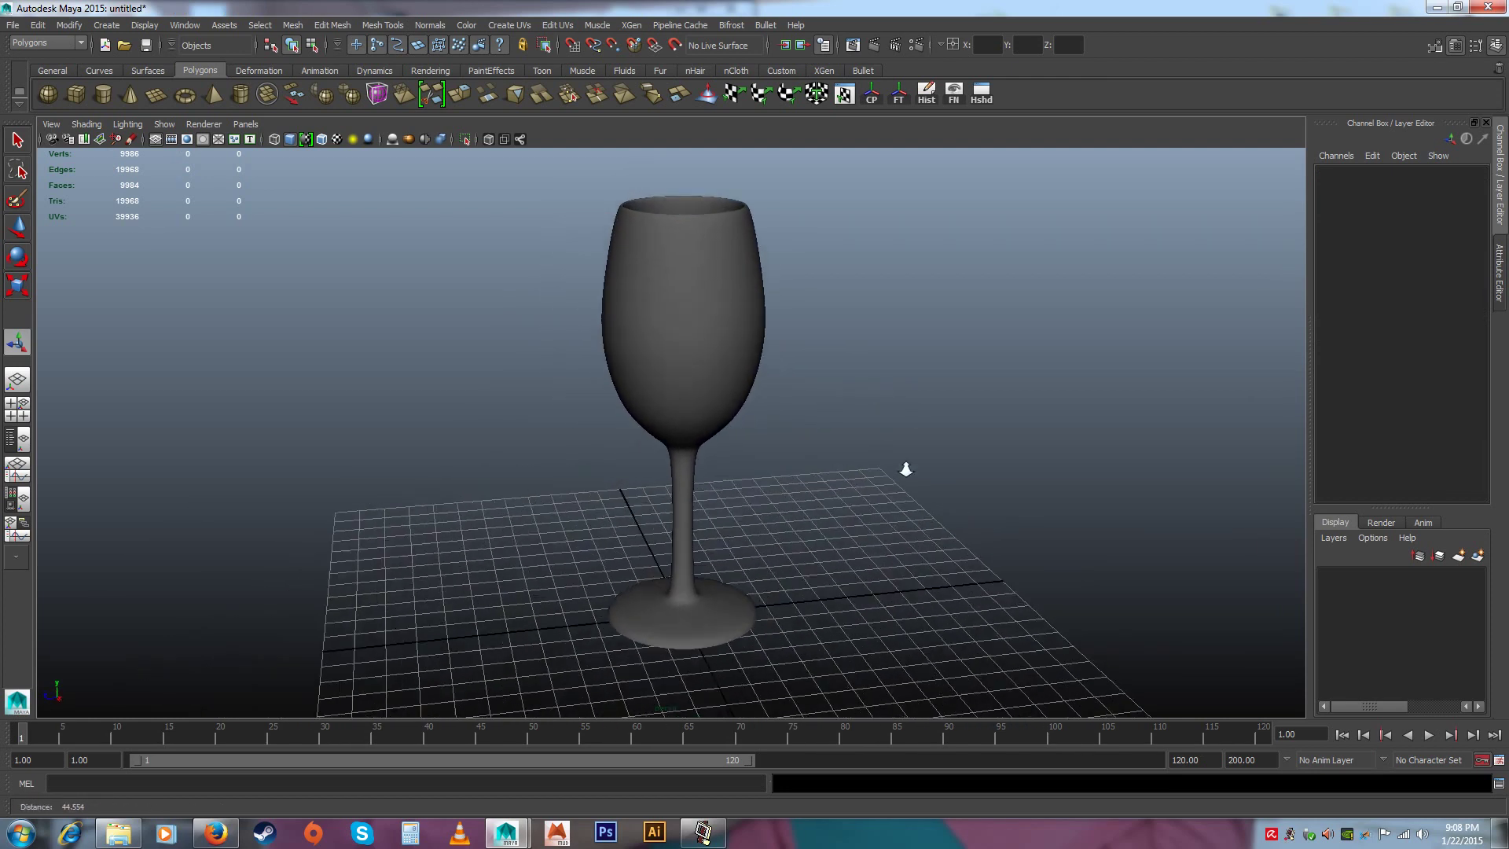
pyautogui.keyDown('alt'); pyautogui.moveTo(906, 469); pyautogui.dragTo(868, 452); pyautogui.keyUp('alt')
pyautogui.keyDown('alt'); pyautogui.moveTo(868, 451); pyautogui.dragTo(847, 393, button='right'); pyautogui.keyUp('alt')
pyautogui.keyDown('alt'); pyautogui.moveTo(846, 393); pyautogui.dragTo(840, 348); pyautogui.keyUp('alt')
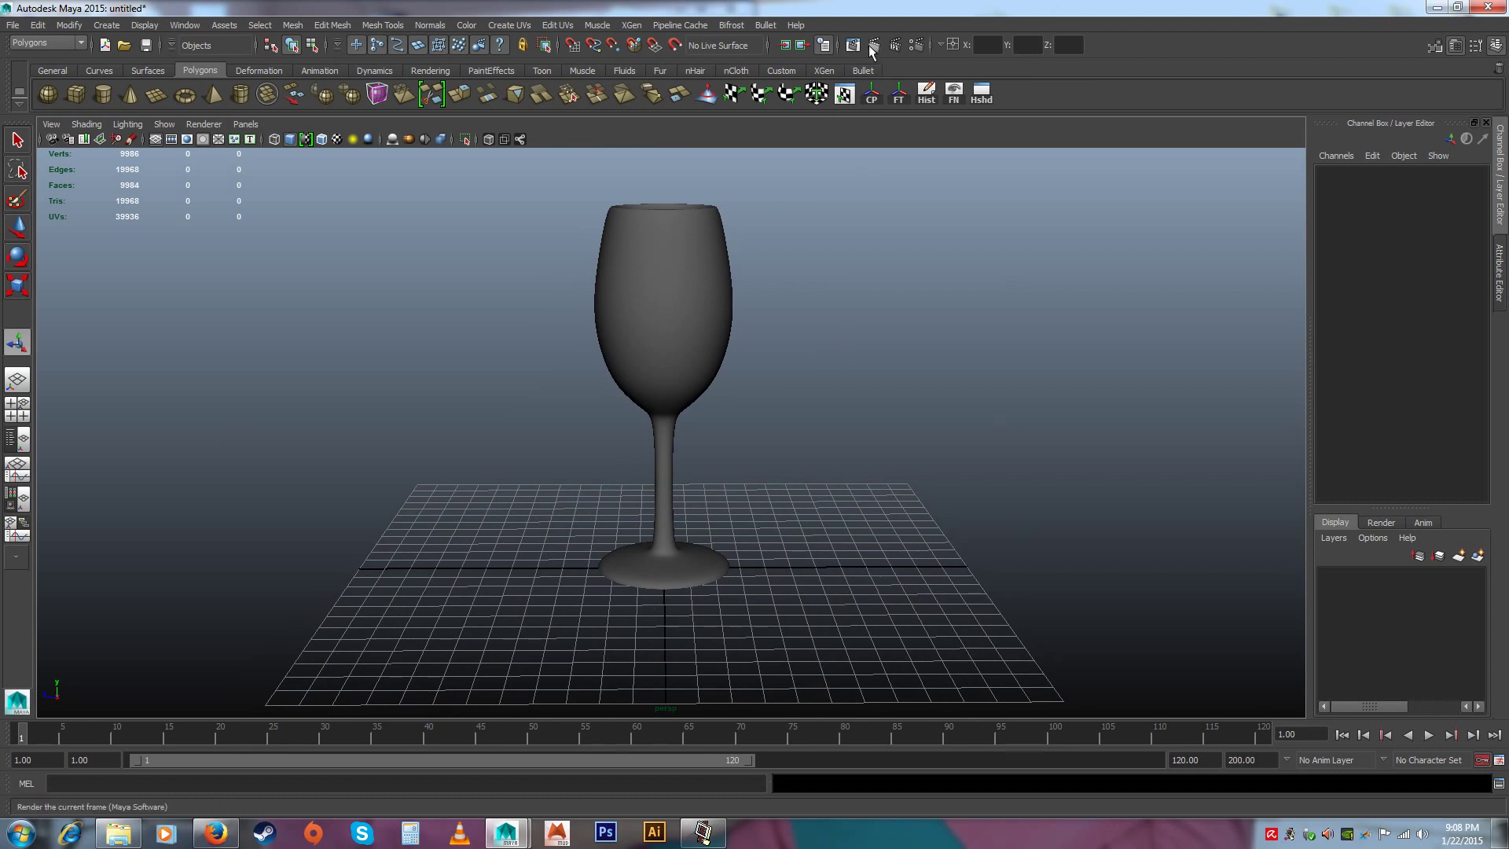
pyautogui.click(873, 46)
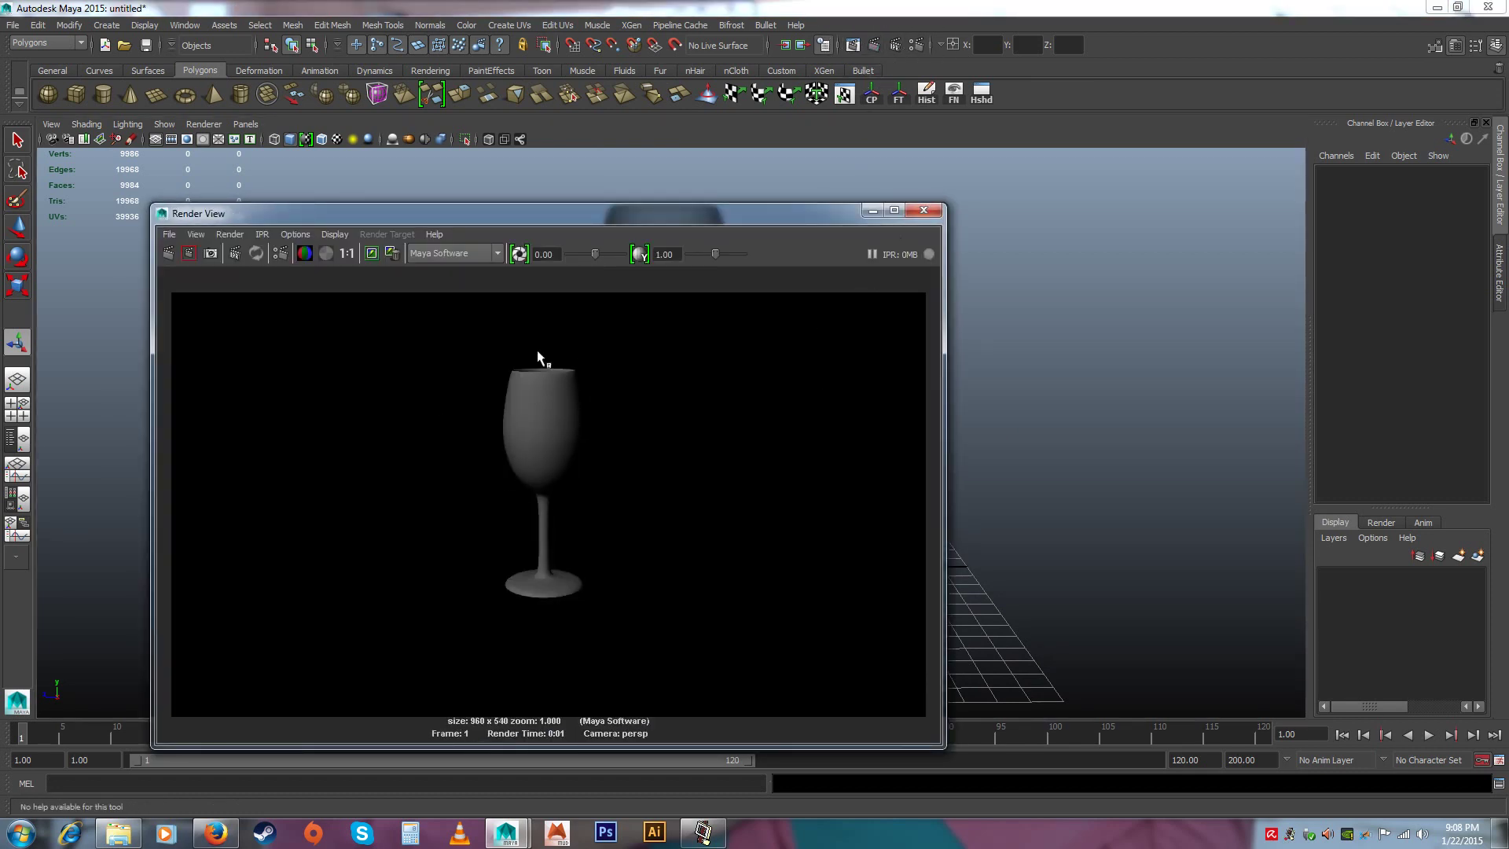
pyautogui.click(924, 210)
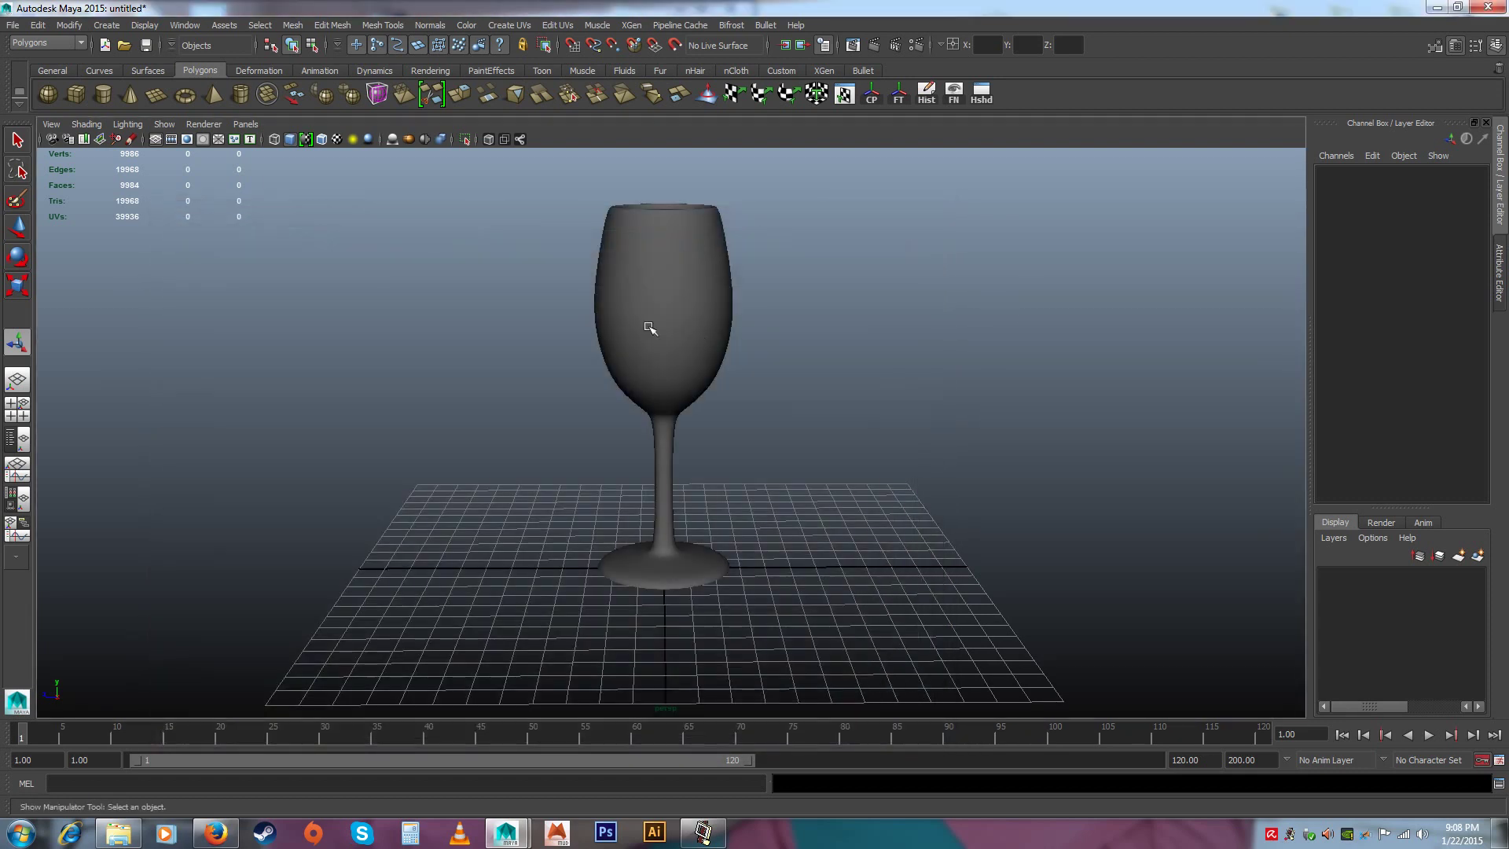
# Select the goblet, set its smooth divisions to 0 and deselect it
pyautogui.click(640, 326)
pyautogui.scroll(2, 755, 325)
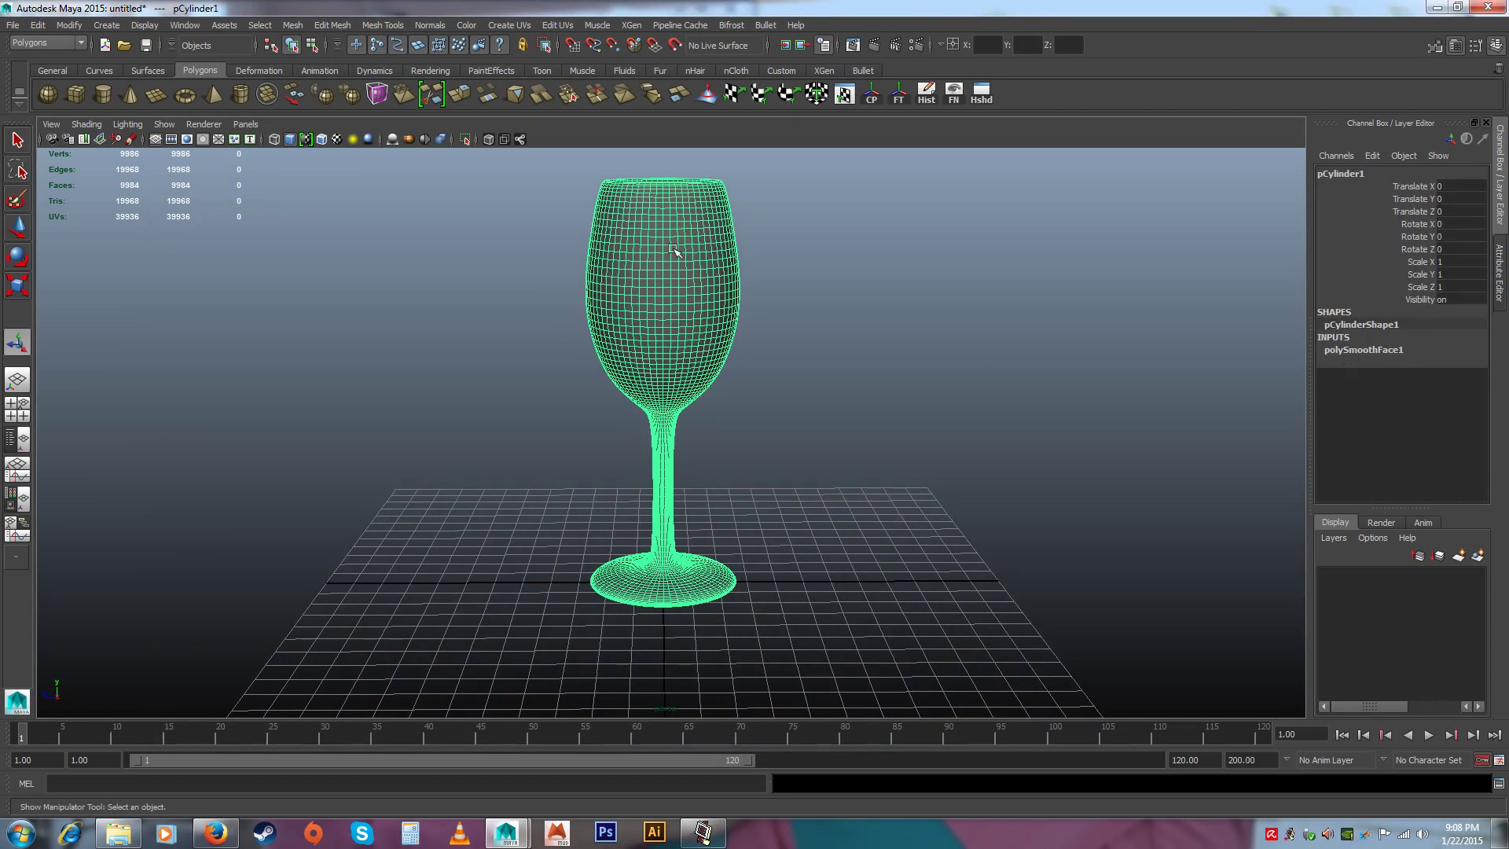
pyautogui.click(1376, 351)
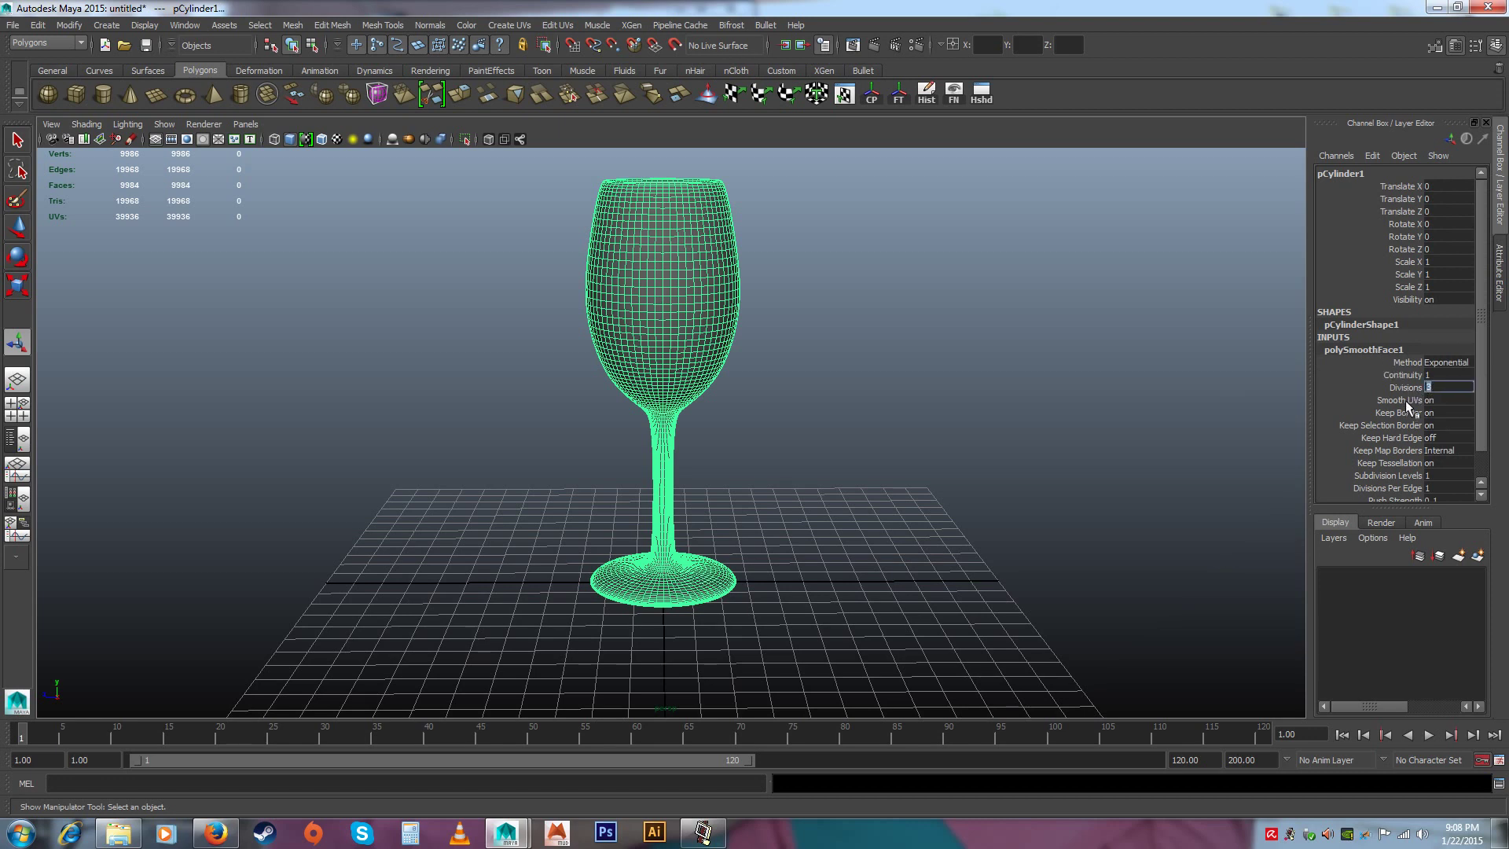
pyautogui.write('0')
pyautogui.press('Return')
pyautogui.click(839, 429)
# Try moving the vertices around the middle of the goblet's bowl sideways, undo the move and return to object mode
pyautogui.click(648, 300)
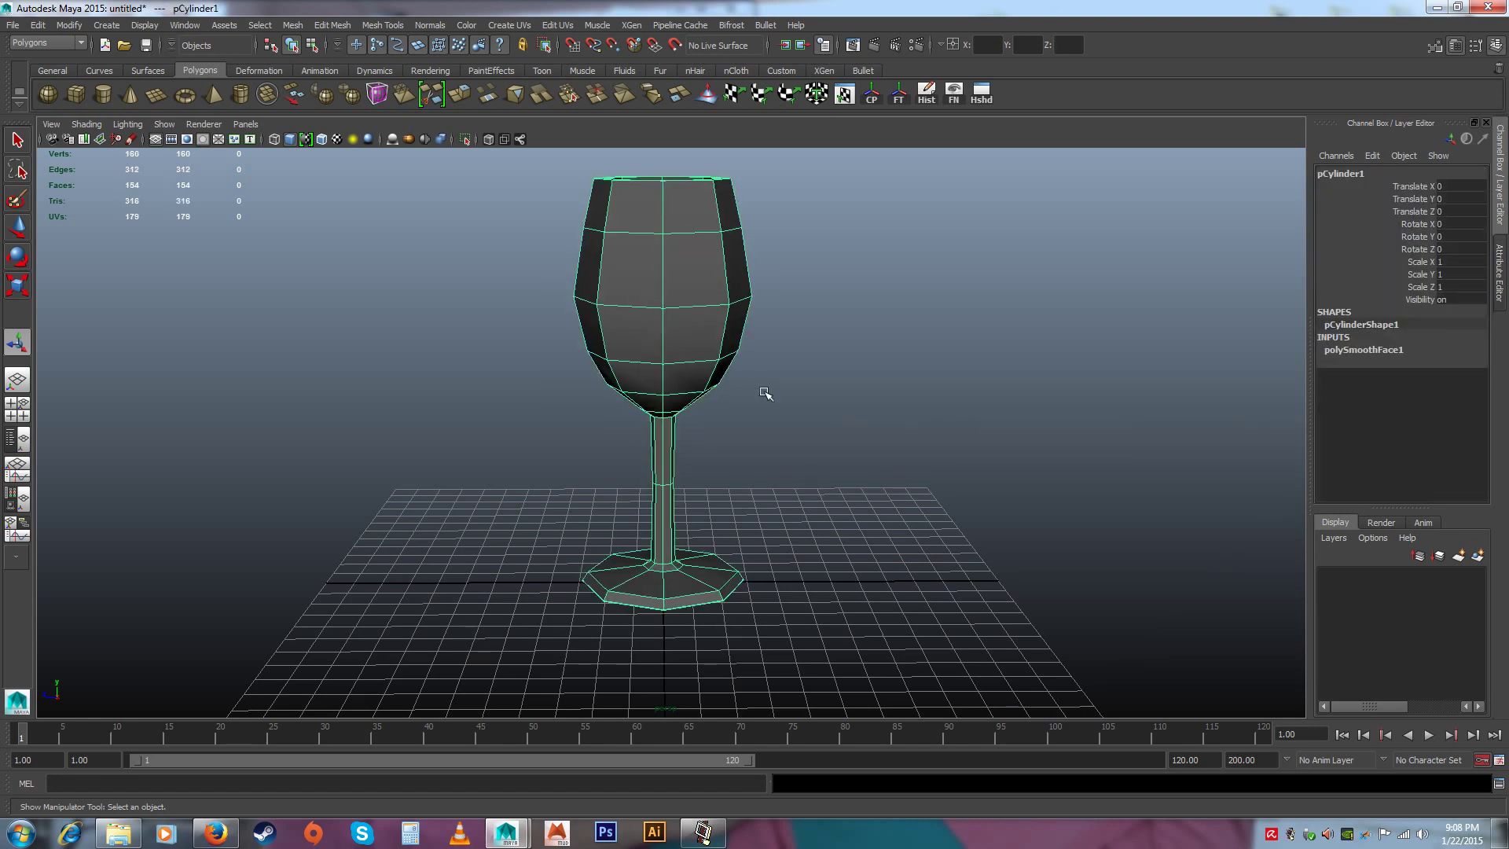
pyautogui.moveTo(690, 310); pyautogui.dragTo(605, 271, button='right')
pyautogui.moveTo(549, 223); pyautogui.dragTo(911, 363)
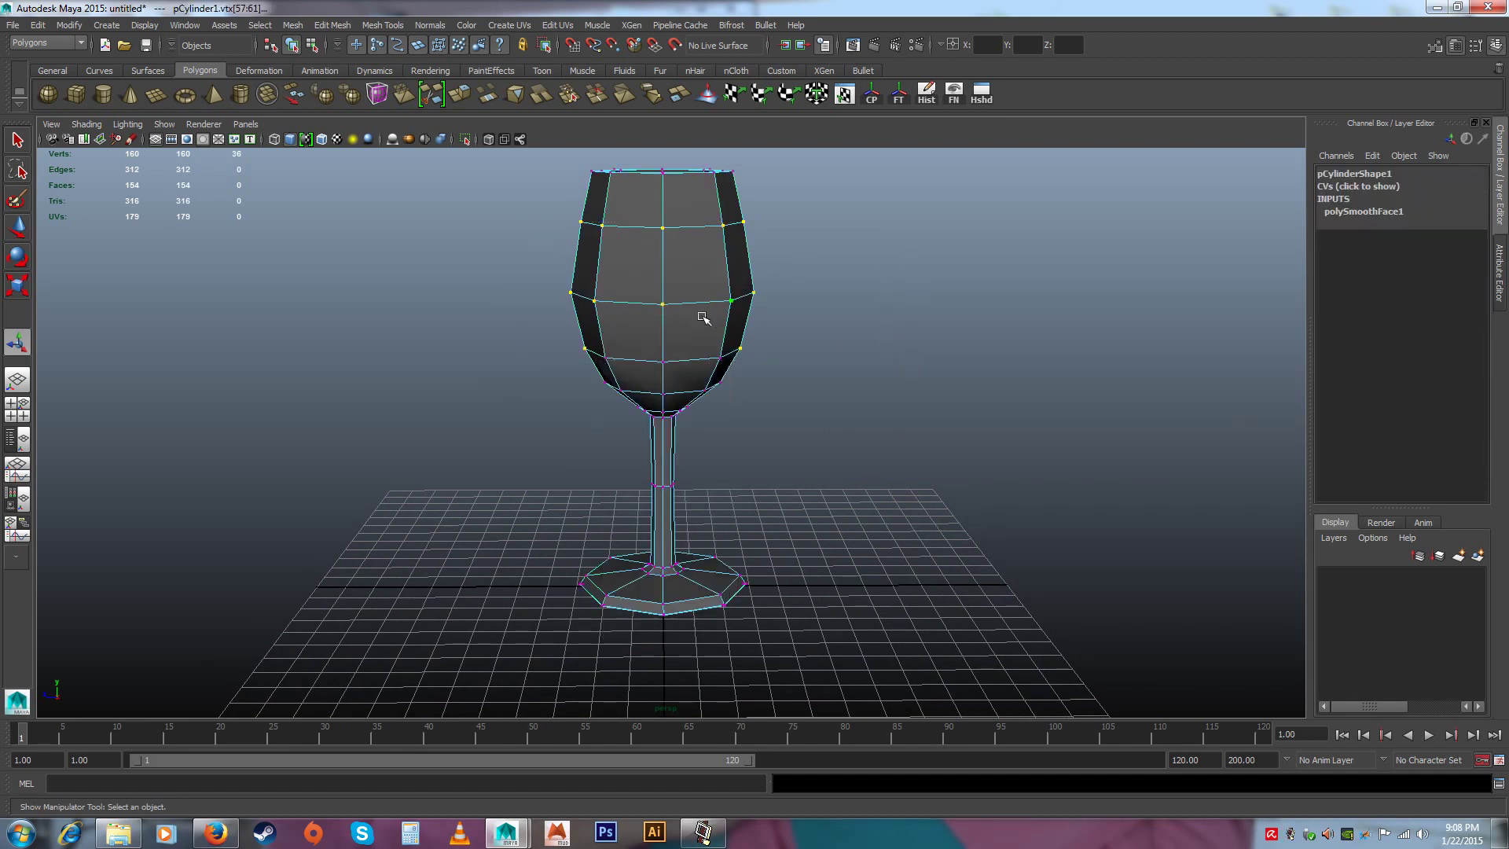
pyautogui.press('w')
pyautogui.moveTo(605, 287); pyautogui.dragTo(849, 367)
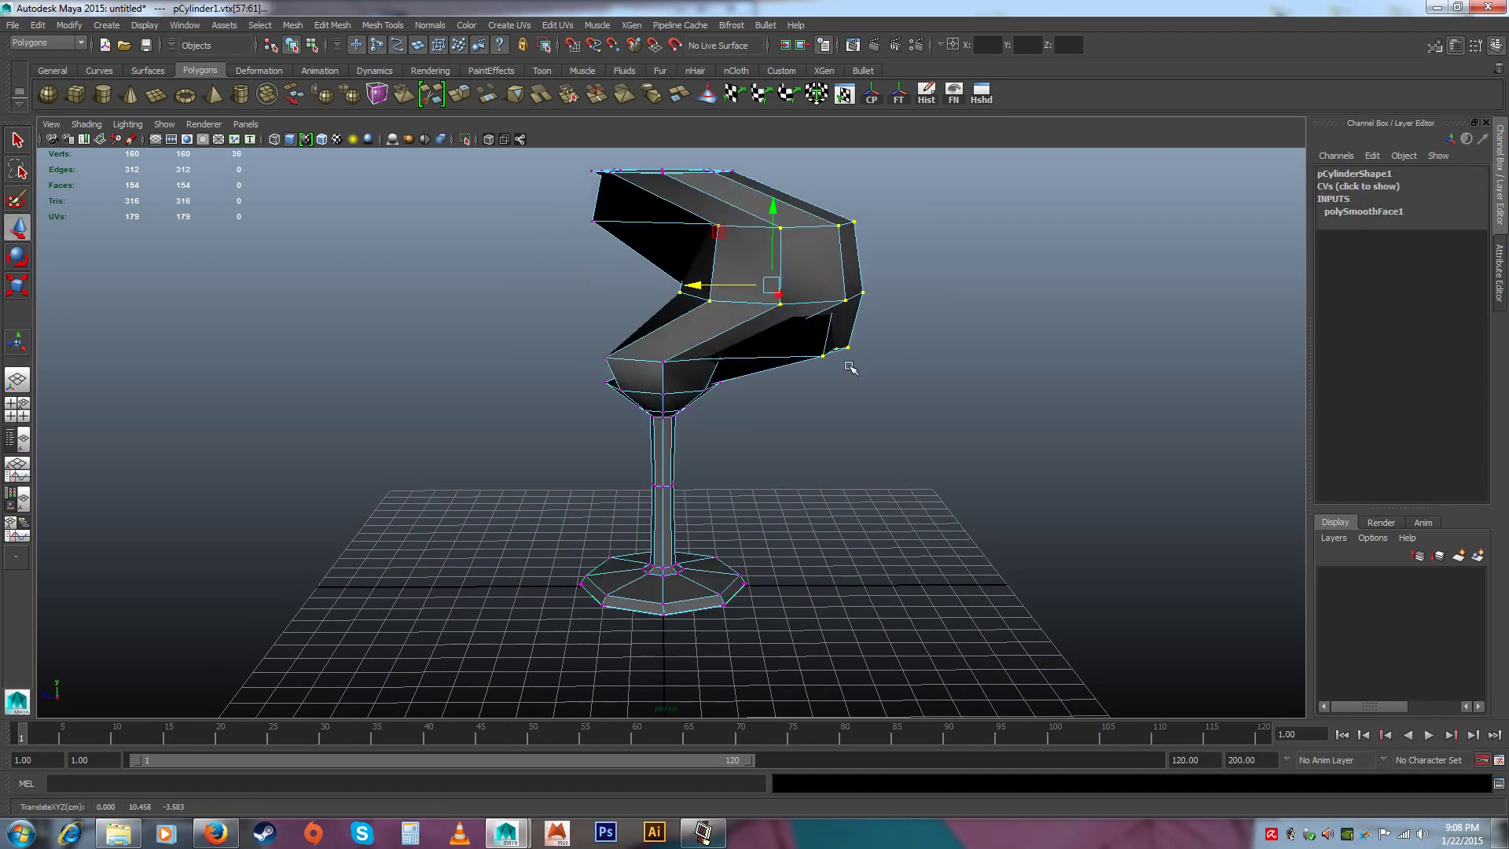
pyautogui.hotkey('ctrl', 'z')
pyautogui.moveTo(735, 289); pyautogui.dragTo(738, 253, button='right')
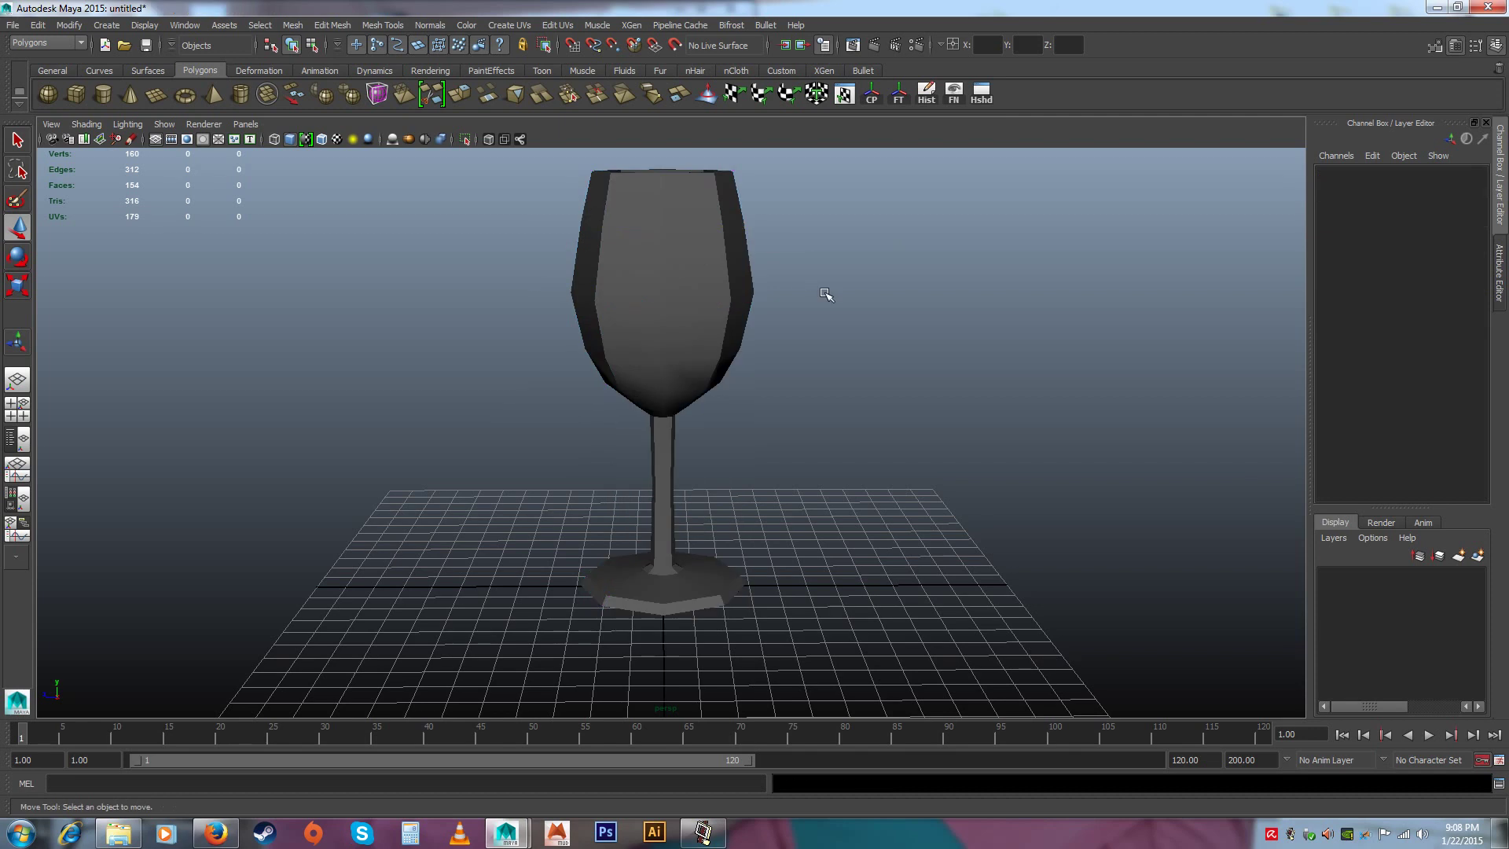
# Select the low-poly goblet, set its smooth divisions back to 3 and leave it deselected
pyautogui.click(735, 297)
pyautogui.click(1368, 349)
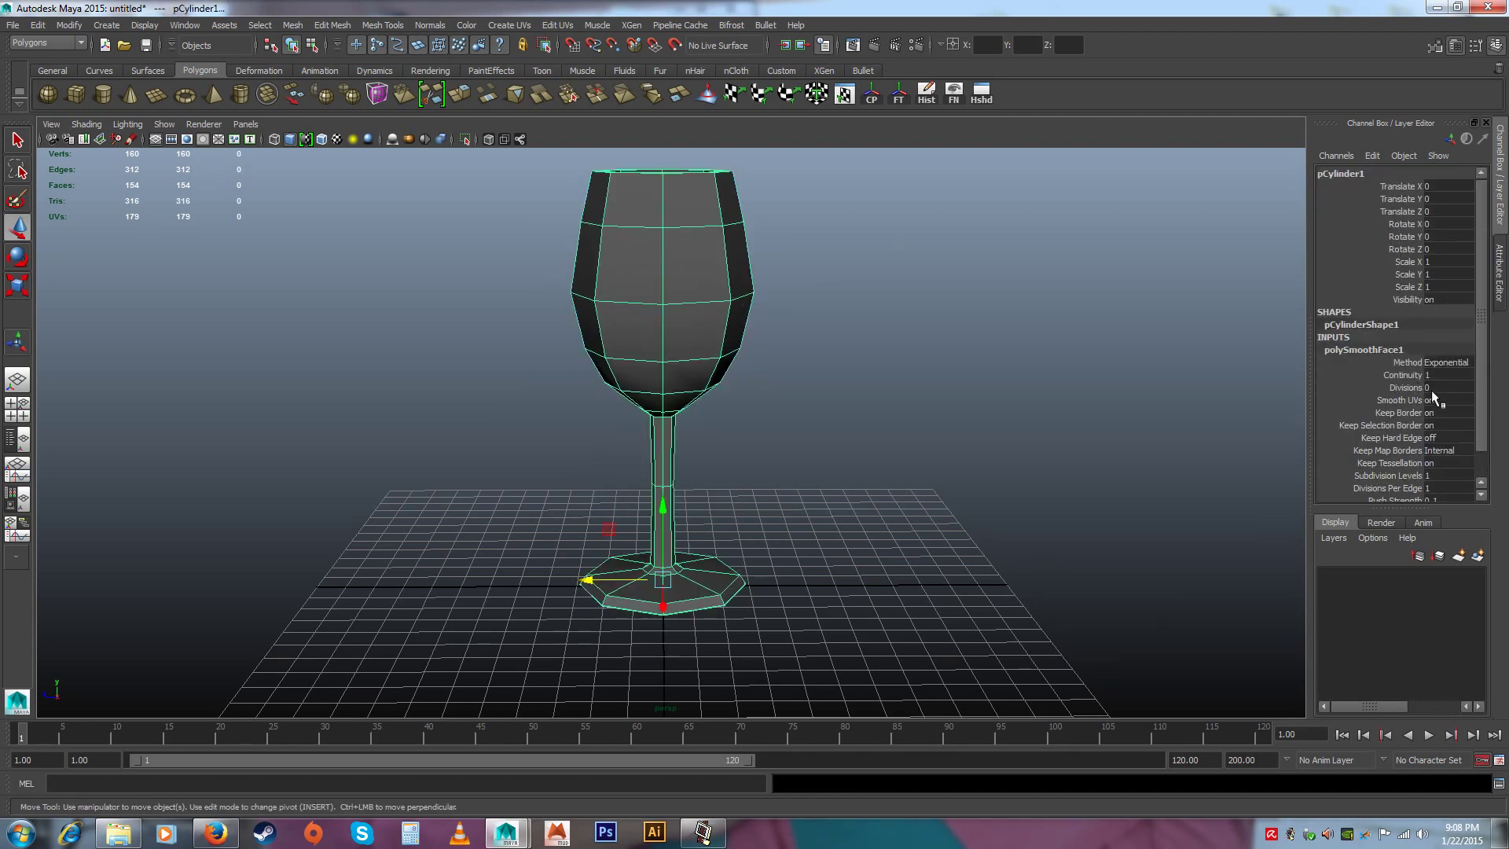
pyautogui.press('Return')
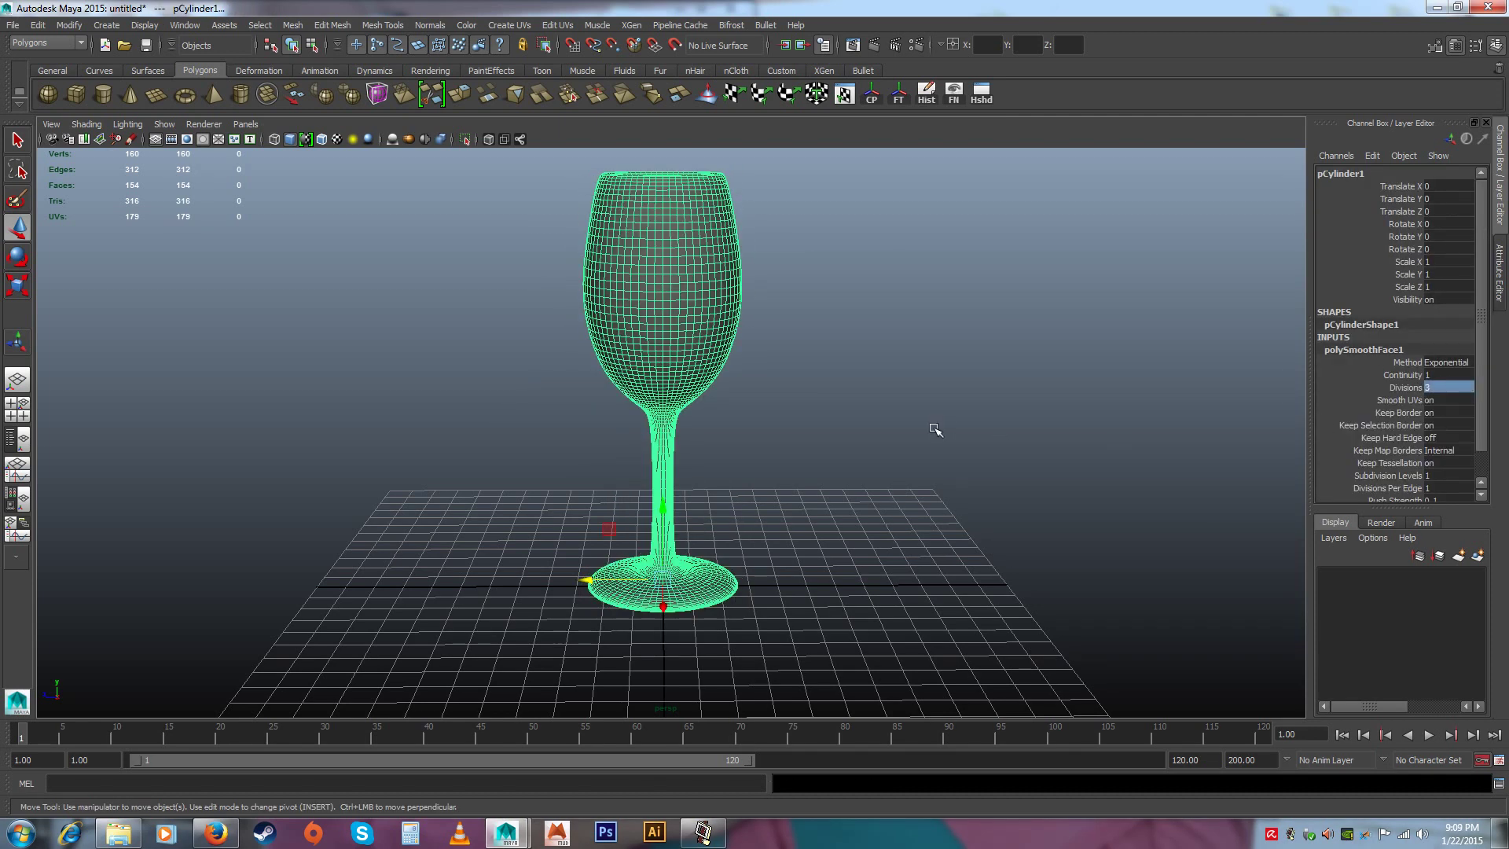
pyautogui.click(934, 427)
pyautogui.click(629, 296)
pyautogui.keyDown('alt'); pyautogui.moveTo(904, 346); pyautogui.dragTo(854, 348, button='right'); pyautogui.keyUp('alt')
pyautogui.keyDown('alt'); pyautogui.moveTo(854, 347); pyautogui.dragTo(788, 418); pyautogui.keyUp('alt')
pyautogui.click(838, 437)
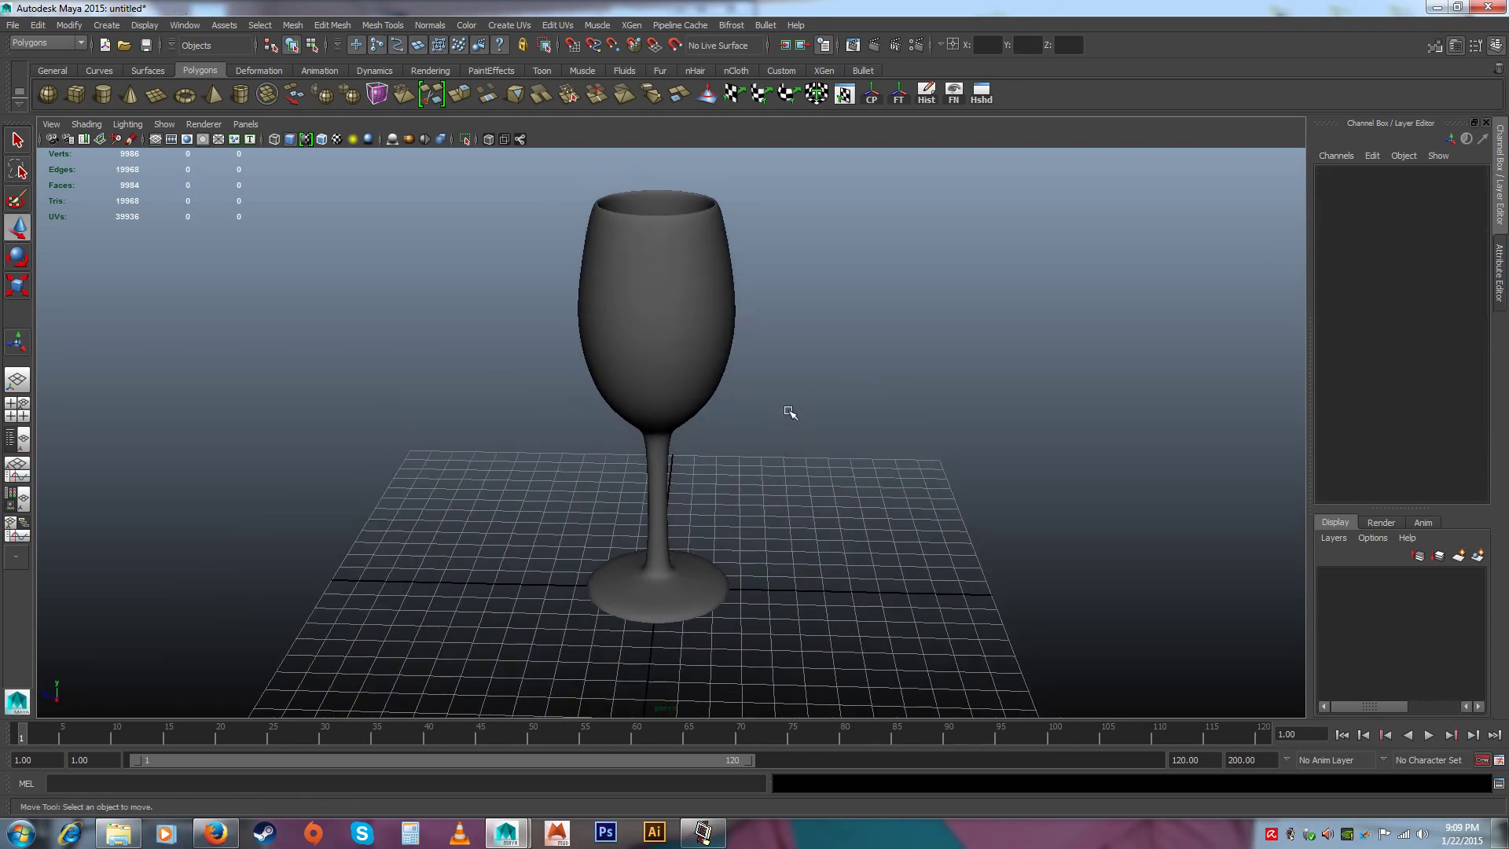
pyautogui.moveTo(783, 326)
pyautogui.keyDown('alt'); pyautogui.mouseDown(button='right')
pyautogui.moveTo(798, 356)
pyautogui.moveTo(774, 320)
pyautogui.mouseUp(button='right'); pyautogui.keyUp('alt')
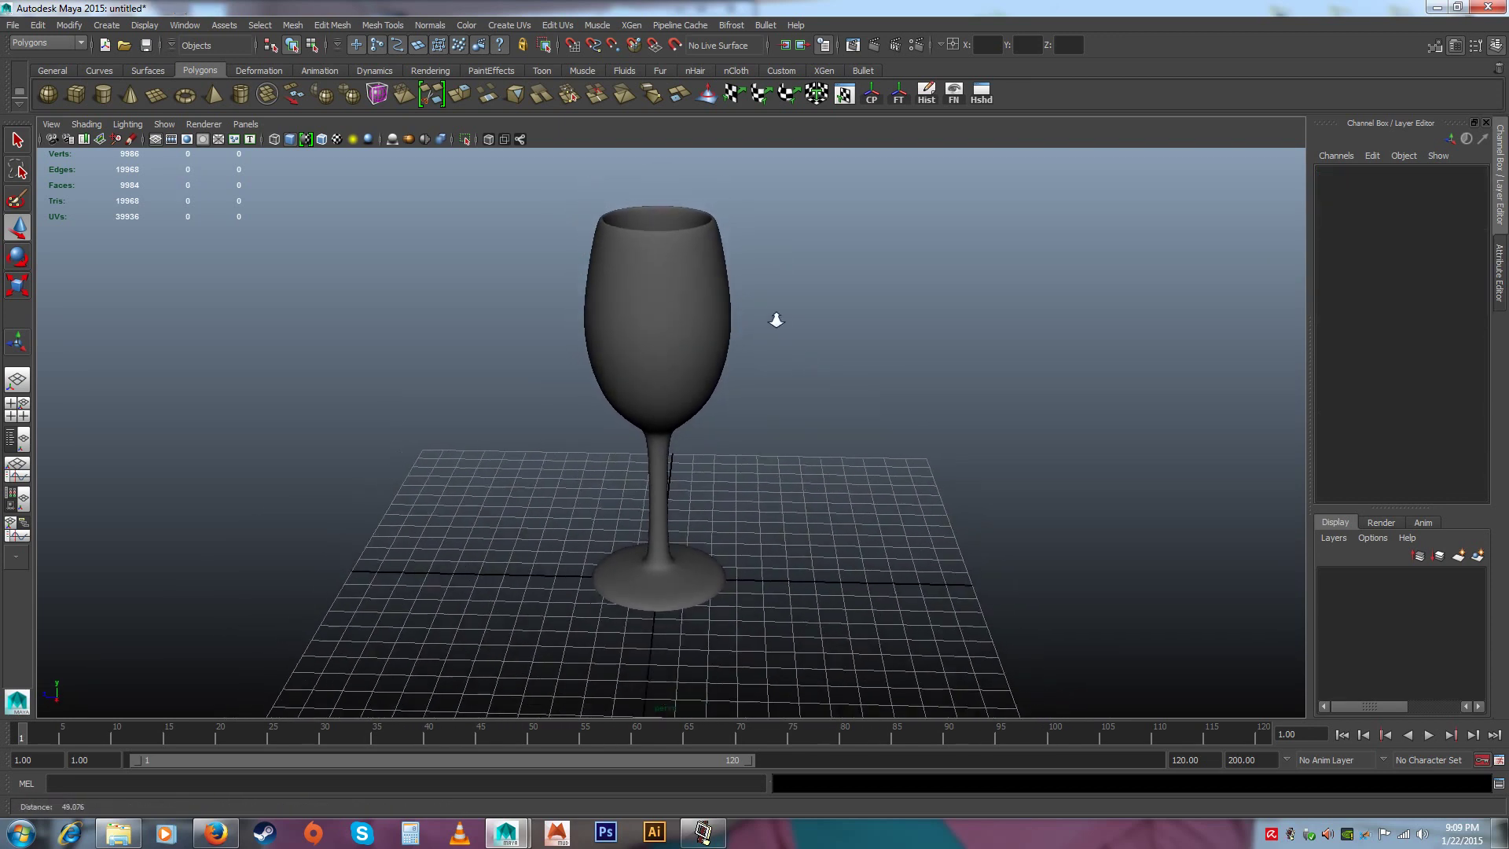
pyautogui.scroll(1, 767, 327)
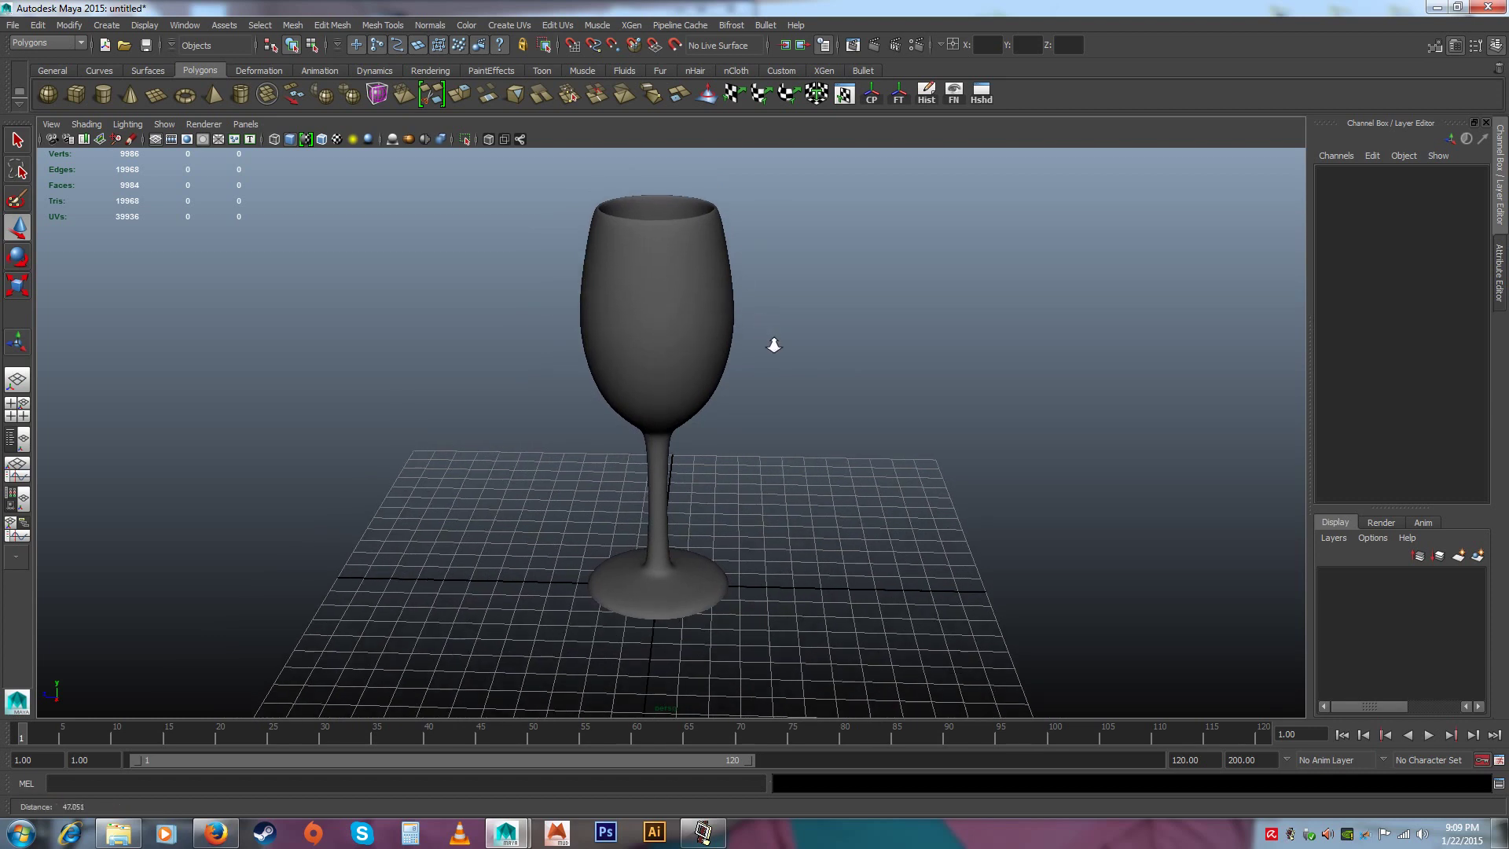